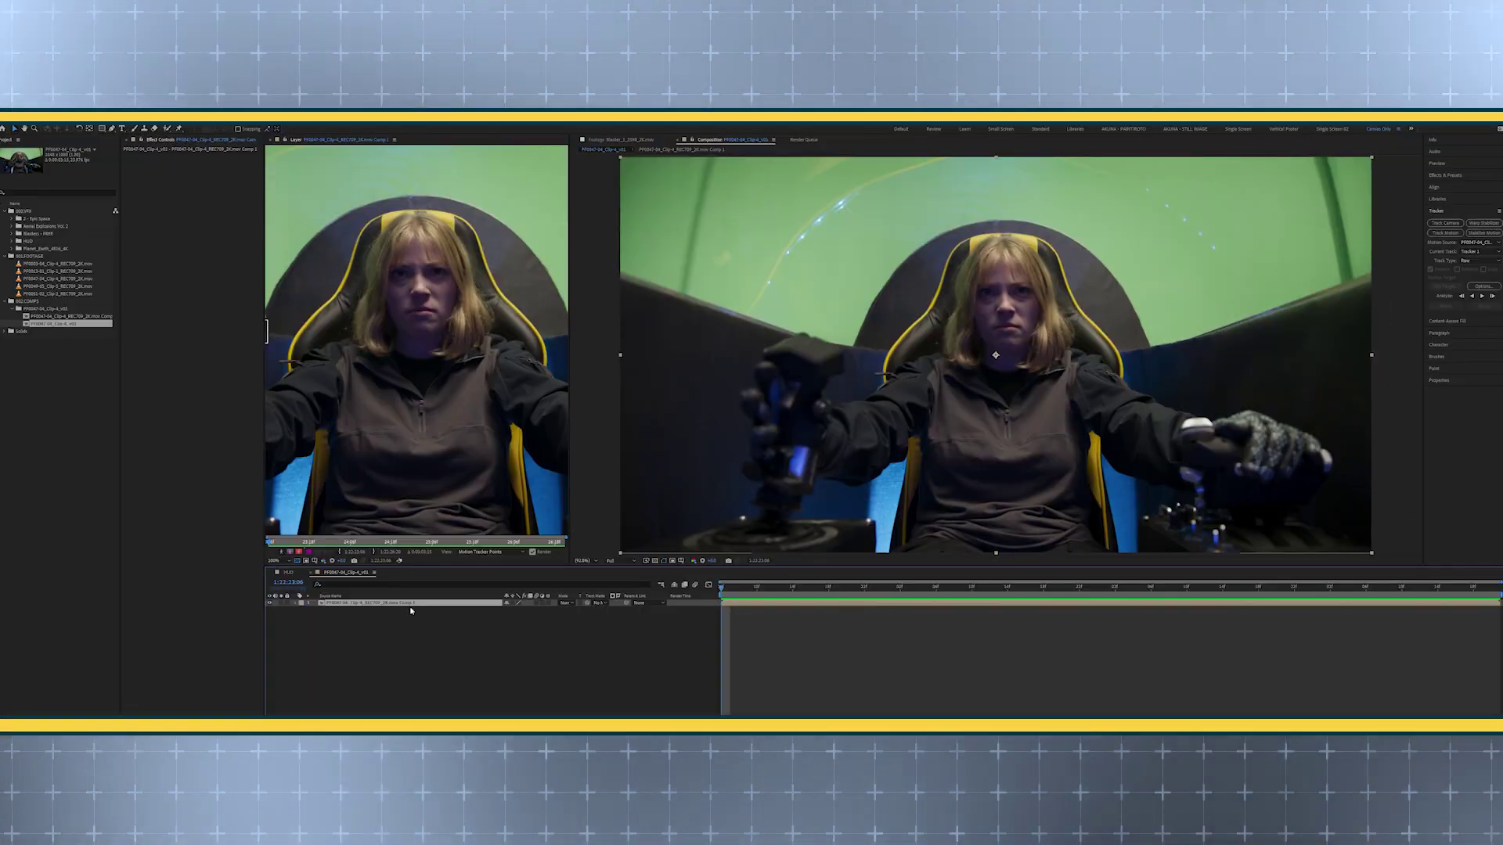
# Create a null object and place the position and rotation track points on both sides of the seat in the cockpit clip
pyautogui.hotkey('ctrl', 'alt', 'shift', 'y')
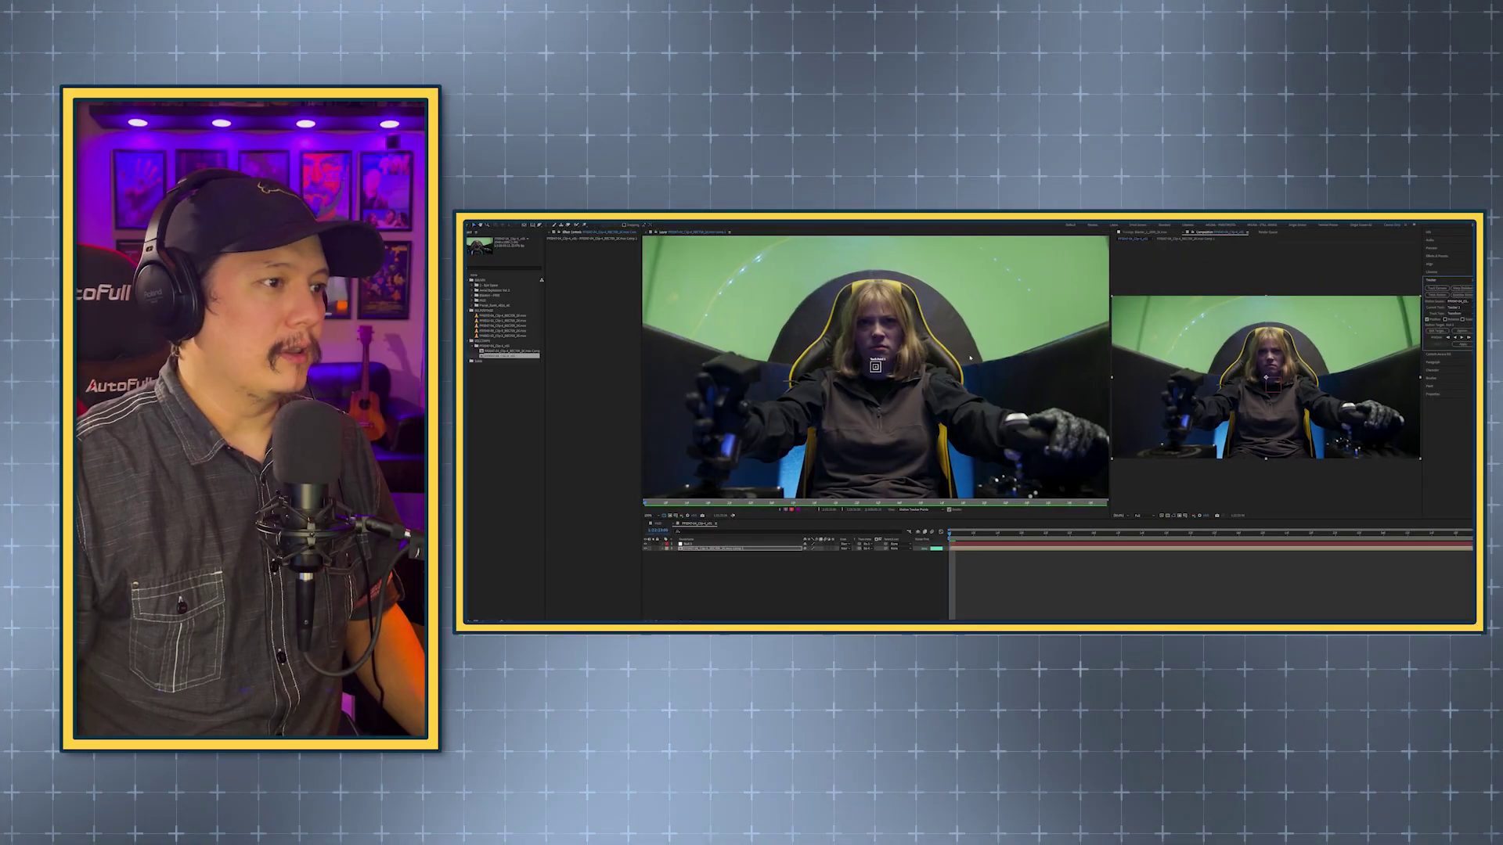
pyautogui.moveTo(881, 373); pyautogui.dragTo(880, 373)
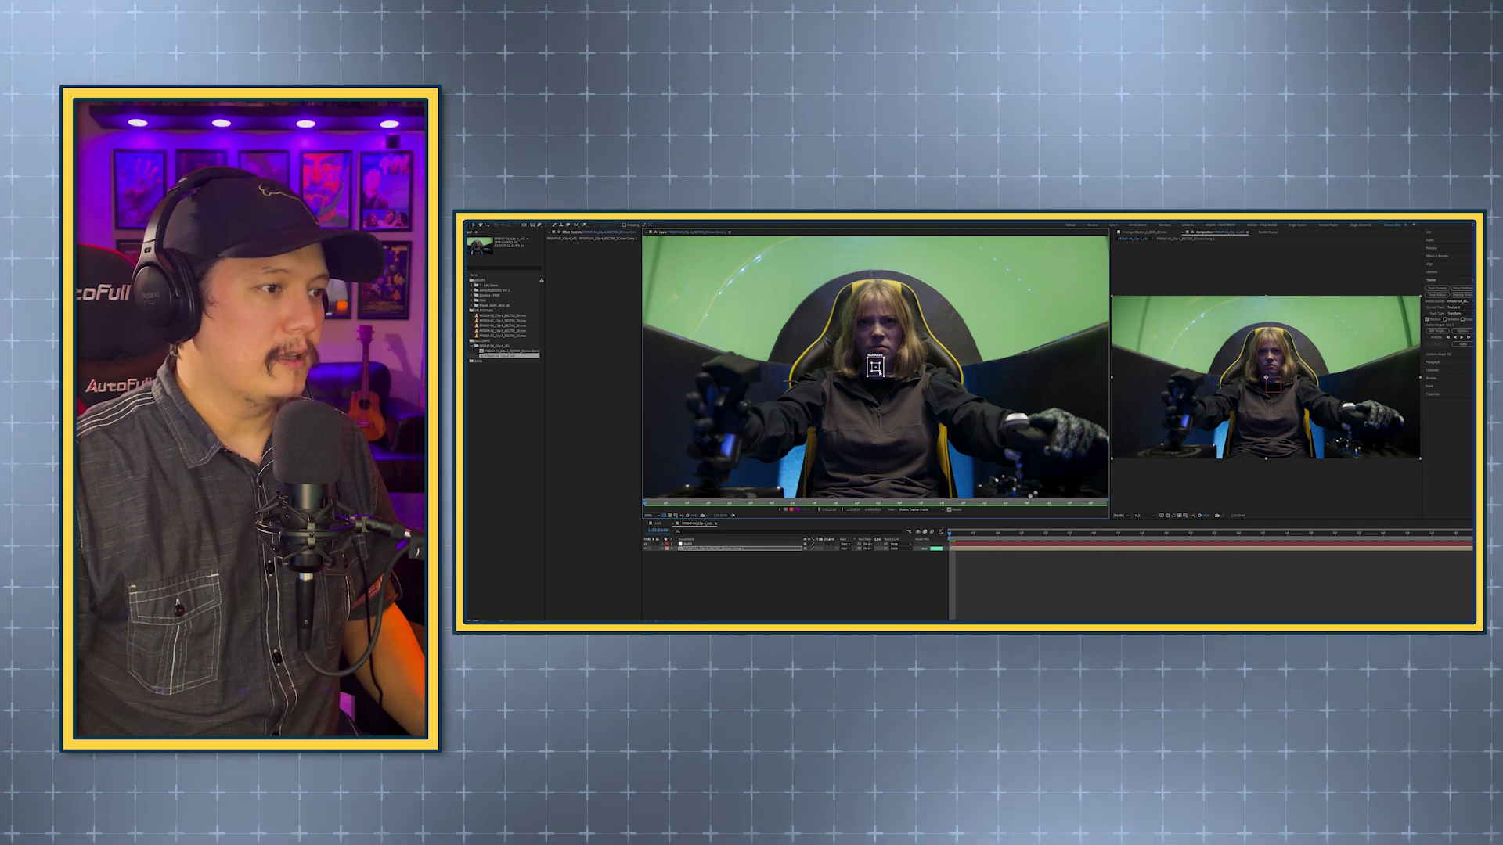
pyautogui.moveTo(875, 367); pyautogui.dragTo(775, 364)
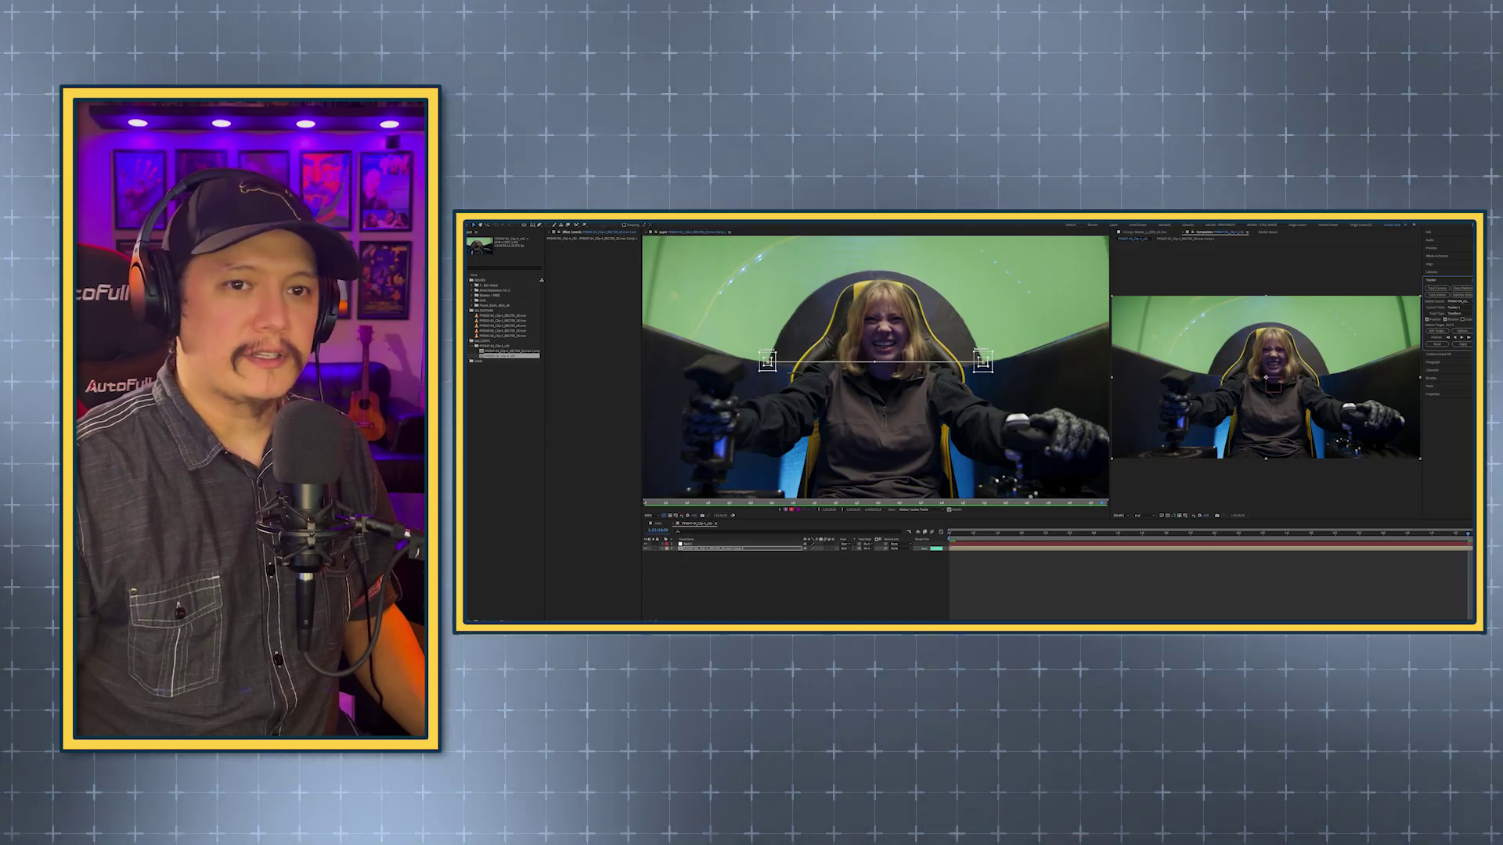
# Apply the clip's motion track to the null object and collapse the tracked layer's properties
pyautogui.click(1463, 345)
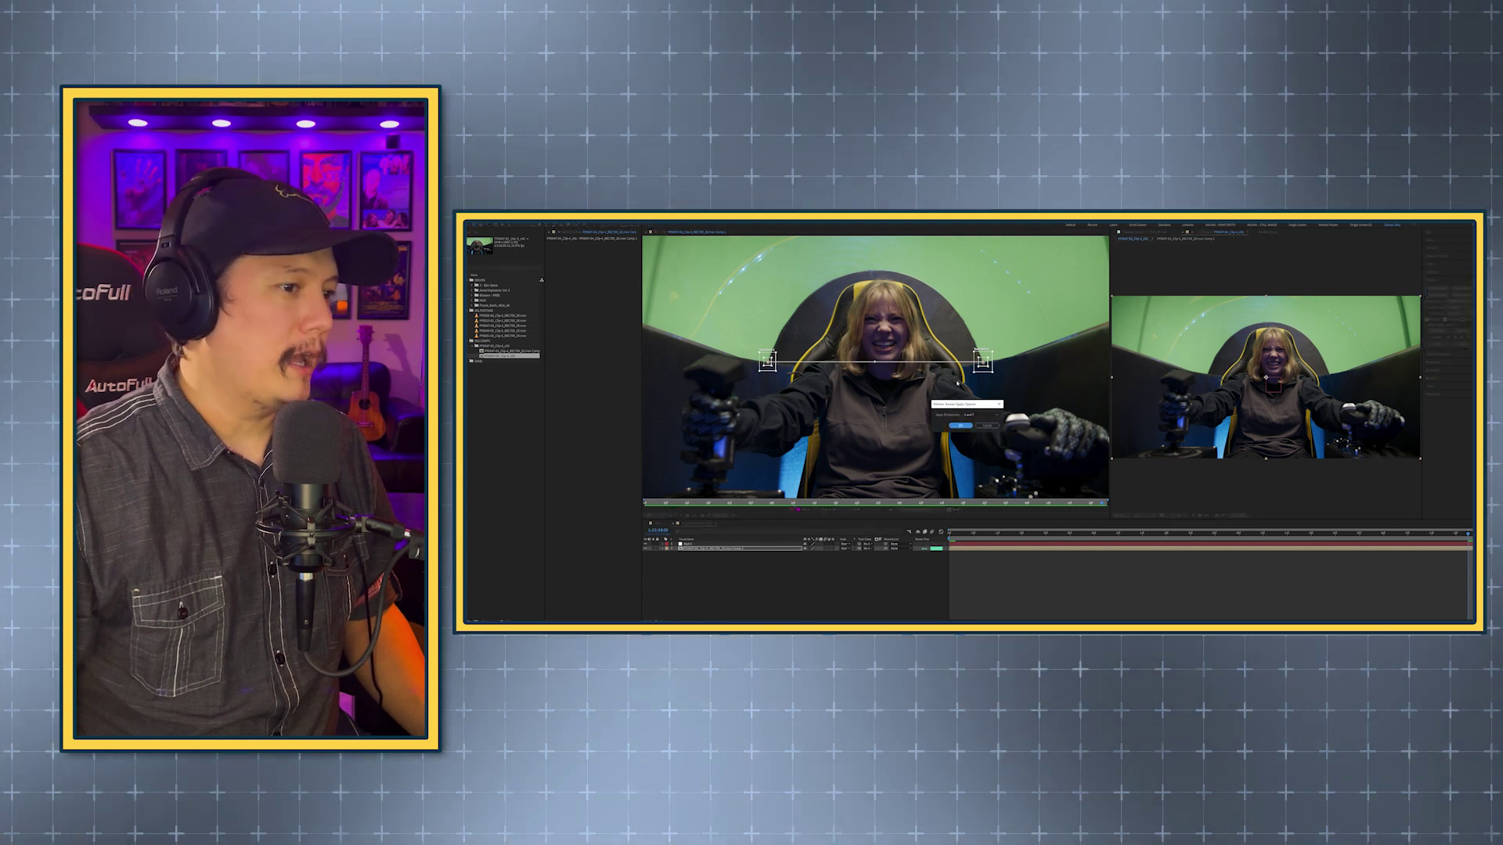
pyautogui.click(963, 426)
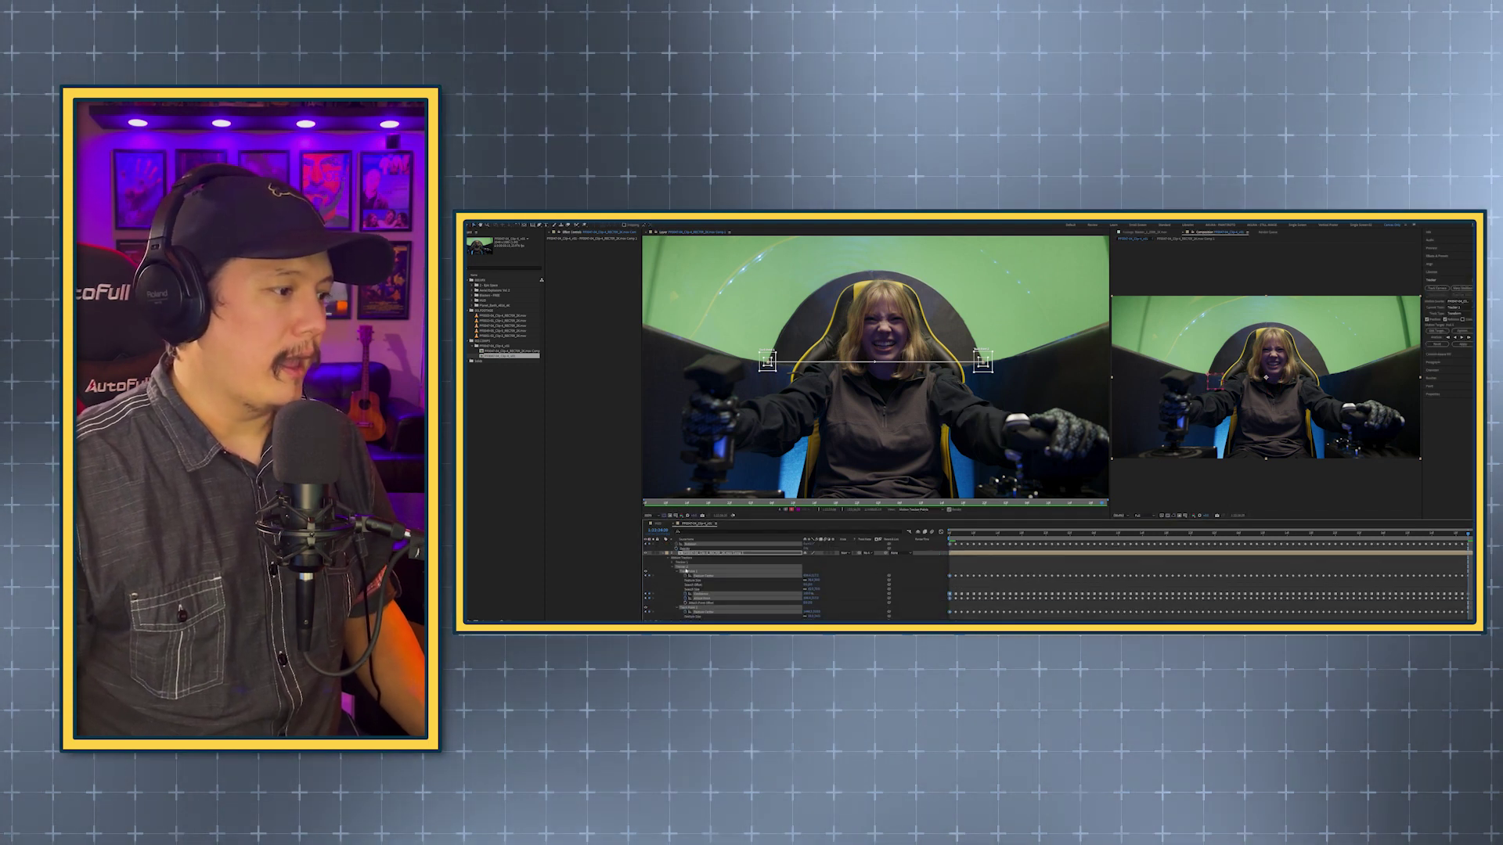
pyautogui.click(666, 553)
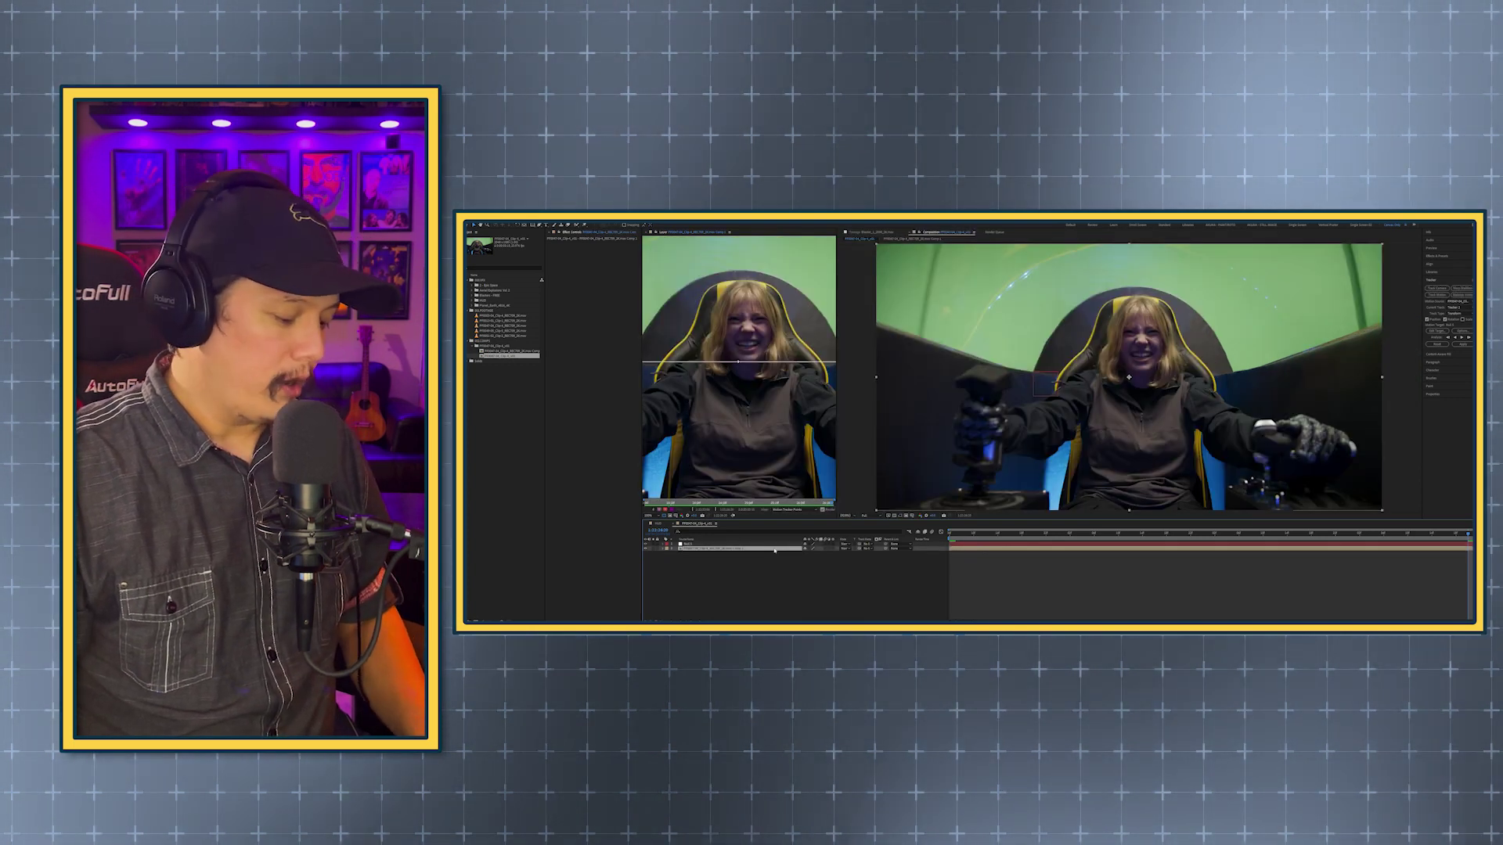
# Create a full-frame white solid to serve as the cockpit matte and hide it from view
pyautogui.hotkey('ctrl', 'y')
pyautogui.write('Matte')
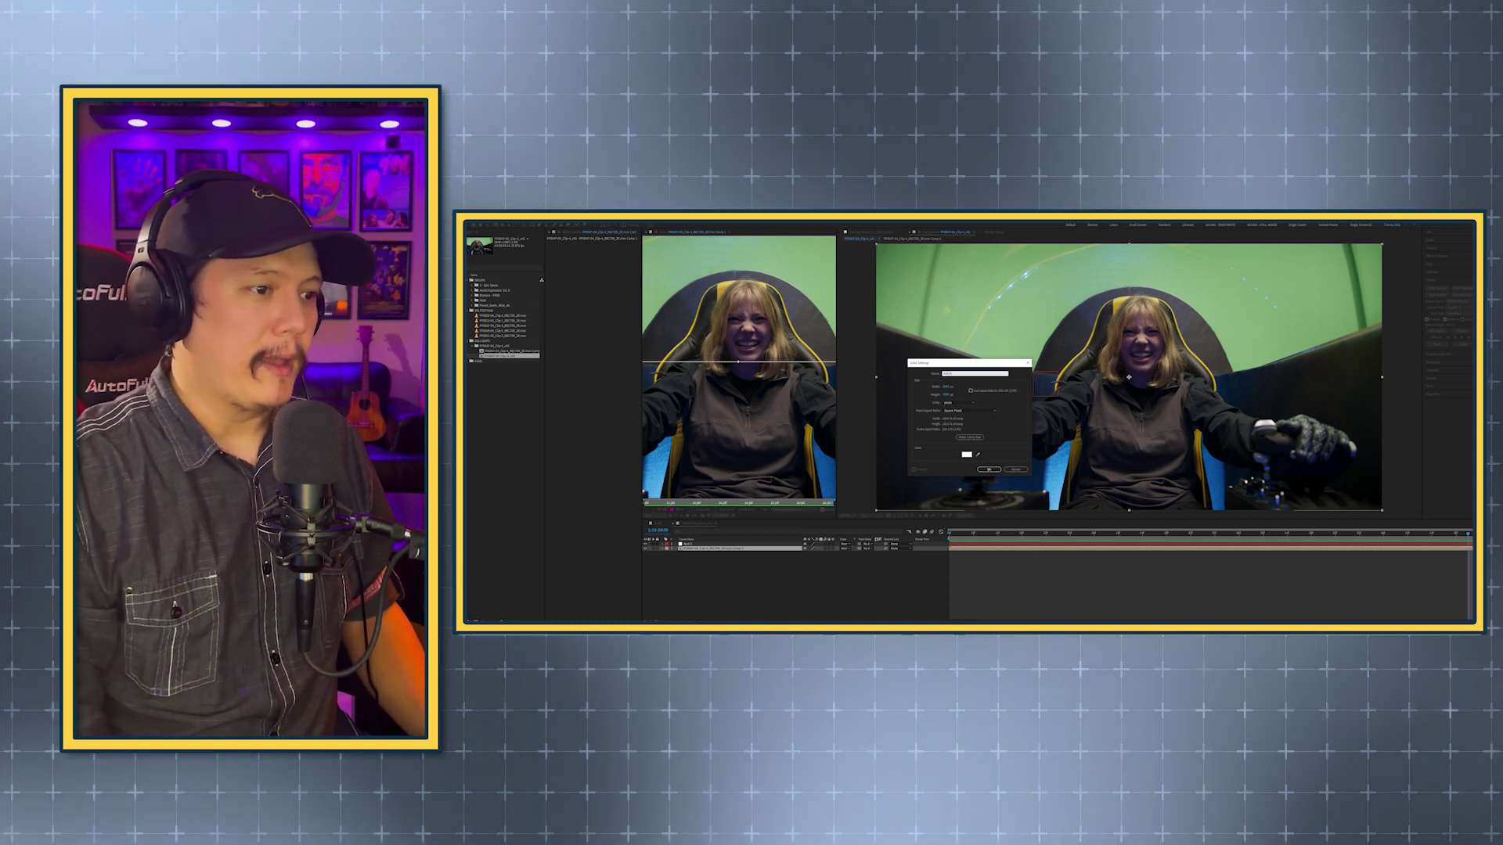
pyautogui.press('Return')
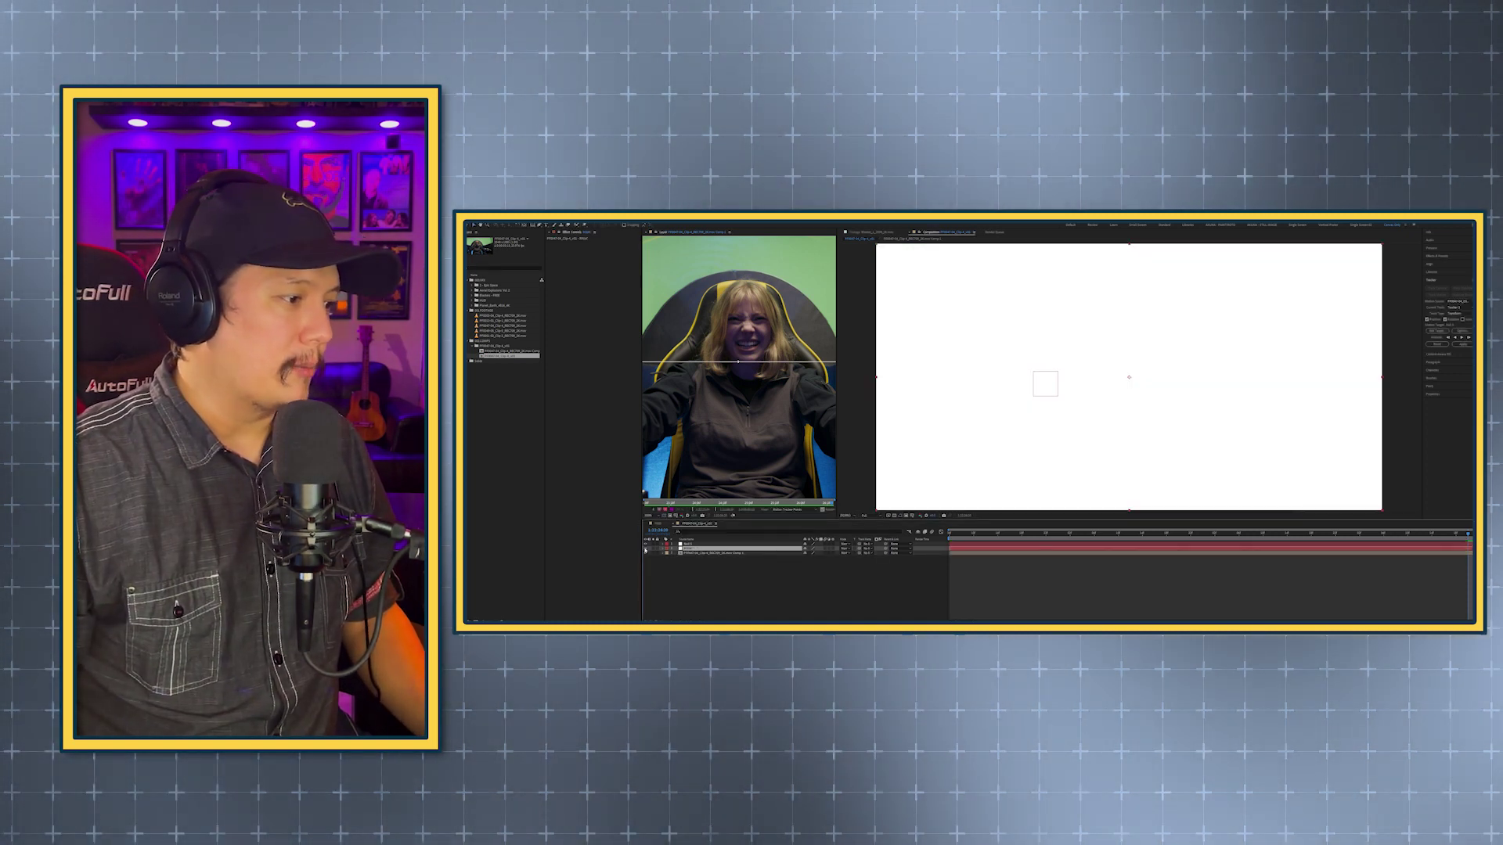
pyautogui.click(646, 549)
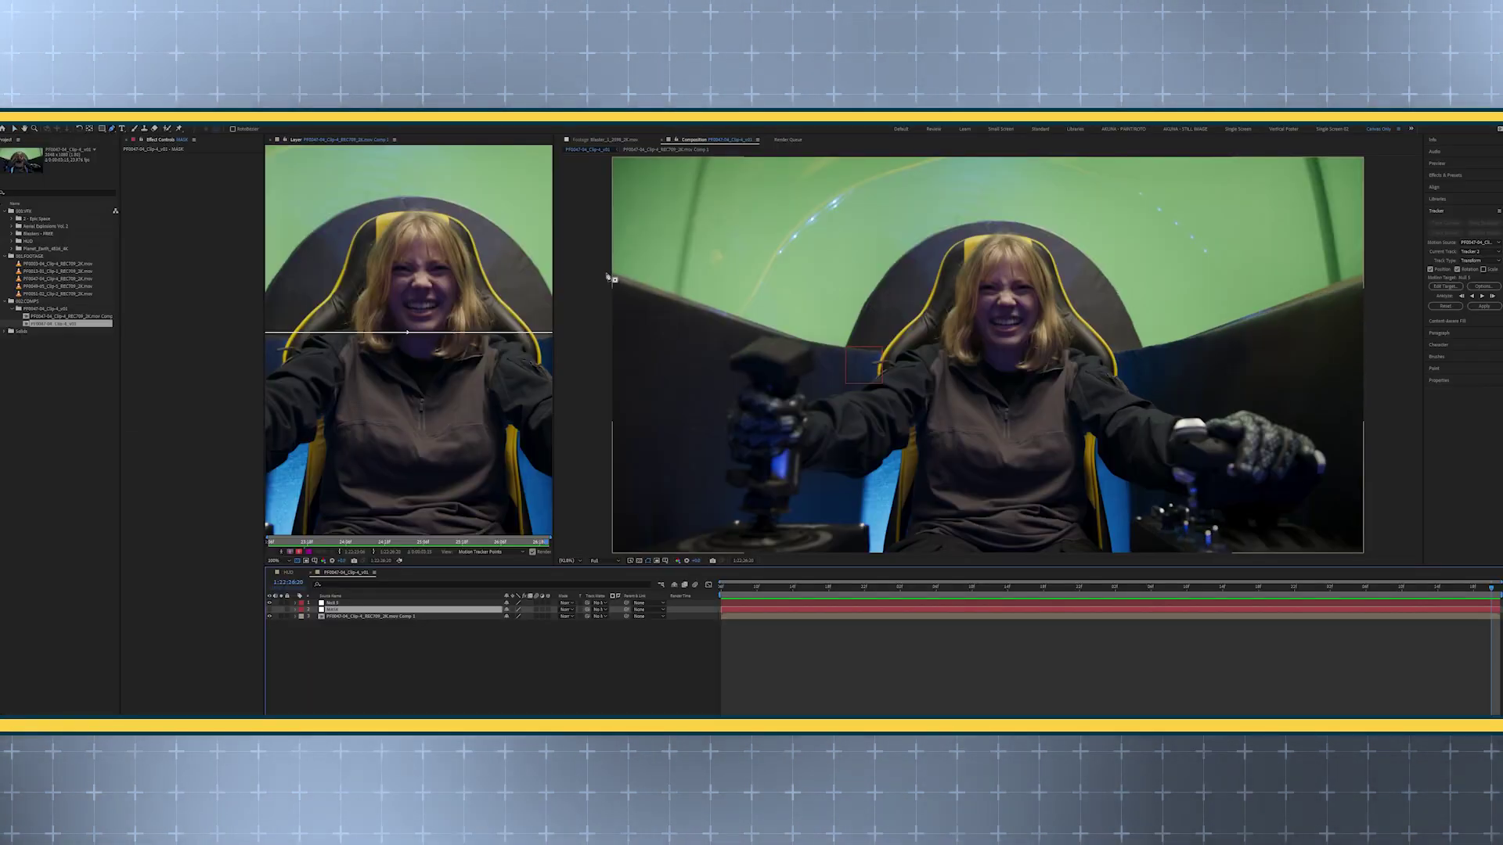
# Draw a closed mask on the solid along the cockpit walls' upper edge and around the seat back, extending outside the frame, and show the solid
pyautogui.click(607, 273)
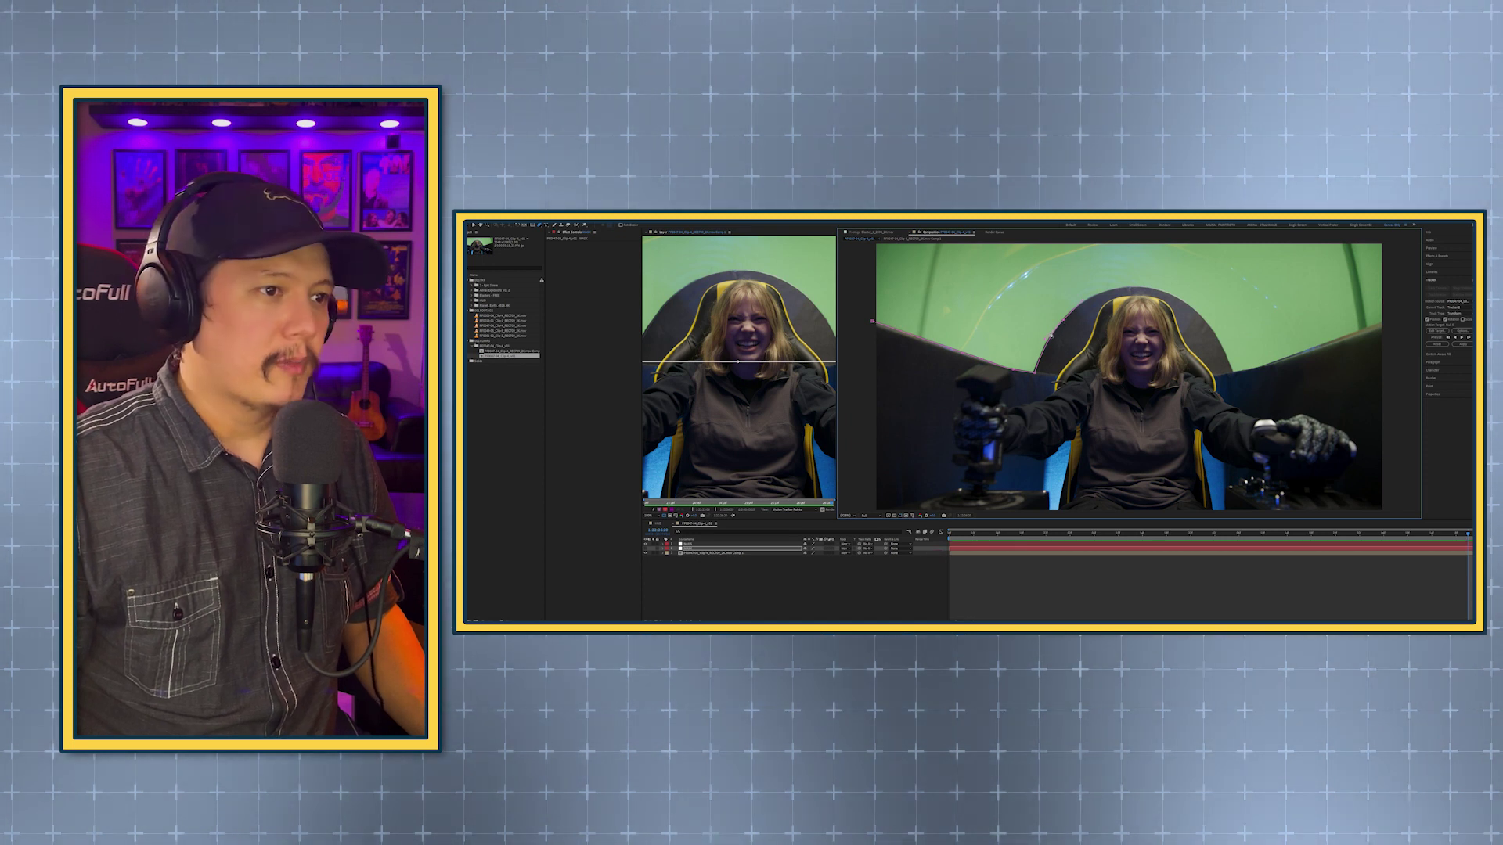
pyautogui.click(1046, 342)
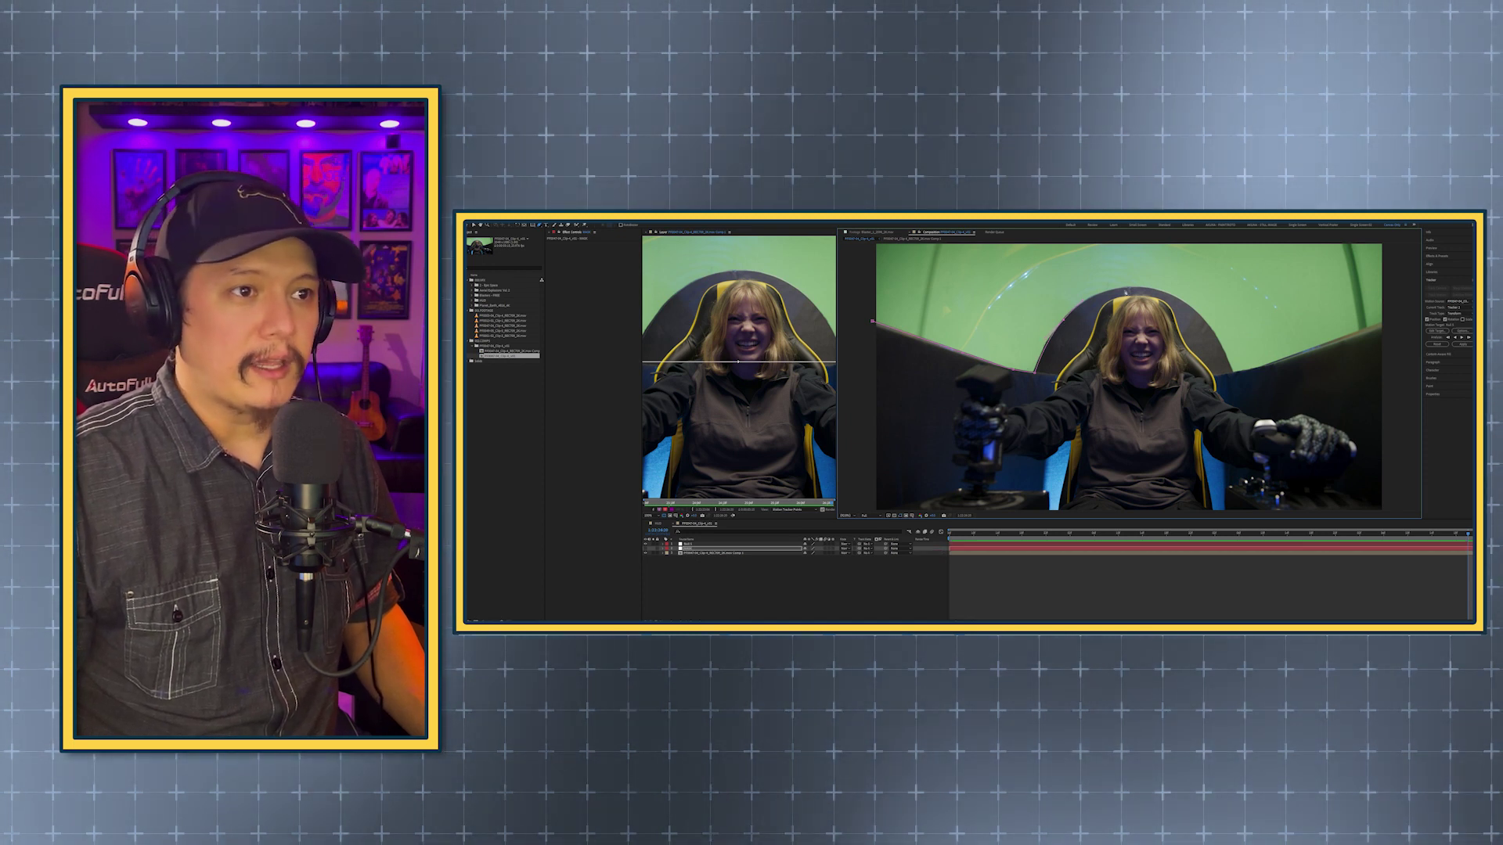
pyautogui.click(1131, 290)
pyautogui.moveTo(1131, 290); pyautogui.dragTo(1153, 290)
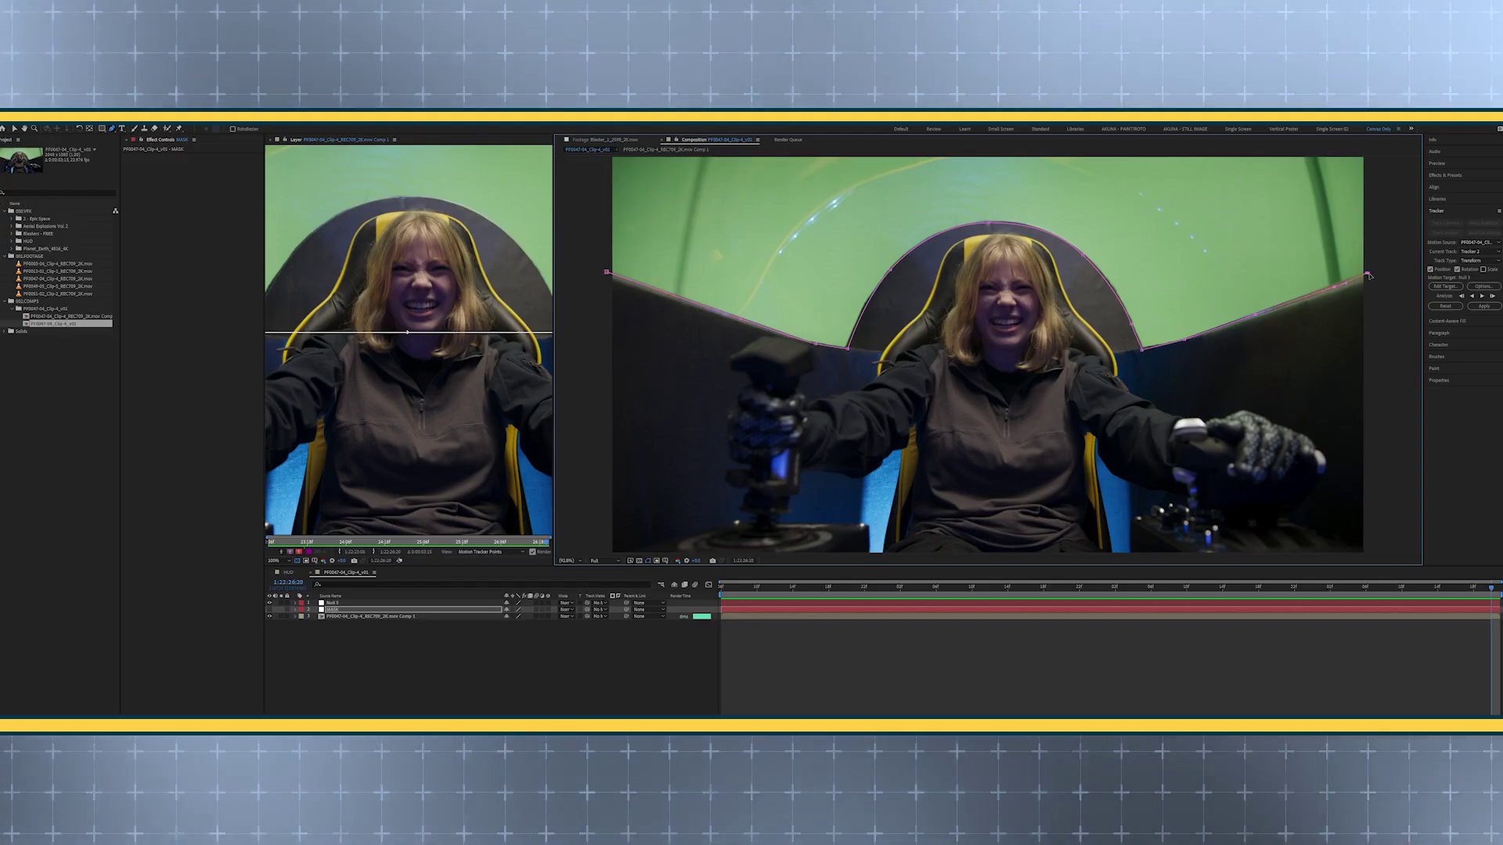
pyautogui.moveTo(1370, 274); pyautogui.dragTo(1356, 207)
pyautogui.click(1361, 527)
pyautogui.moveTo(597, 526); pyautogui.dragTo(700, 523)
pyautogui.click(696, 522)
pyautogui.moveTo(702, 210); pyautogui.dragTo(697, 247)
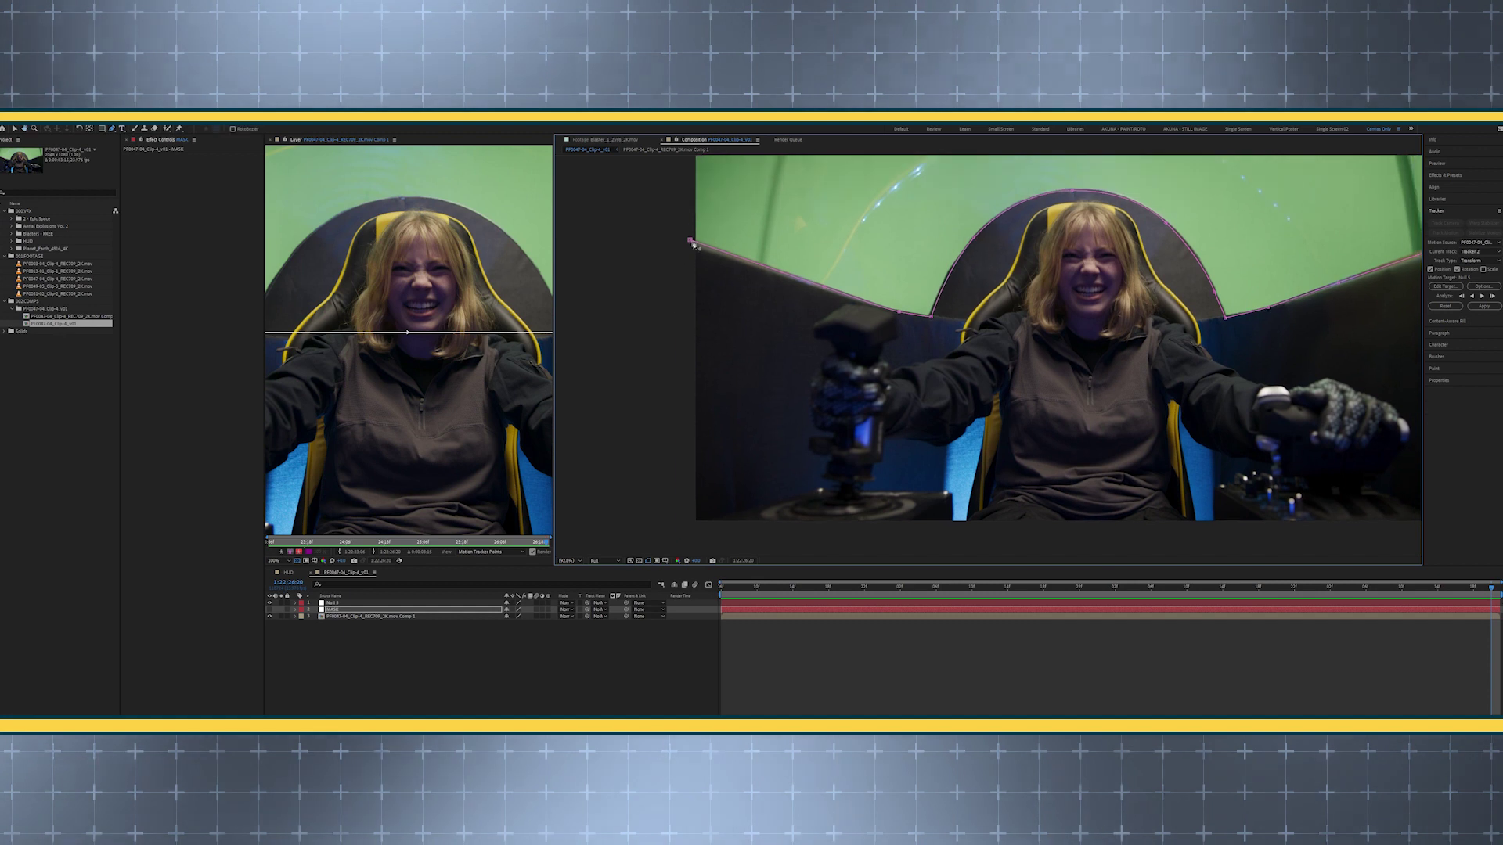
pyautogui.moveTo(1087, 364); pyautogui.dragTo(1065, 380)
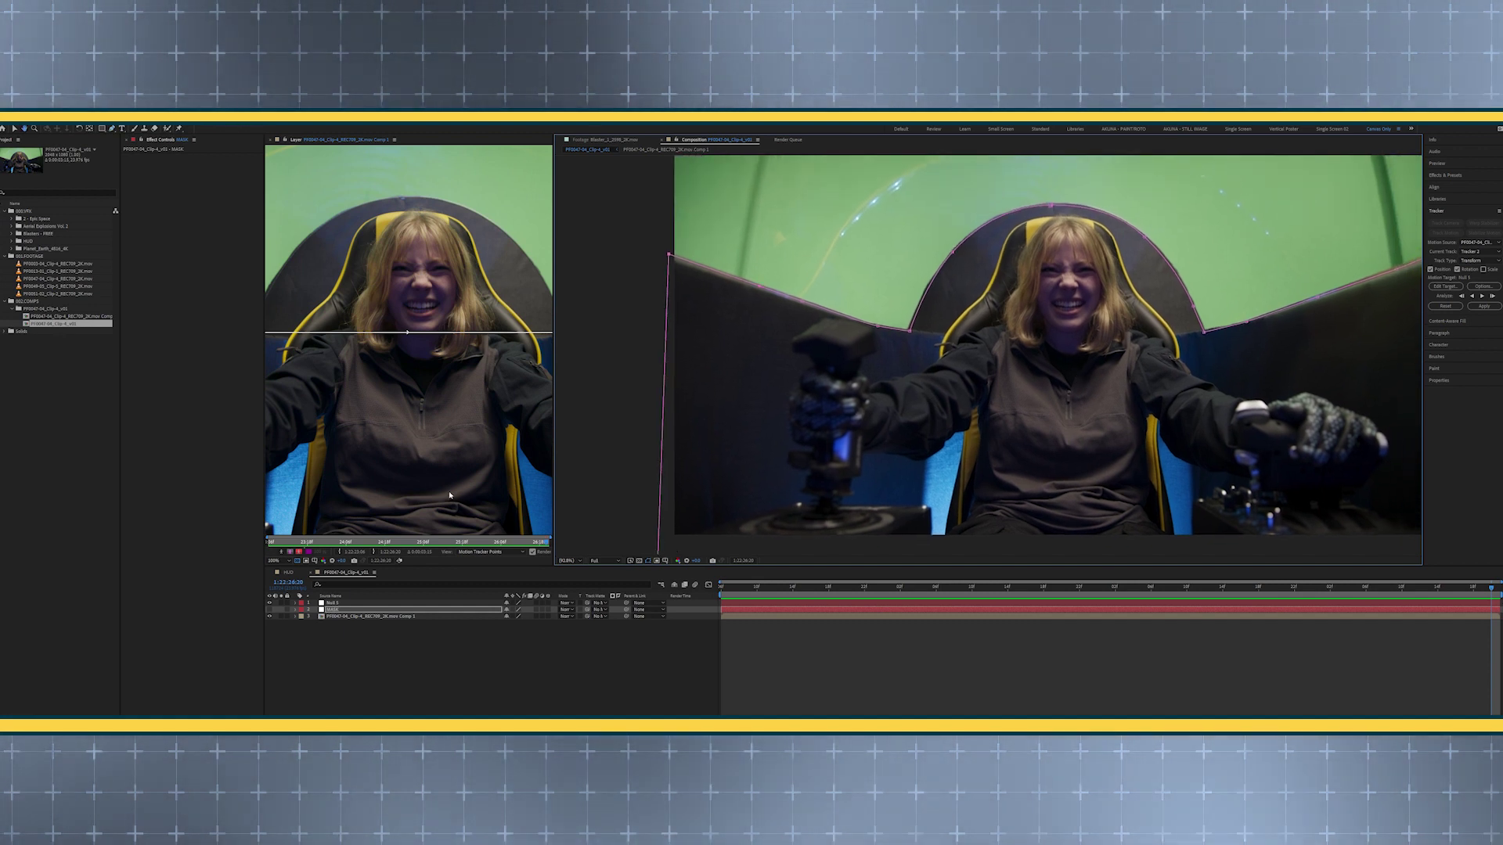
pyautogui.click(270, 610)
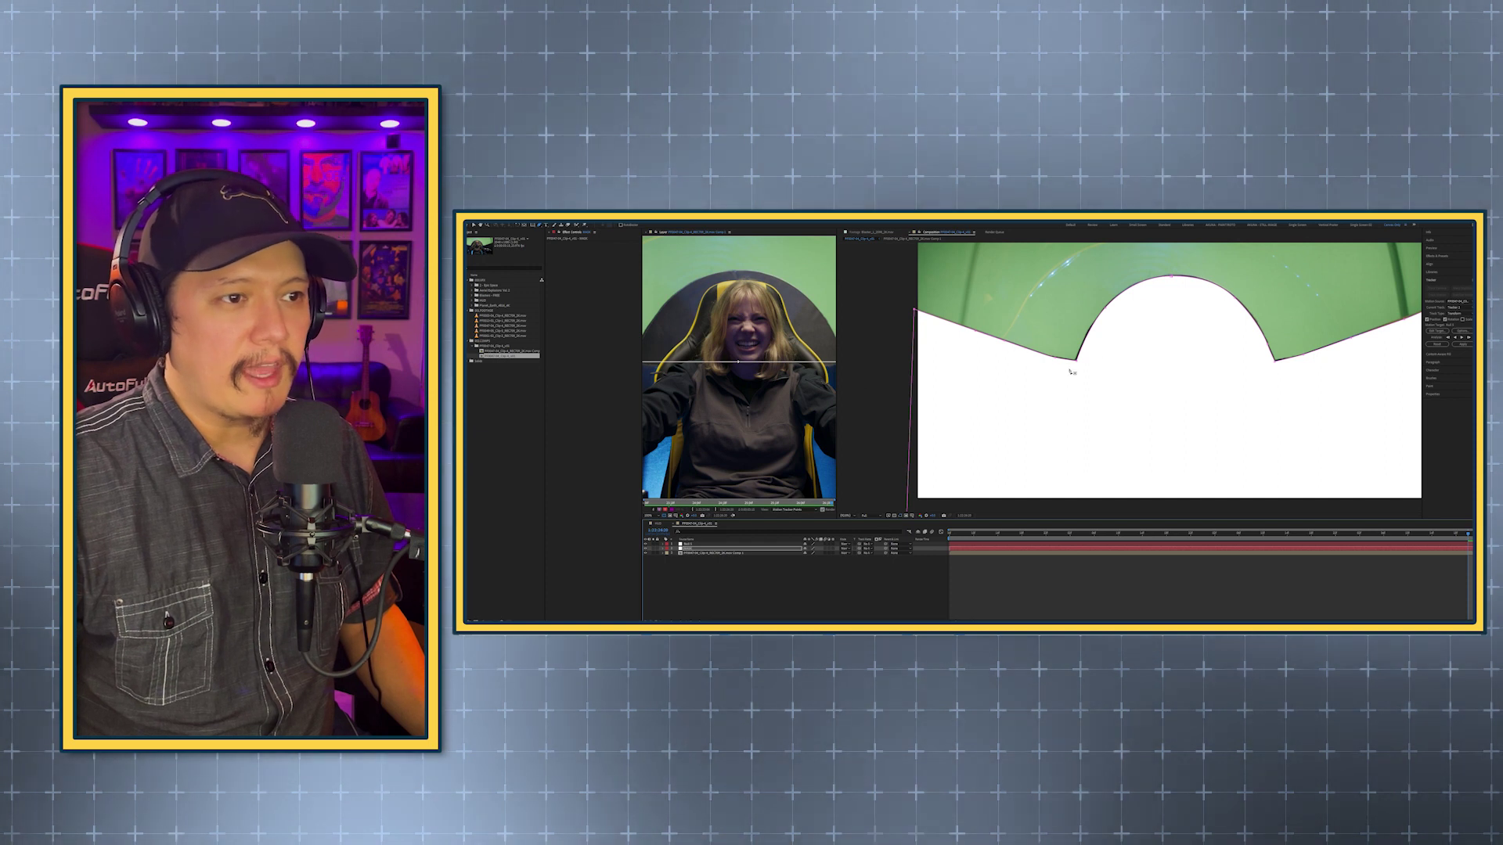
# Duplicate the masked solid and the cockpit footage layer, and use the upper solid as the footage copy's track matte
pyautogui.click(687, 550)
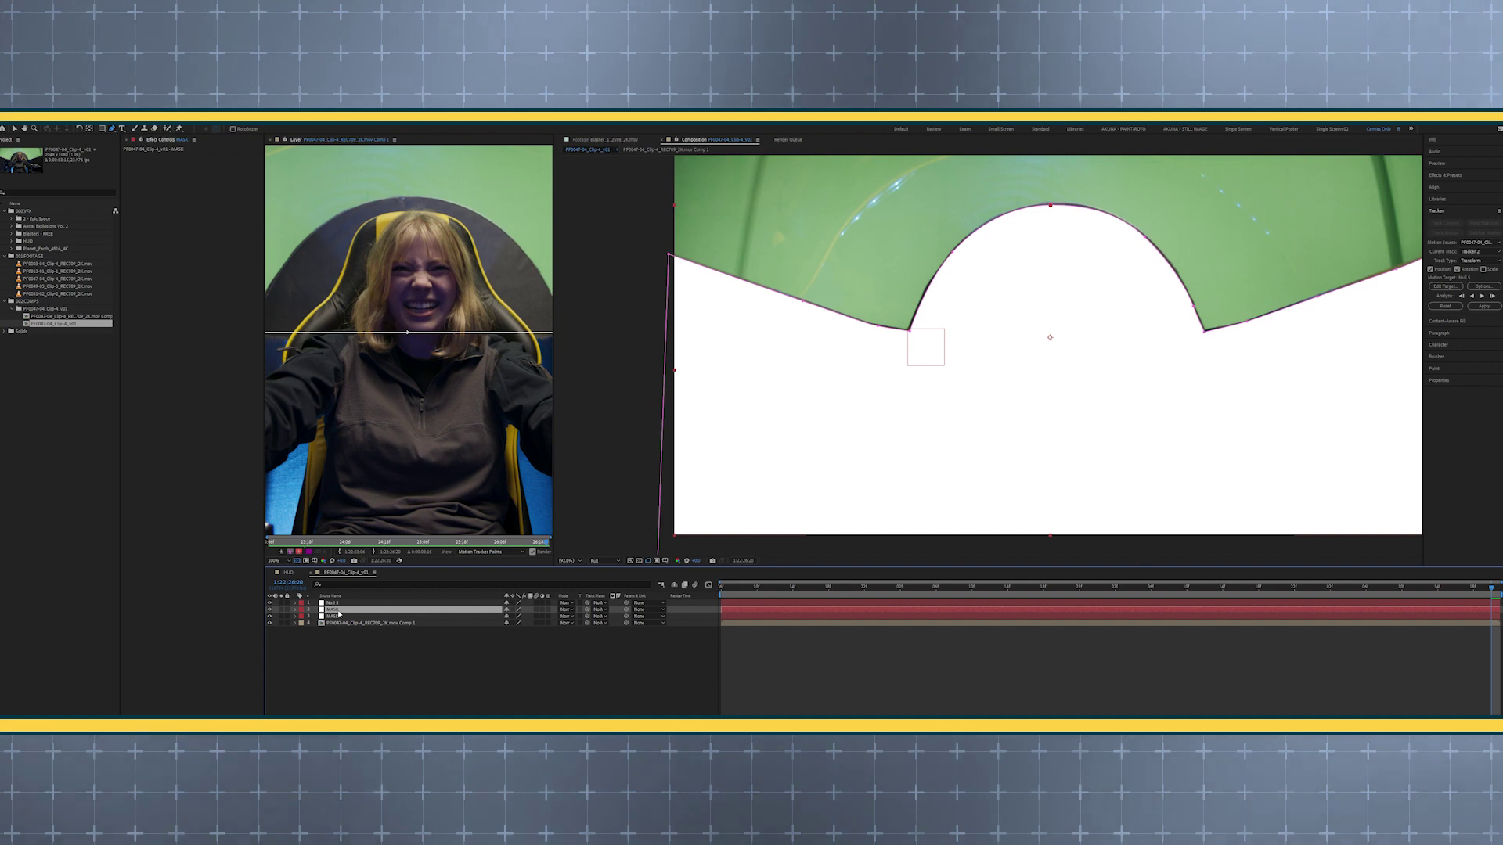
pyautogui.click(338, 617)
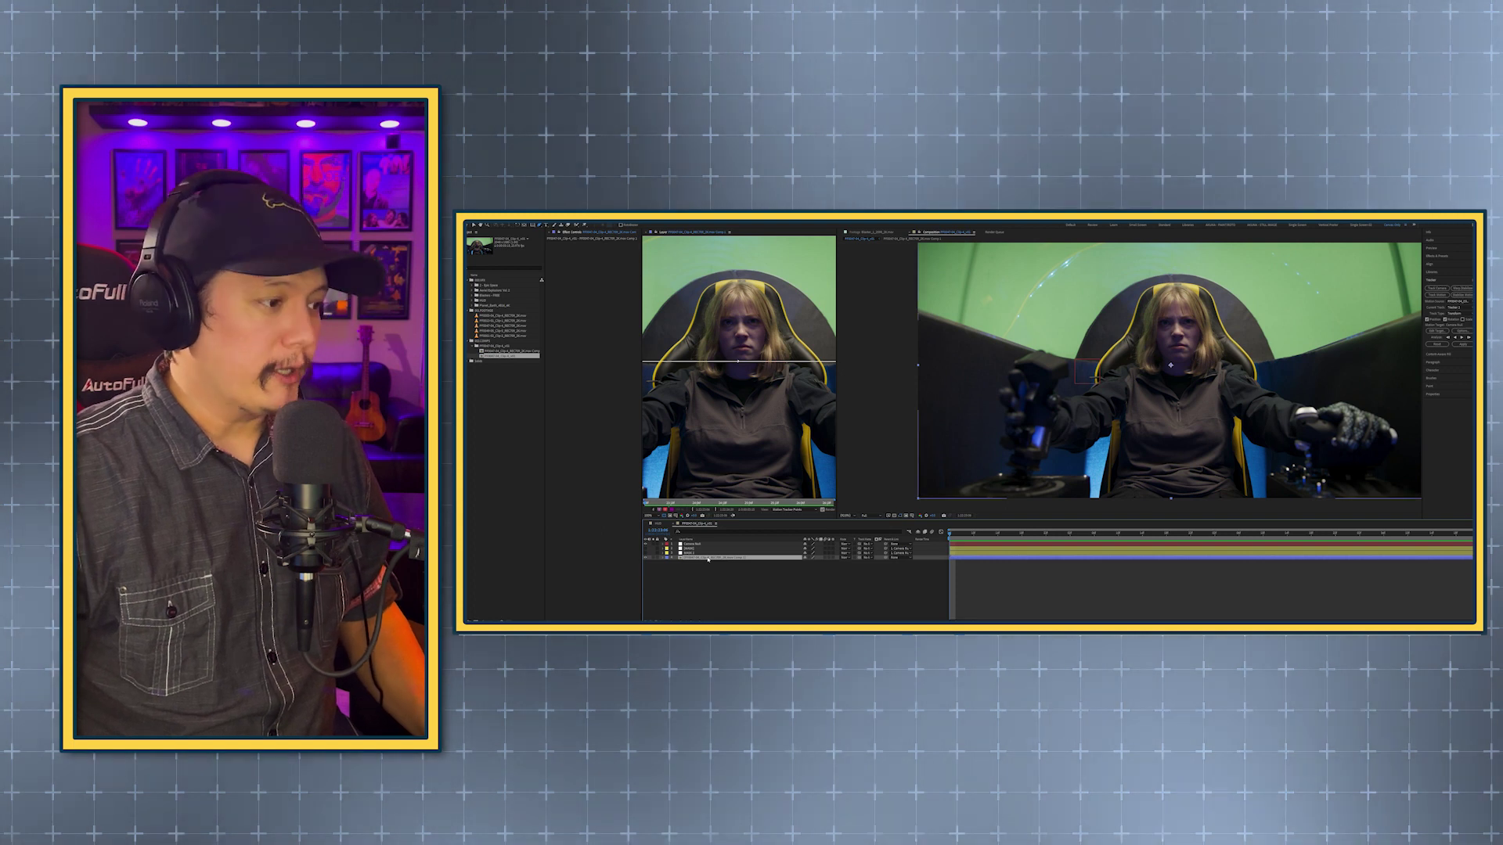
pyautogui.hotkey('ctrl', 'd')
pyautogui.moveTo(891, 560); pyautogui.dragTo(708, 550)
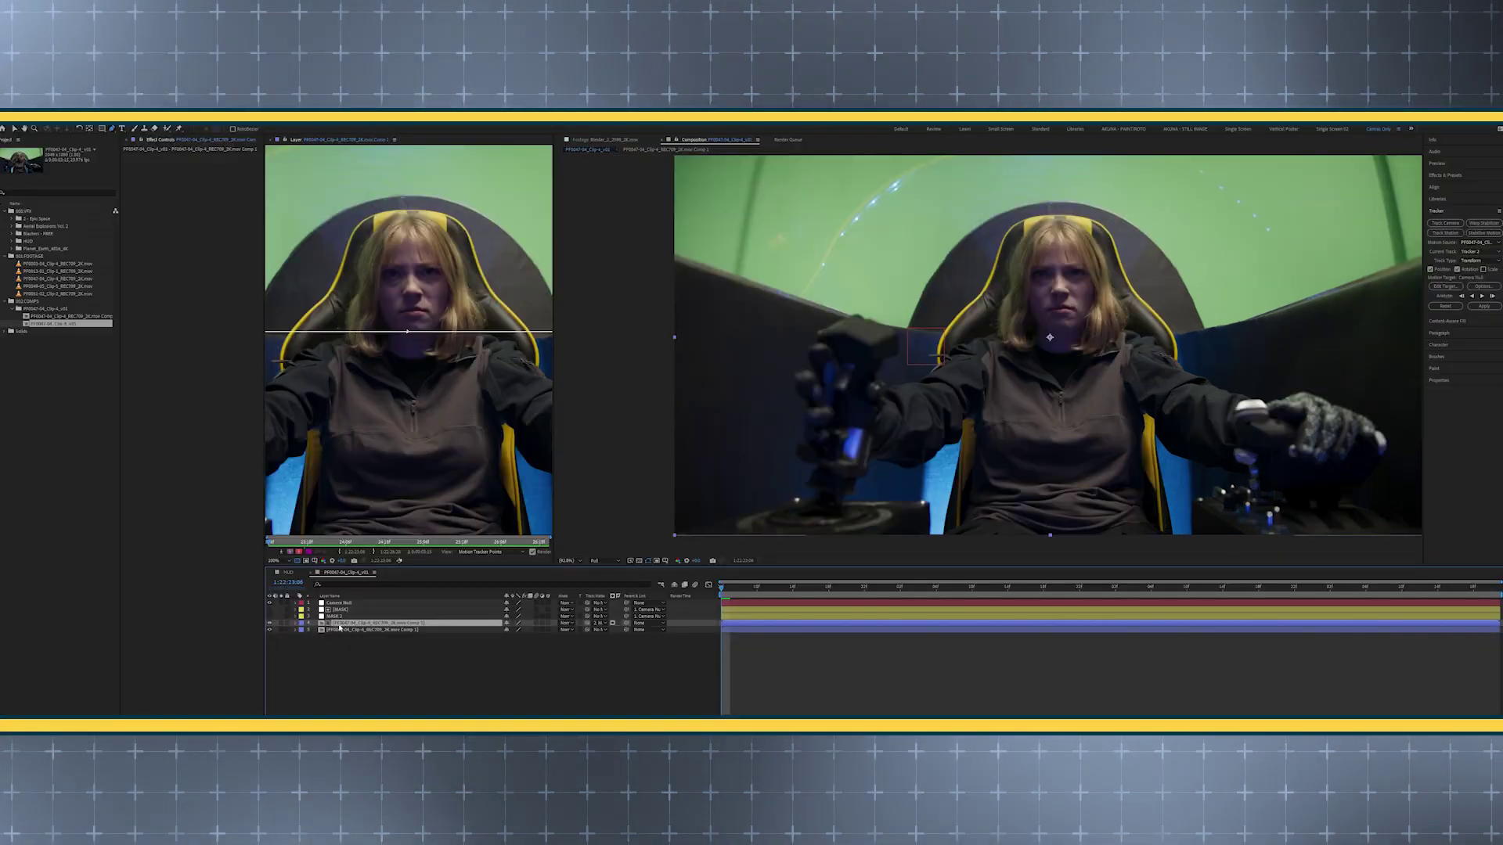
# Check the matted cockpit cutout with the original footage hidden, and briefly view the matte solid itself
pyautogui.click(270, 630)
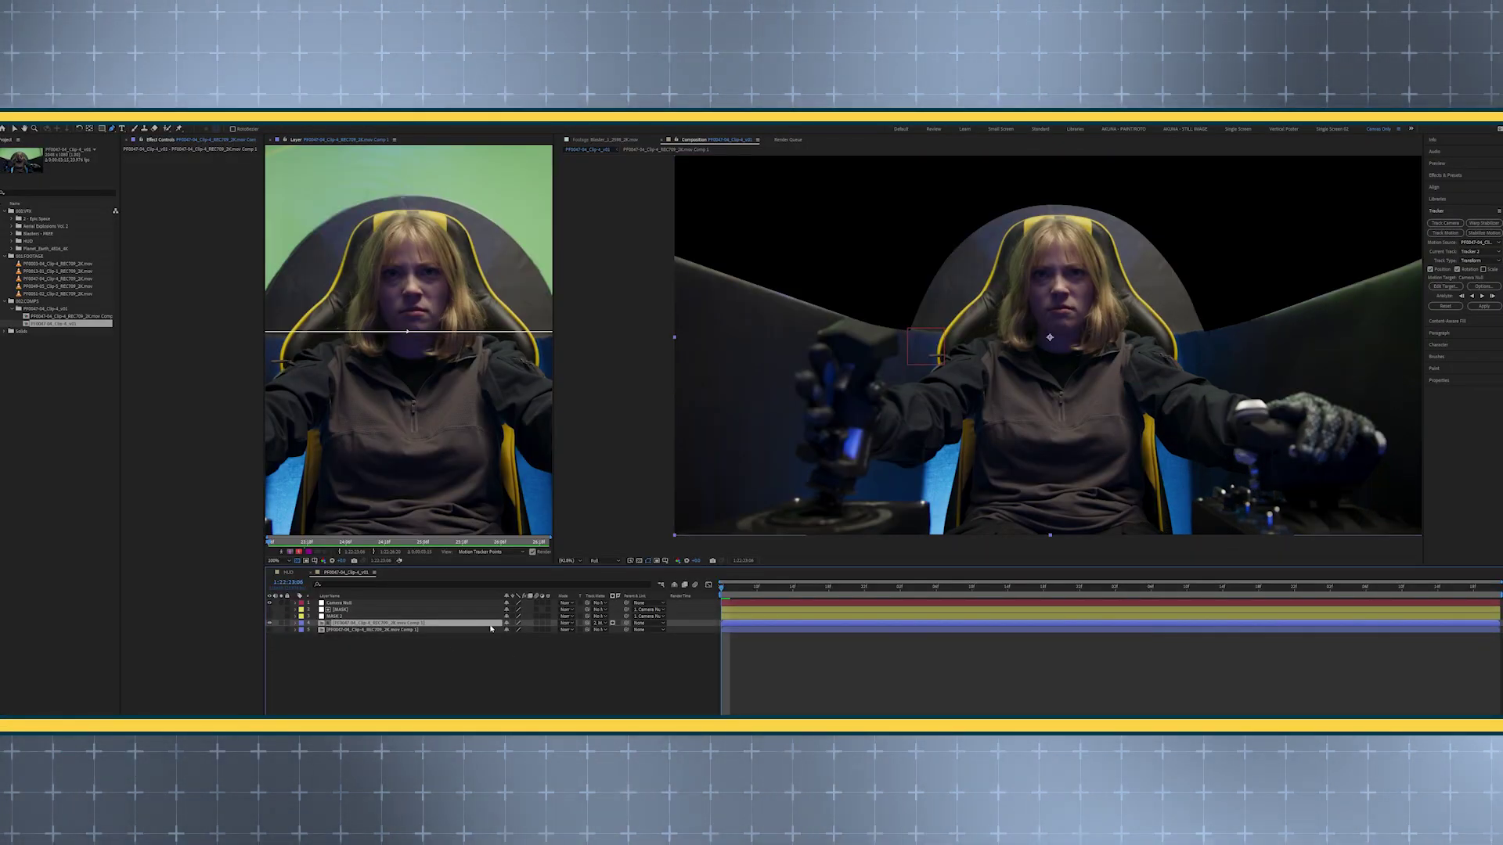
pyautogui.click(270, 610)
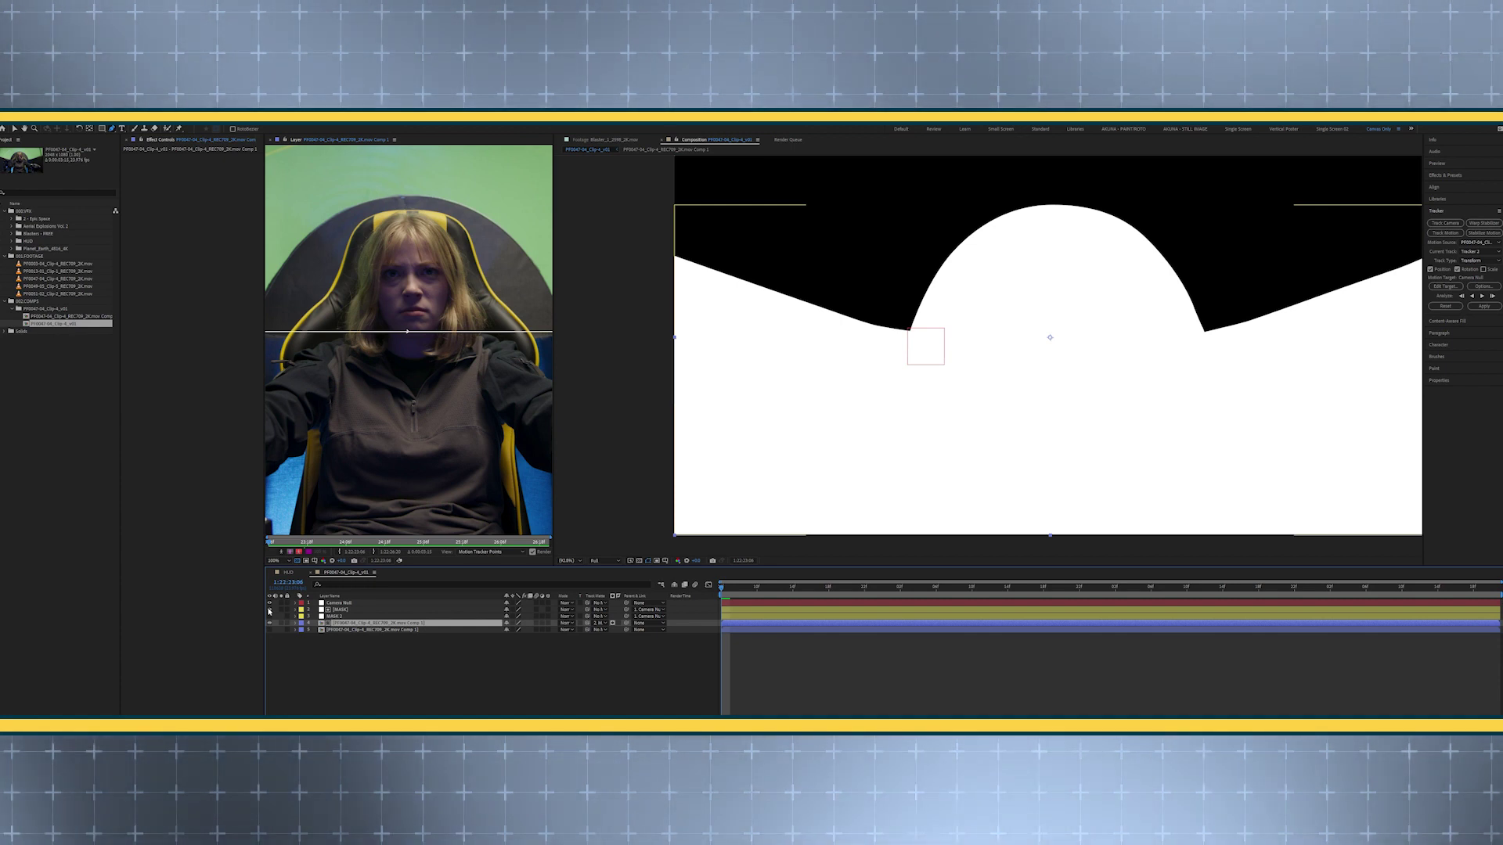
pyautogui.click(270, 610)
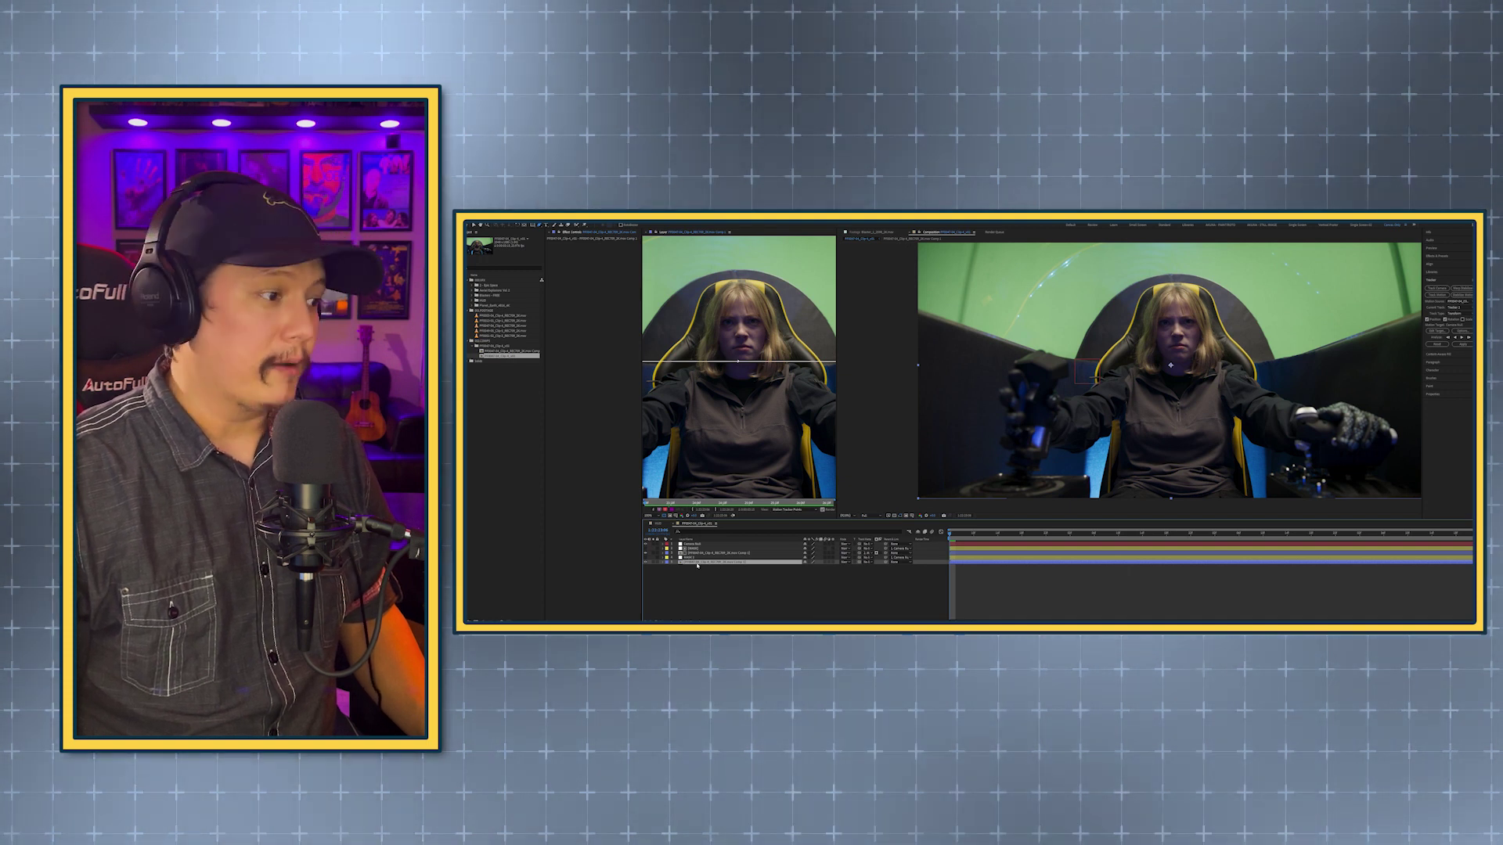
# Duplicate the bottom footage layer, matte the copy with the second mask solid, and preview the cutout with the bottom layer hidden before showing it again
pyautogui.hotkey('ctrl', 'd')
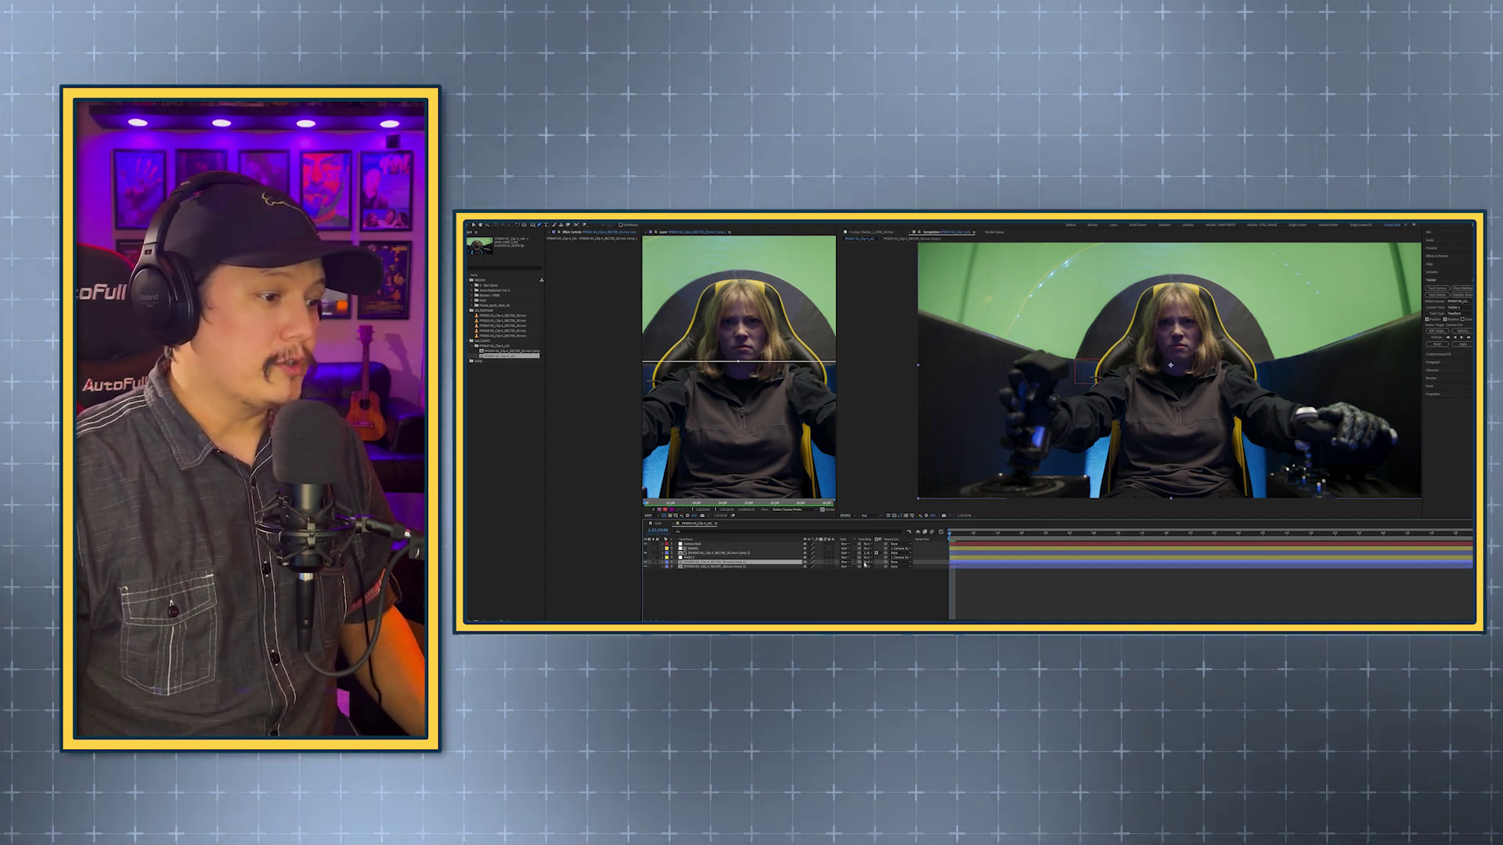
pyautogui.click(666, 568)
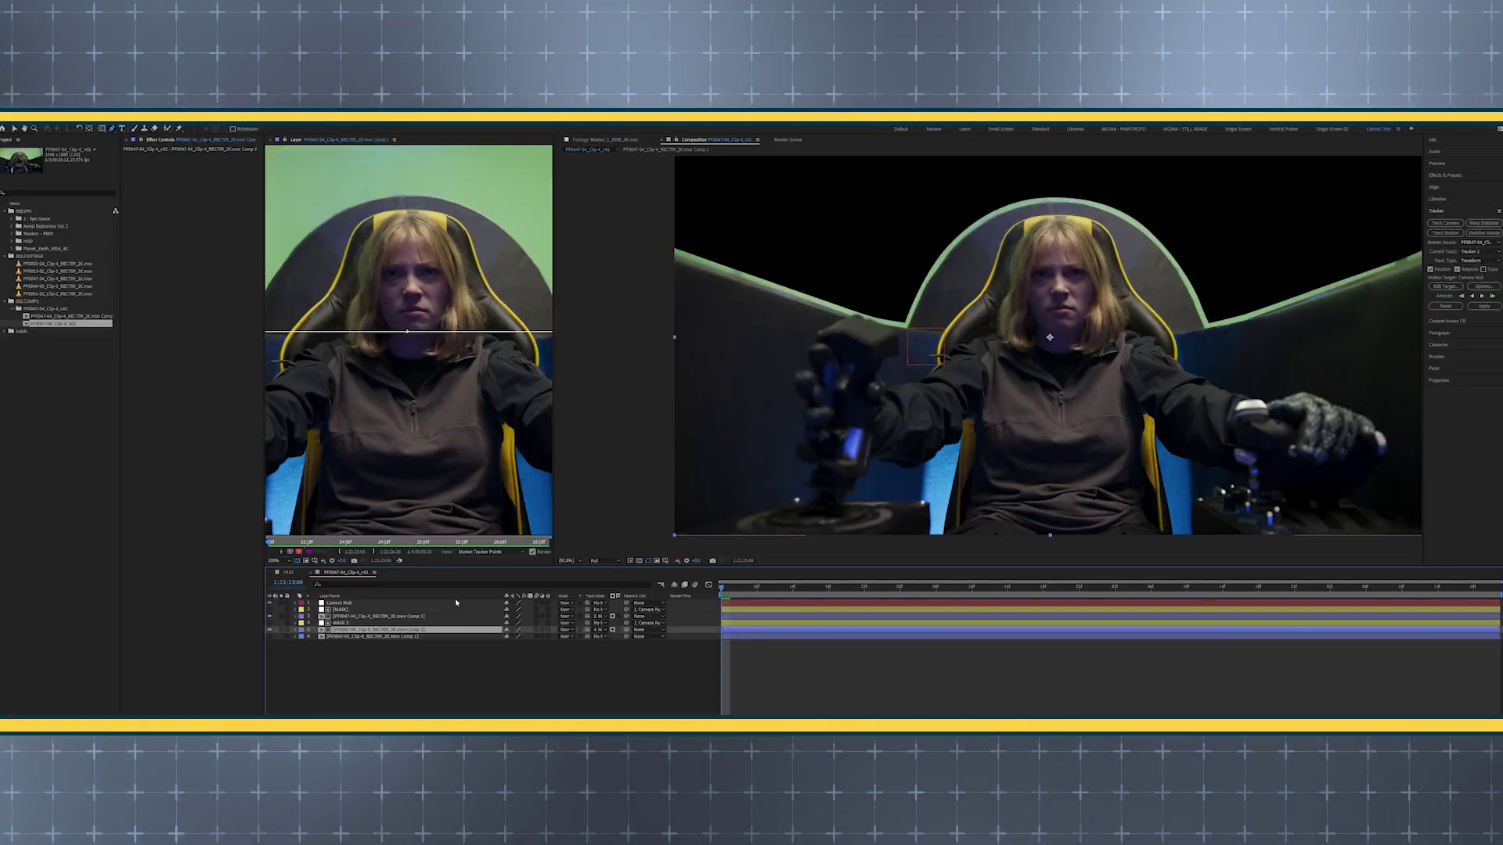
pyautogui.moveTo(962, 589); pyautogui.dragTo(723, 584)
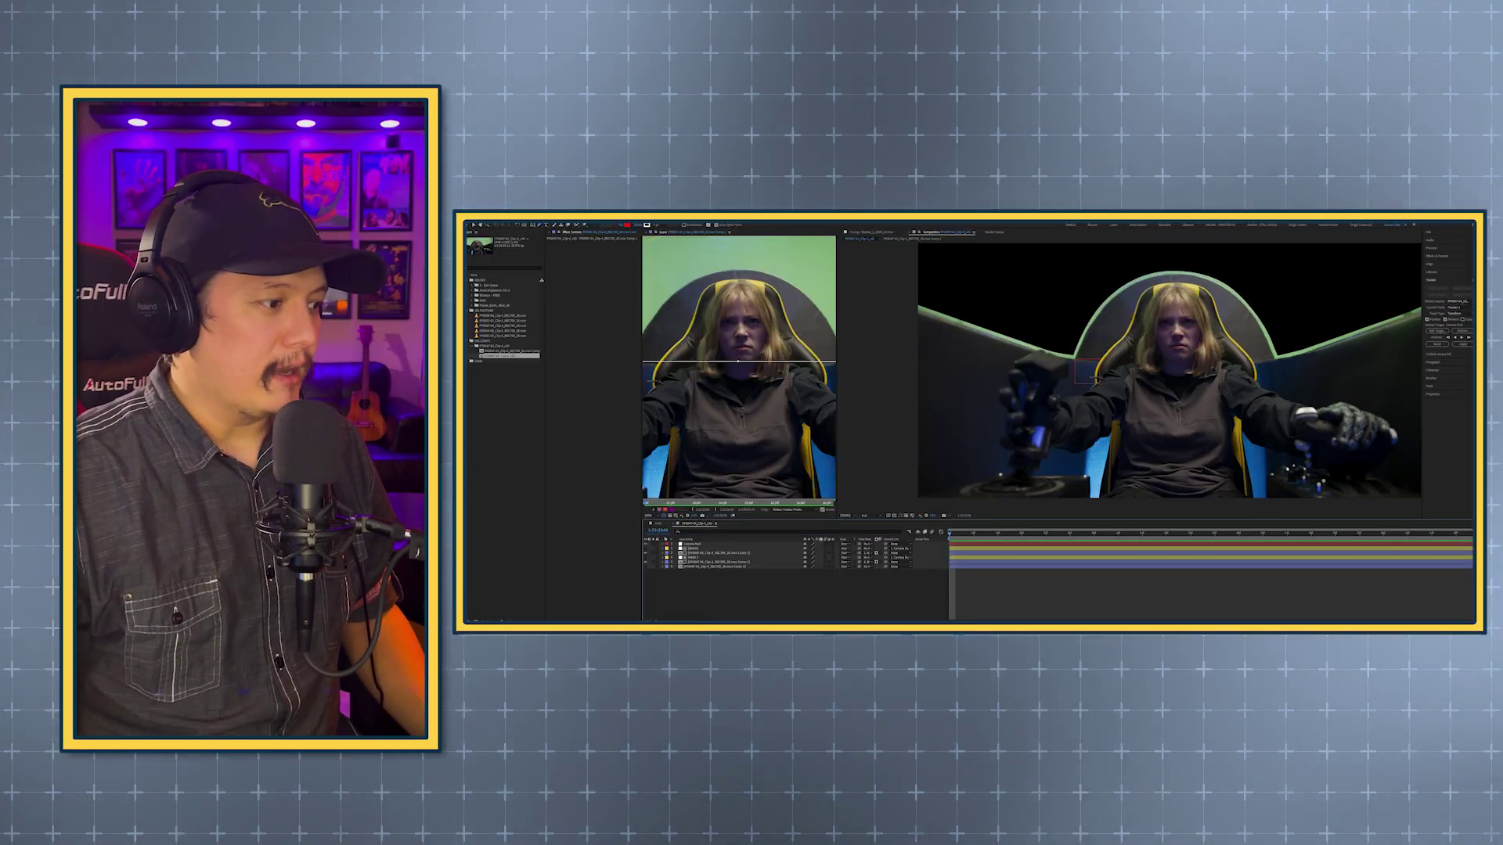
pyautogui.click(646, 567)
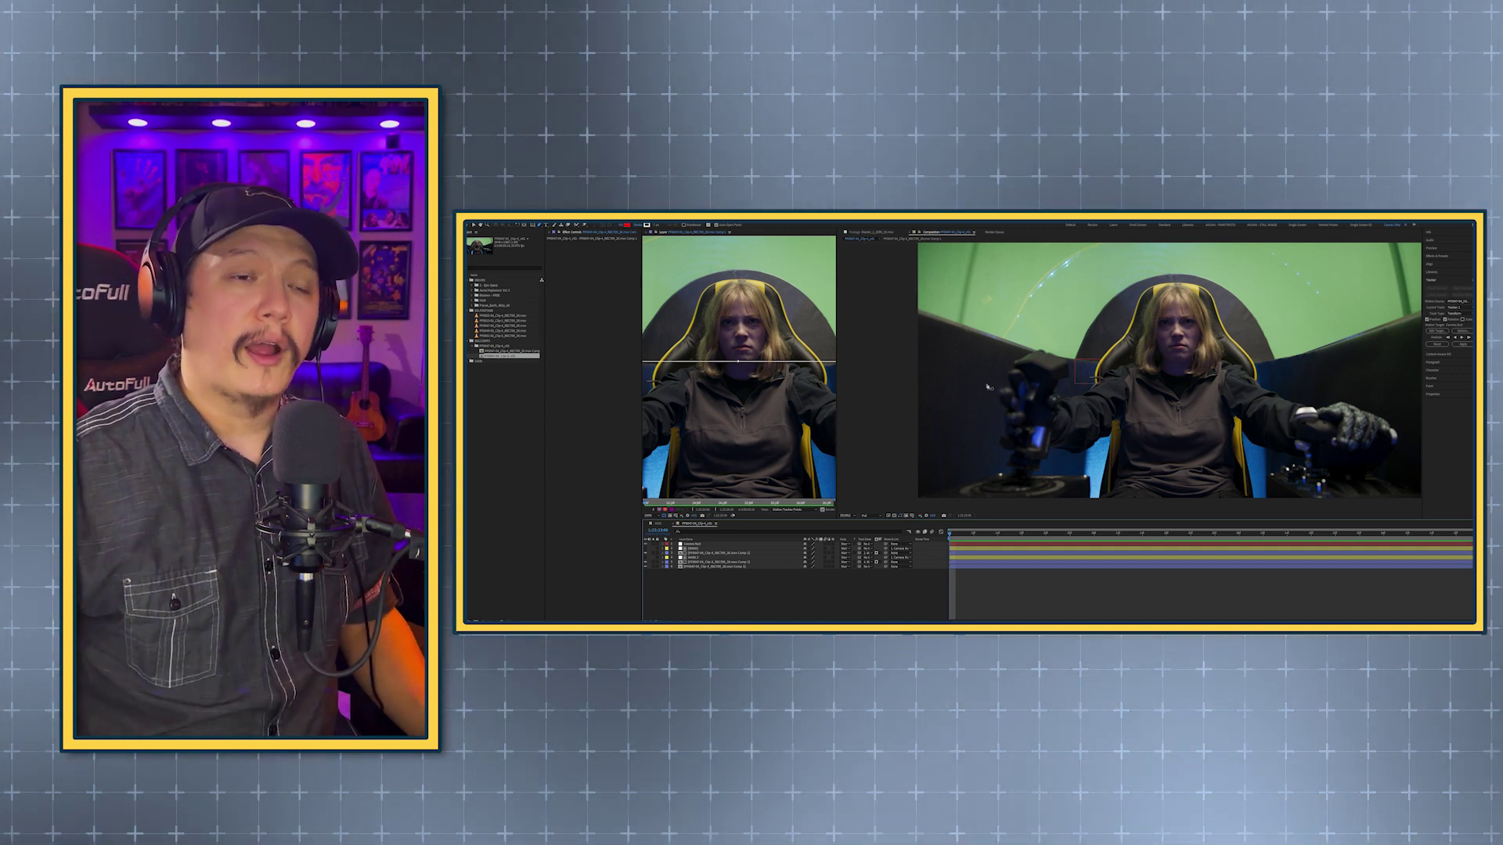
# Open the bottom footage layer's precomposition and add CC Simple Wire Removal to the clip
pyautogui.click(702, 563)
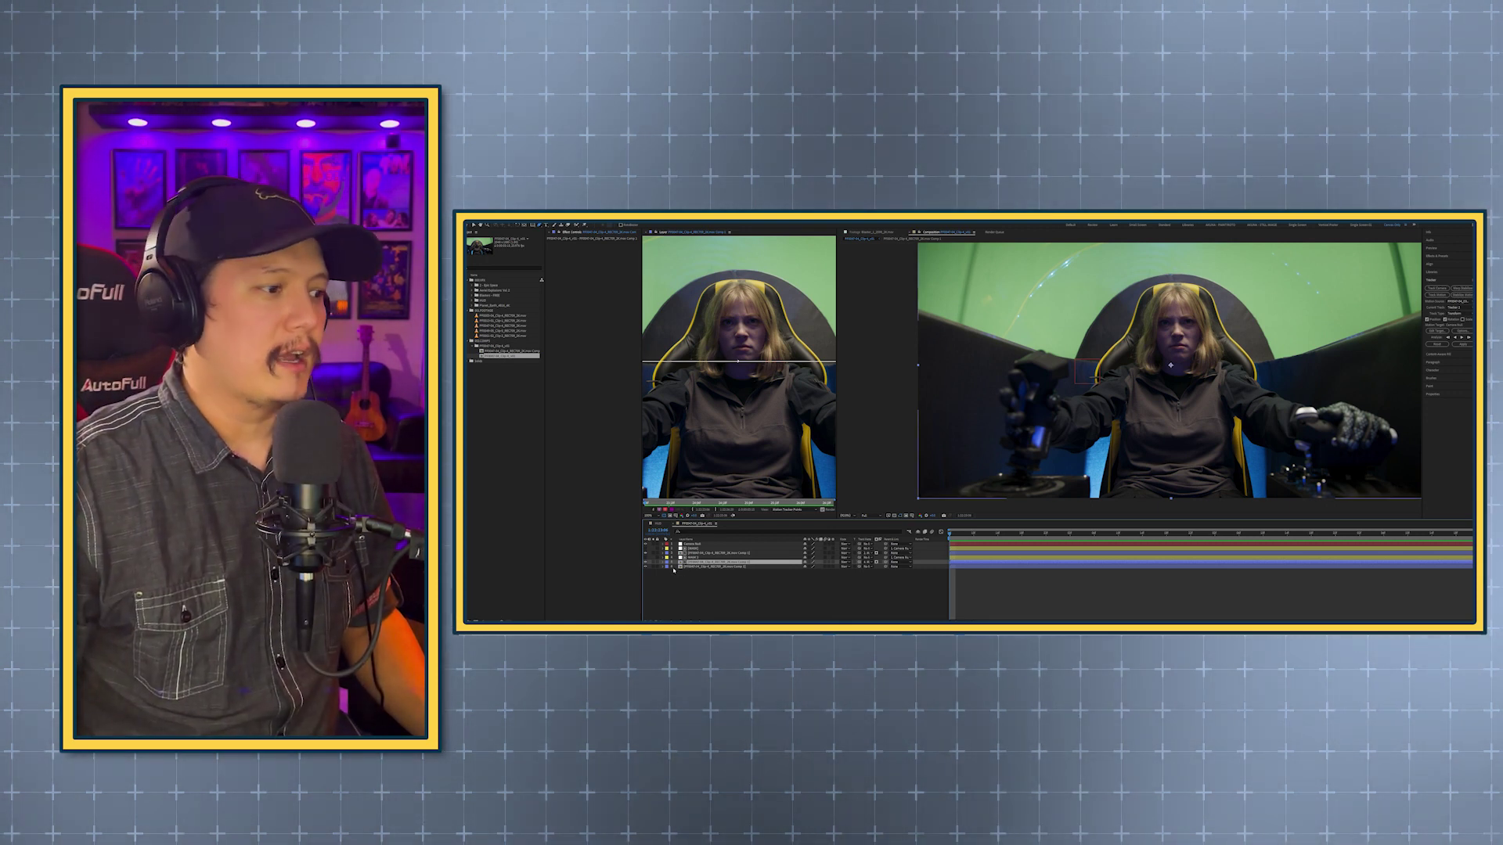
pyautogui.click(711, 567)
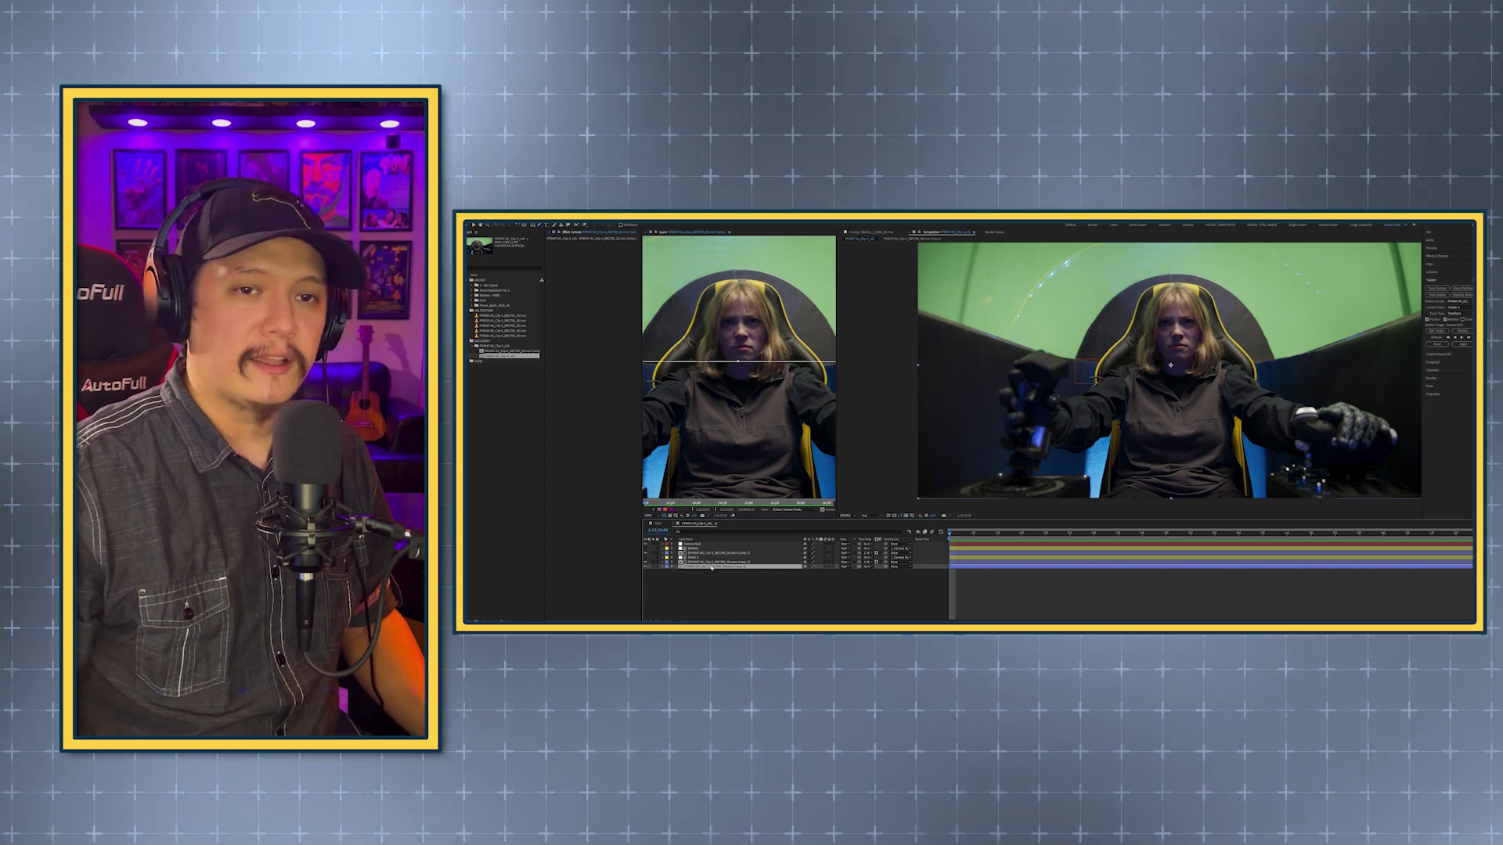
pyautogui.doubleClick(711, 566)
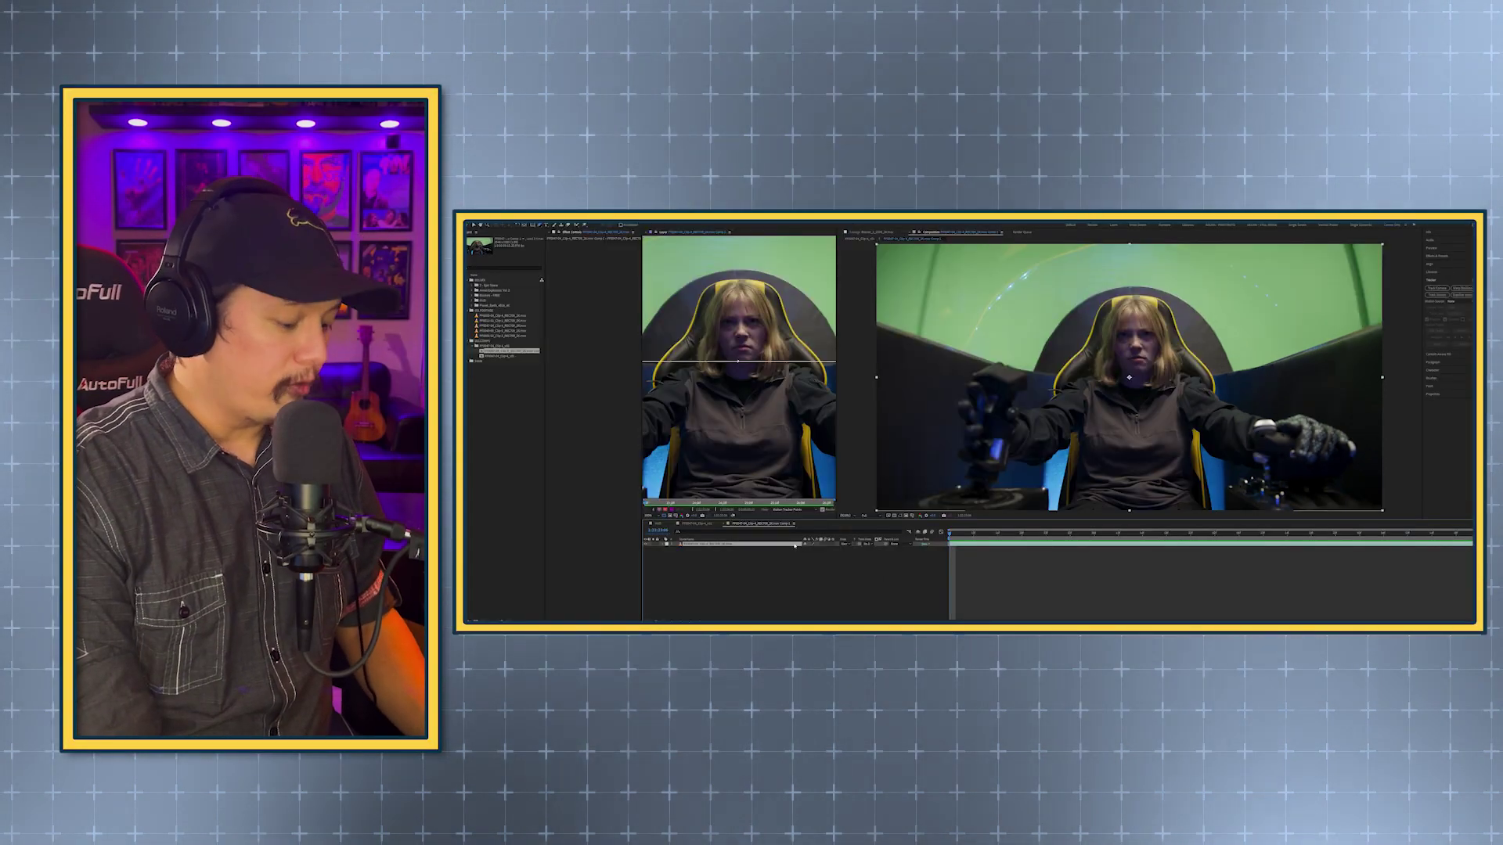
pyautogui.hotkey('ctrl', 'space')
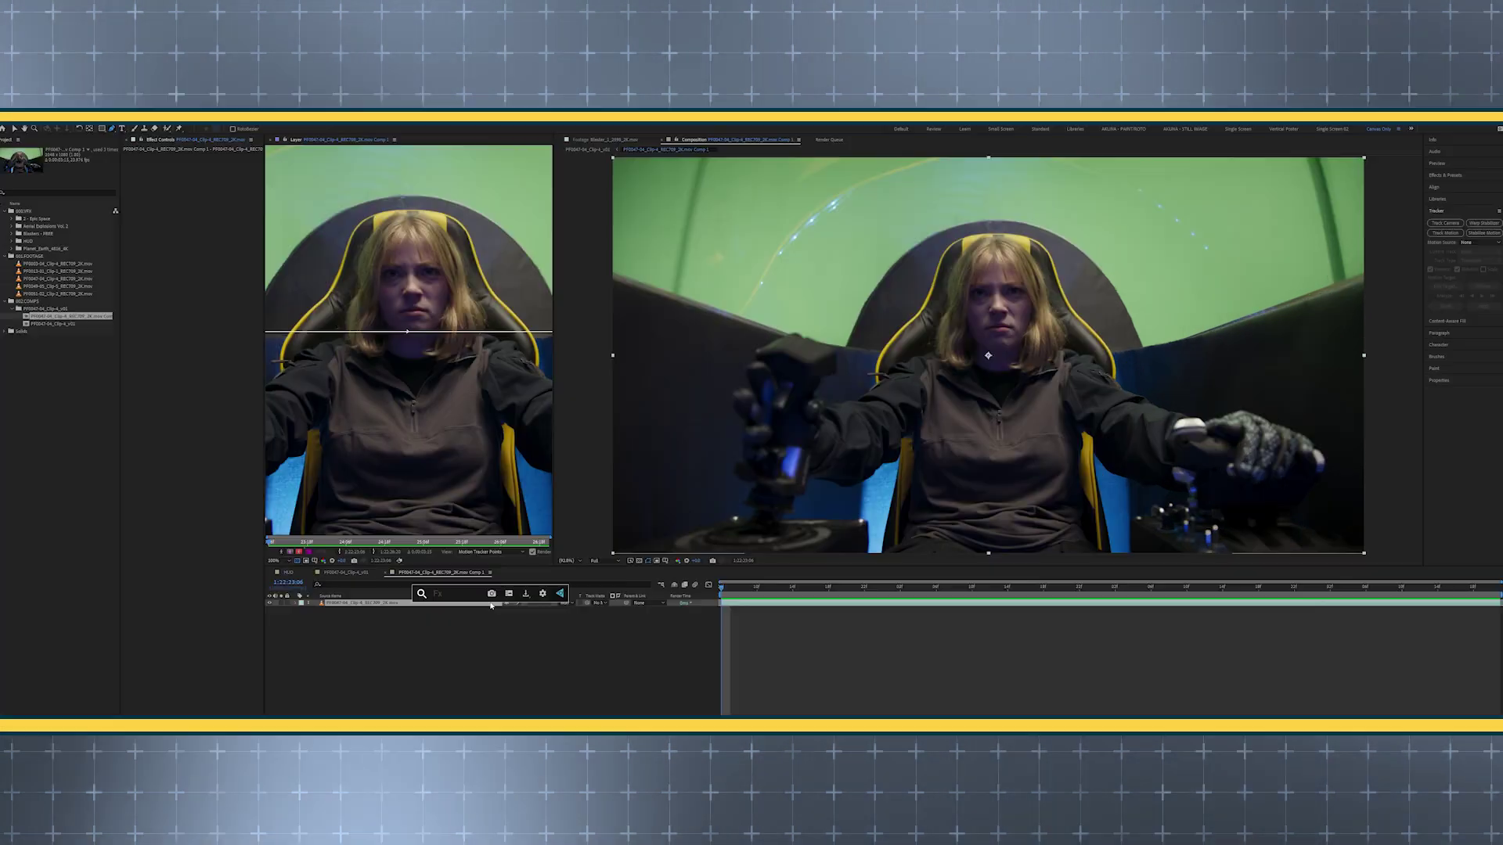
pyautogui.press('Return')
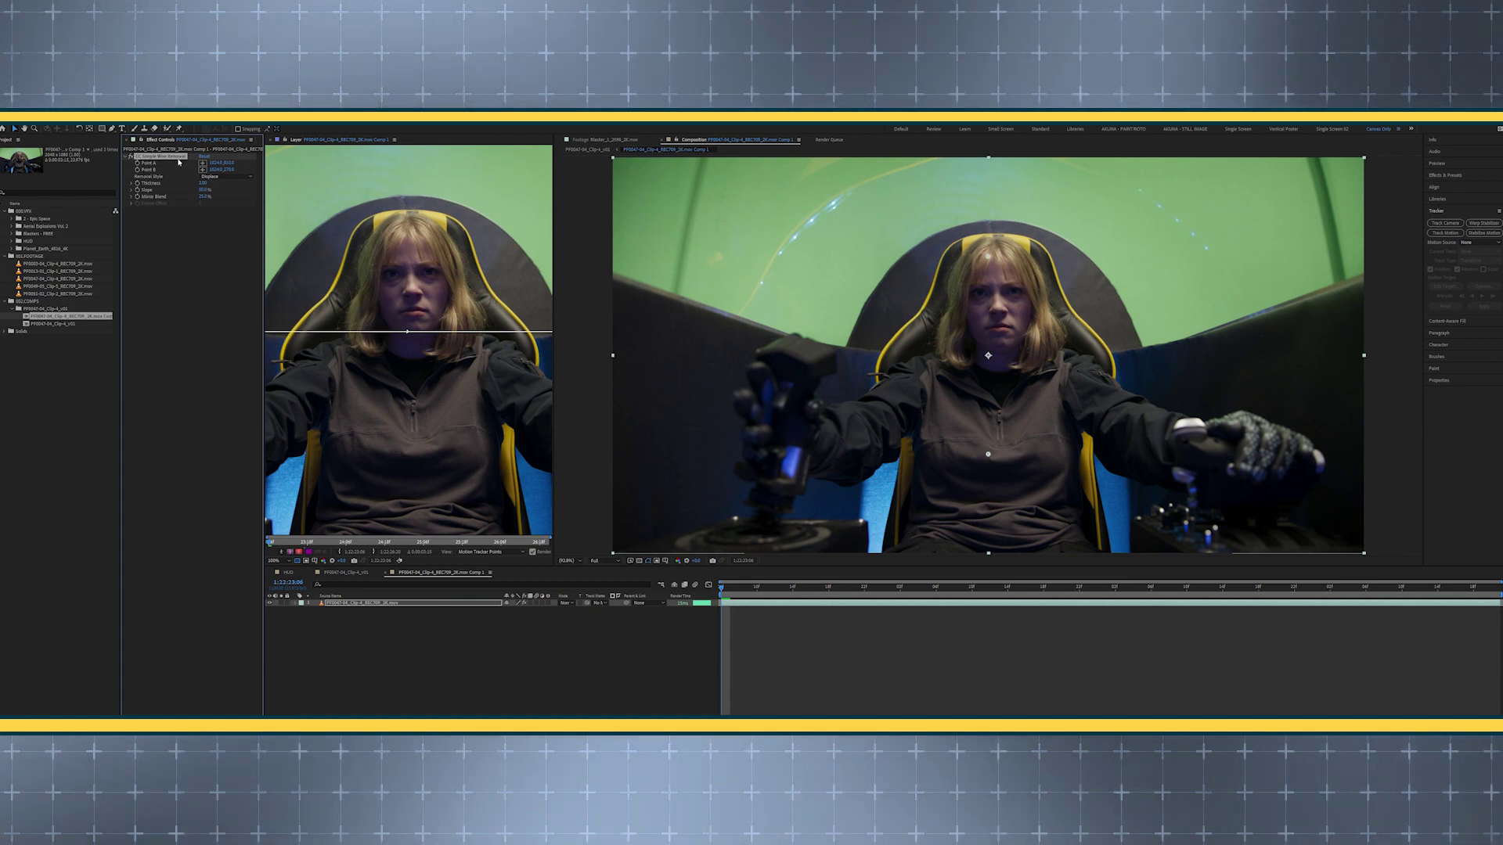
# Place the wire removal's Point A and Point B along the left dark seam on the green dome and adjust the thickness
pyautogui.click(673, 307)
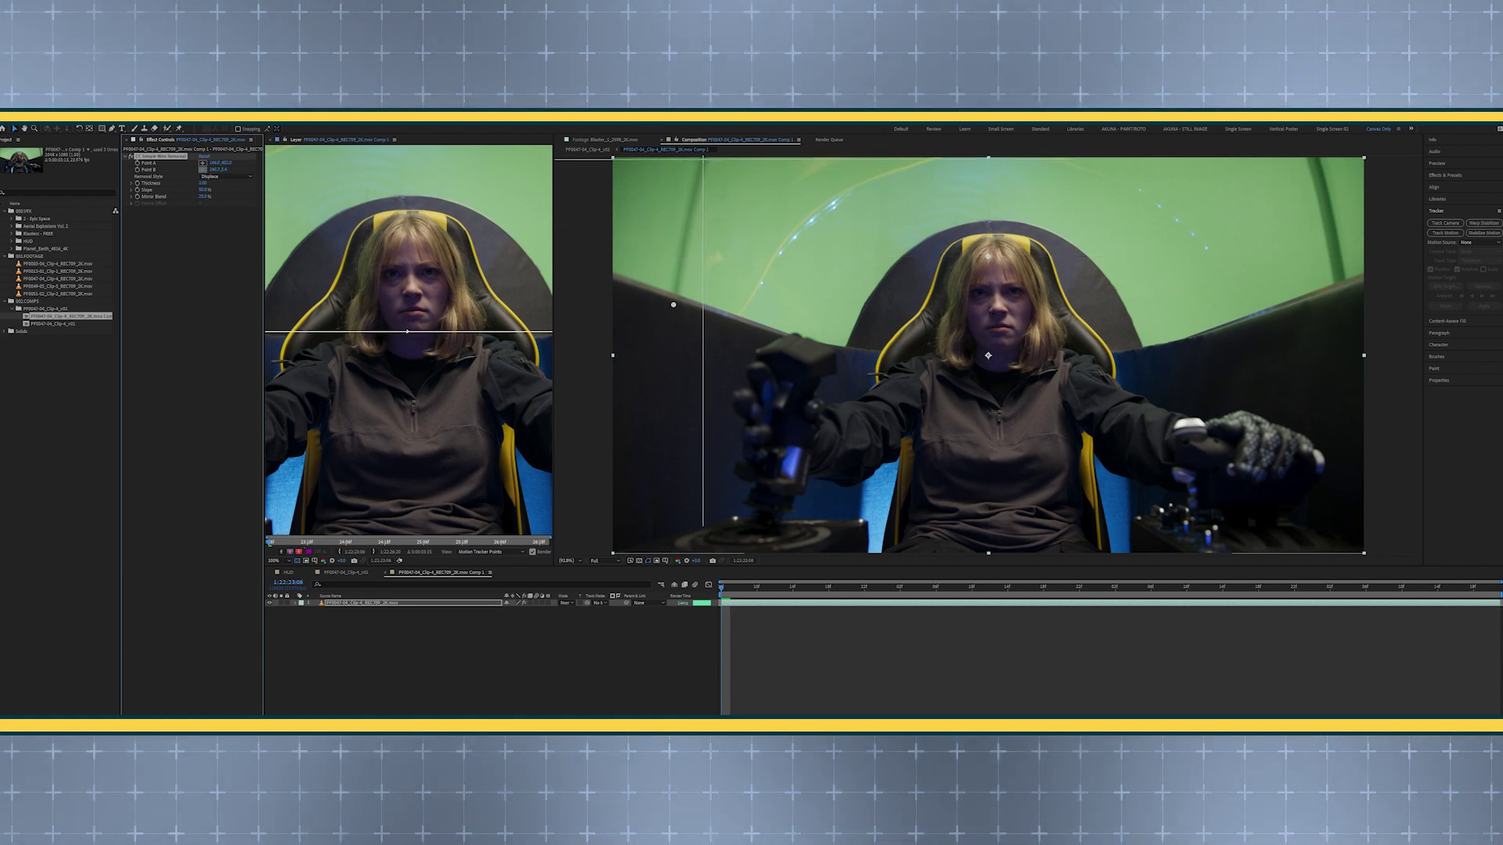
pyautogui.click(704, 157)
pyautogui.moveTo(740, 258); pyautogui.dragTo(764, 307)
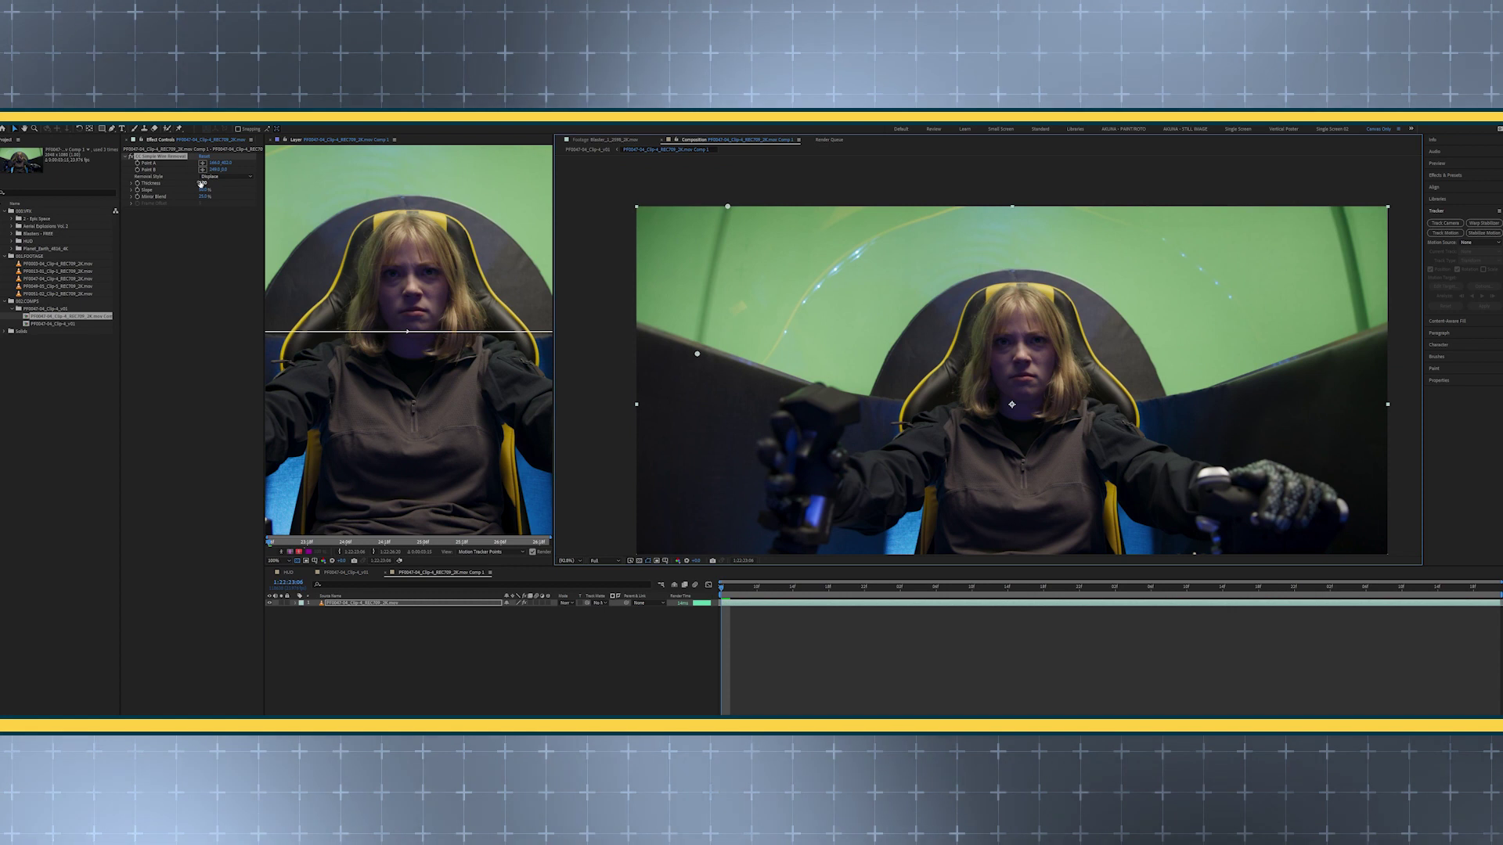
pyautogui.moveTo(202, 183); pyautogui.dragTo(203, 182)
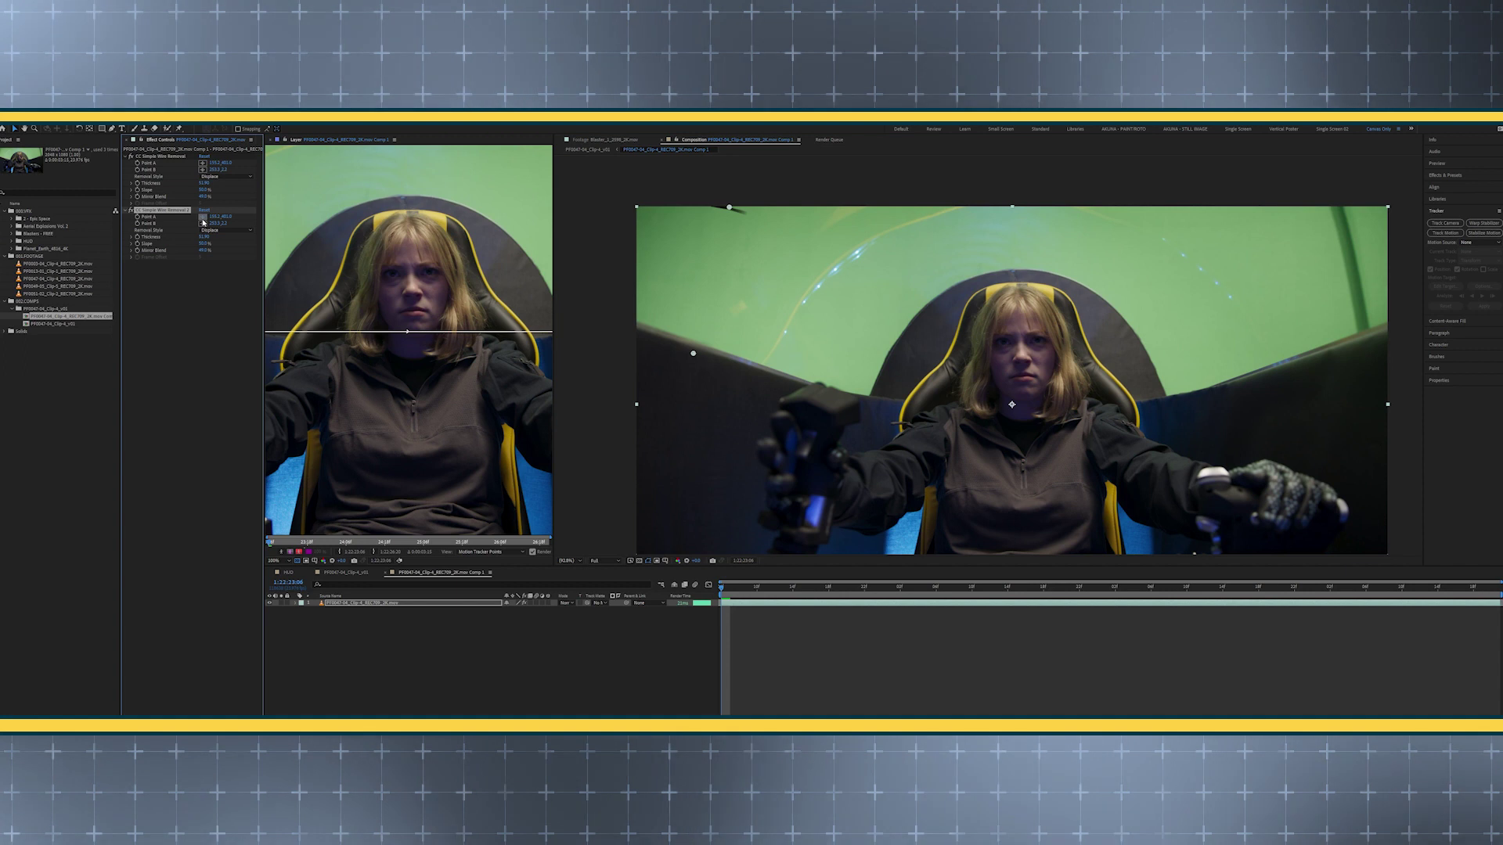
# Place the second CC Simple Wire Removal's Point A and Point B along the right dark seam on the green dome
pyautogui.click(1364, 337)
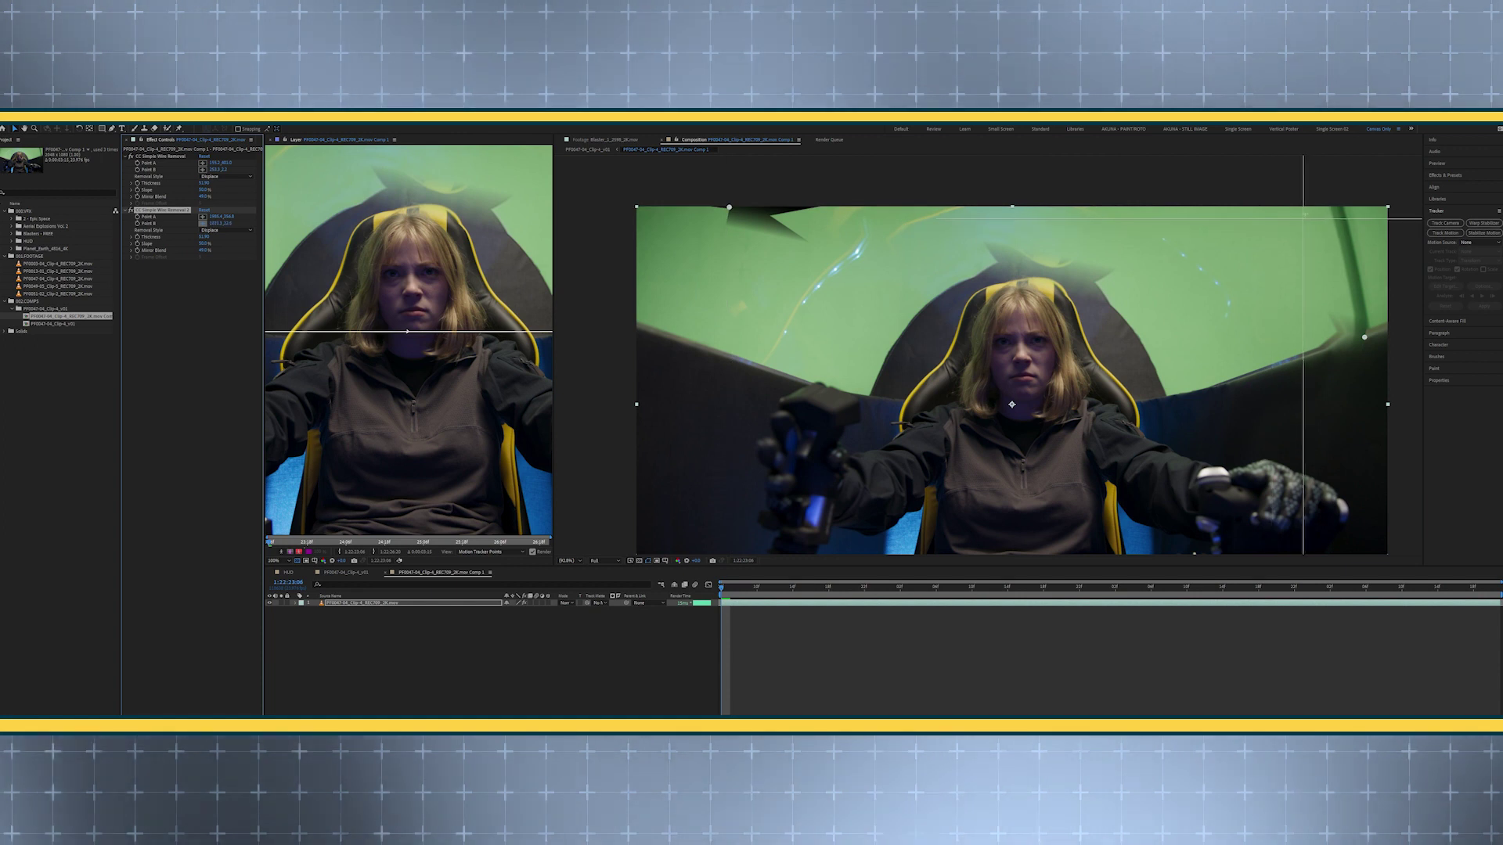
pyautogui.click(1334, 205)
pyautogui.scroll(-1, 1363, 304)
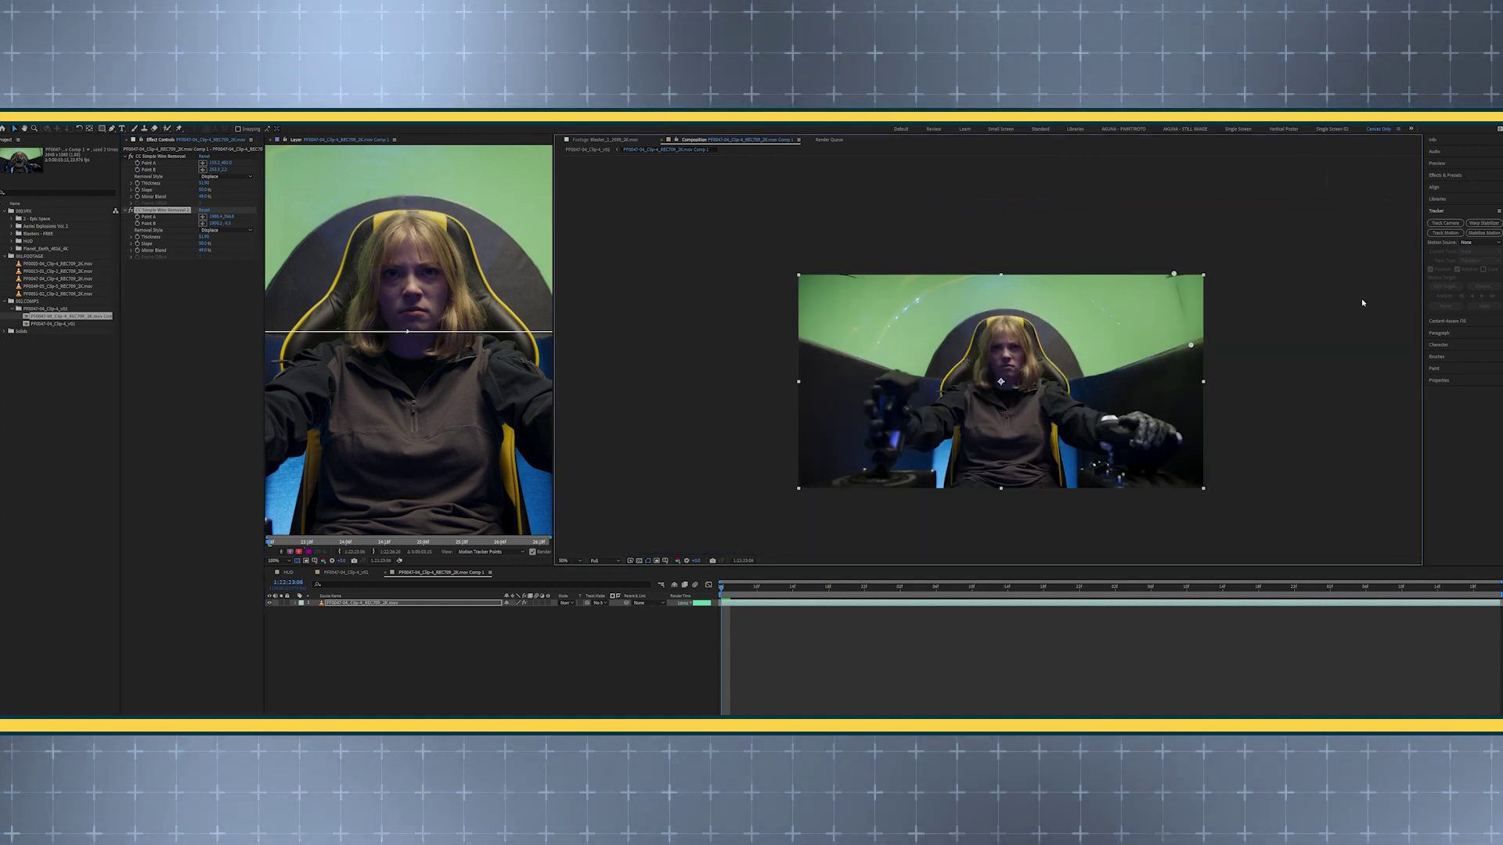
# Fine-tune the second wire removal's Point A and Point B over the dark seam near the green dome's upper right edge
pyautogui.scroll(2, 1181, 368)
pyautogui.moveTo(1259, 313); pyautogui.dragTo(1233, 317)
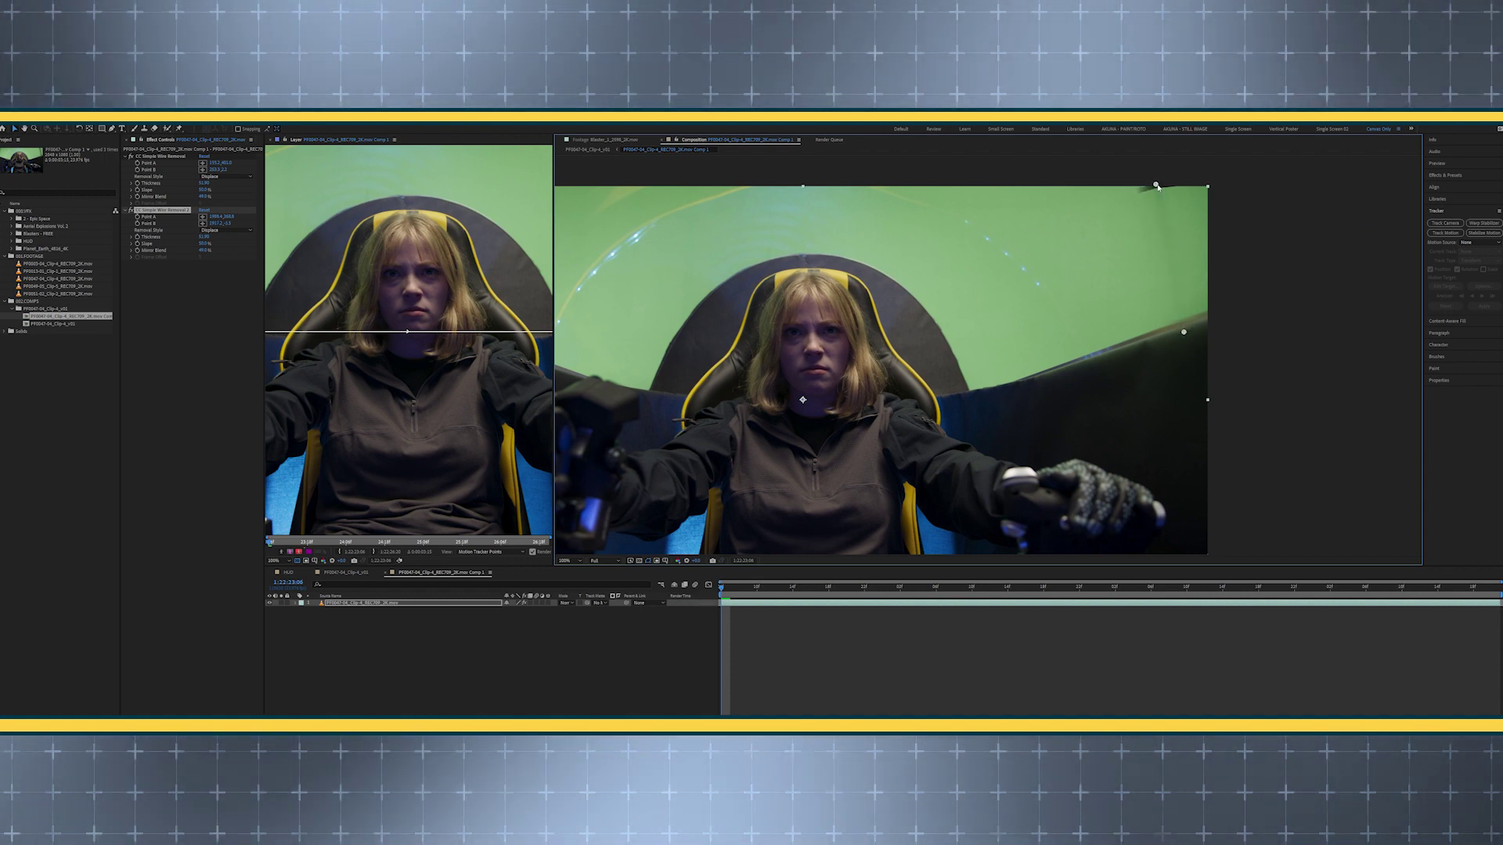
pyautogui.moveTo(1156, 186); pyautogui.dragTo(1156, 185)
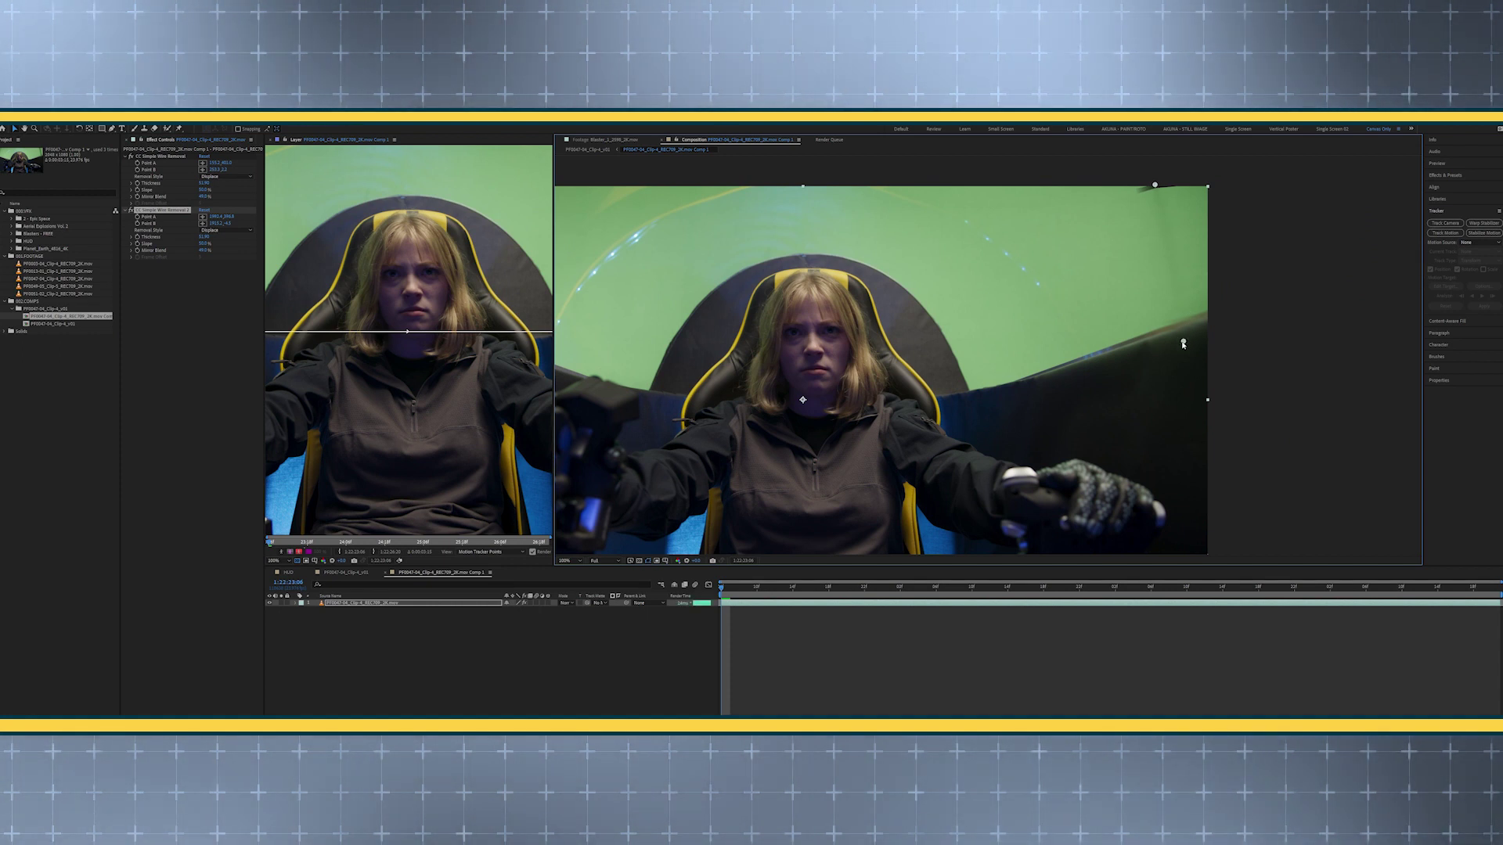
pyautogui.hotkey('ctrl', 'shift', 'a')
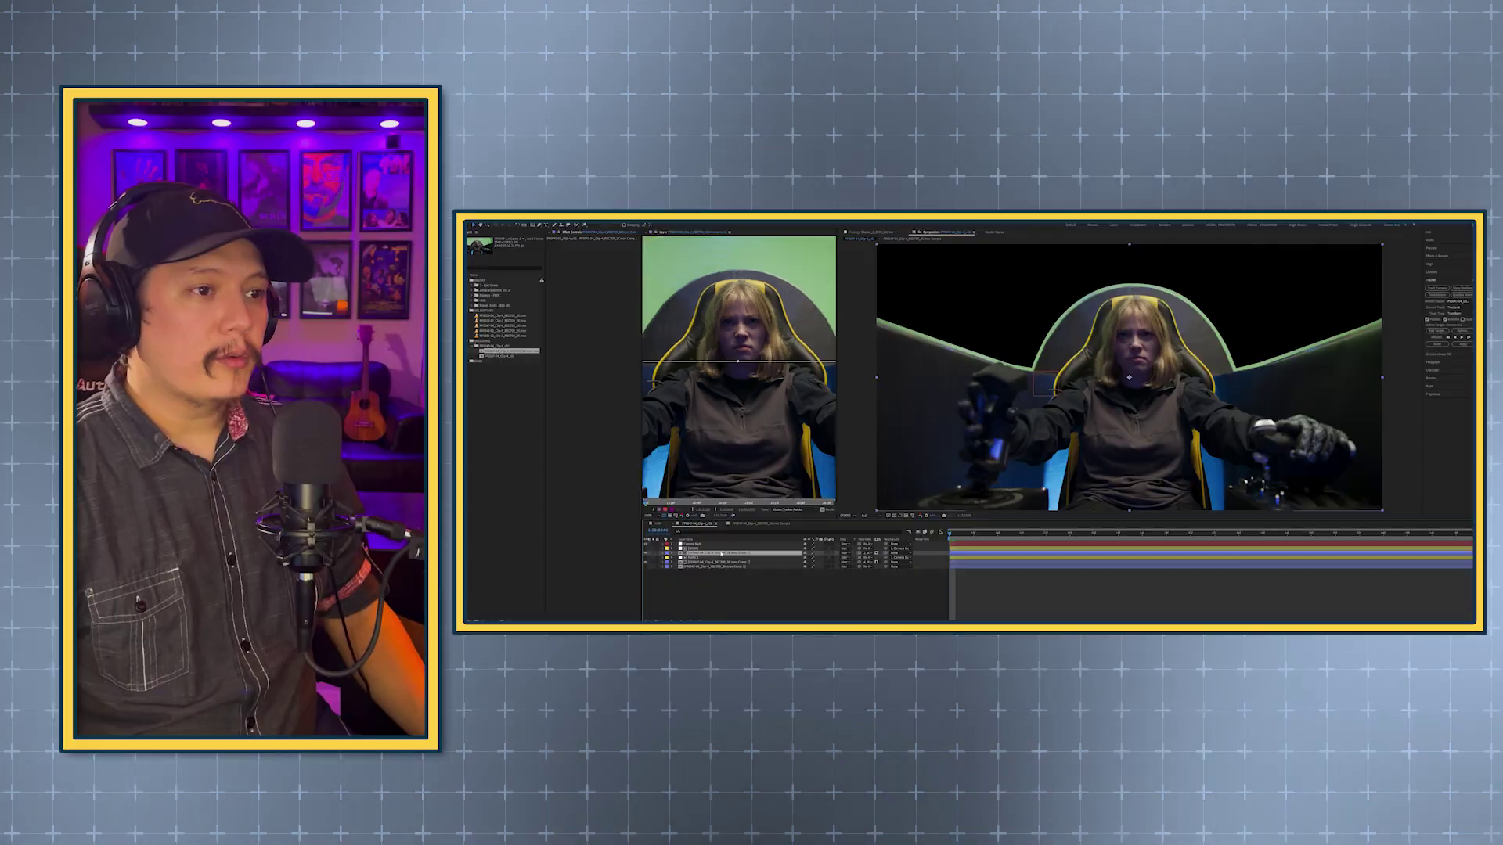
# Return to the main cockpit composition and add Advanced Spill Suppressor to the upper matted footage layer
pyautogui.click(654, 553)
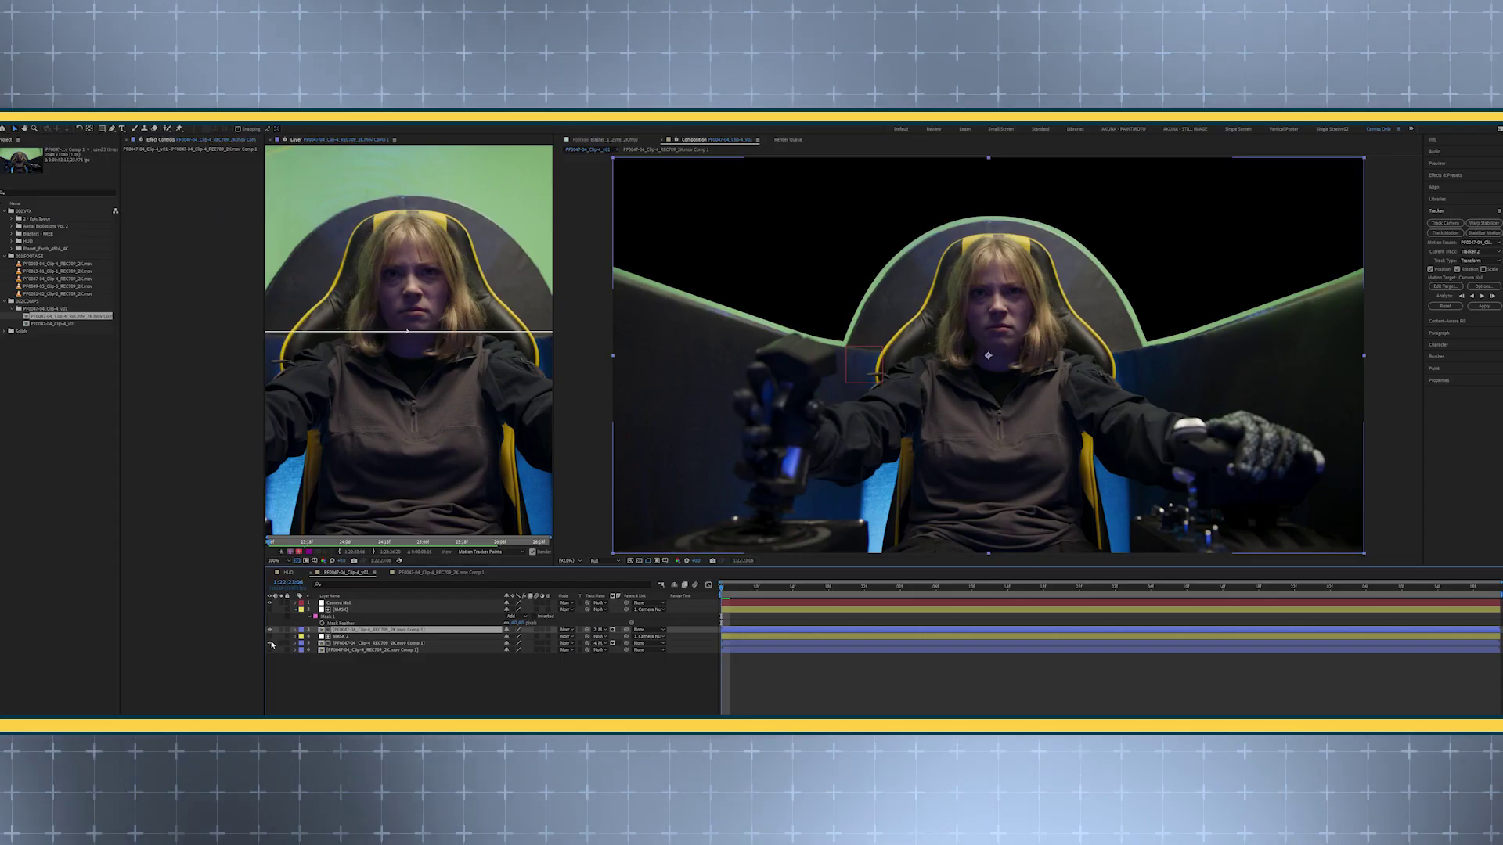
pyautogui.click(283, 630)
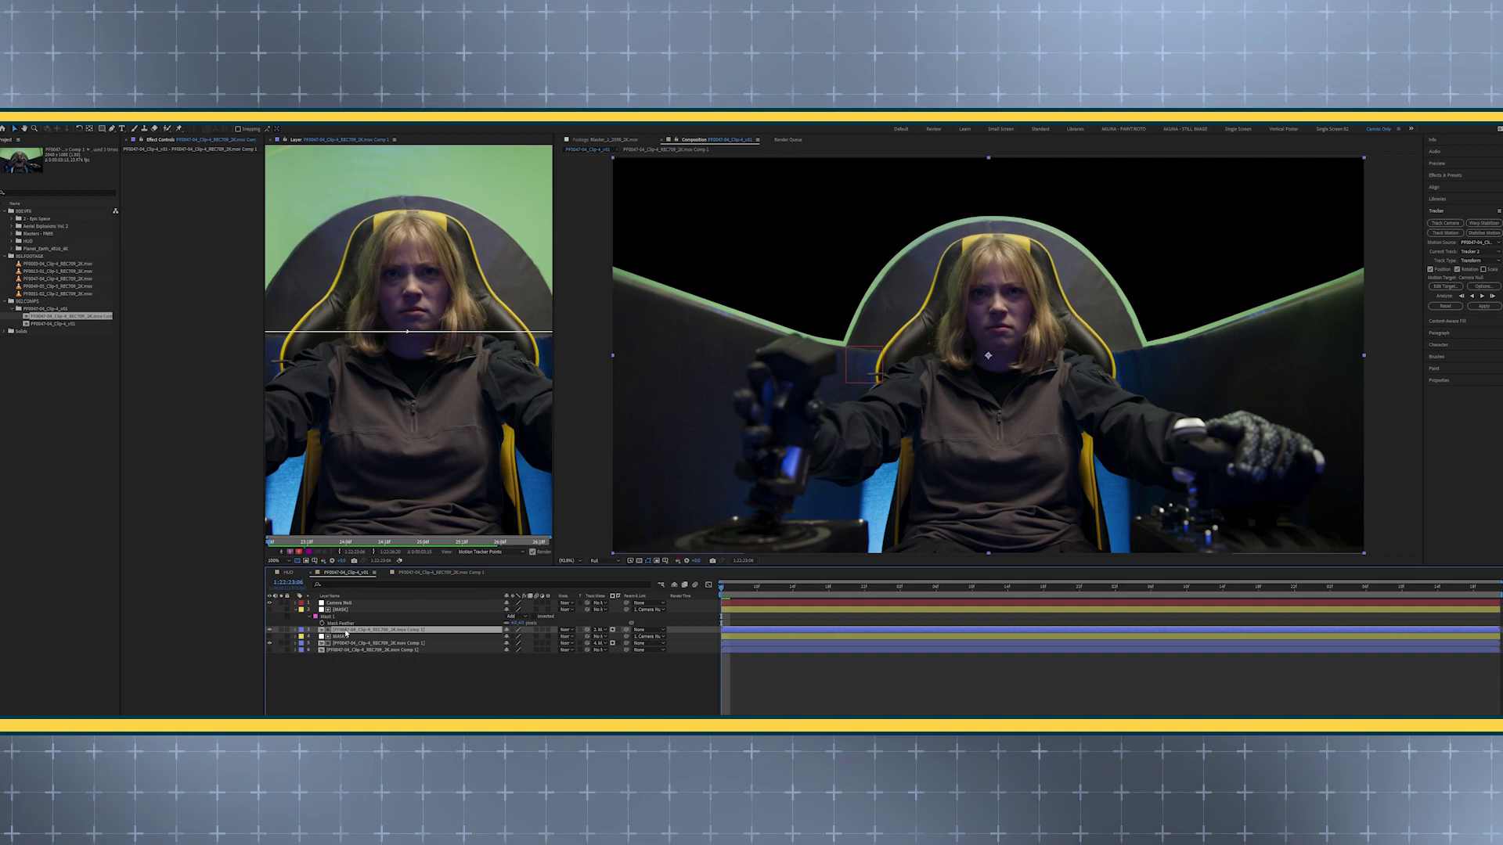
pyautogui.hotkey('ctrl', 'space')
pyautogui.write('ad')
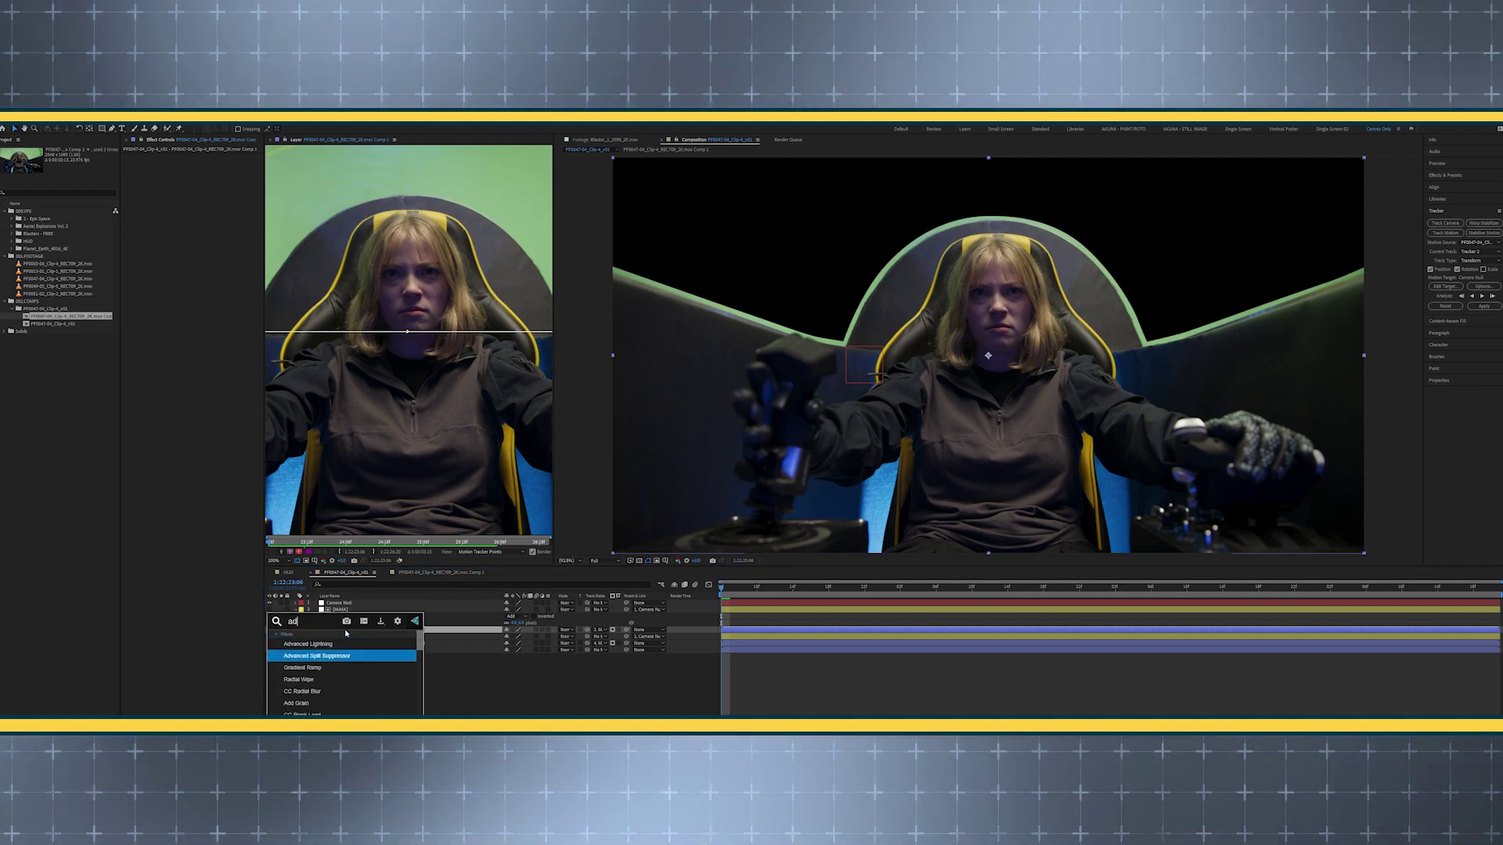
pyautogui.press('Return')
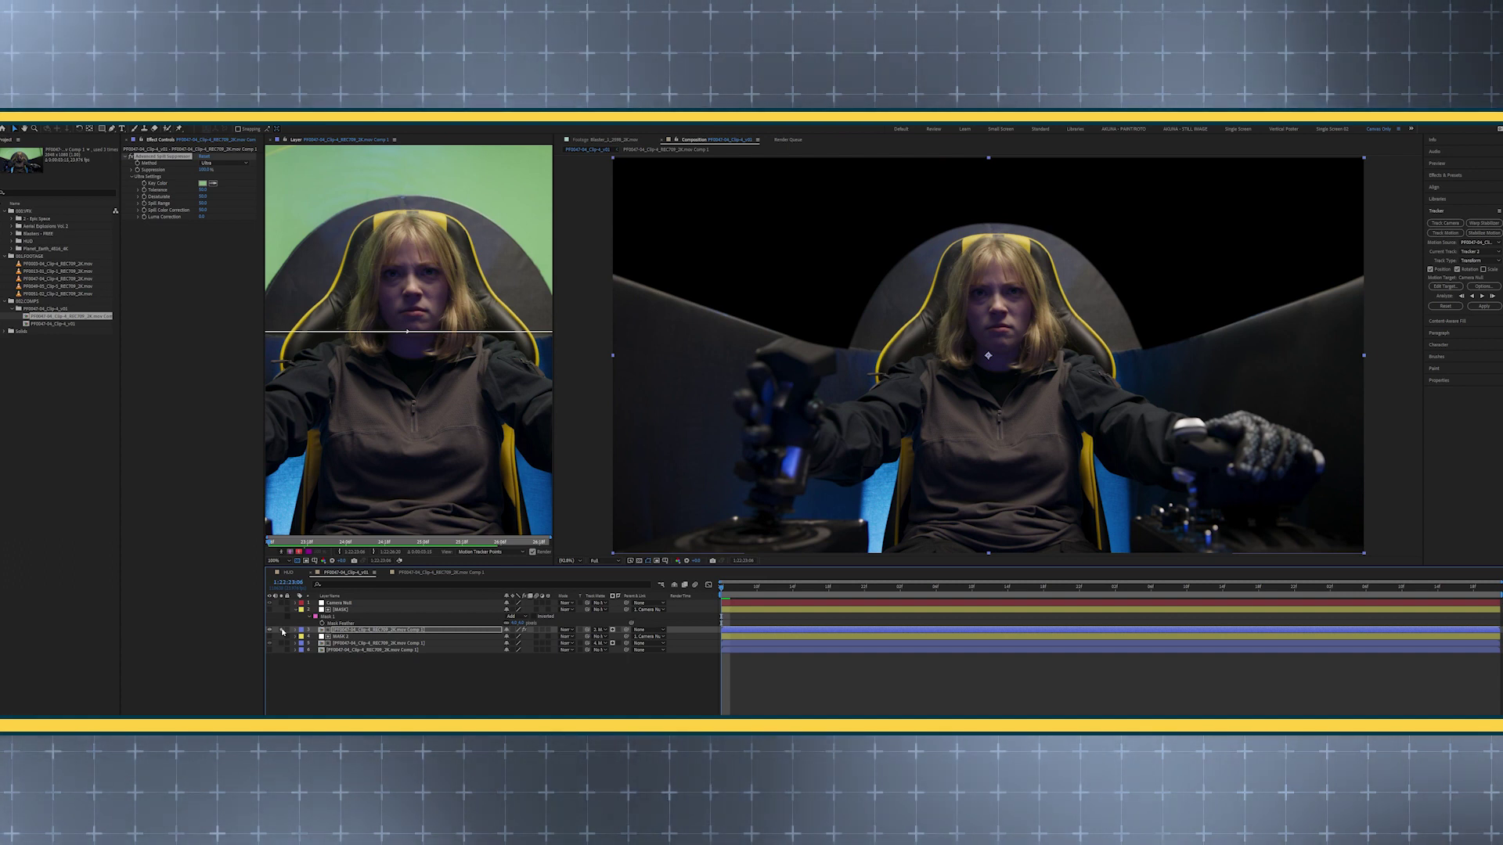
# Duplicate the Camera Null and place the copy directly above the second mask solid
pyautogui.click(373, 643)
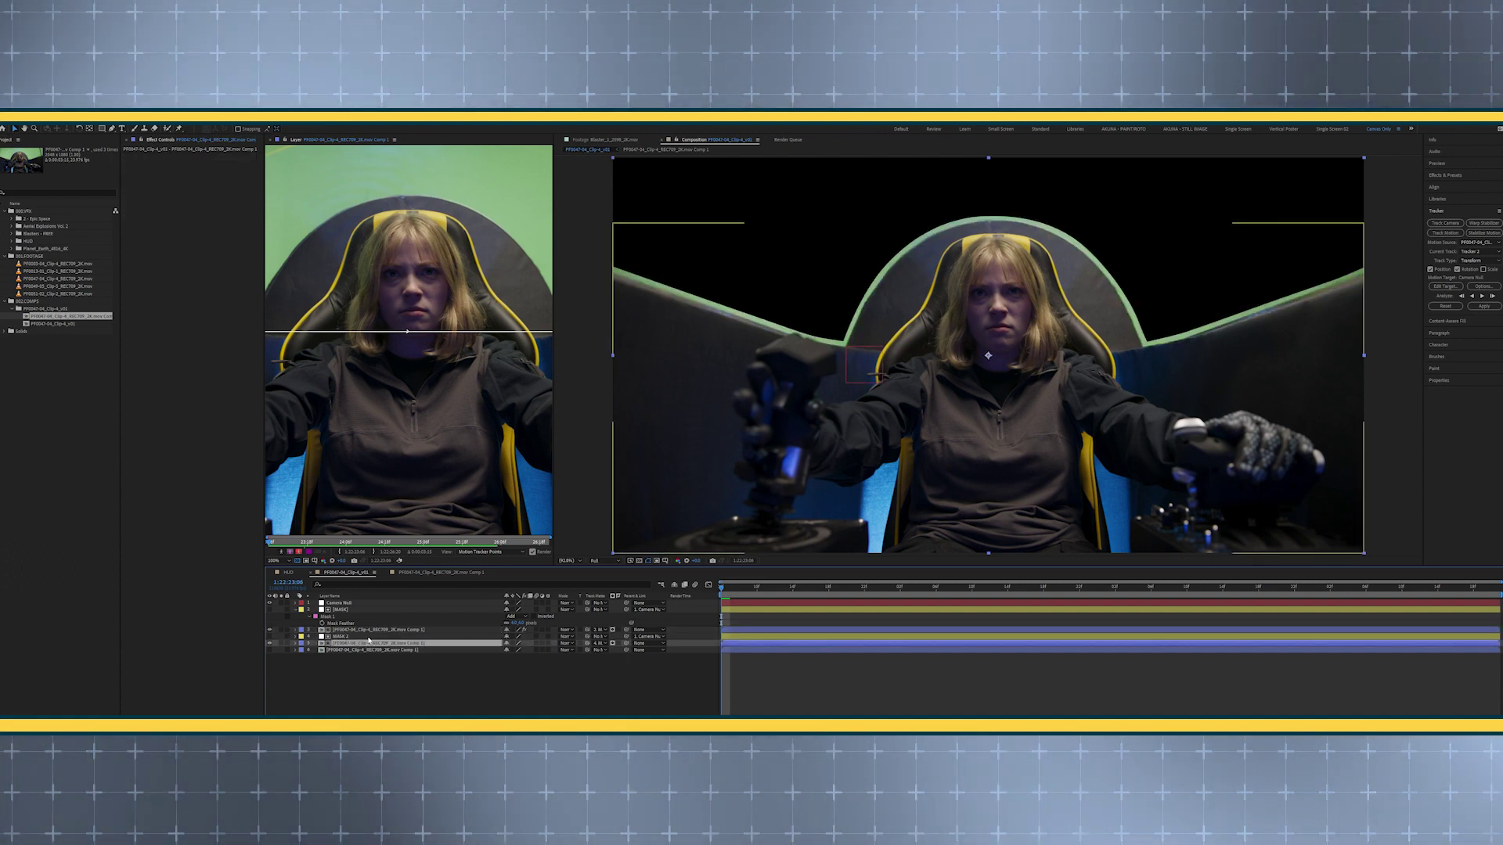
pyautogui.click(354, 605)
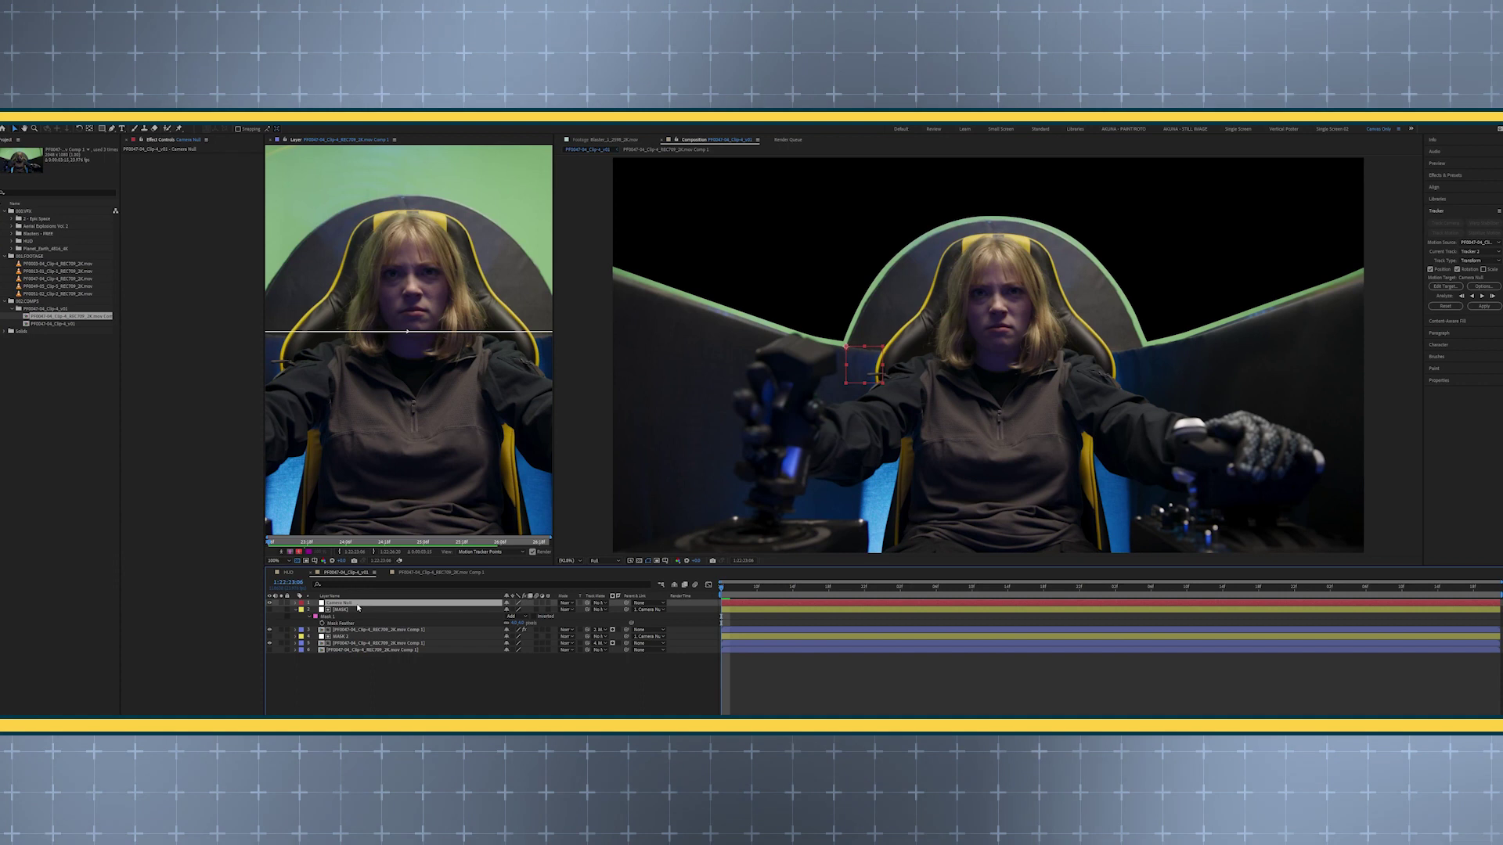
pyautogui.hotkey('ctrl', 'd')
pyautogui.moveTo(358, 605); pyautogui.dragTo(351, 641)
pyautogui.keyDown('shift'); pyautogui.click(701, 576); pyautogui.keyUp('shift')
pyautogui.press('u')
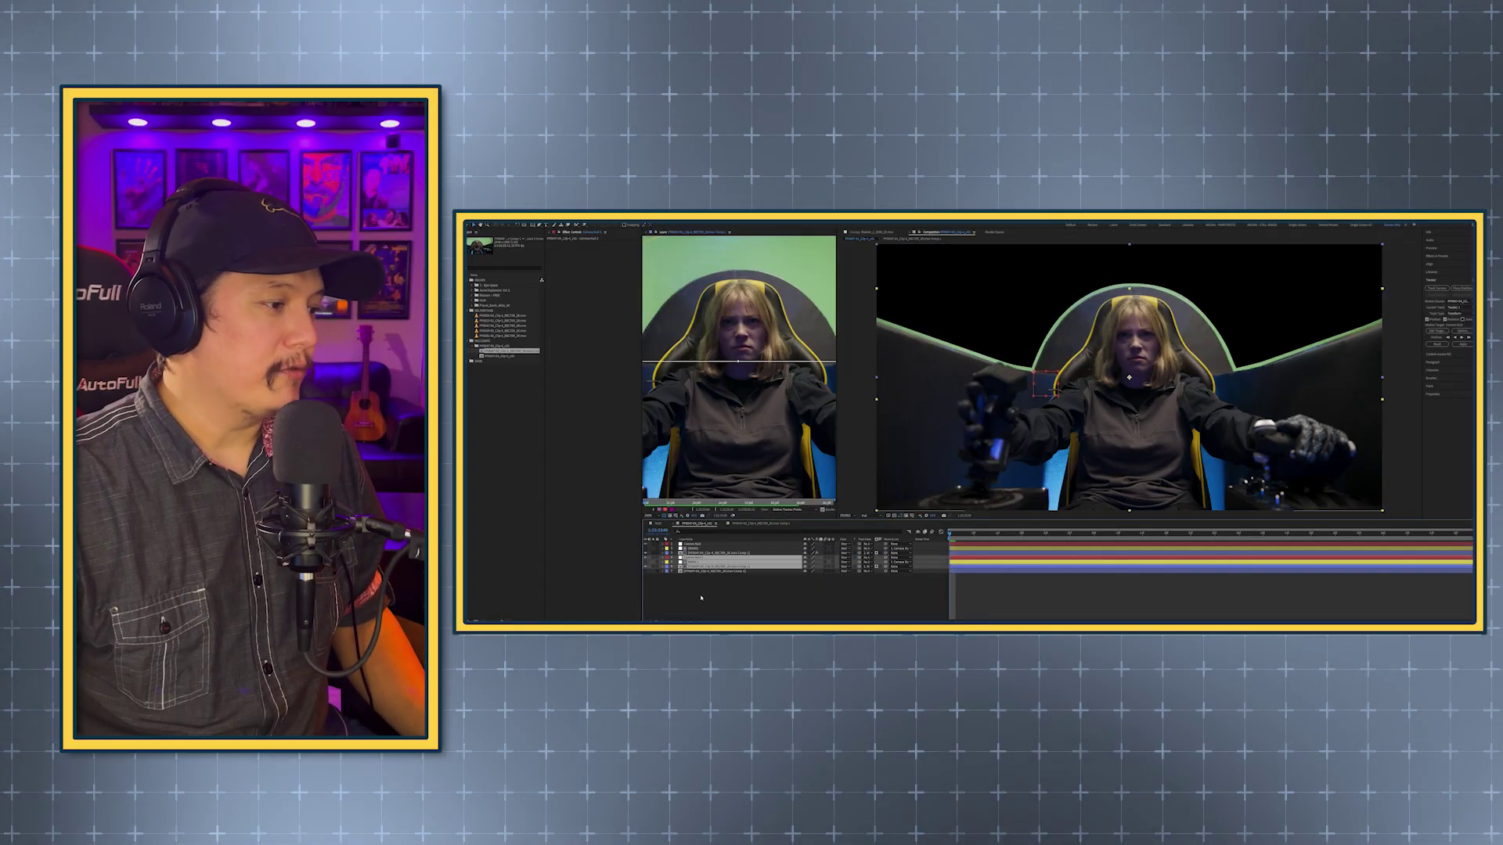
pyautogui.click(701, 597)
pyautogui.click(710, 544)
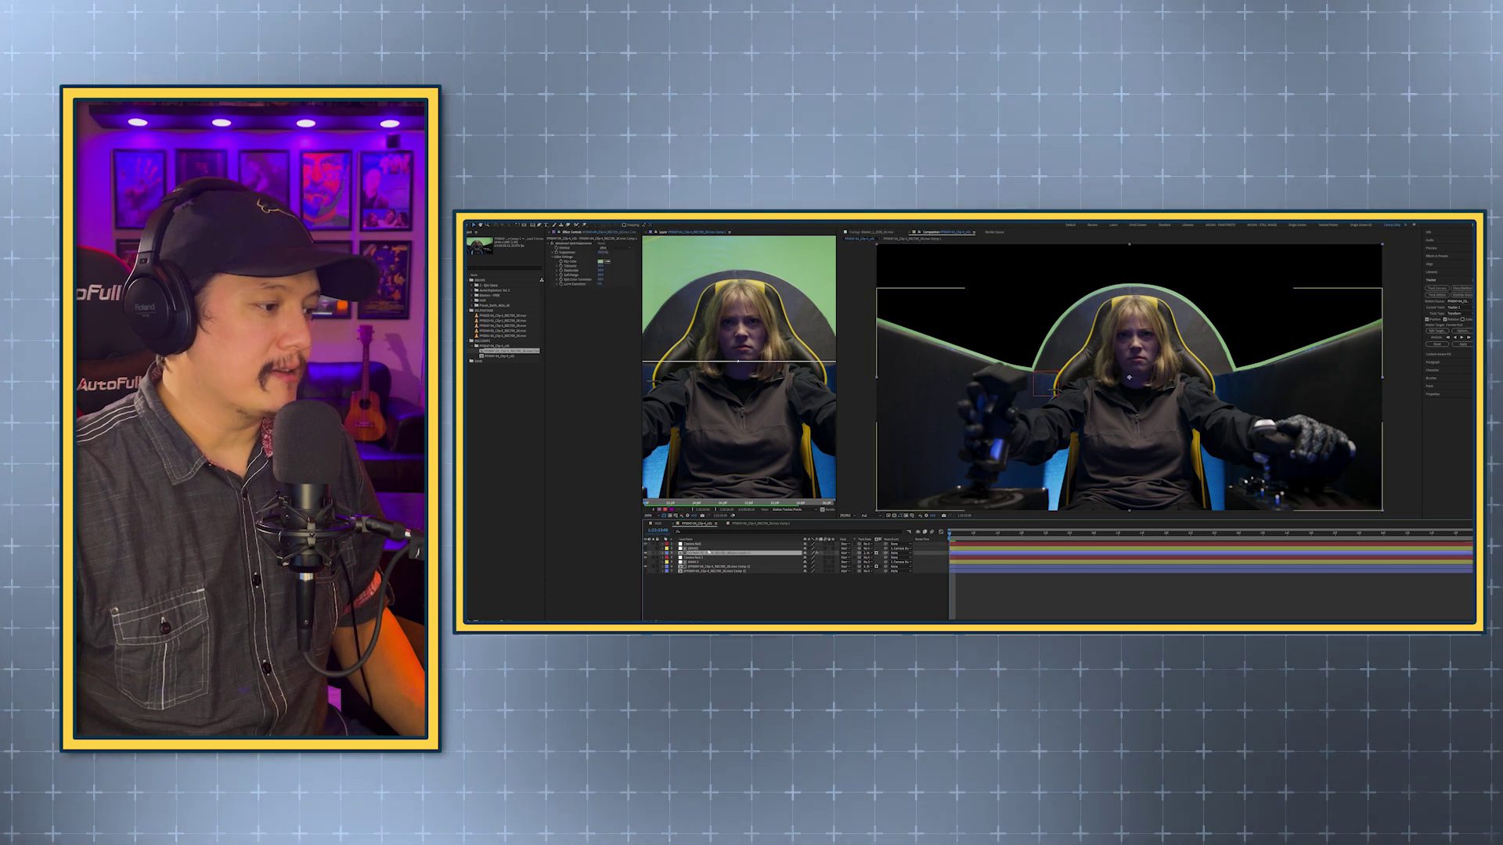
pyautogui.click(707, 552)
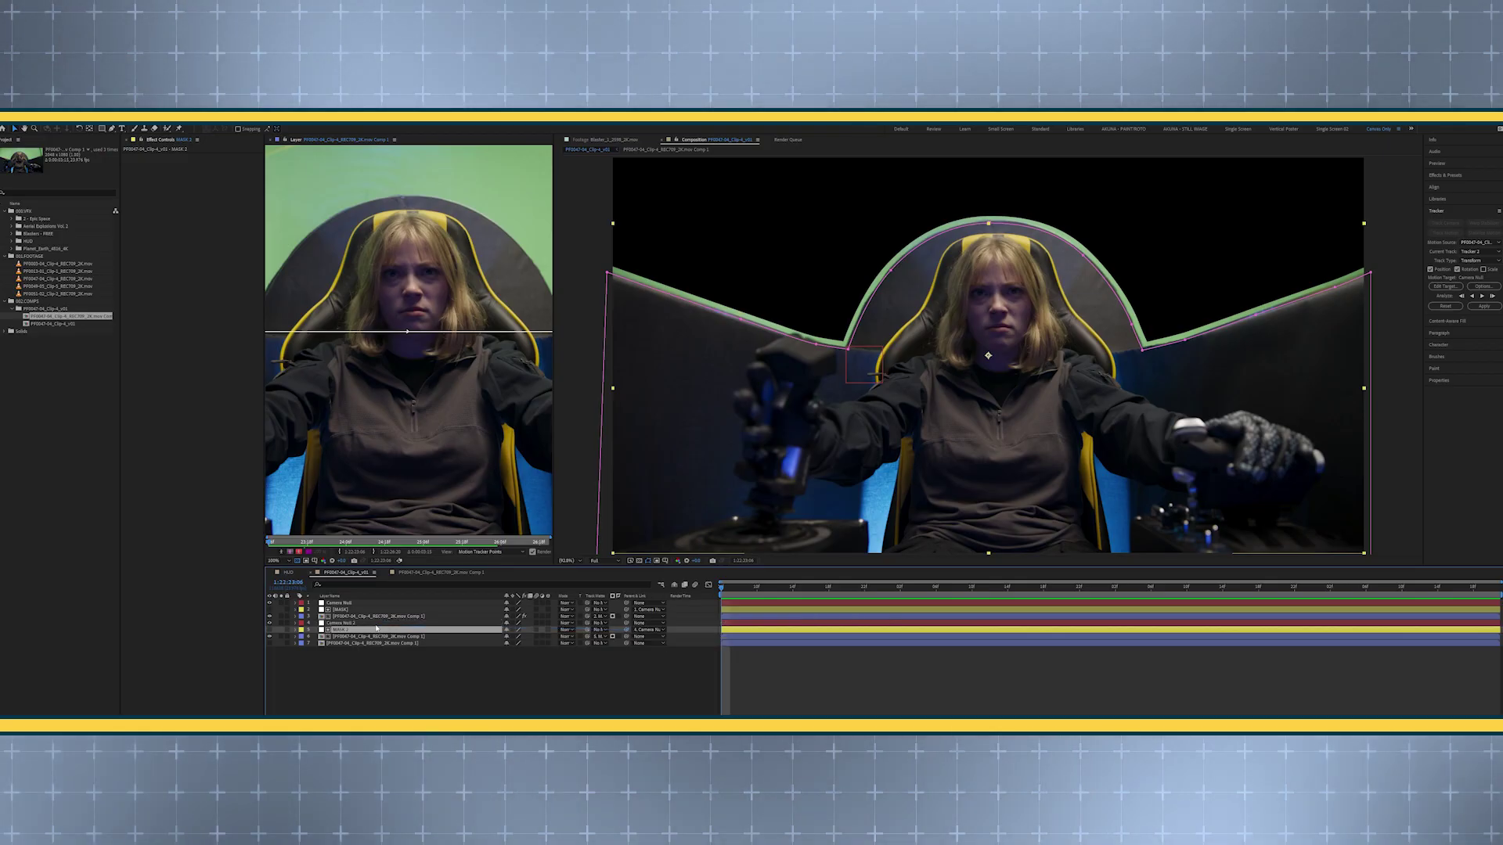
pyautogui.click(381, 626)
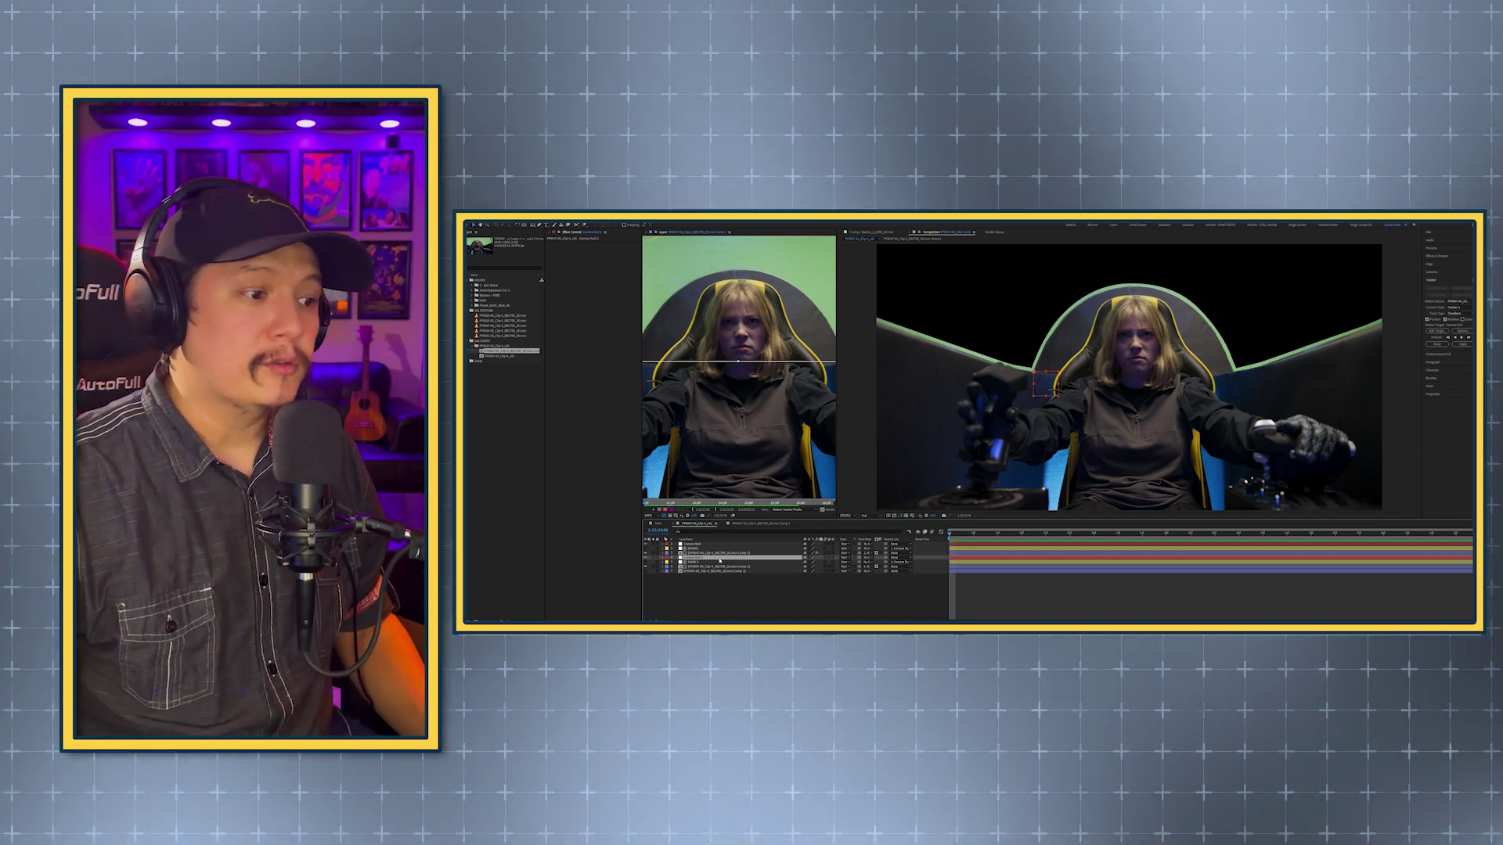
# Add Keylight (1.2) to the lower matted footage layer, key out the green and set the view to Screen Matte
pyautogui.hotkey('ctrl', 'space')
pyautogui.write('ke')
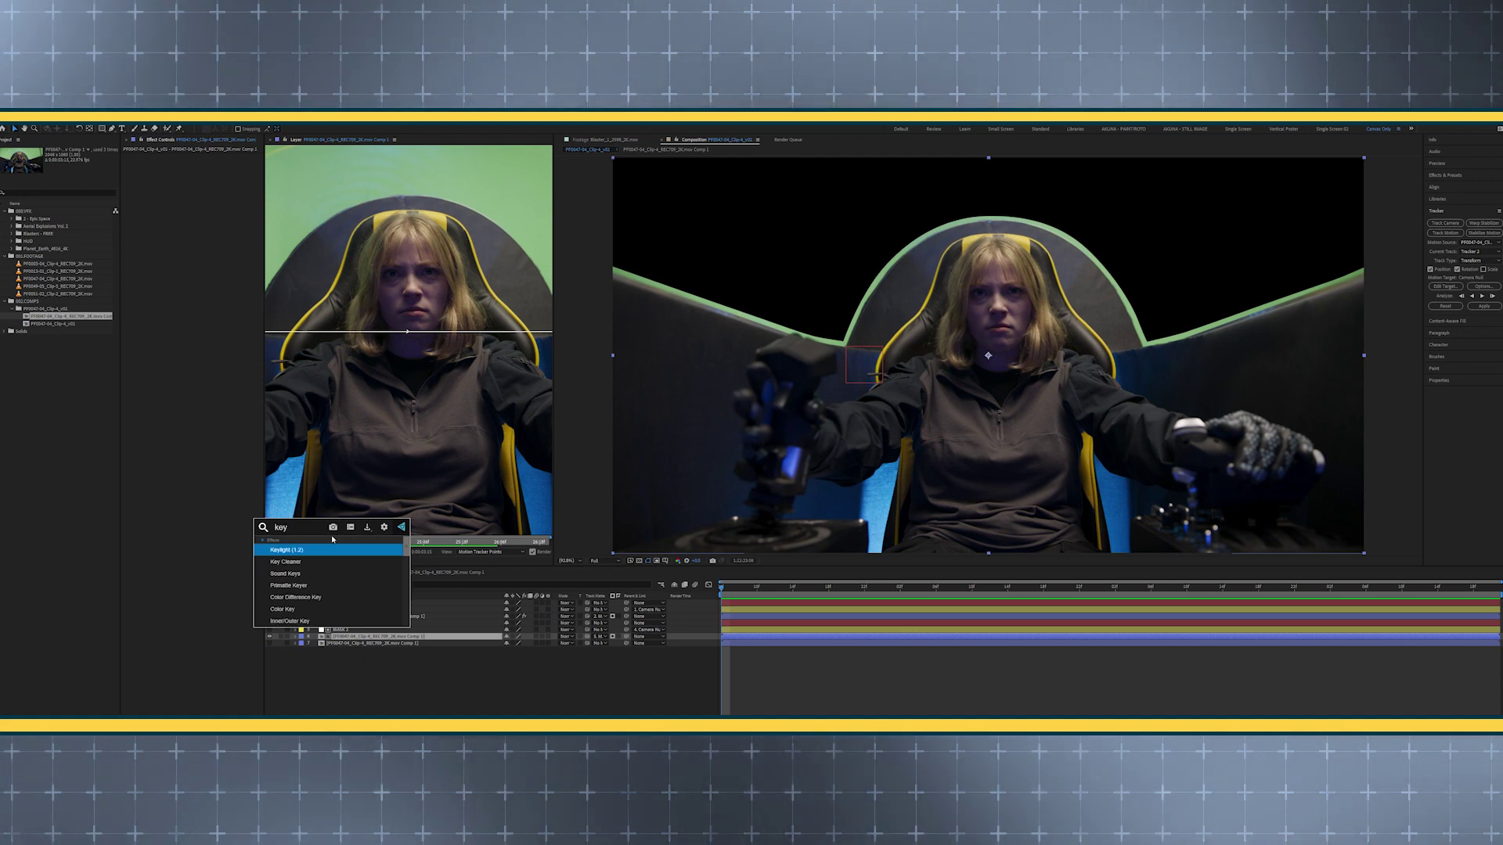
pyautogui.press('Return')
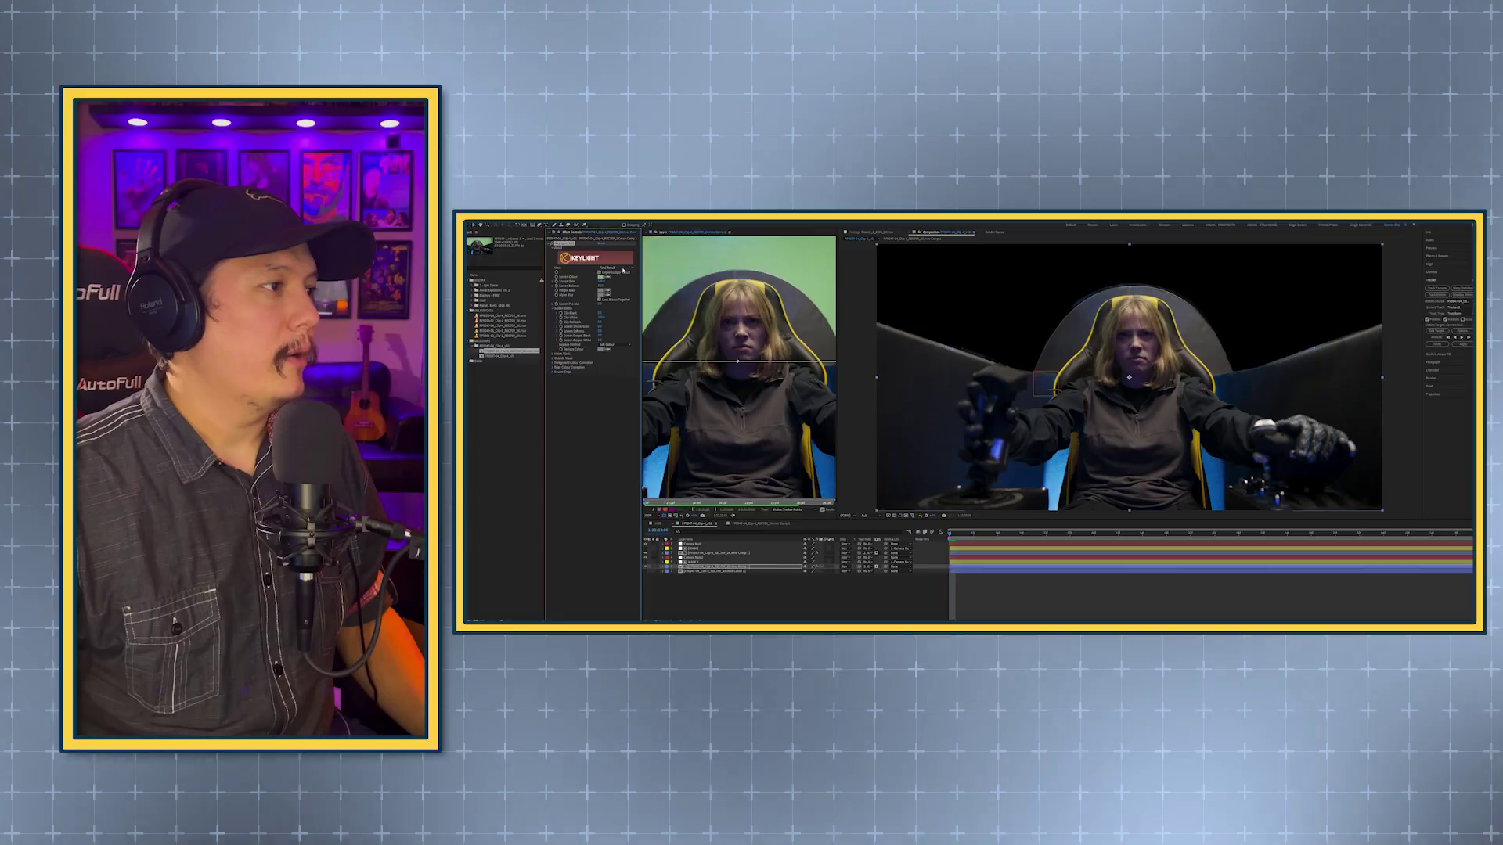
pyautogui.click(224, 193)
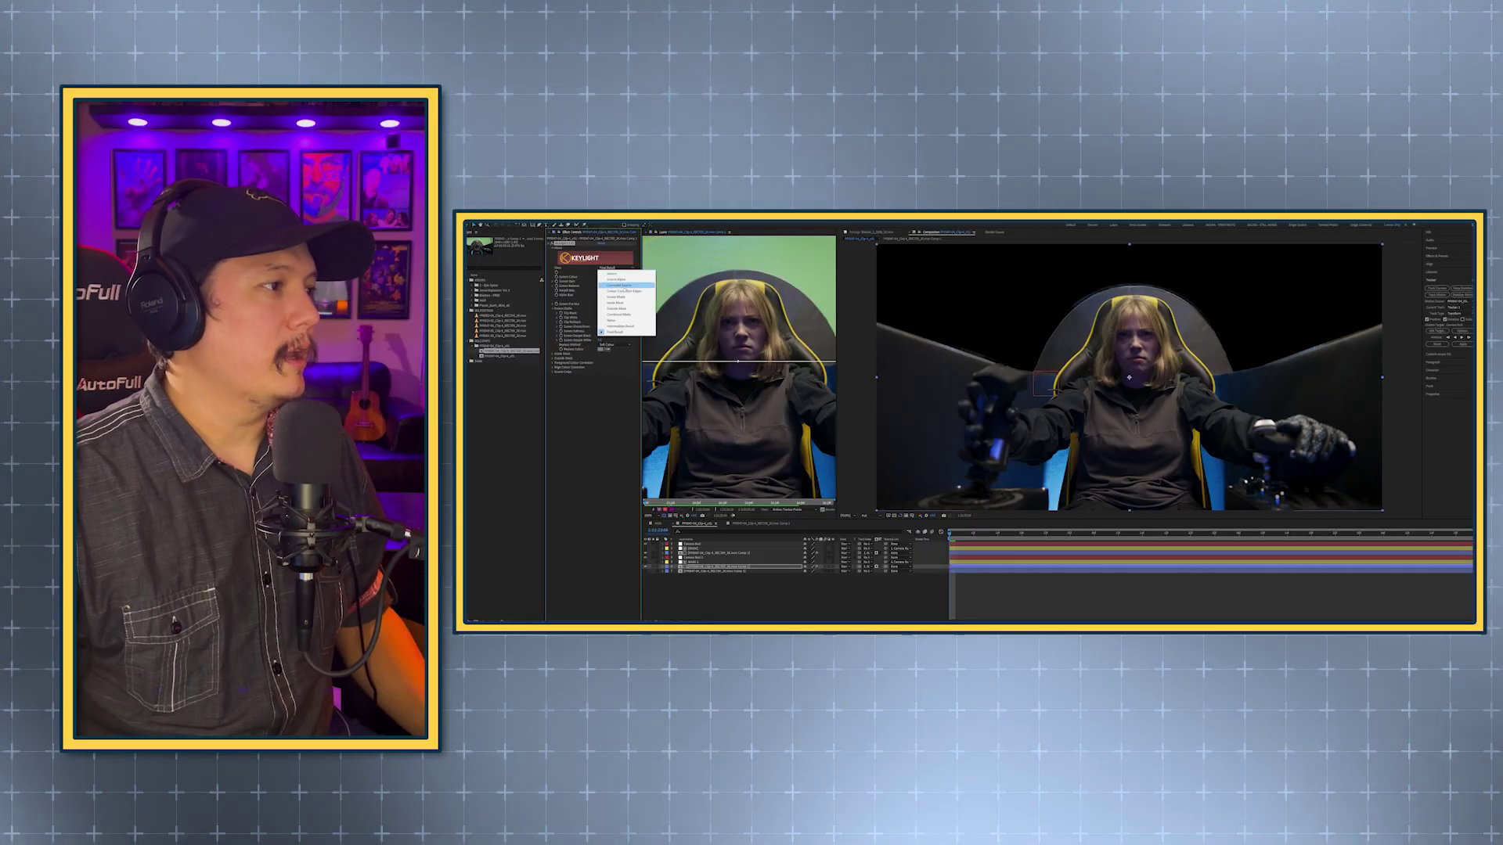
pyautogui.click(618, 297)
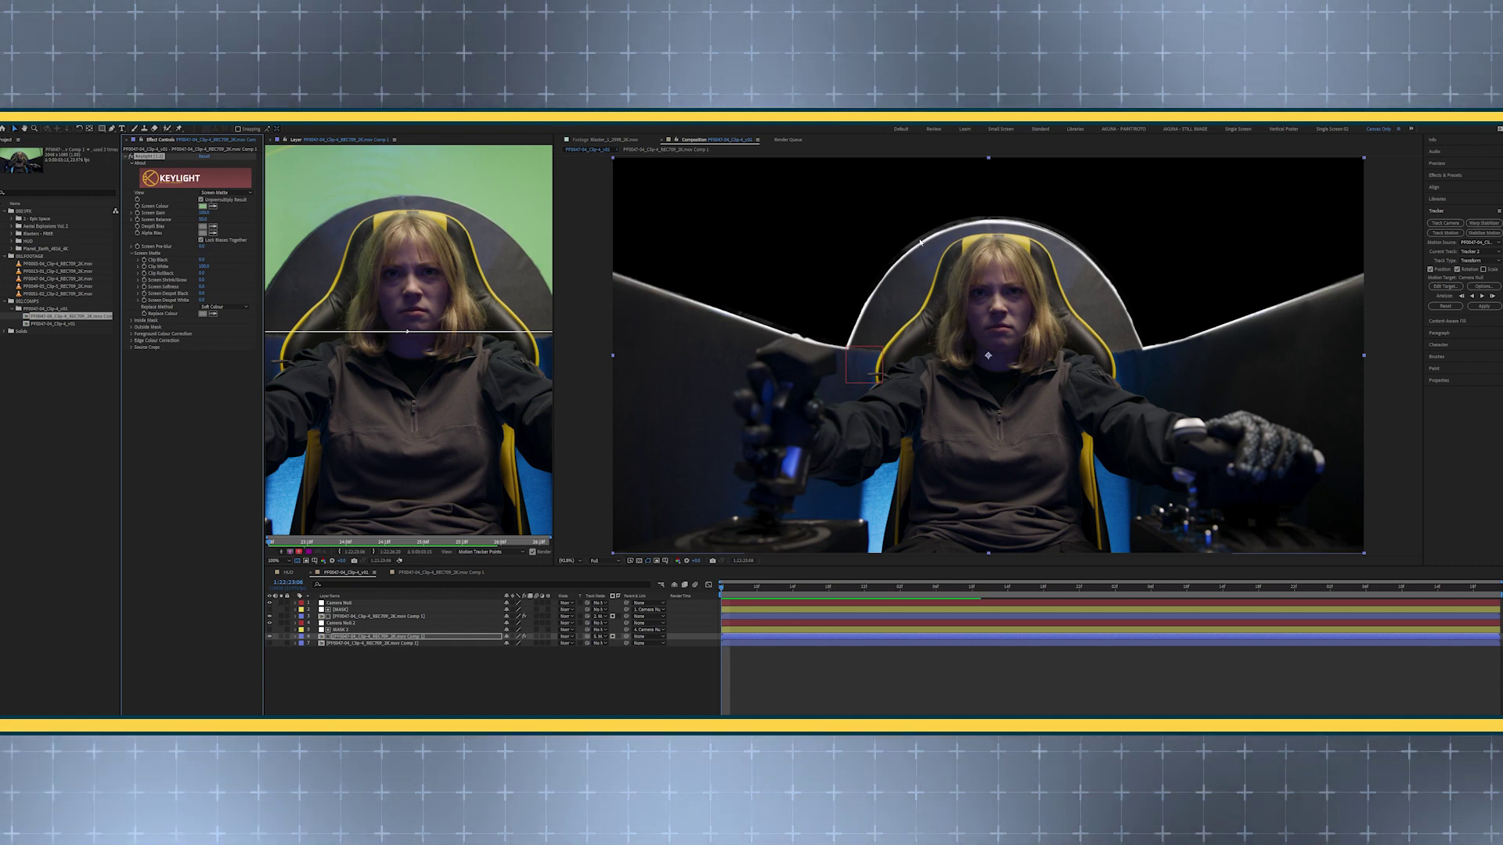
pyautogui.scroll(1, 927, 245)
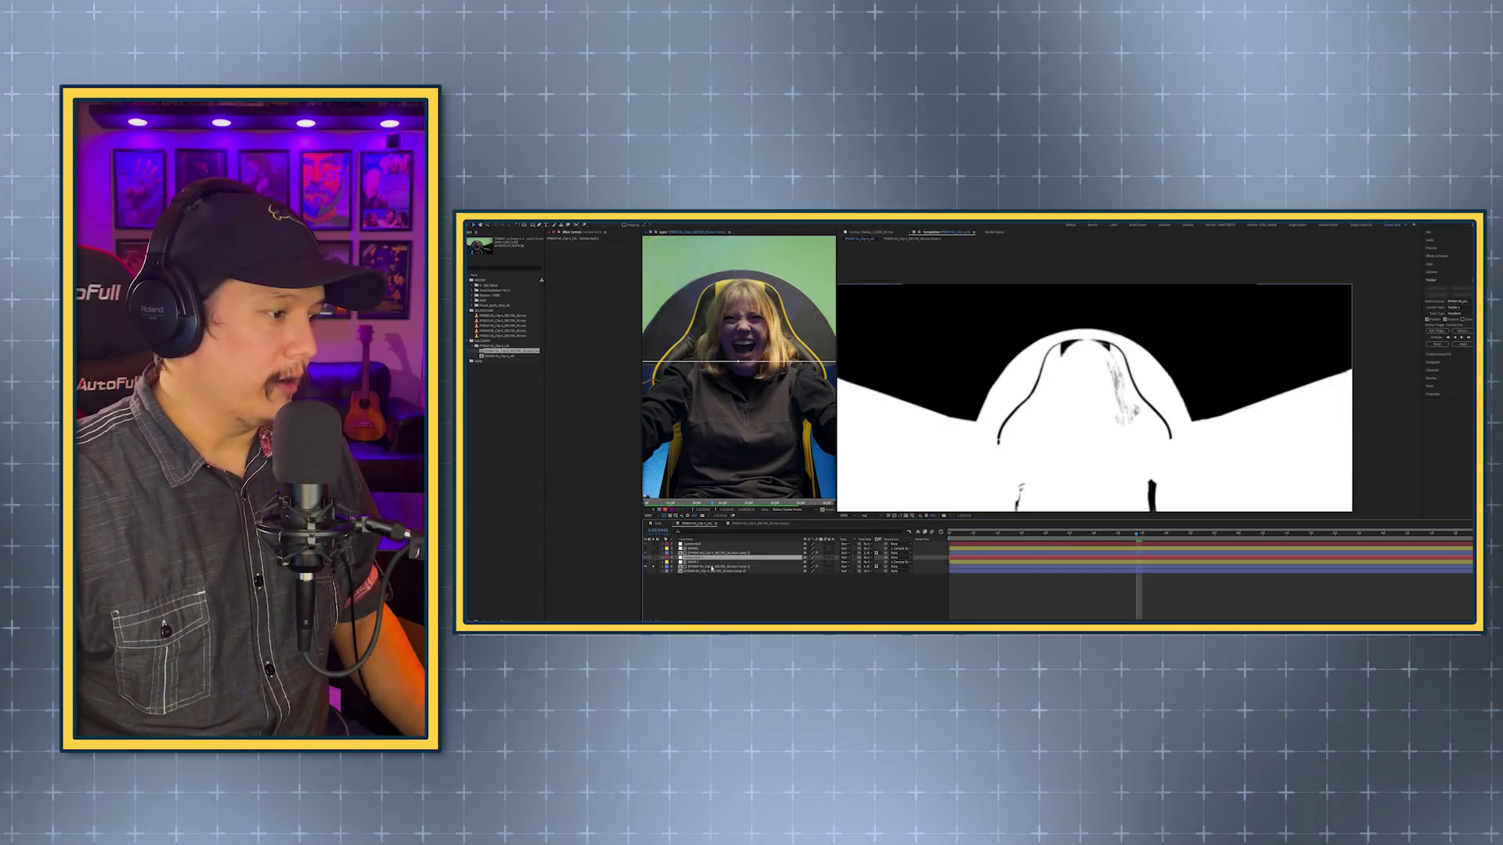
# Precompose the second camera null, second mask solid and keyed footage as KEYLIGHT, and give the precomp a green label
pyautogui.click(725, 567)
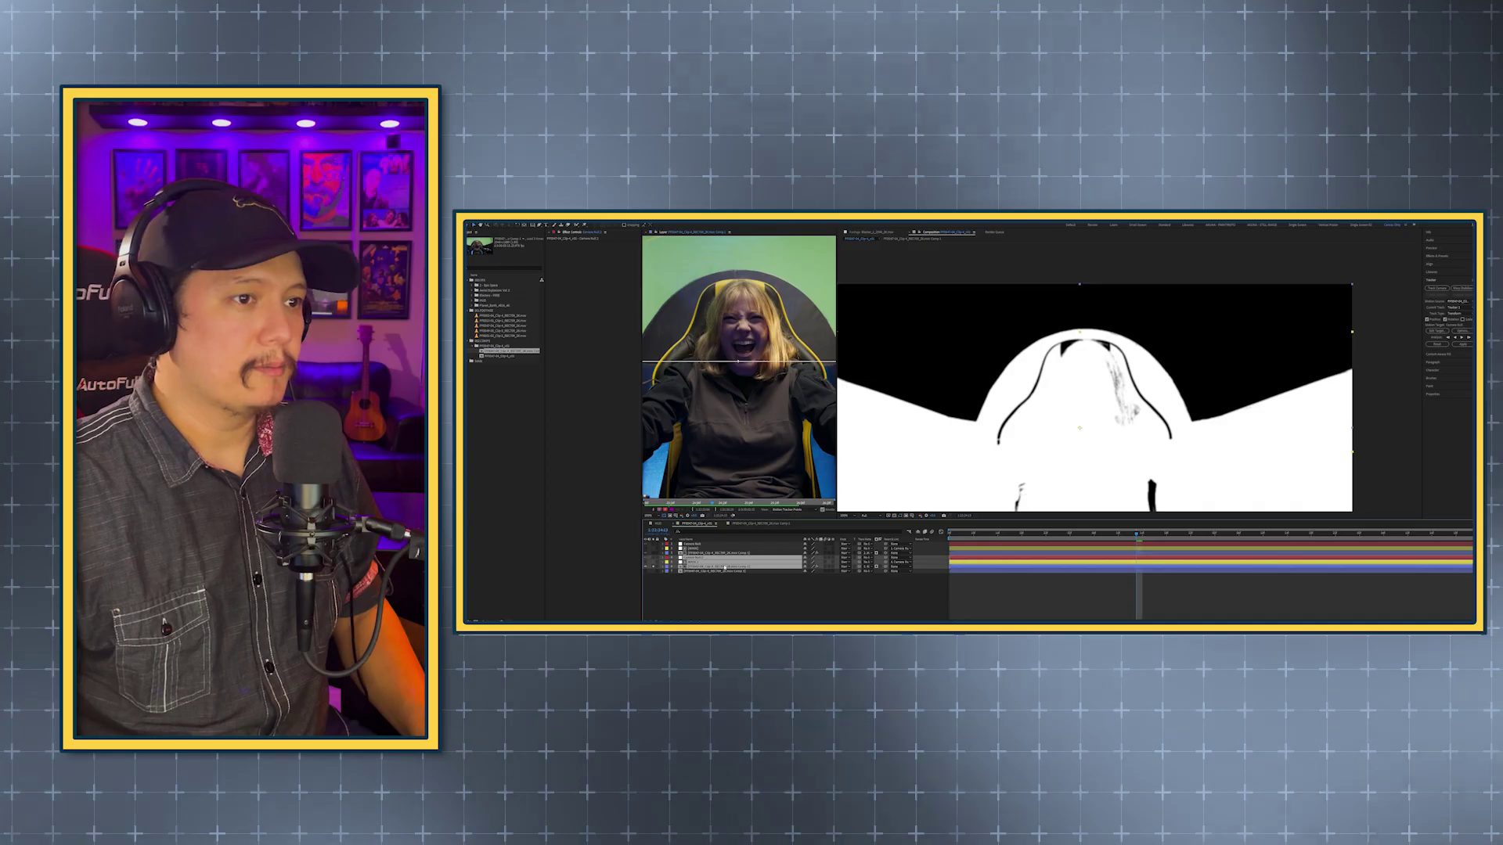
pyautogui.hotkey('ctrl', 'shift', 'c')
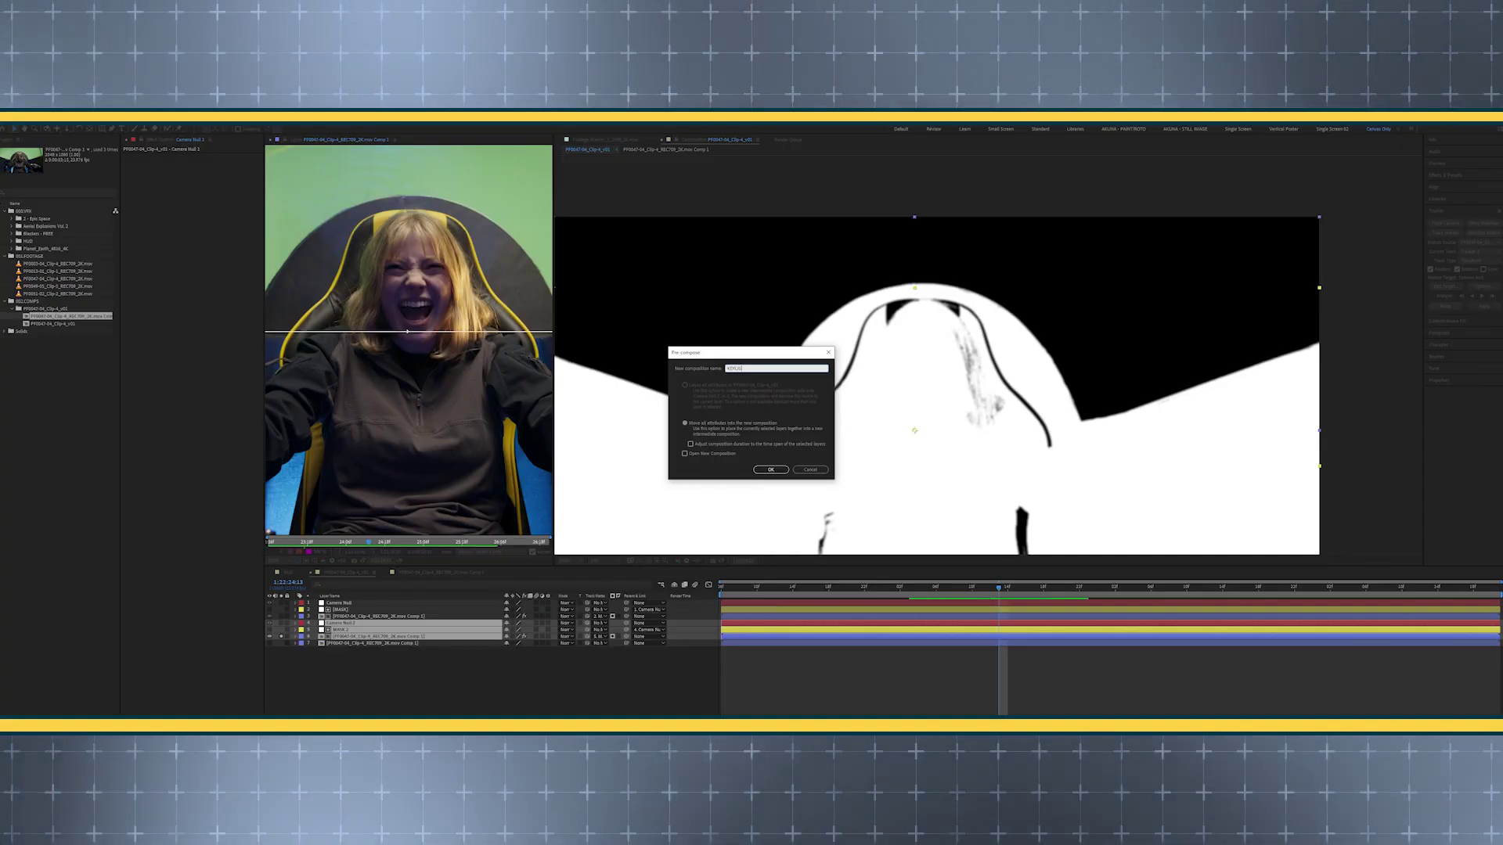
pyautogui.press('Return')
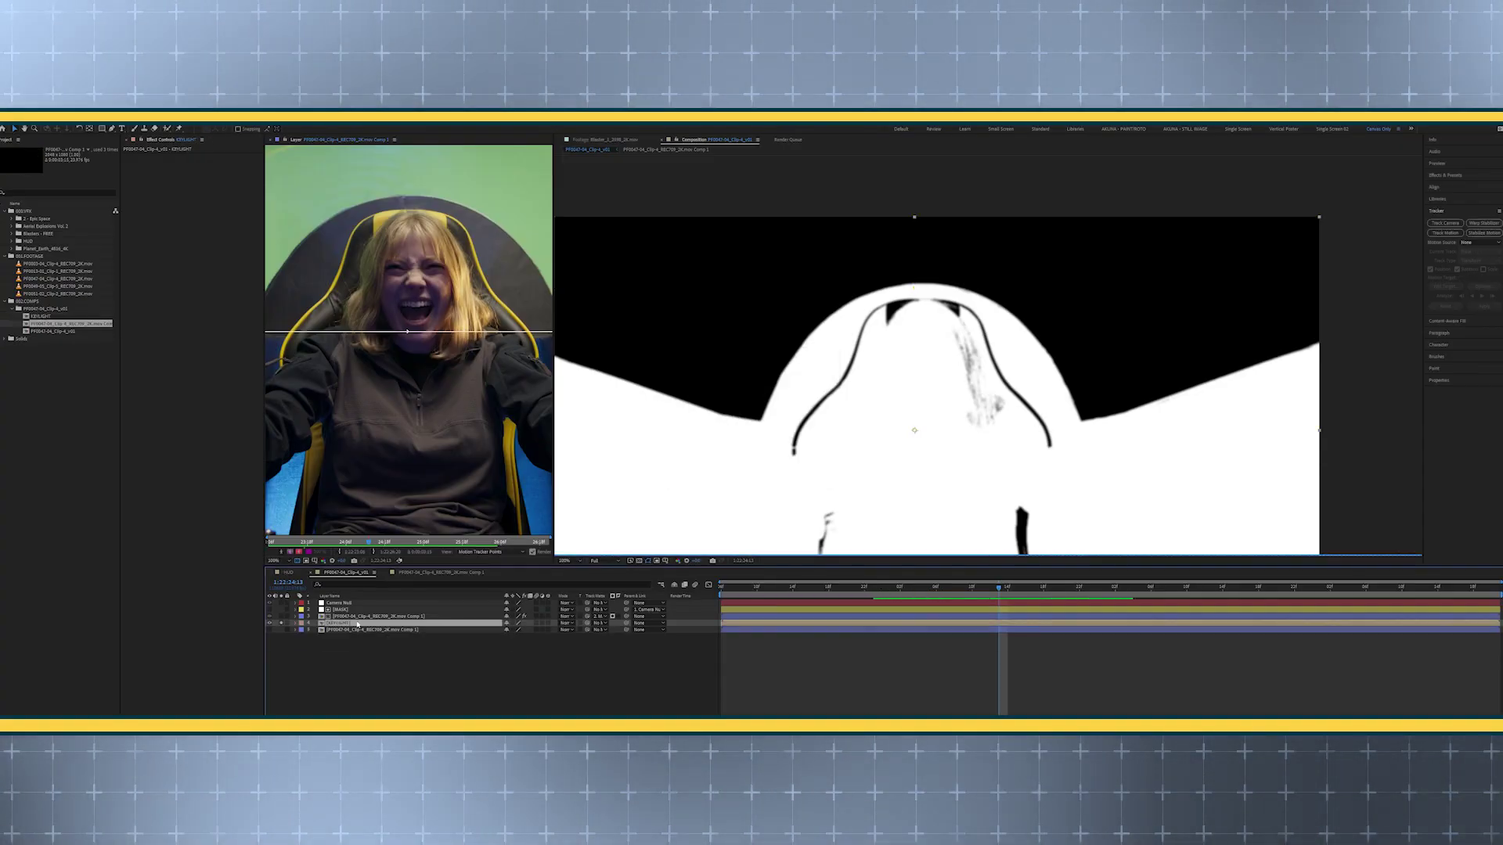
pyautogui.click(345, 629)
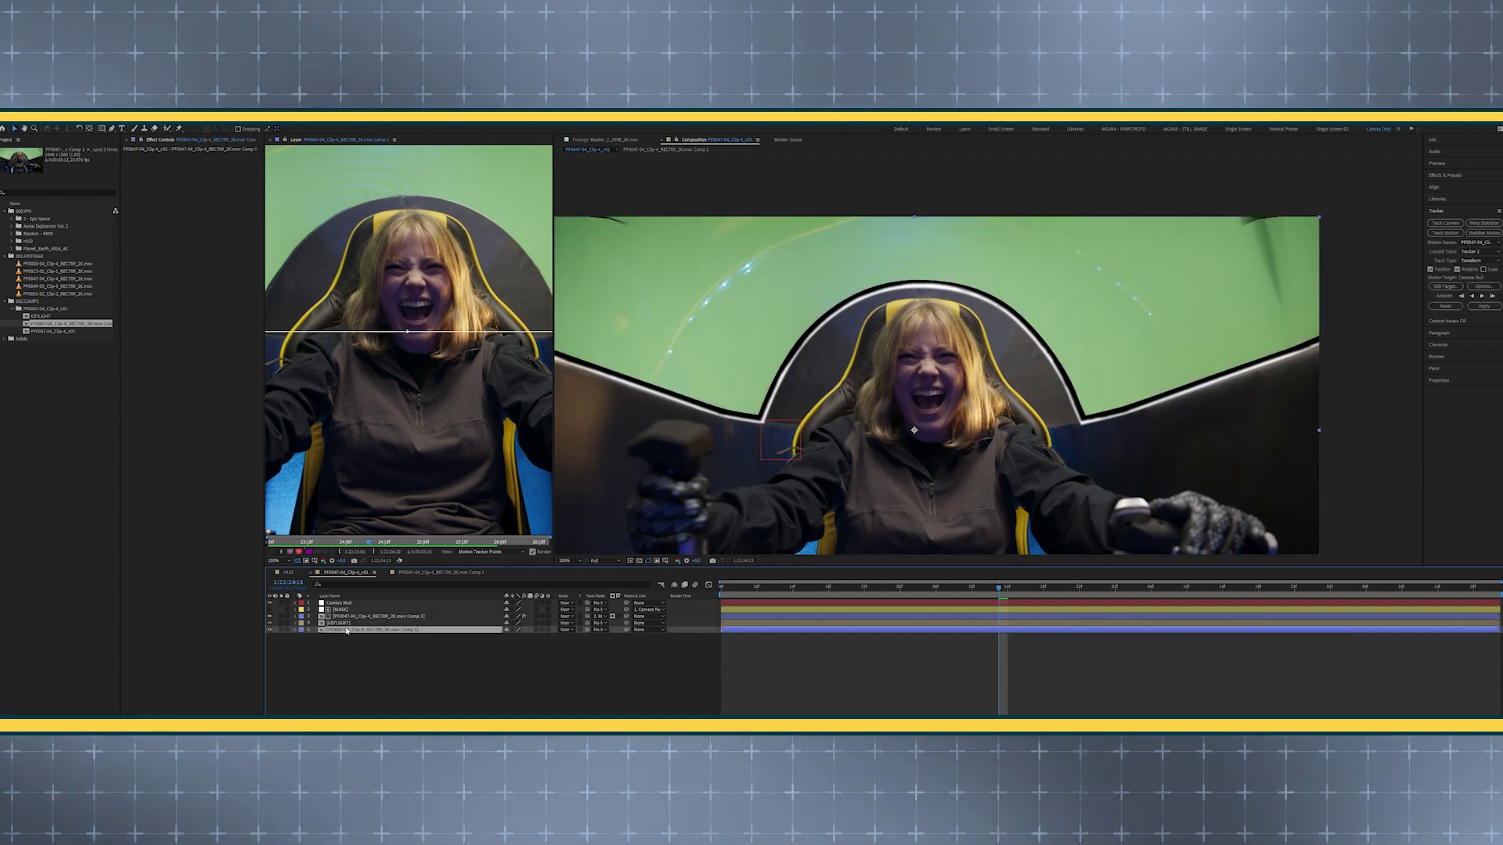
pyautogui.click(301, 623)
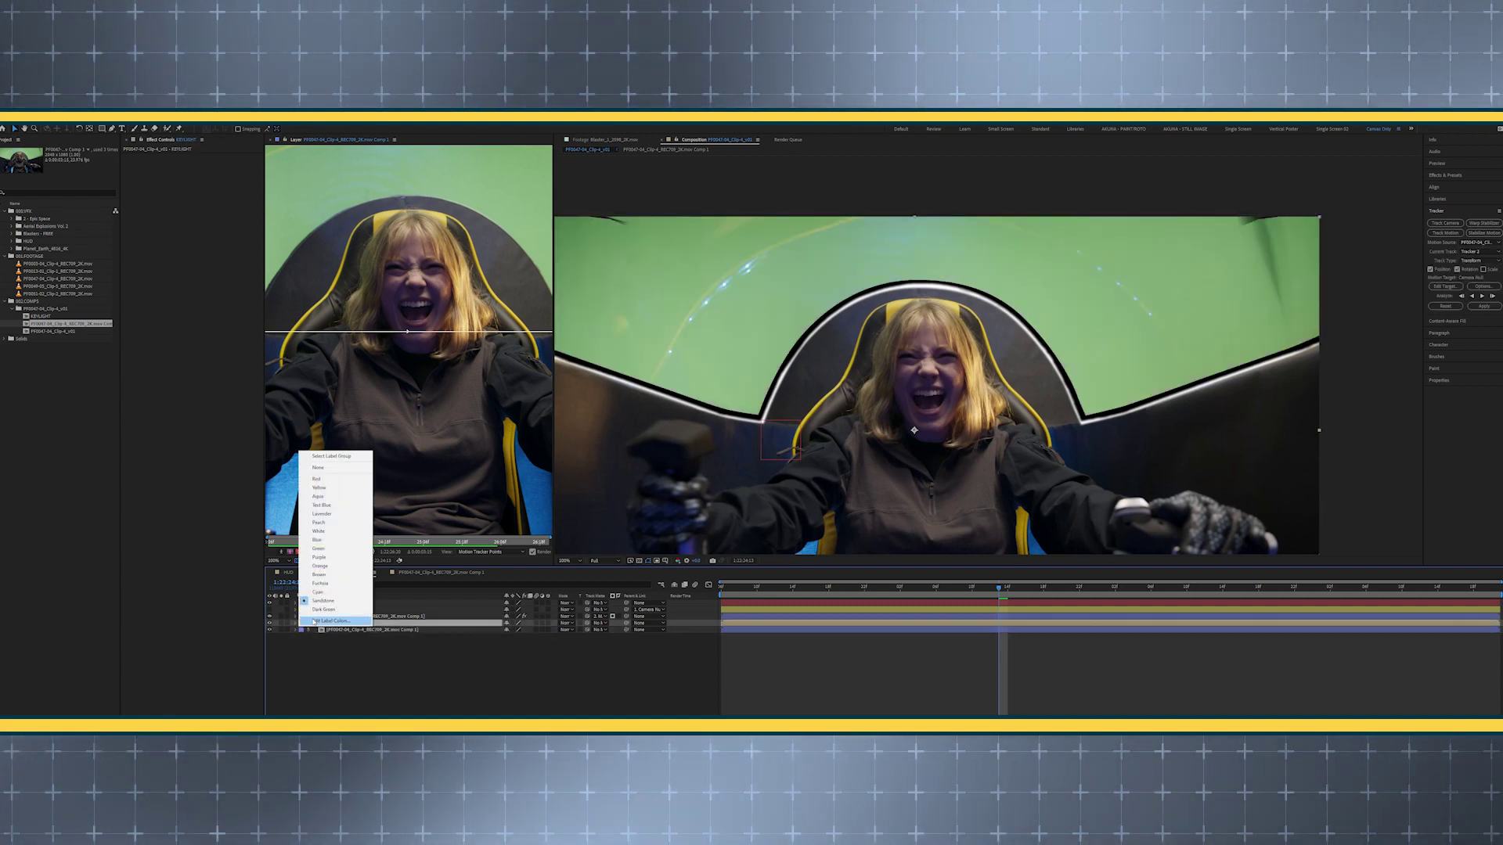
pyautogui.click(319, 548)
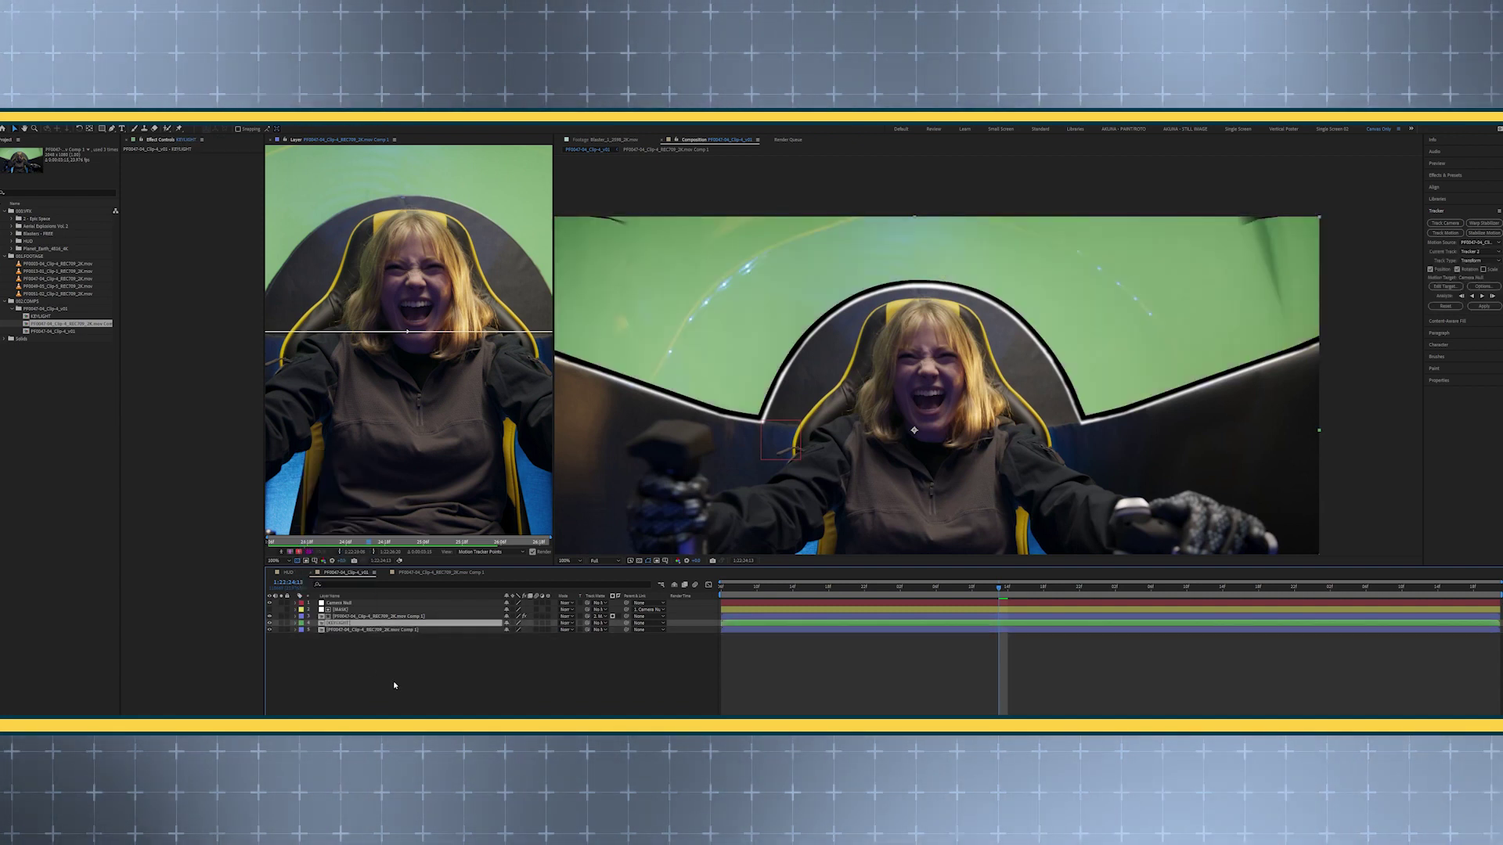
# Duplicate the bottom footage layer and use the KEYLIGHT precomp as the copy's luma track matte
pyautogui.click(394, 631)
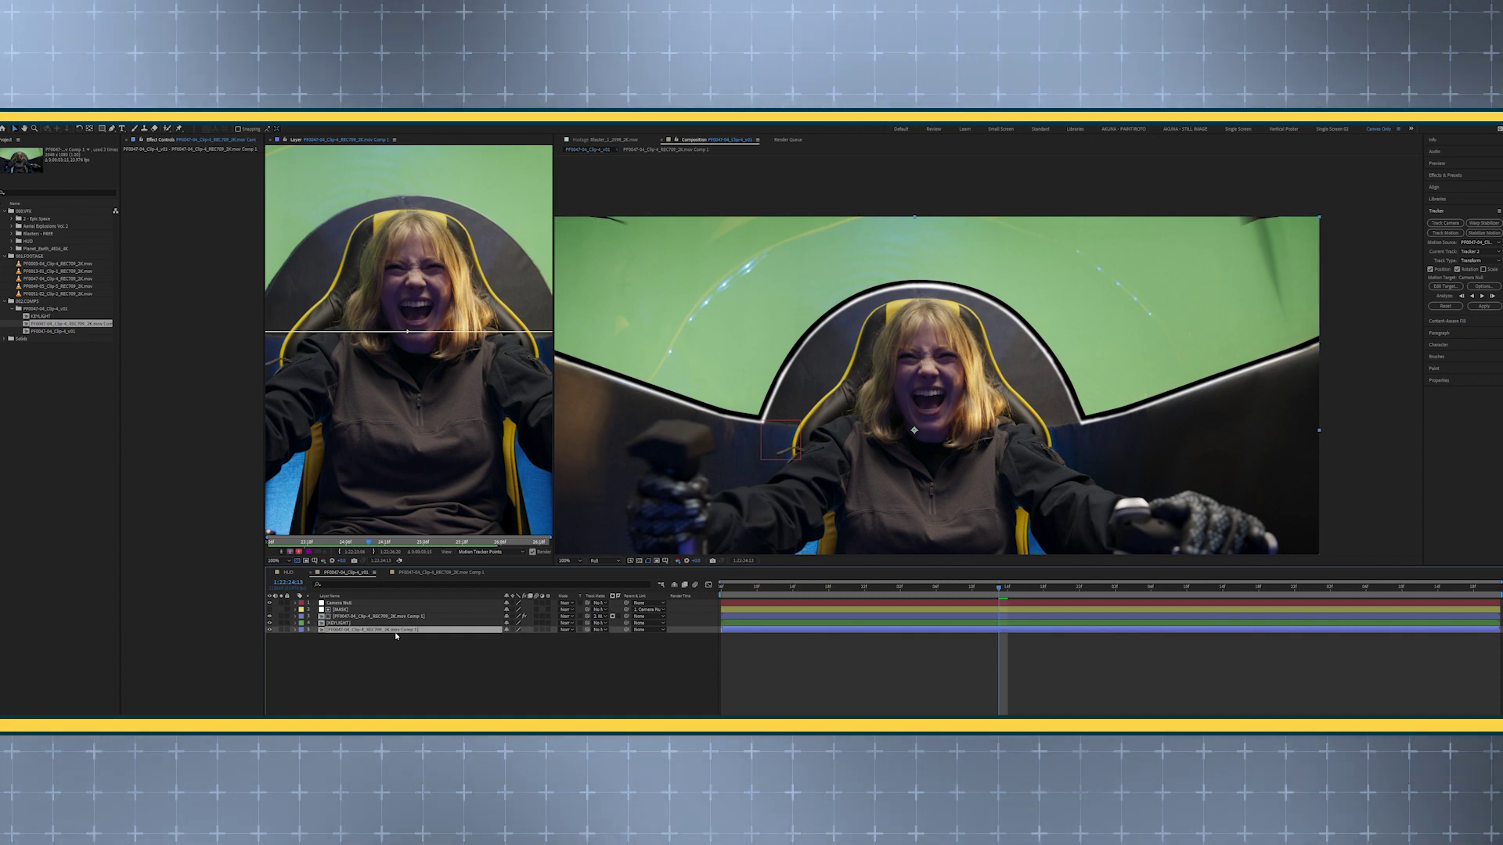
pyautogui.hotkey('ctrl', 'd')
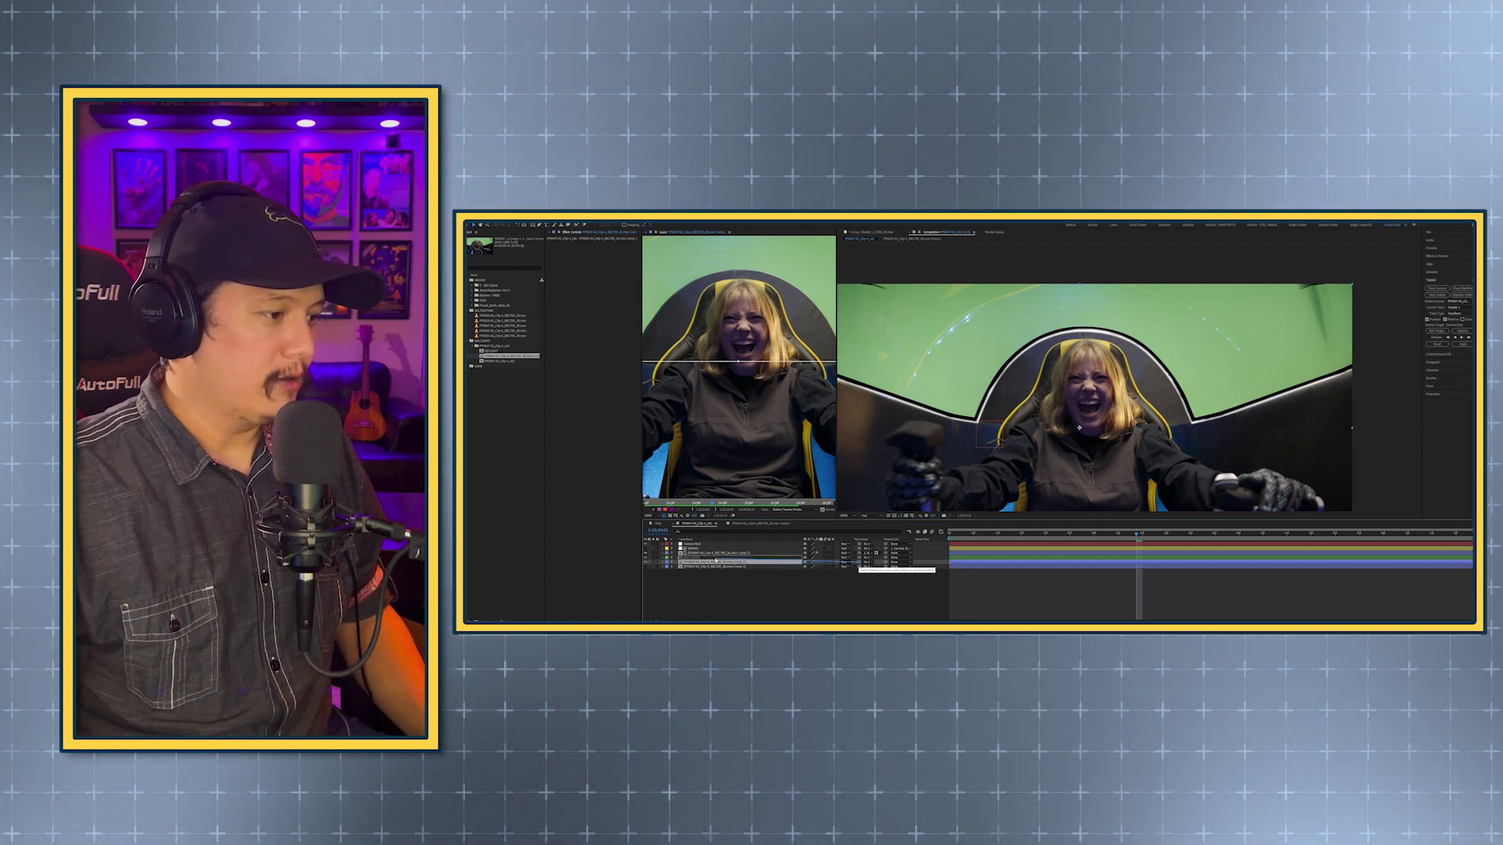
pyautogui.click(654, 558)
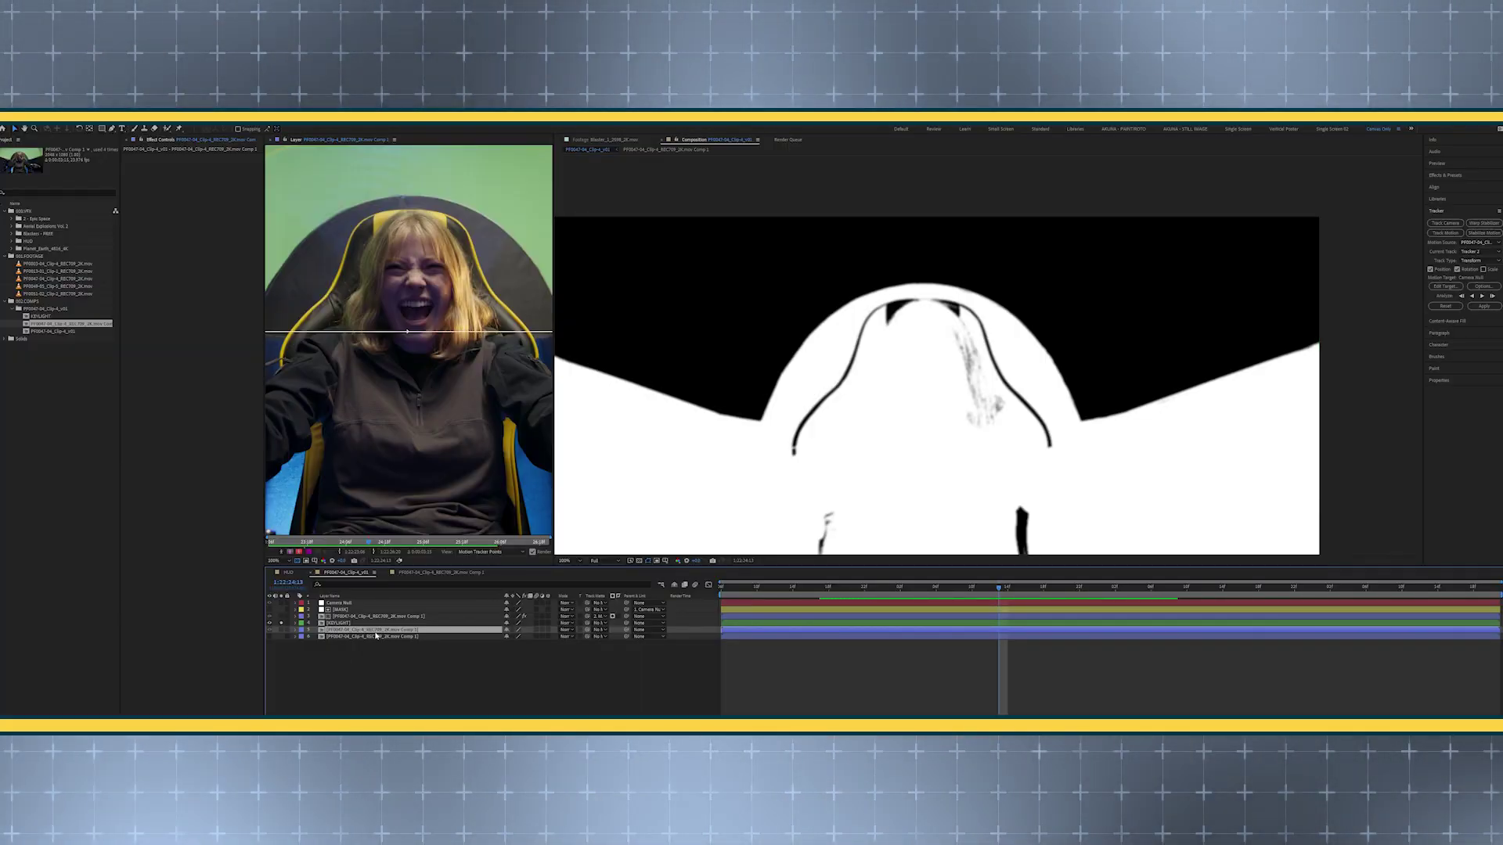
pyautogui.click(282, 625)
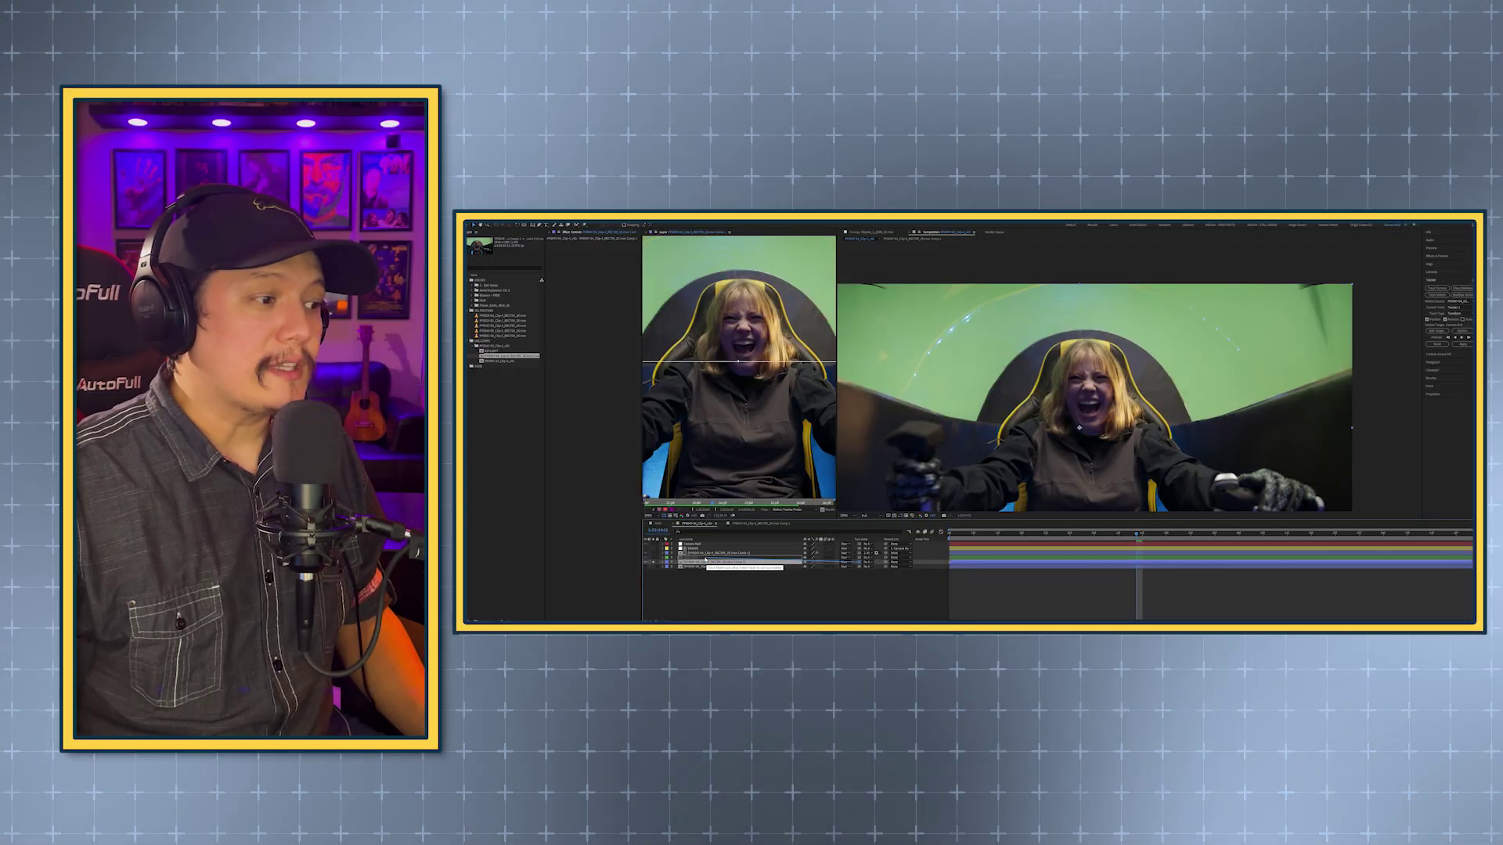
pyautogui.click(665, 566)
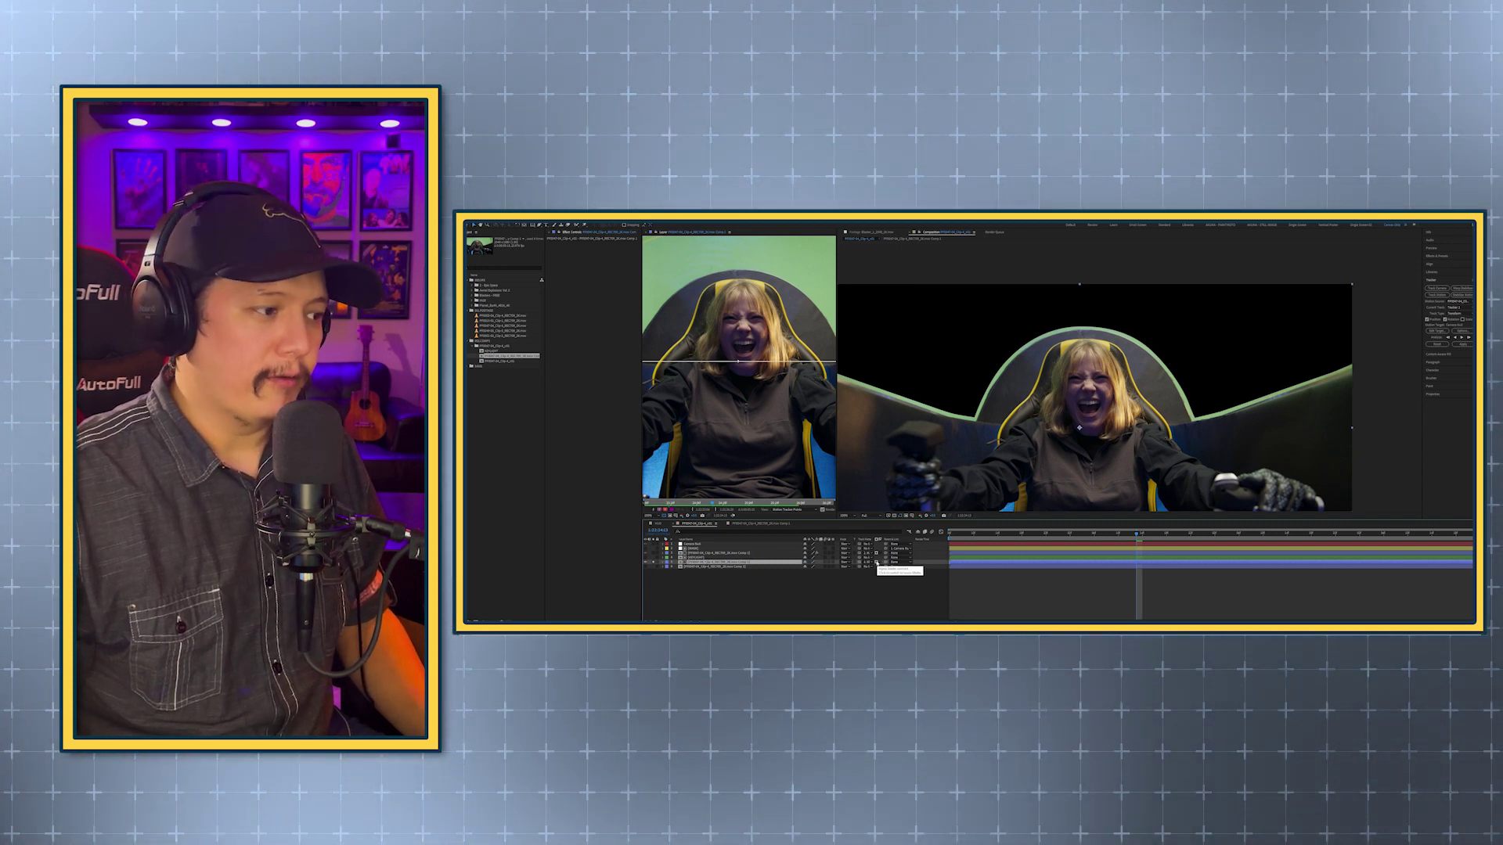
pyautogui.click(877, 563)
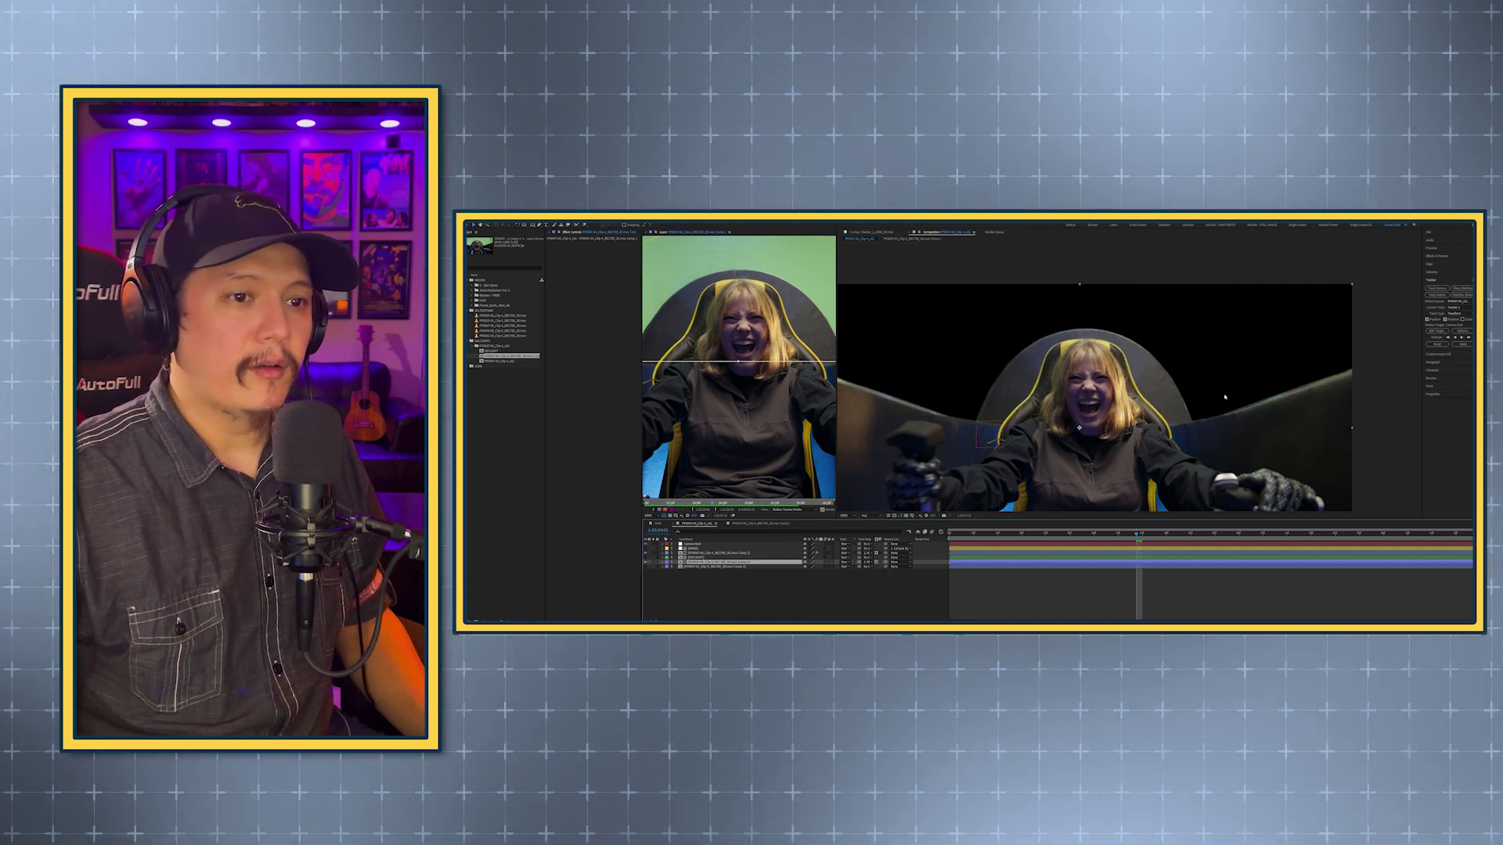
# Play back the cutout over the transparency grid, checking it with and without the upper matted footage layer
pyautogui.click(674, 550)
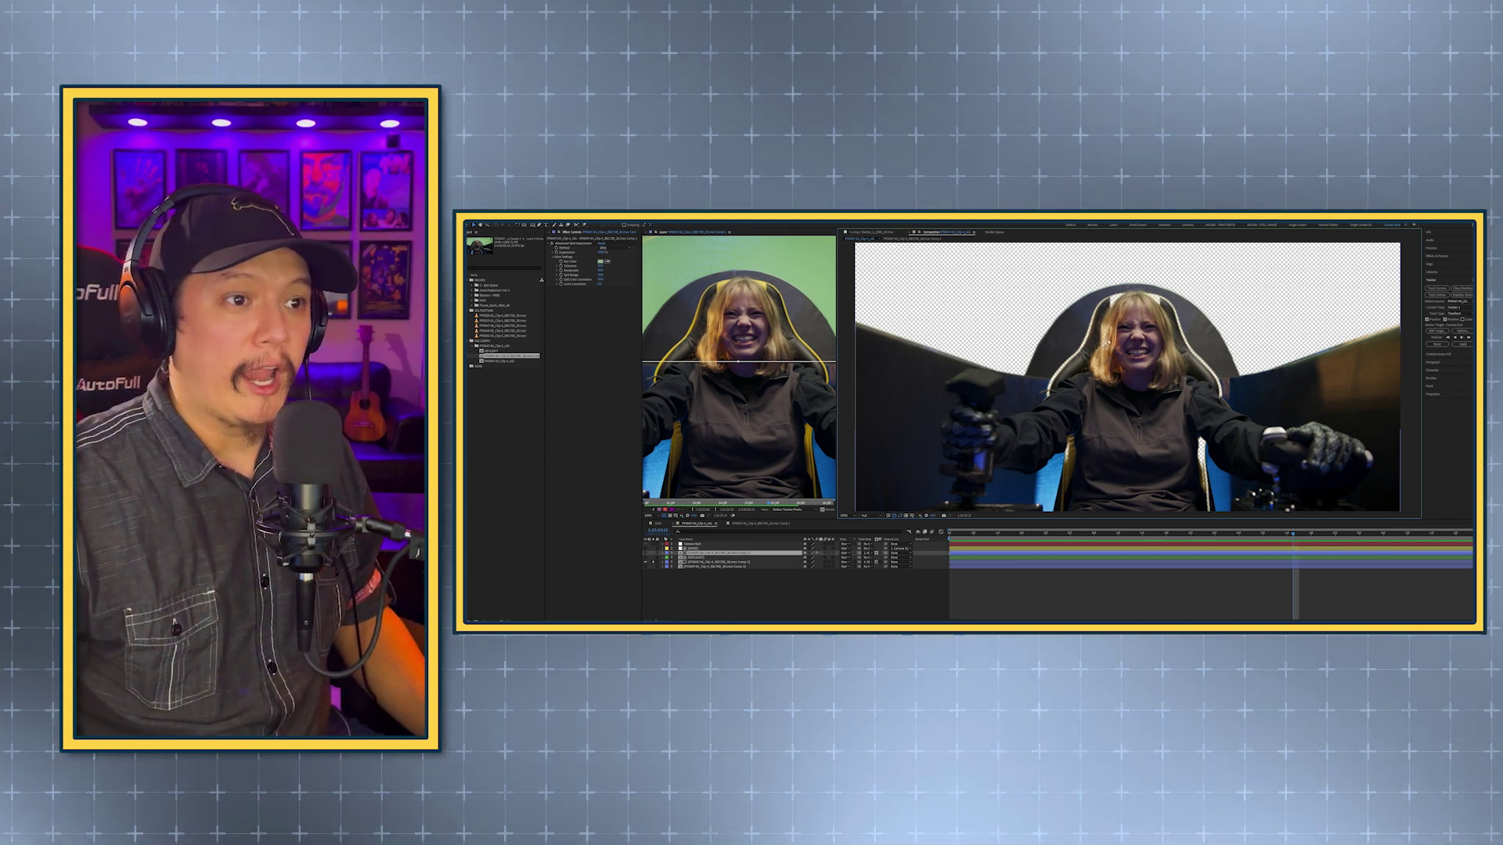
pyautogui.press('space')
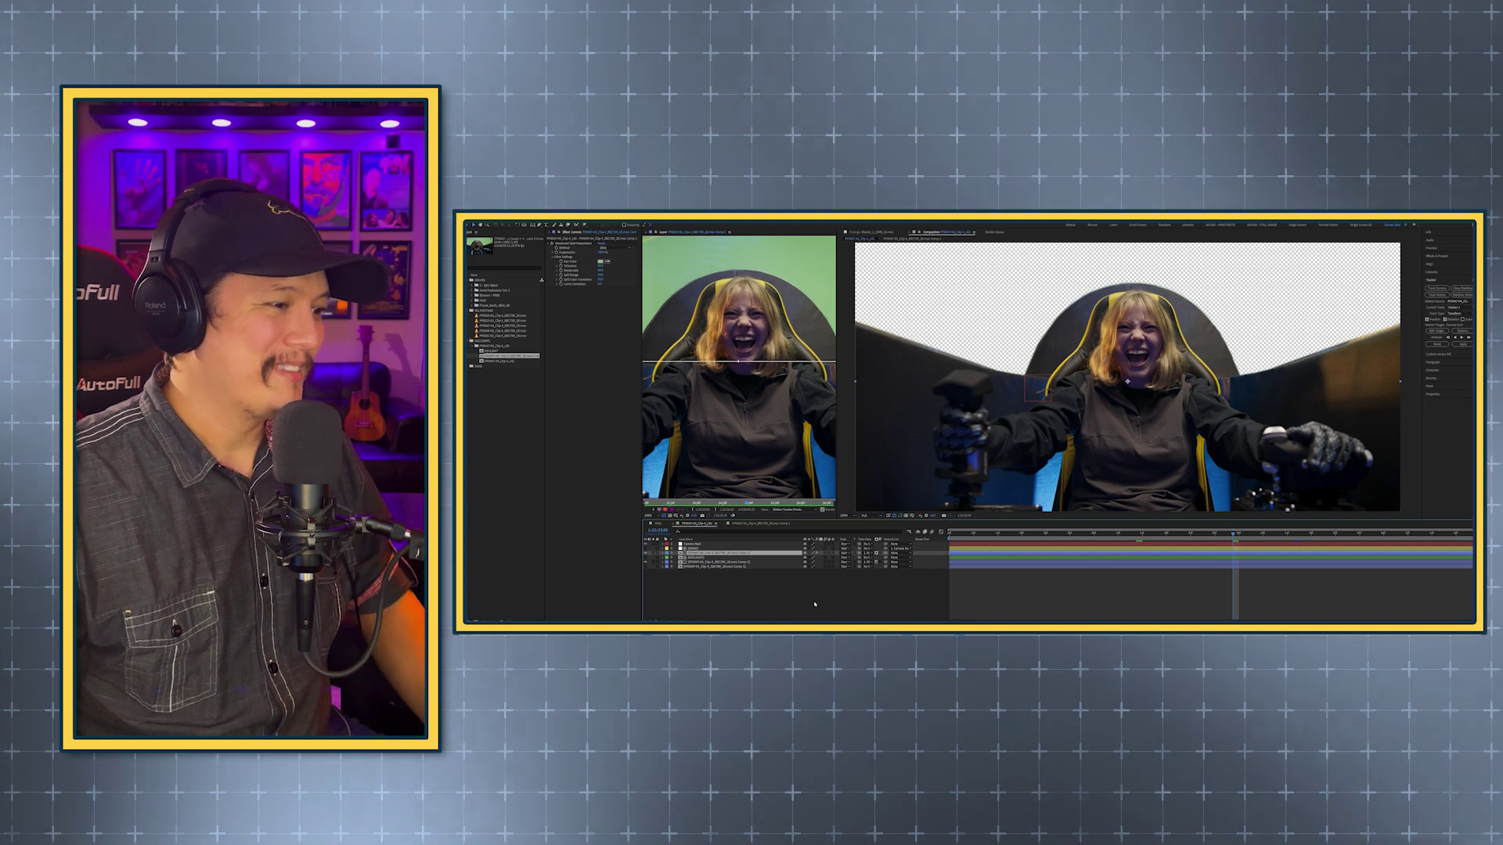
pyautogui.click(746, 572)
pyautogui.press('space')
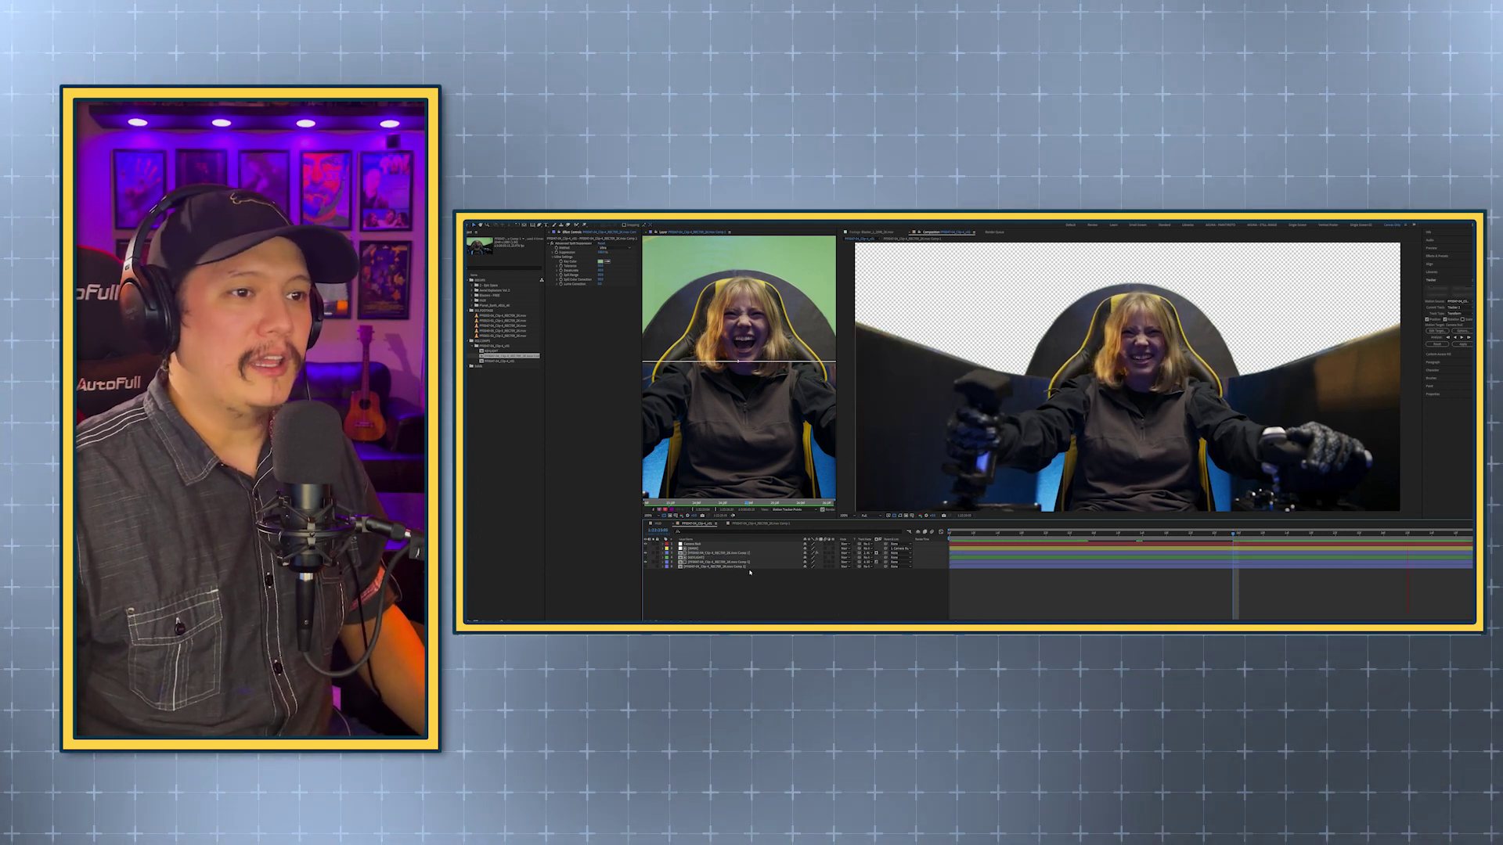
pyautogui.press('space')
# Duplicate the camera null and precompose the copy with the mask solid and upper matted footage as Inner Mask
pyautogui.click(701, 545)
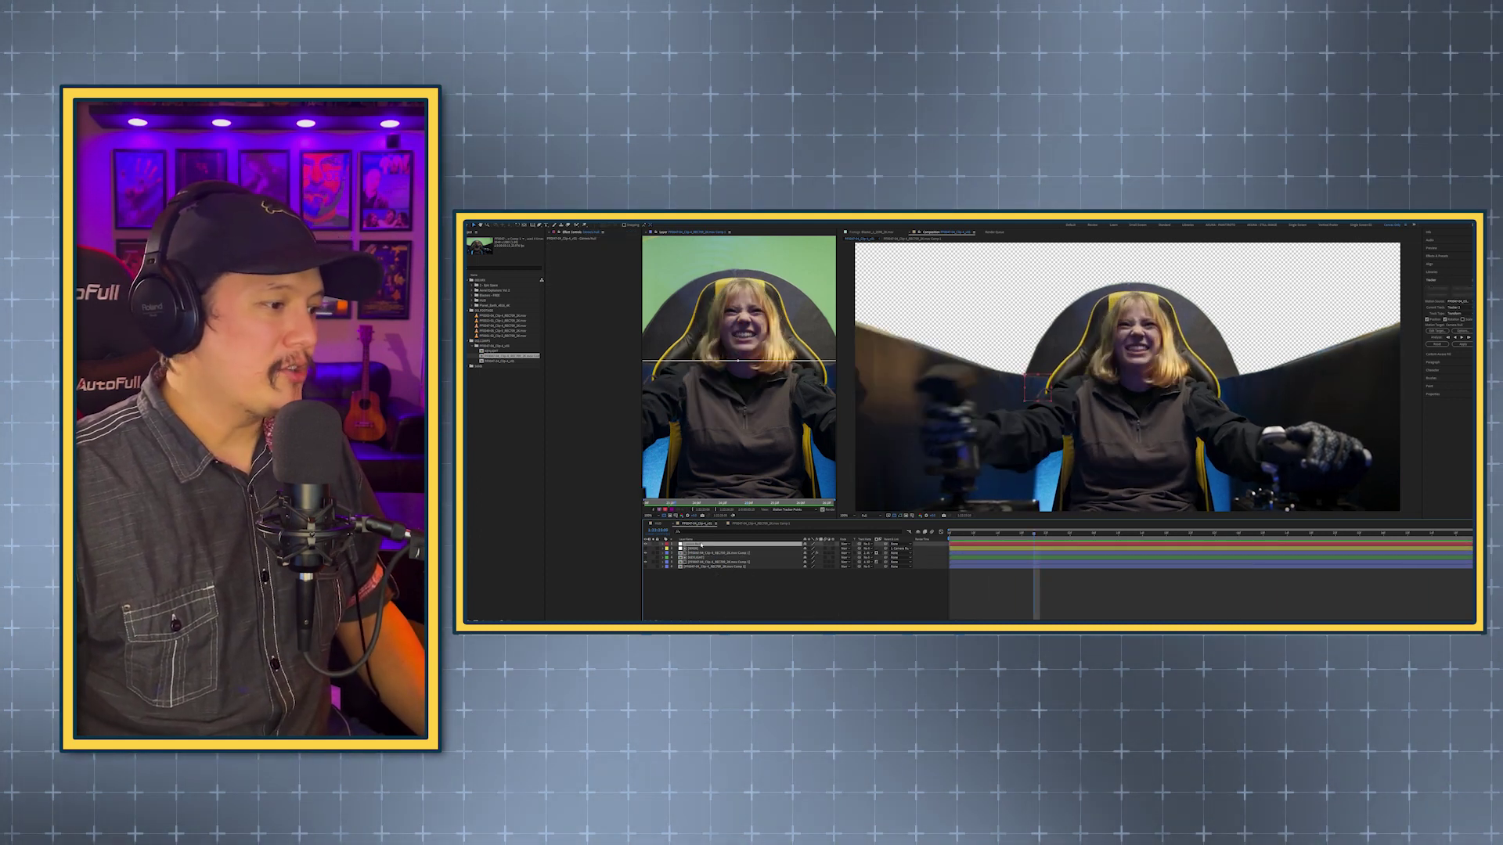
pyautogui.hotkey('ctrl', 'd')
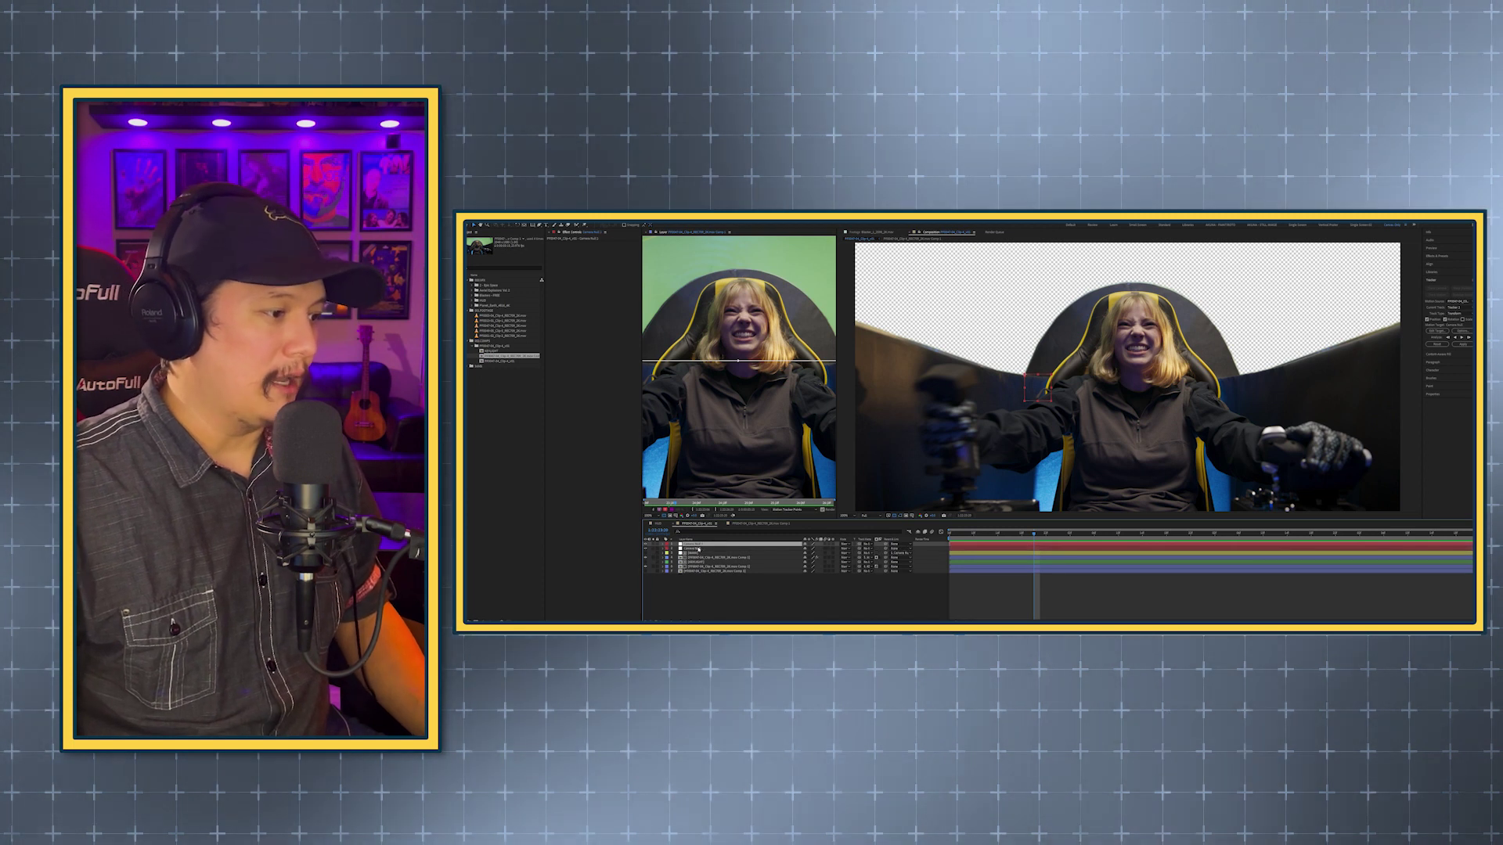
pyautogui.click(699, 549)
pyautogui.keyDown('shift'); pyautogui.click(700, 558); pyautogui.keyUp('shift')
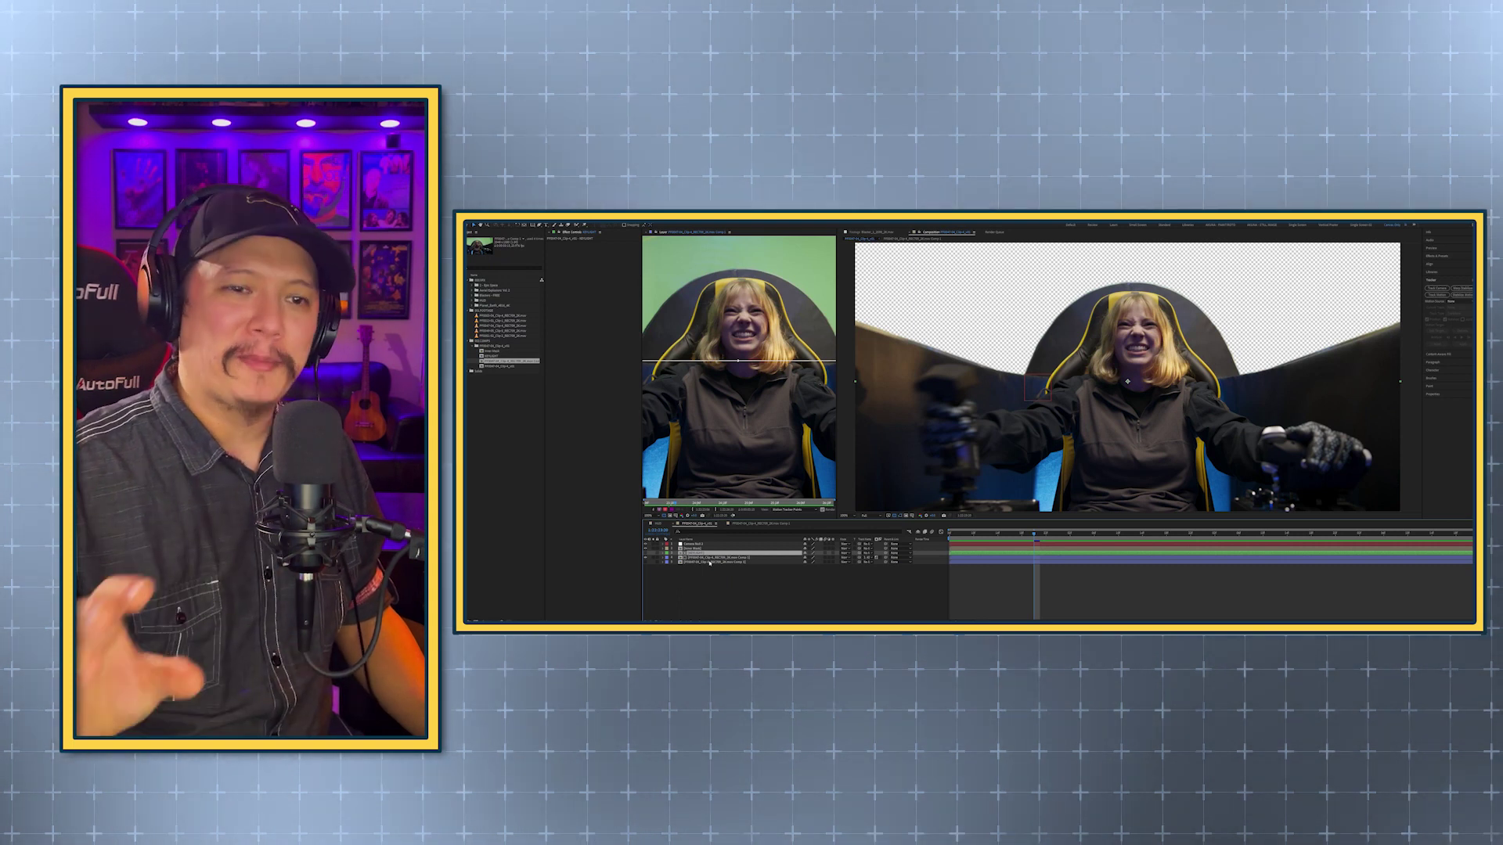
# Precompose the KEYLIGHT matte together with the footage layer that uses it
pyautogui.click(709, 558)
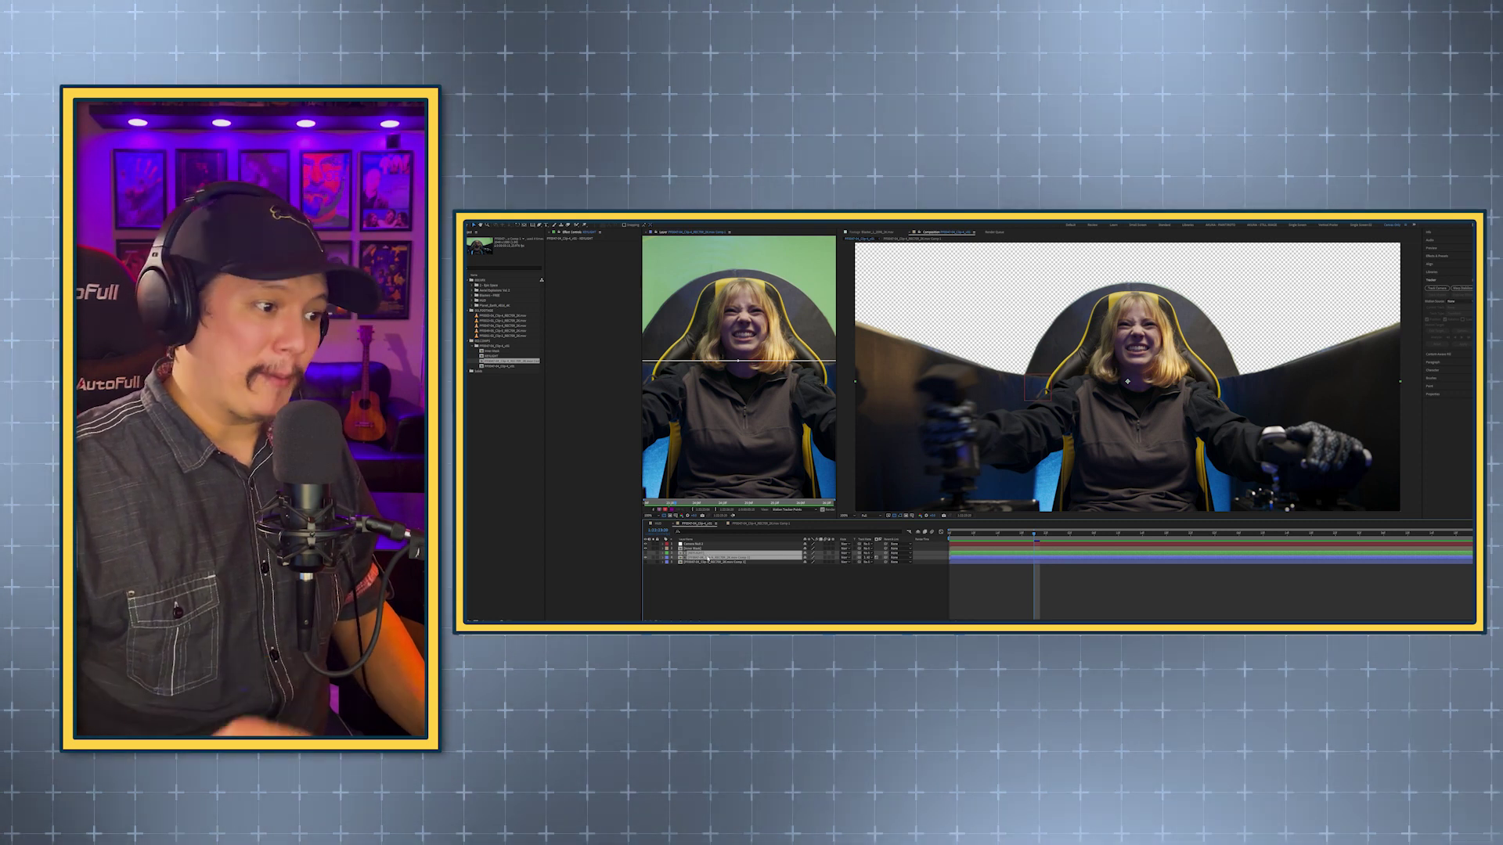
pyautogui.hotkey('ctrl', 'shift', 'c')
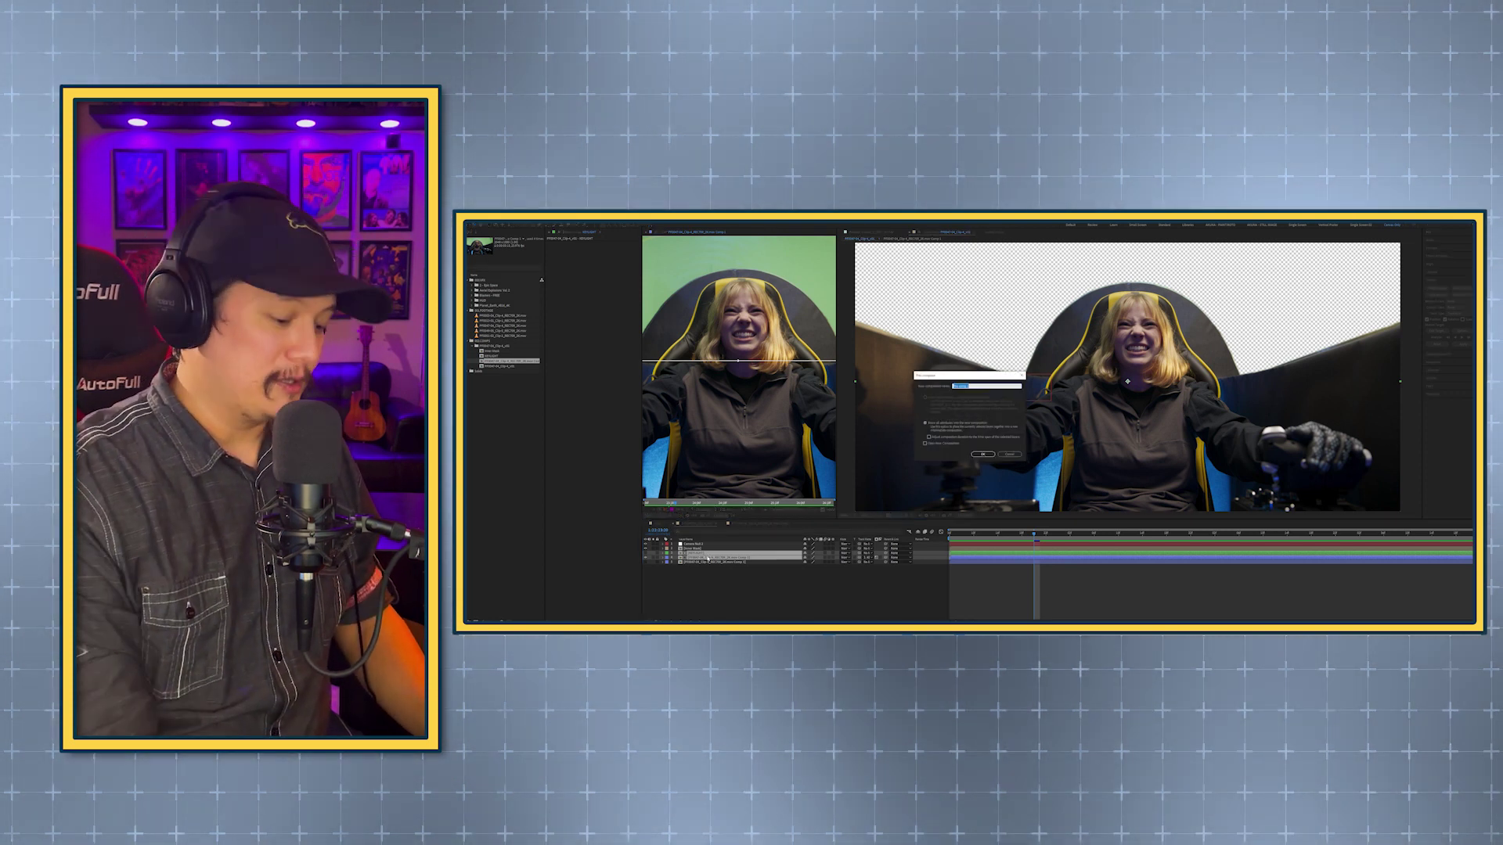
pyautogui.write('C')
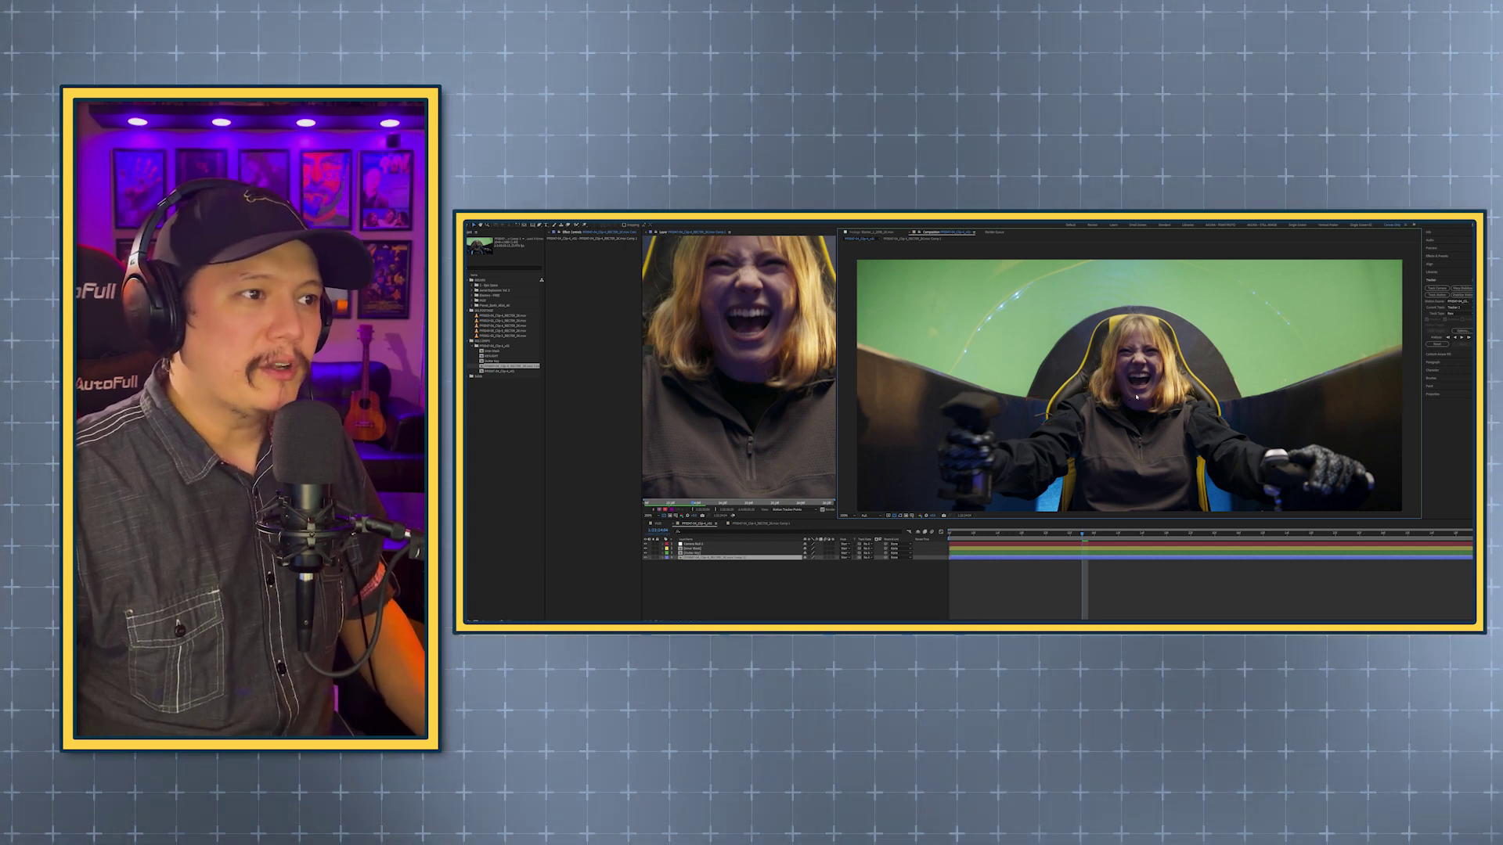
# Key the dome's green out of the upper bottom-stack footage copy with Keylight and add Channel Combiner to it
pyautogui.press('space')
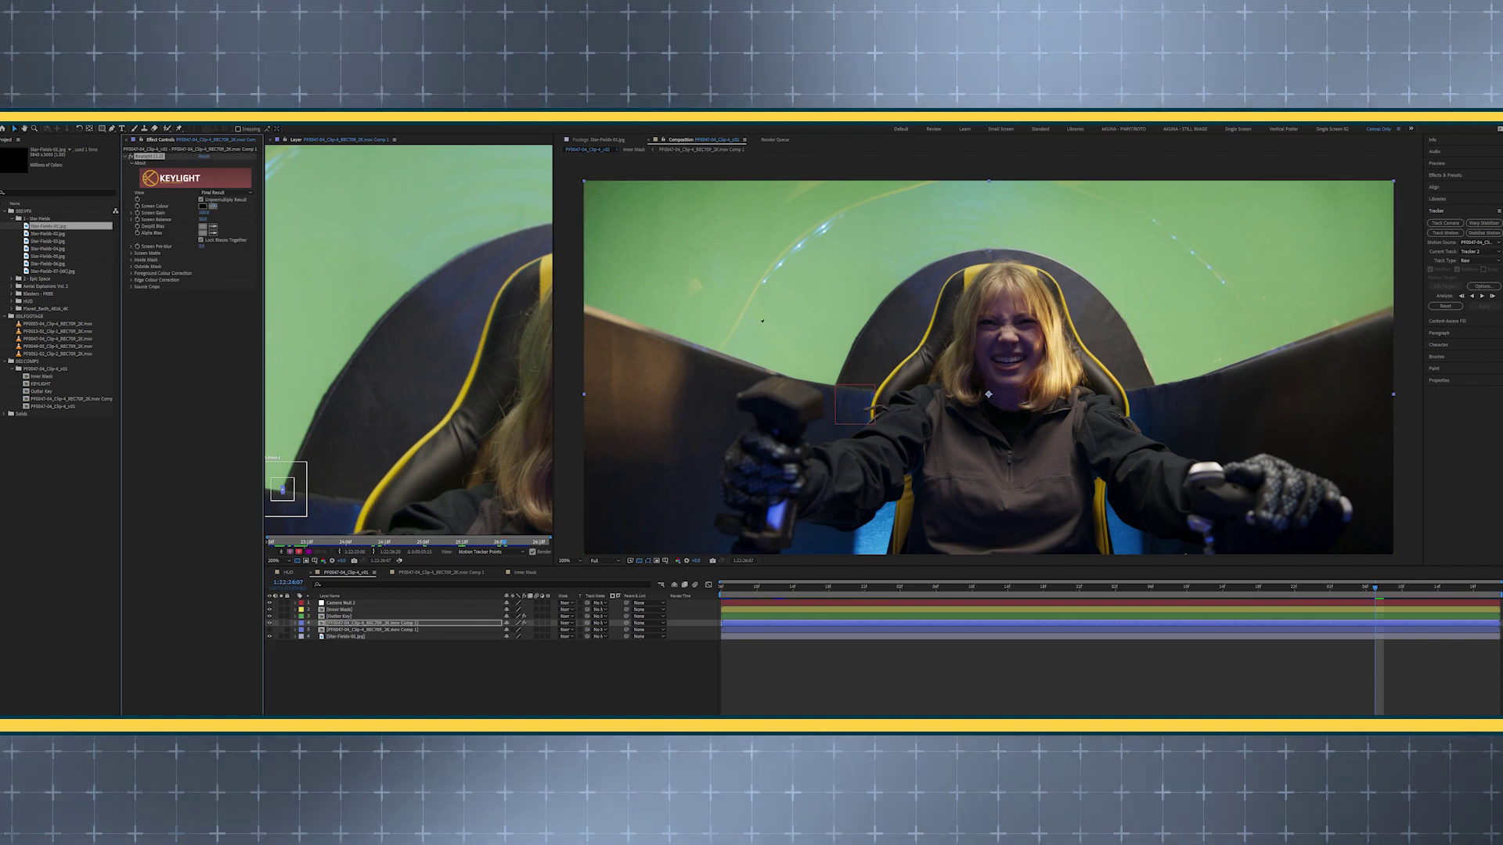
pyautogui.click(808, 311)
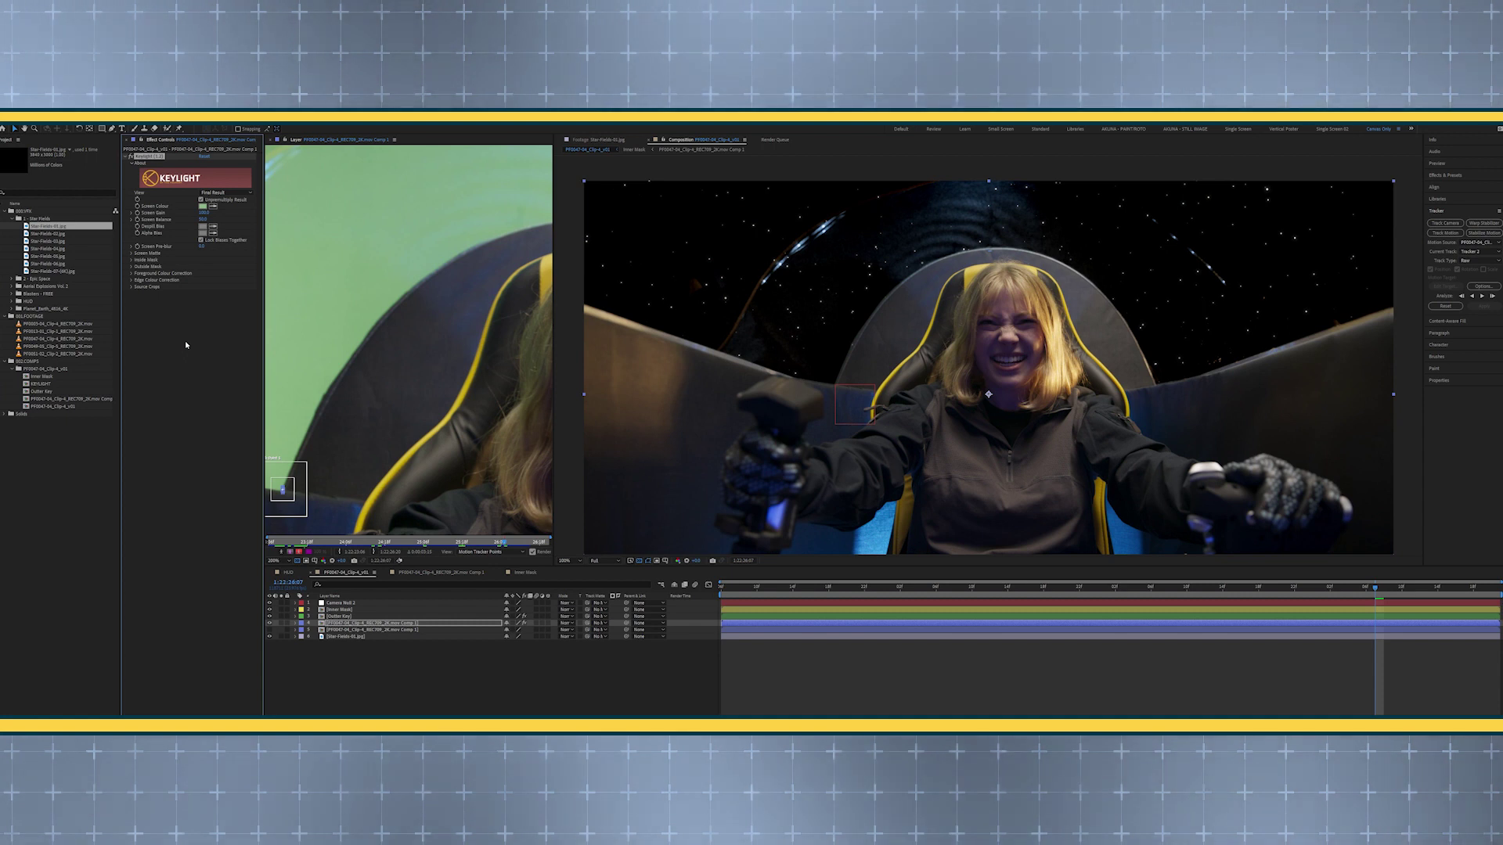
pyautogui.hotkey('ctrl', 'space')
pyautogui.write('han')
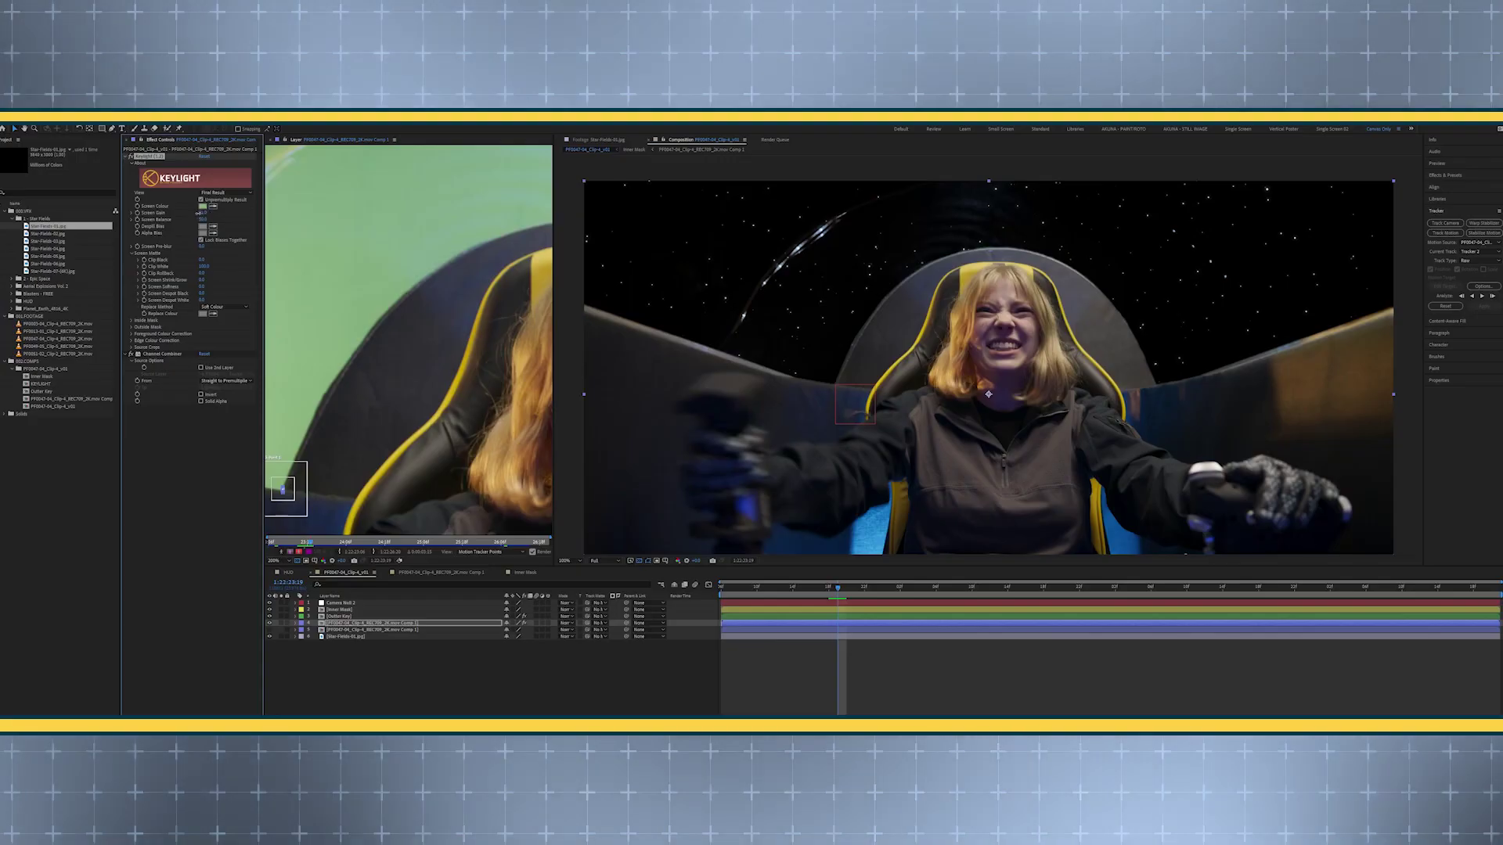
# Adjust the Keylight screen settings on the dome footage and play back the key over the star field
pyautogui.moveTo(197, 212); pyautogui.dragTo(202, 220)
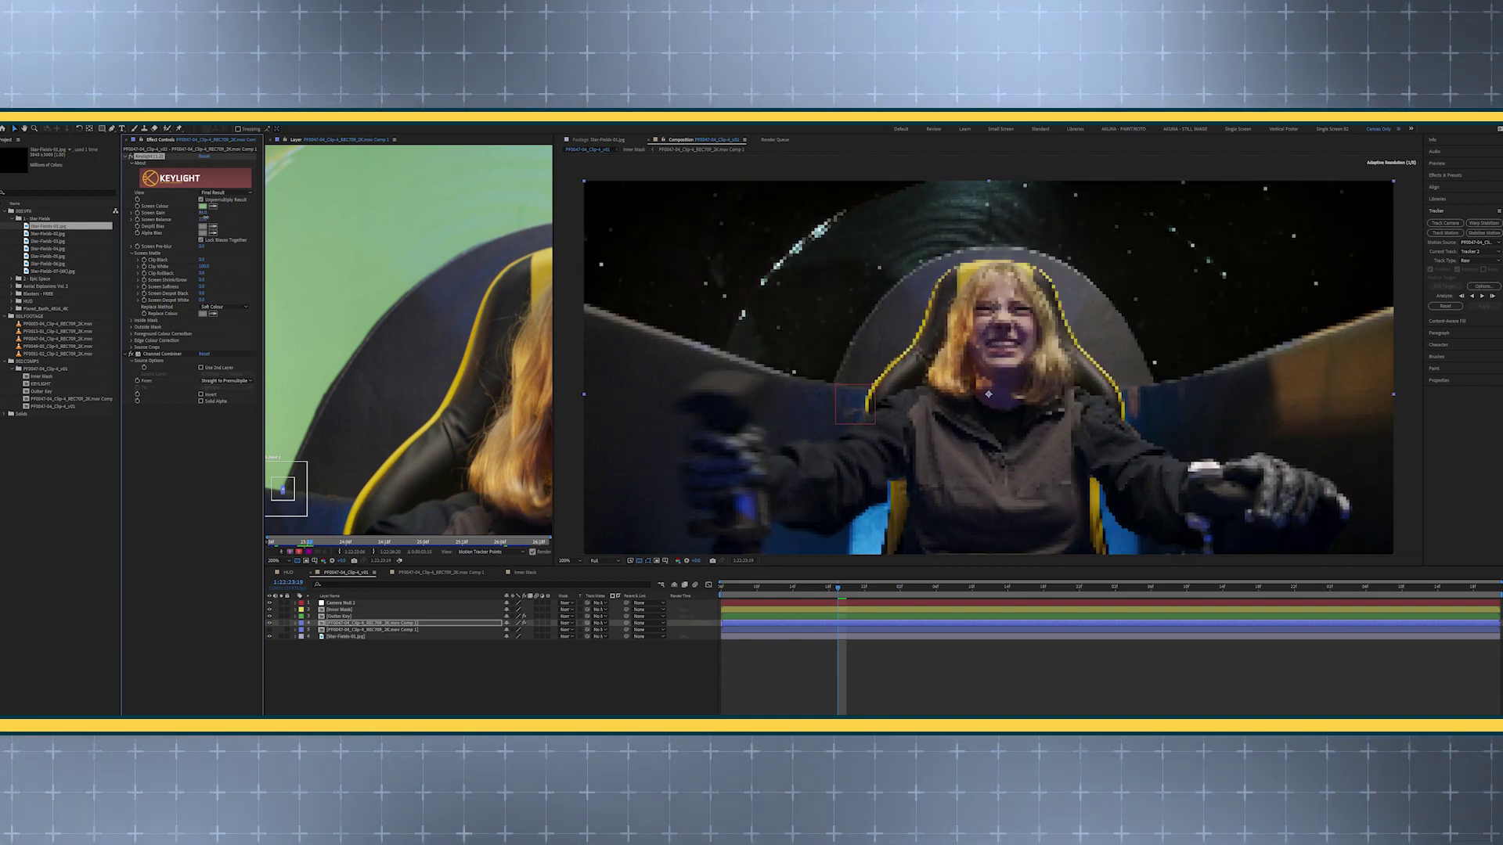
pyautogui.press('space')
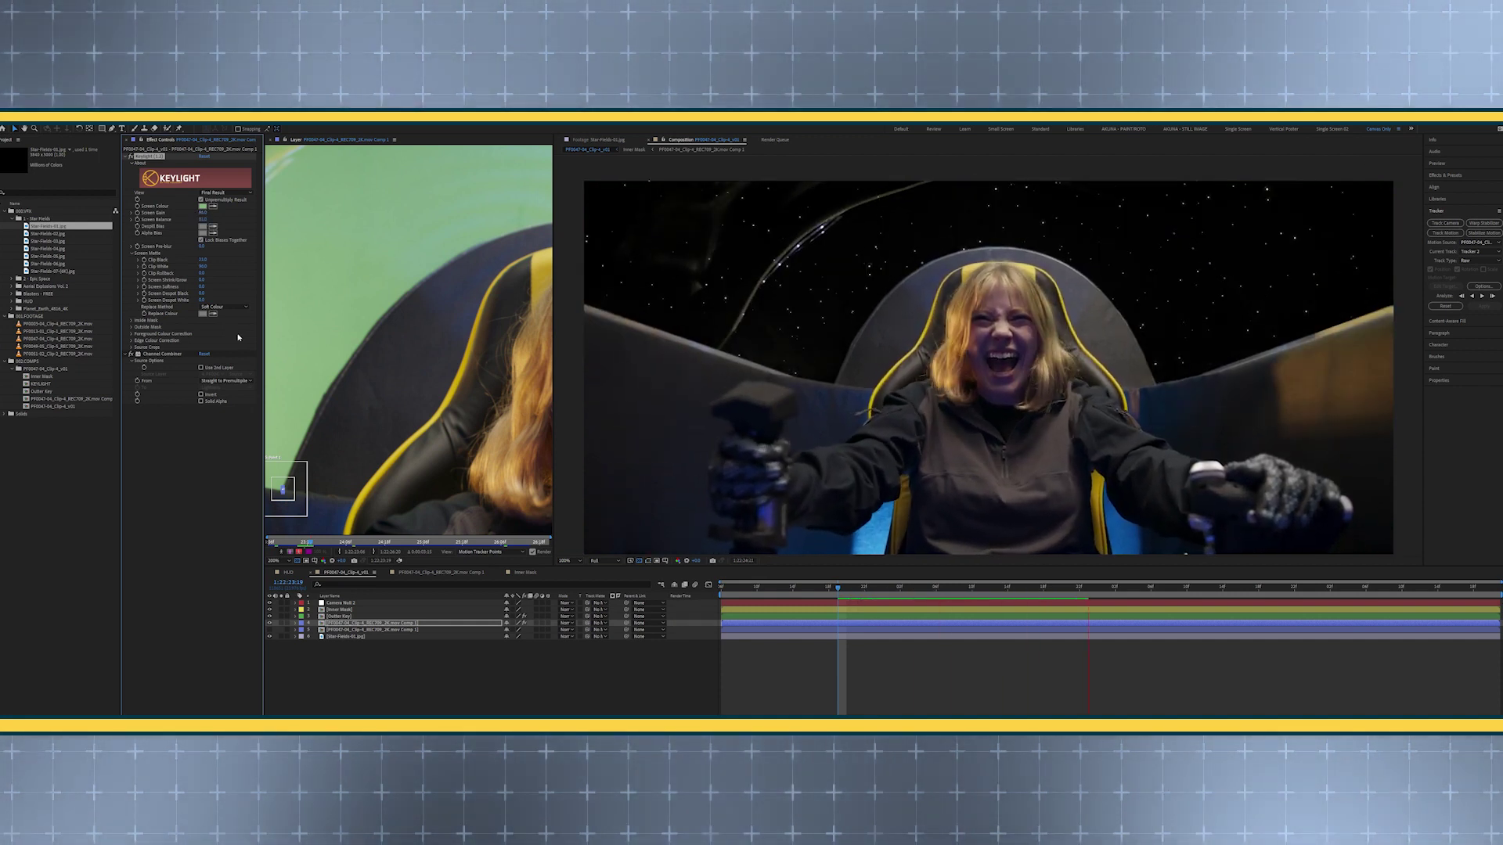
pyautogui.click(430, 672)
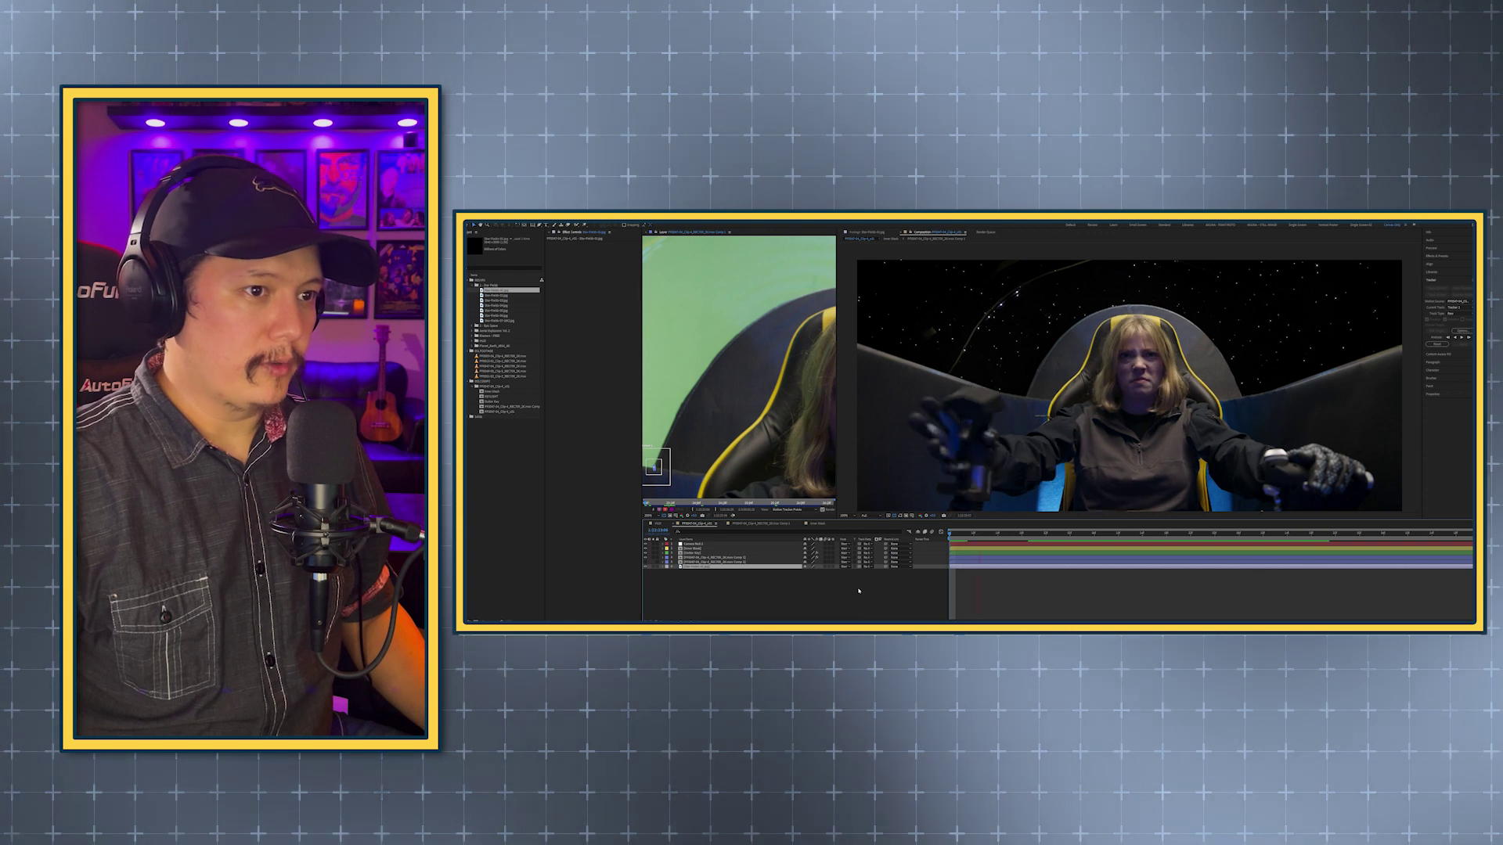
# Play back the composite and parent the star field layer to the camera null
pyautogui.press('space')
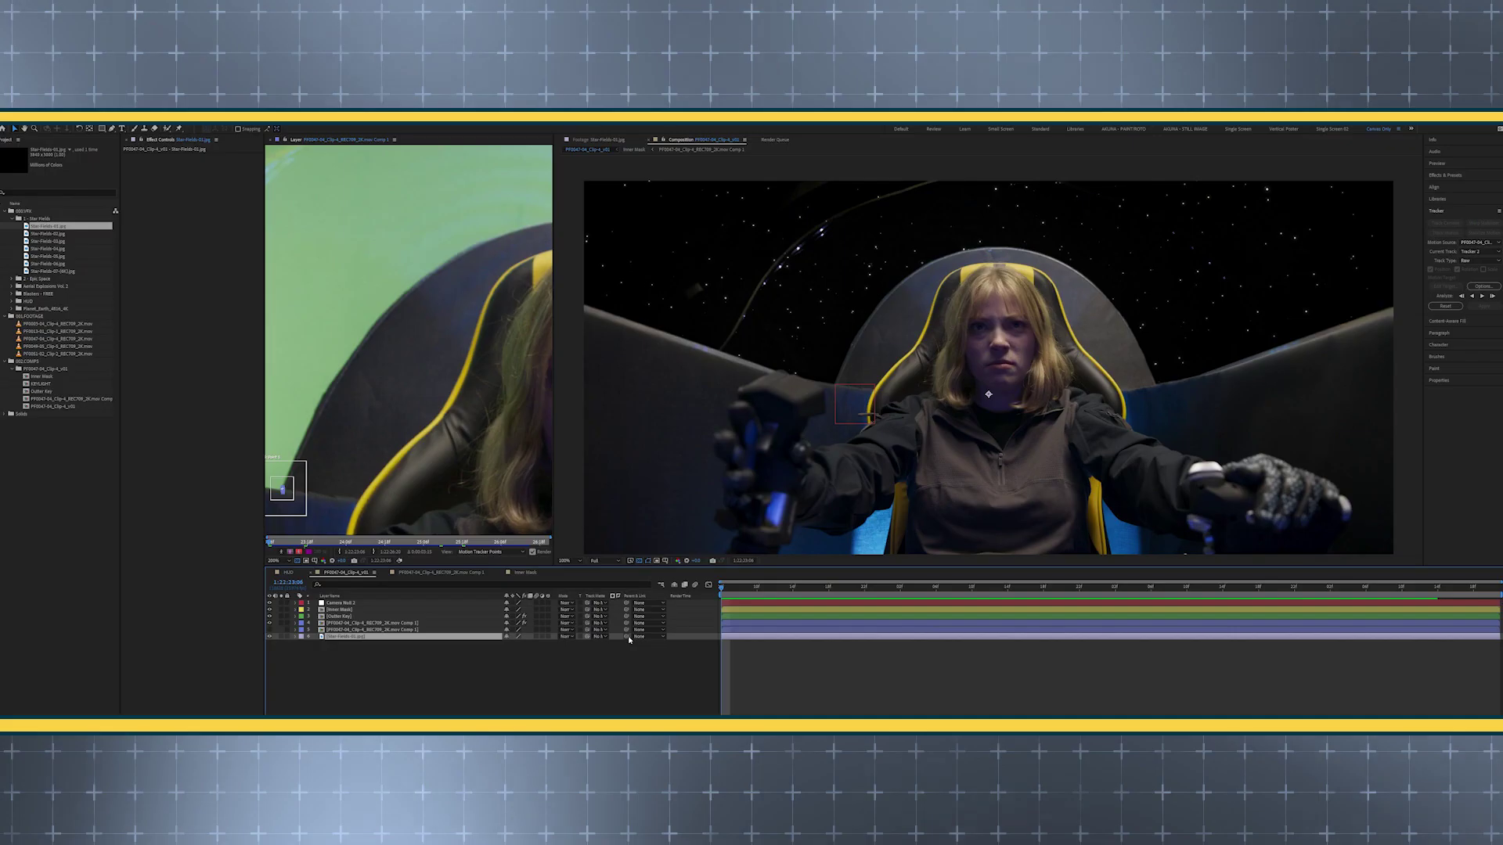
pyautogui.moveTo(887, 566); pyautogui.dragTo(711, 549)
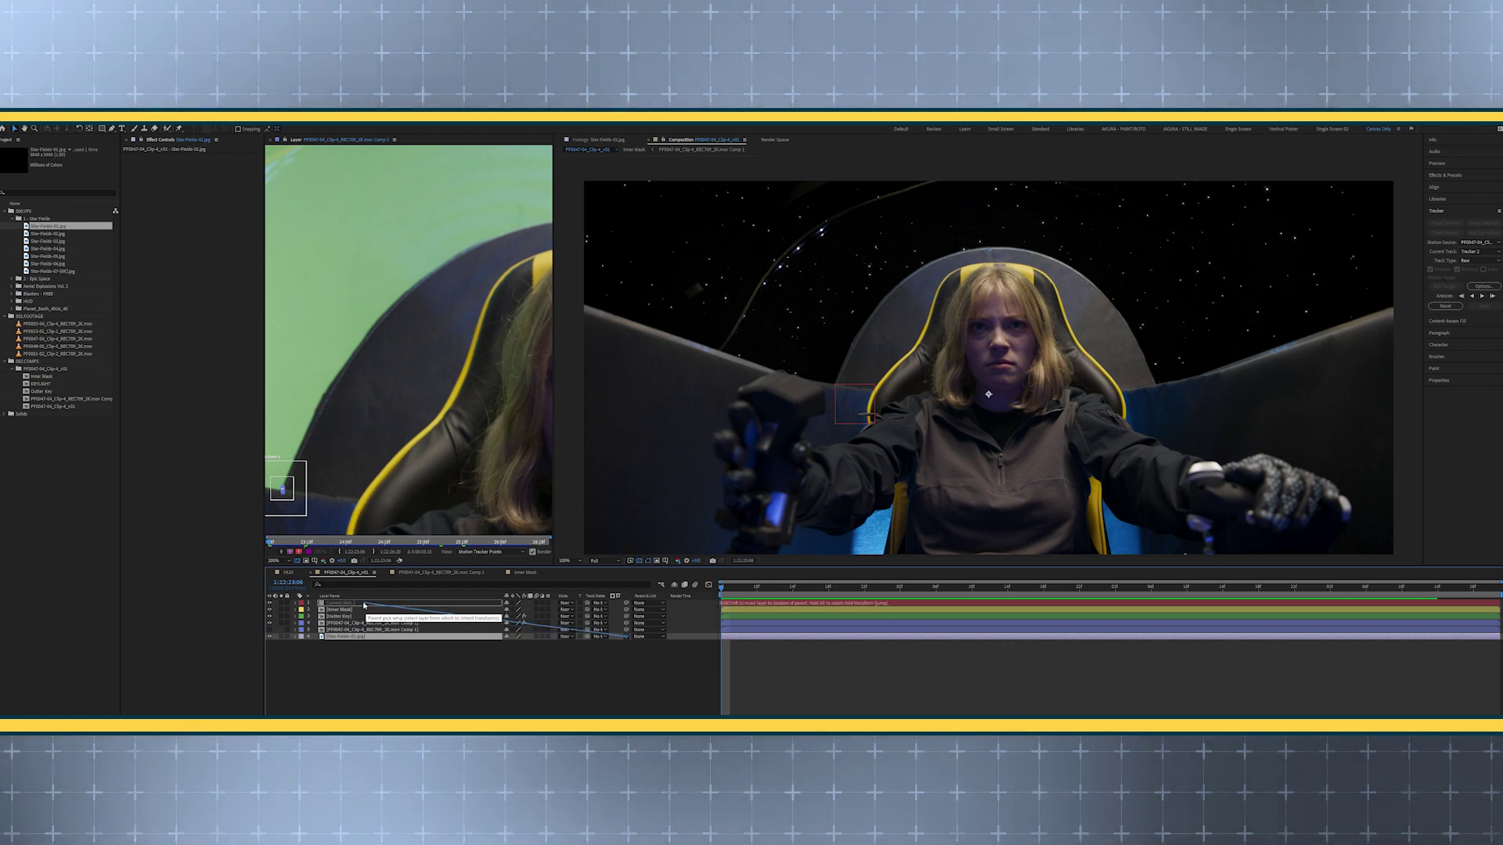
pyautogui.moveTo(363, 606); pyautogui.dragTo(363, 605)
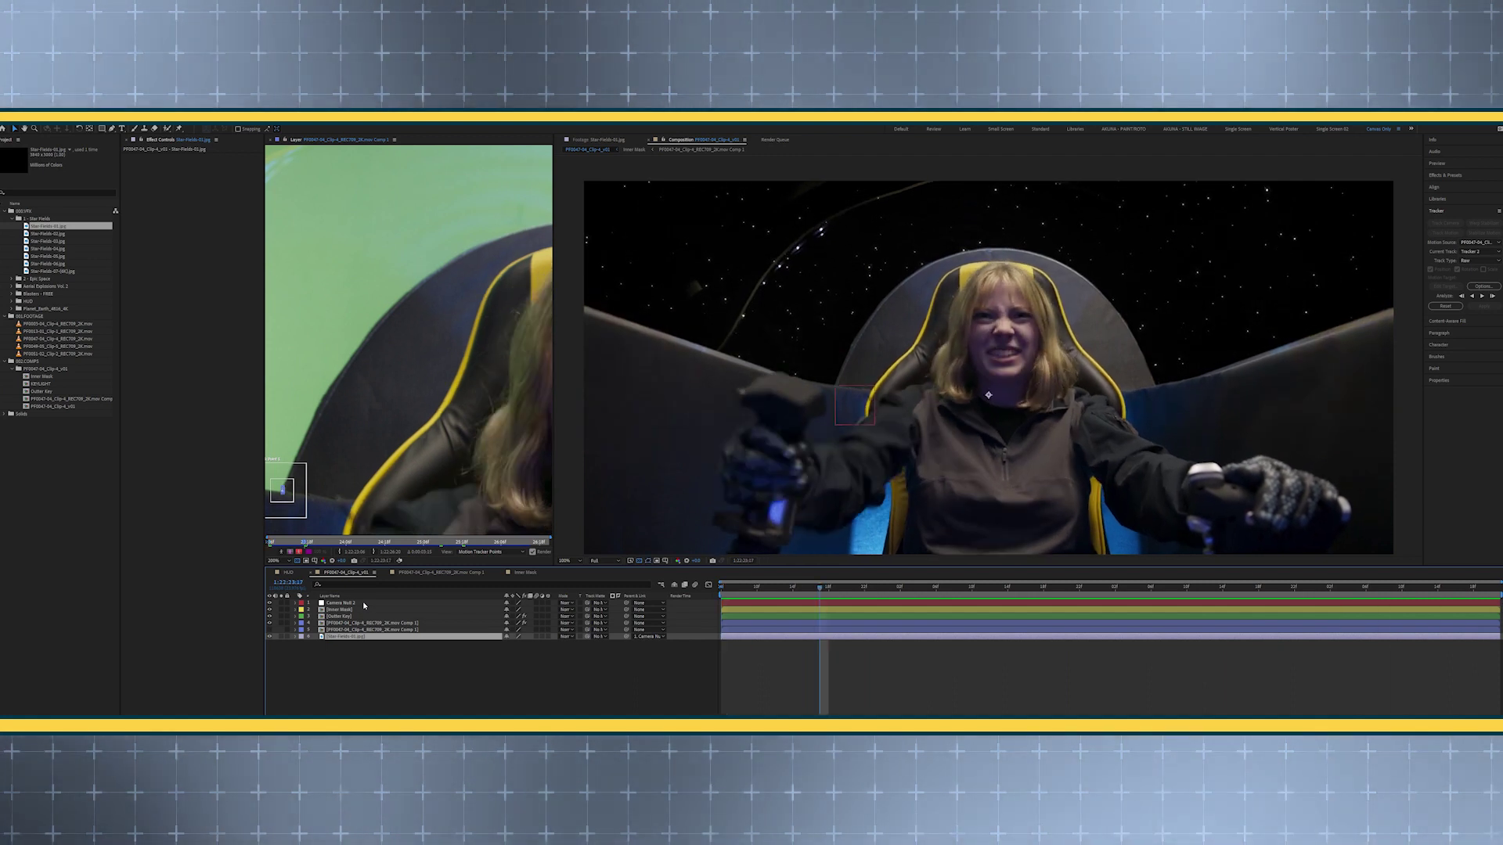
# Keyframe the star field's Scale to shrink by the end of the shot, using linear keyframe interpolation
pyautogui.scroll(-2, 1085, 384)
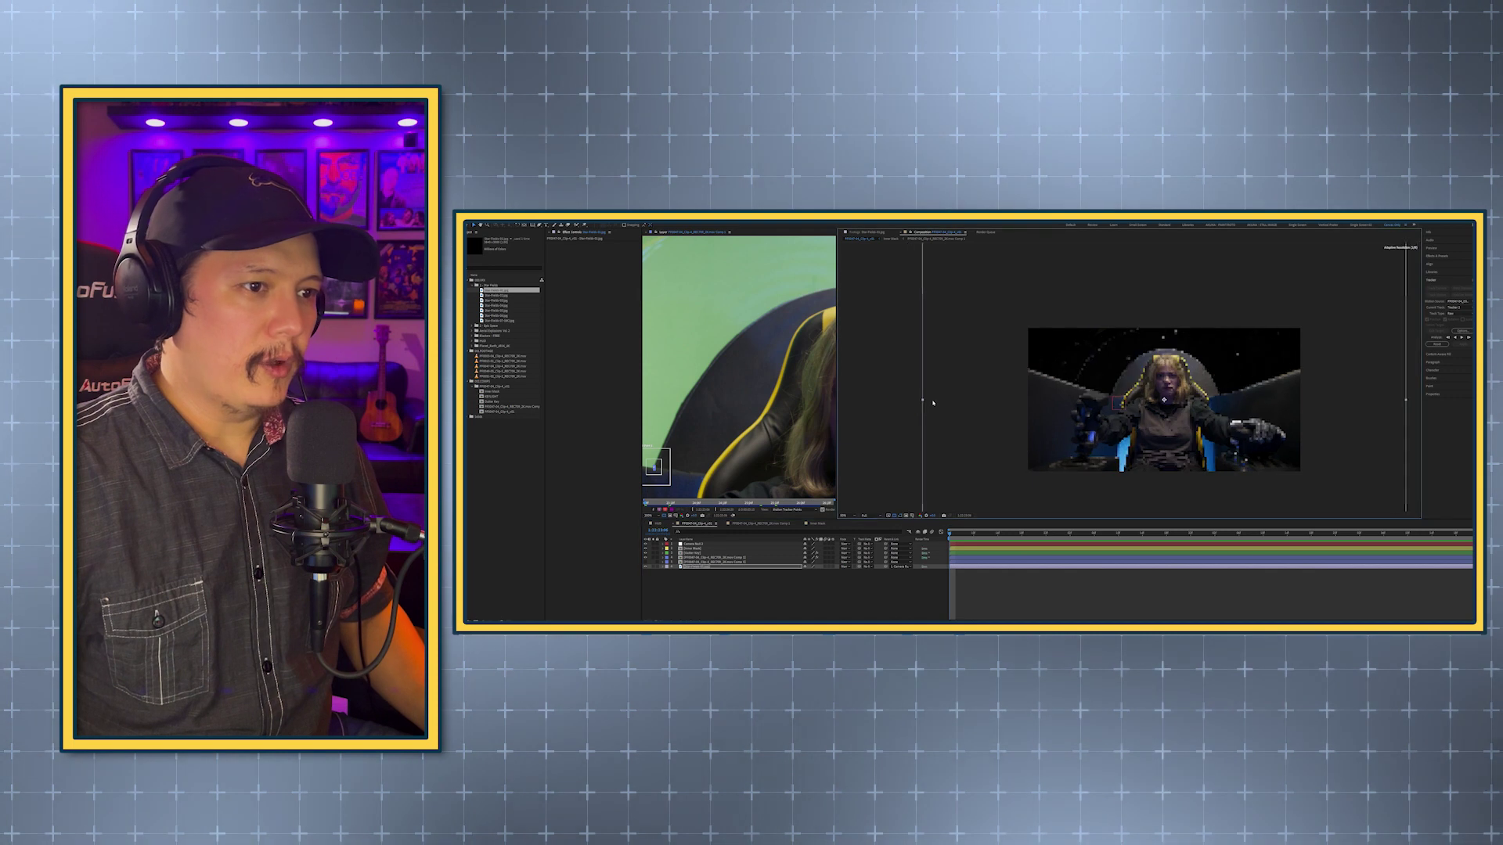
pyautogui.press('space')
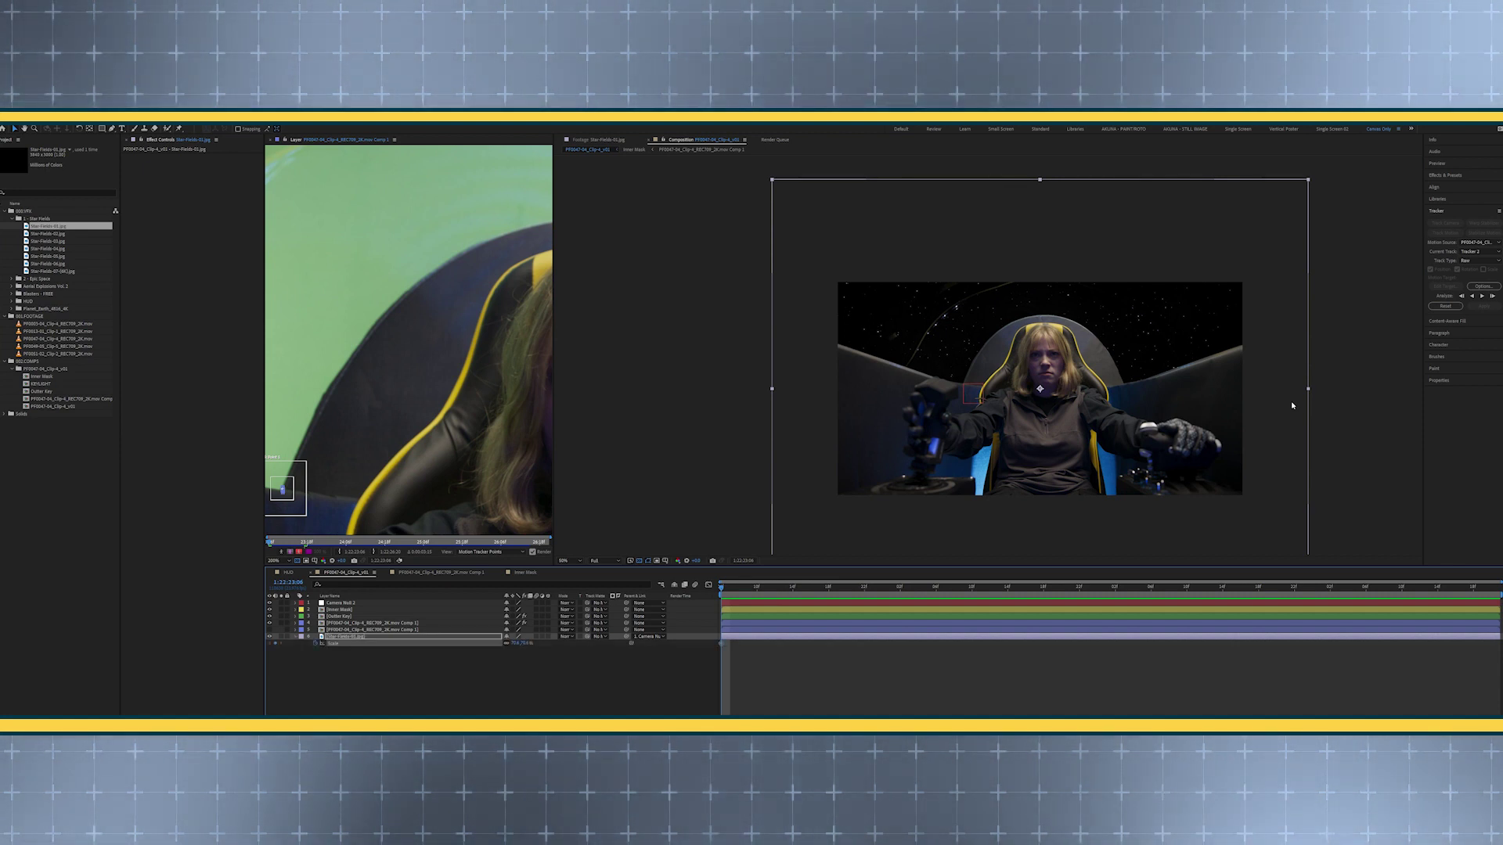
pyautogui.press('End')
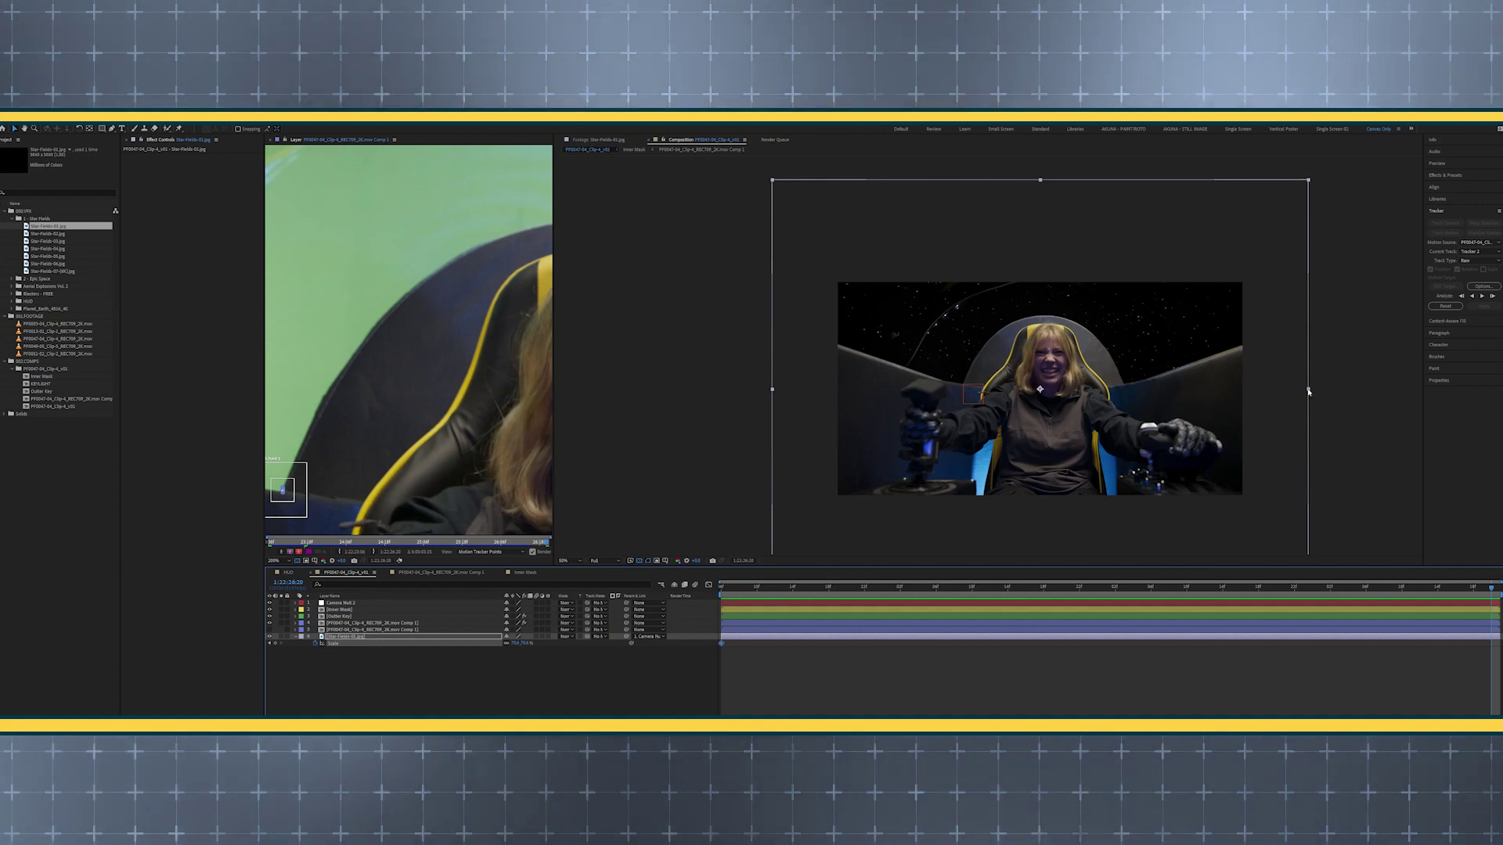
pyautogui.click(1309, 391)
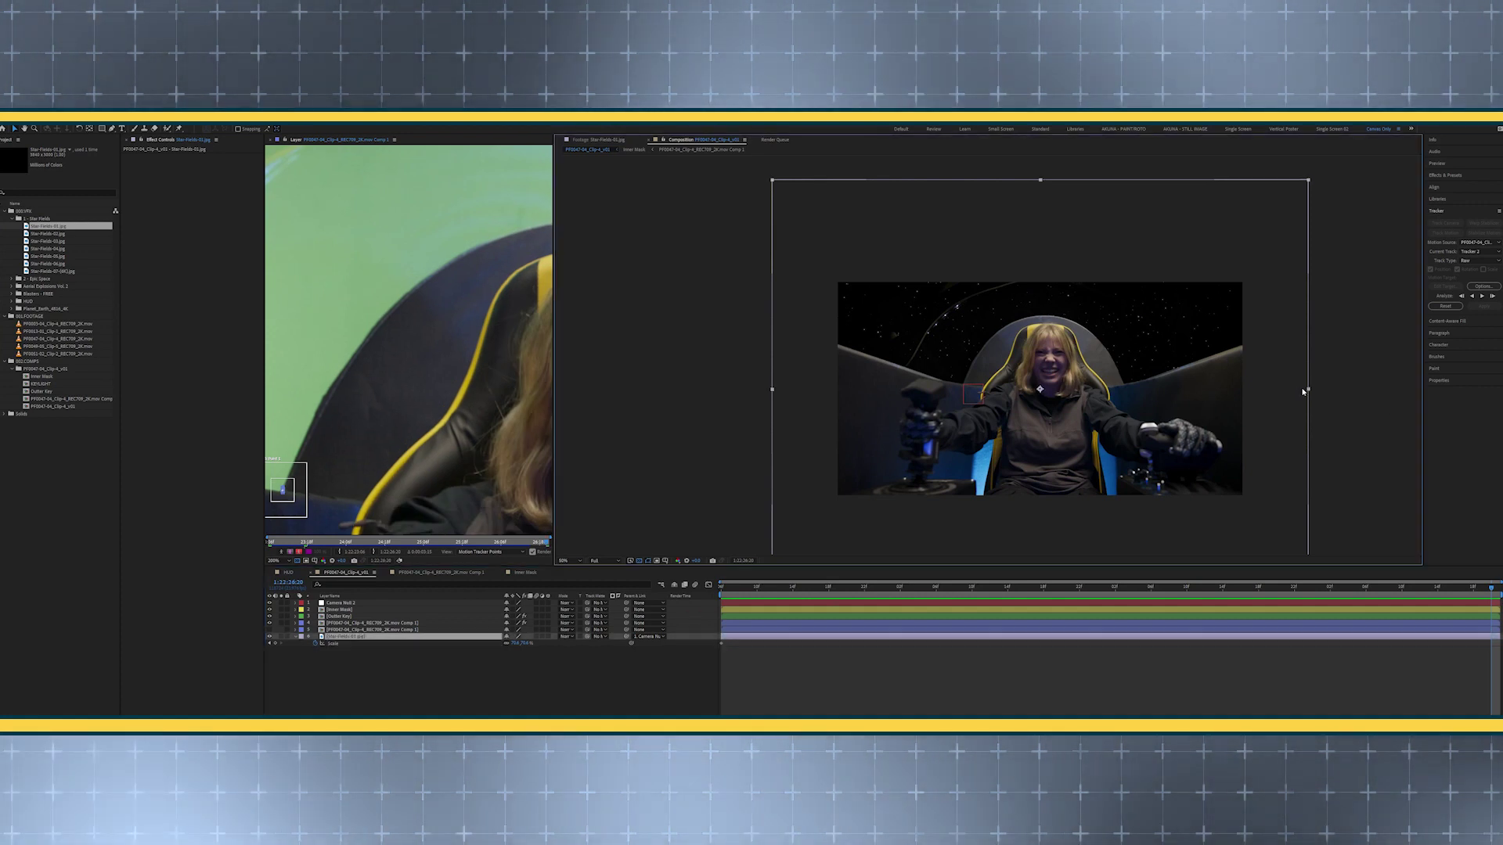
pyautogui.moveTo(1304, 391); pyautogui.dragTo(1274, 393)
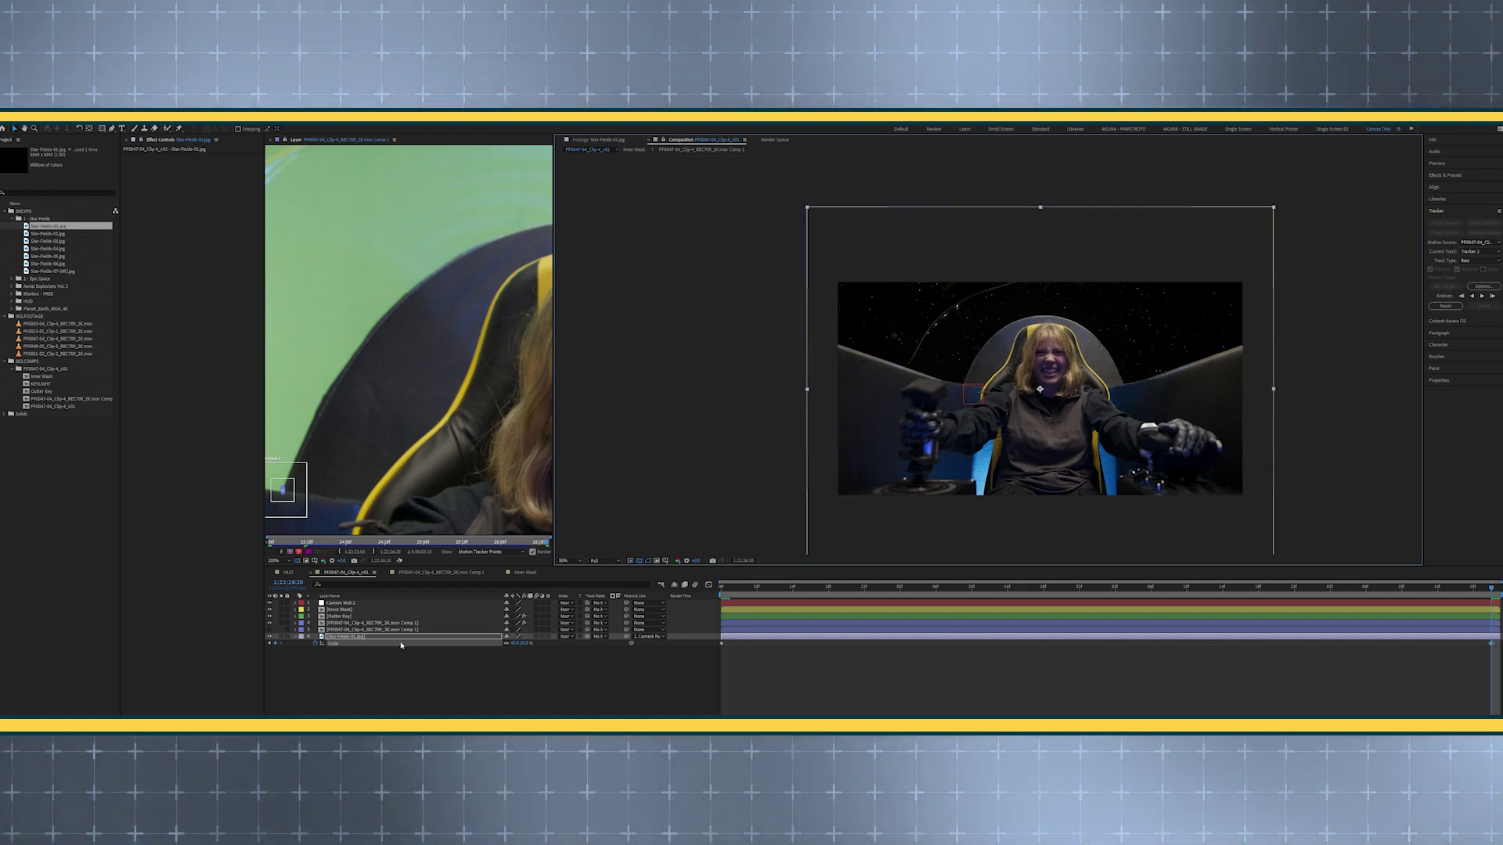
pyautogui.hotkey('ctrl', 'alt', 'k')
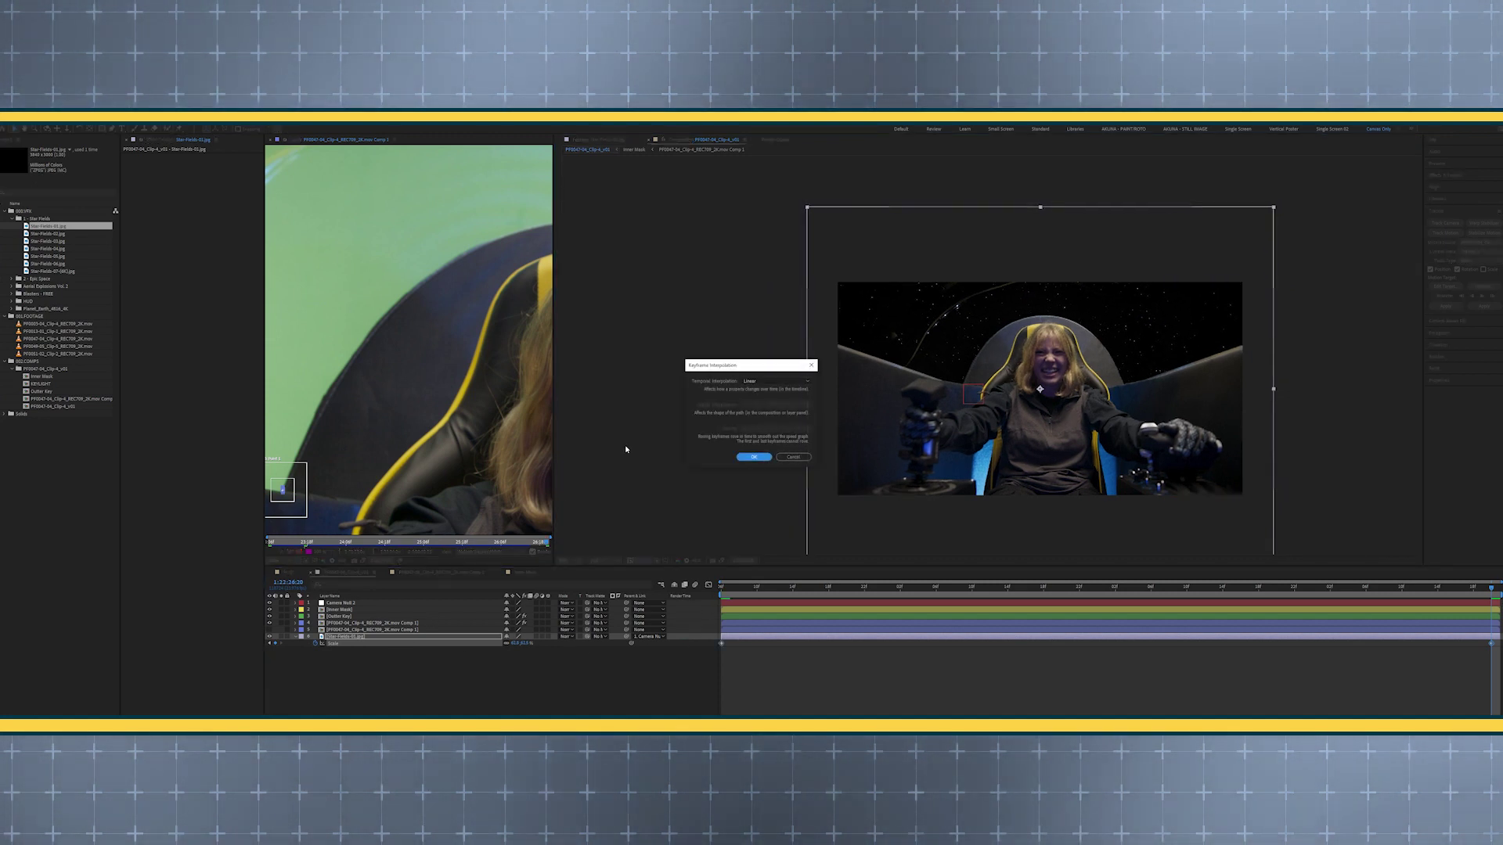
pyautogui.click(754, 456)
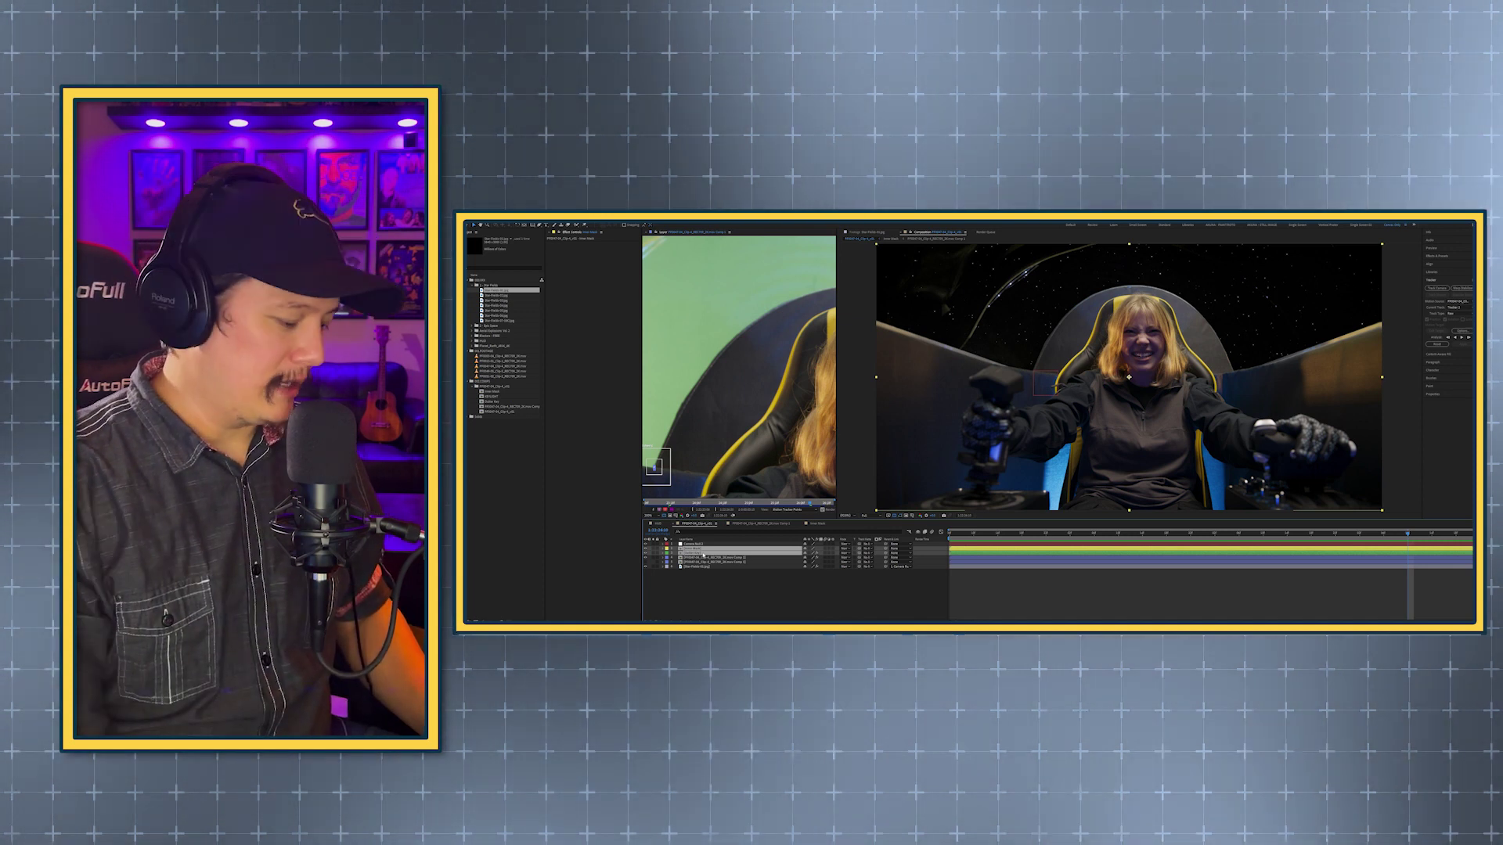
# Precompose the Inner Mask layer and the green-labelled keyed precomp below it as Keyed Cockpit
pyautogui.hotkey('ctrl', 'shift', 'c')
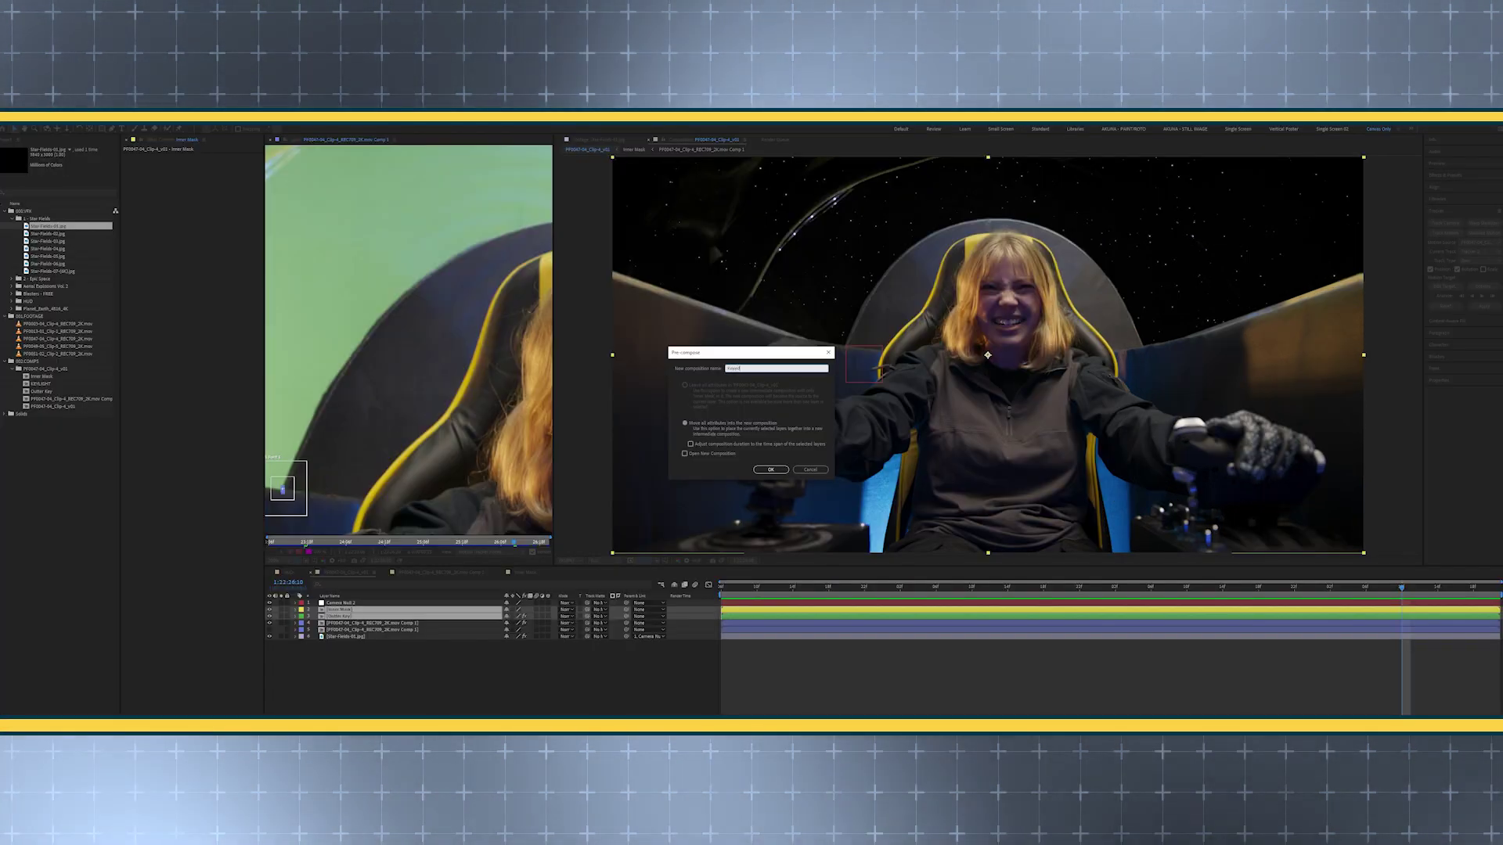
pyautogui.write('Keyed Cock')
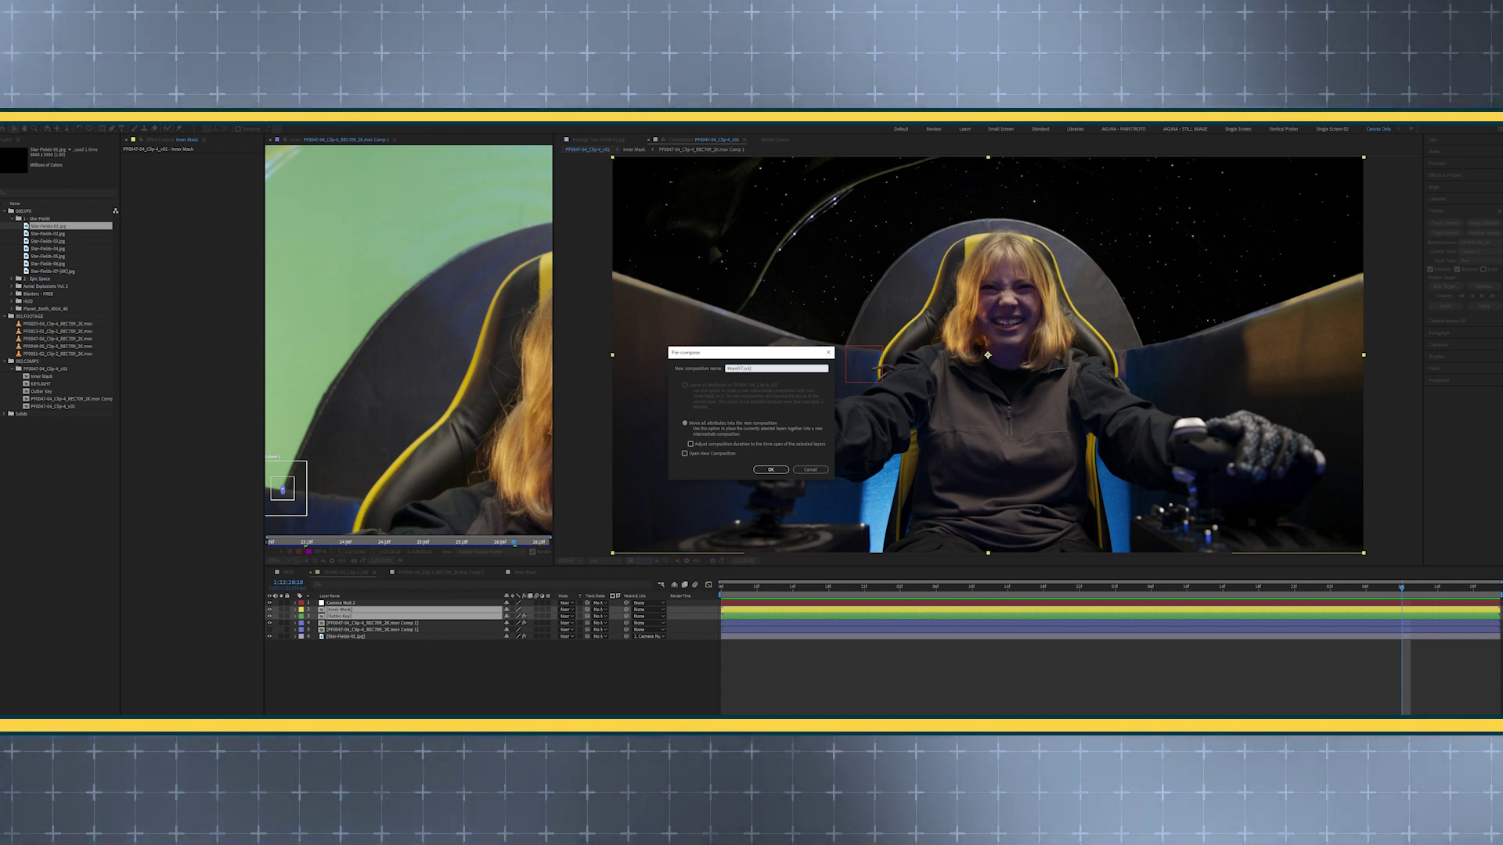
pyautogui.write('pit')
pyautogui.press('Return')
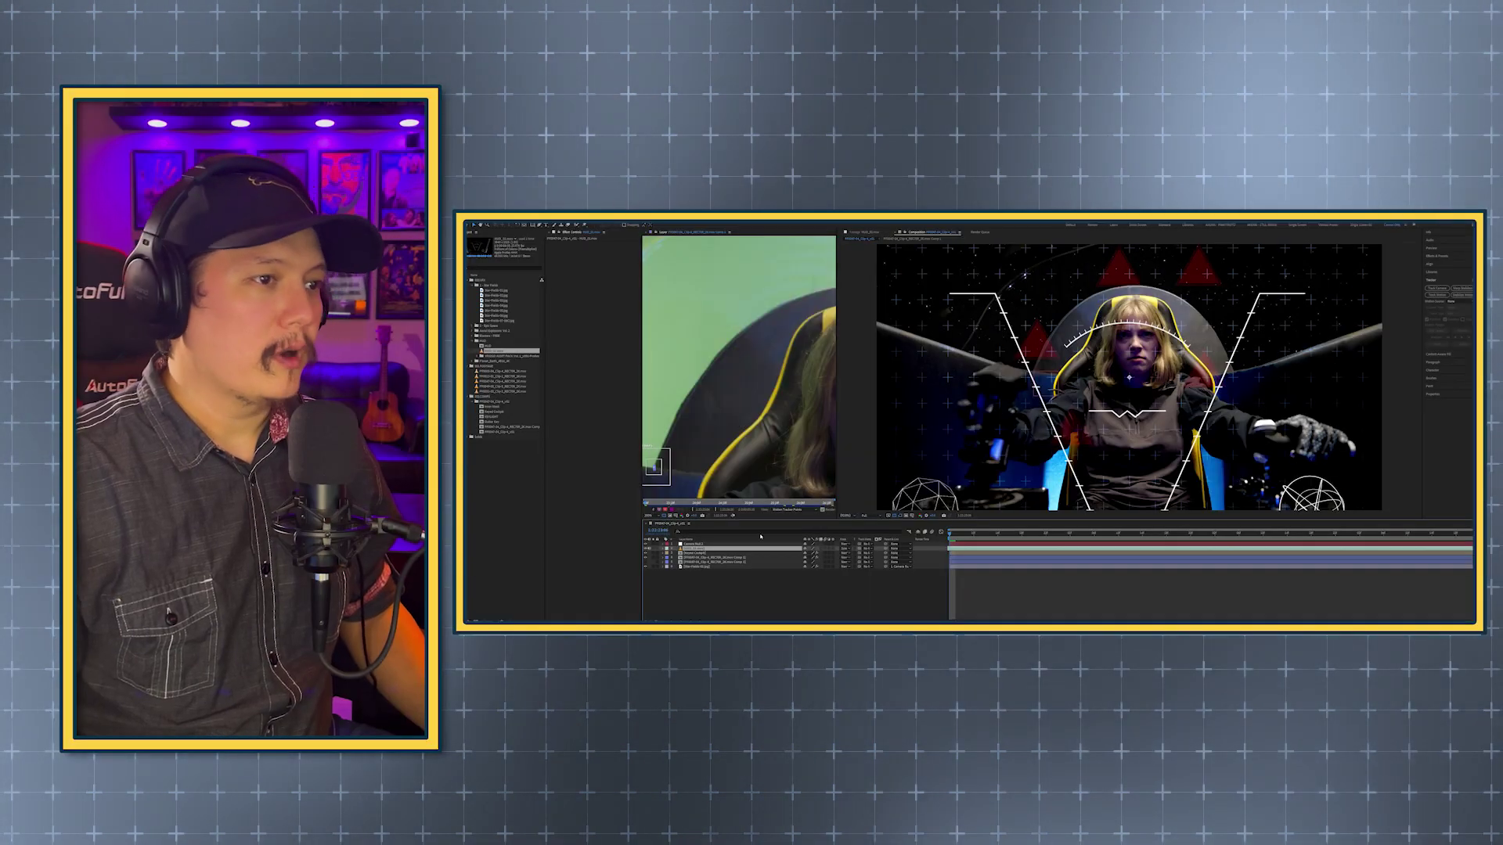
# Scale down the HUD overlay and position it low in front of the pilot
pyautogui.press(',')
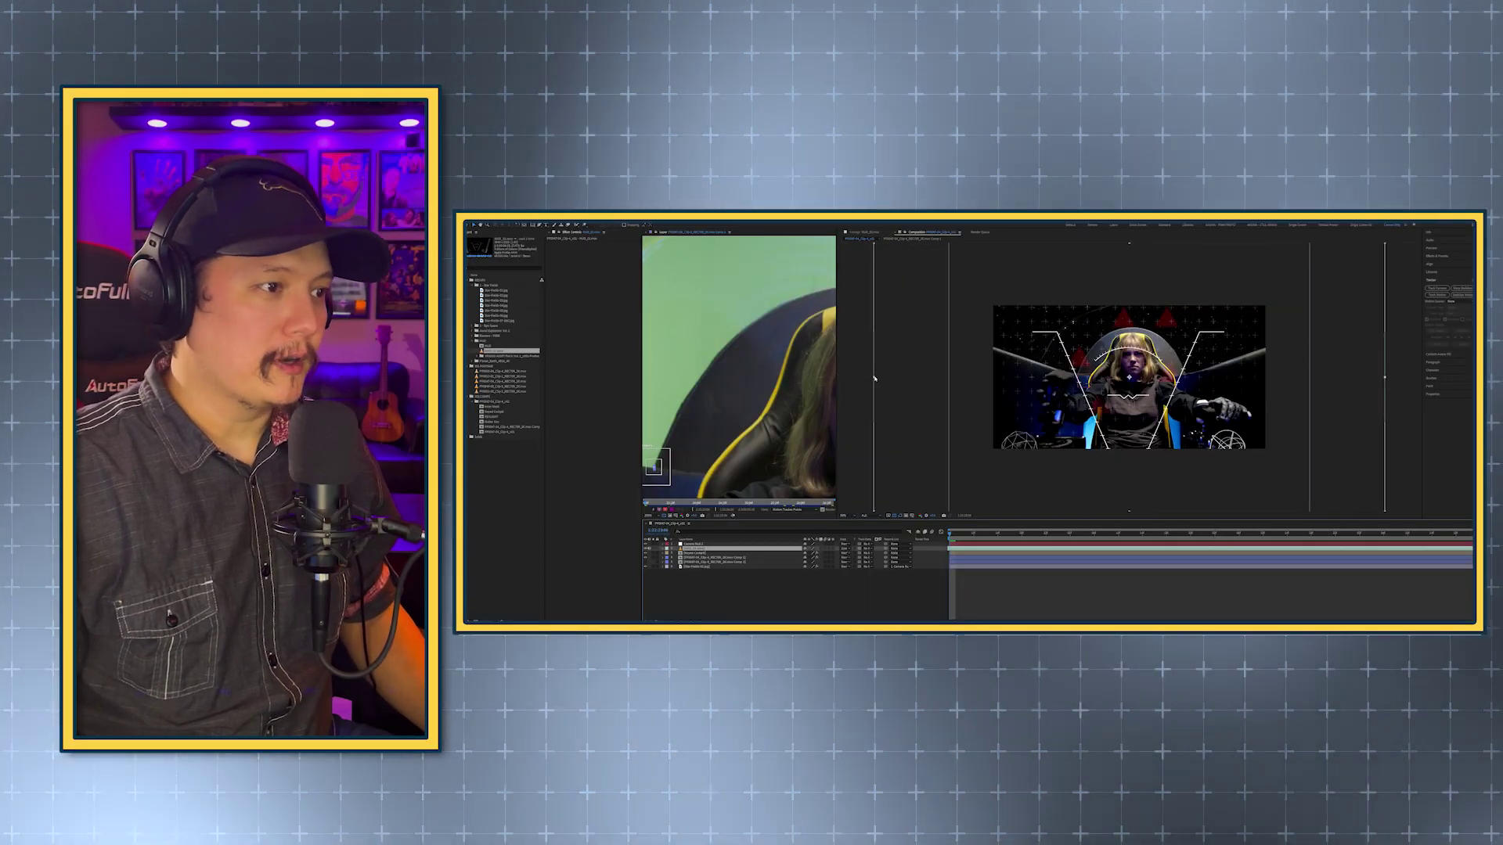
pyautogui.click(875, 379)
pyautogui.press('space')
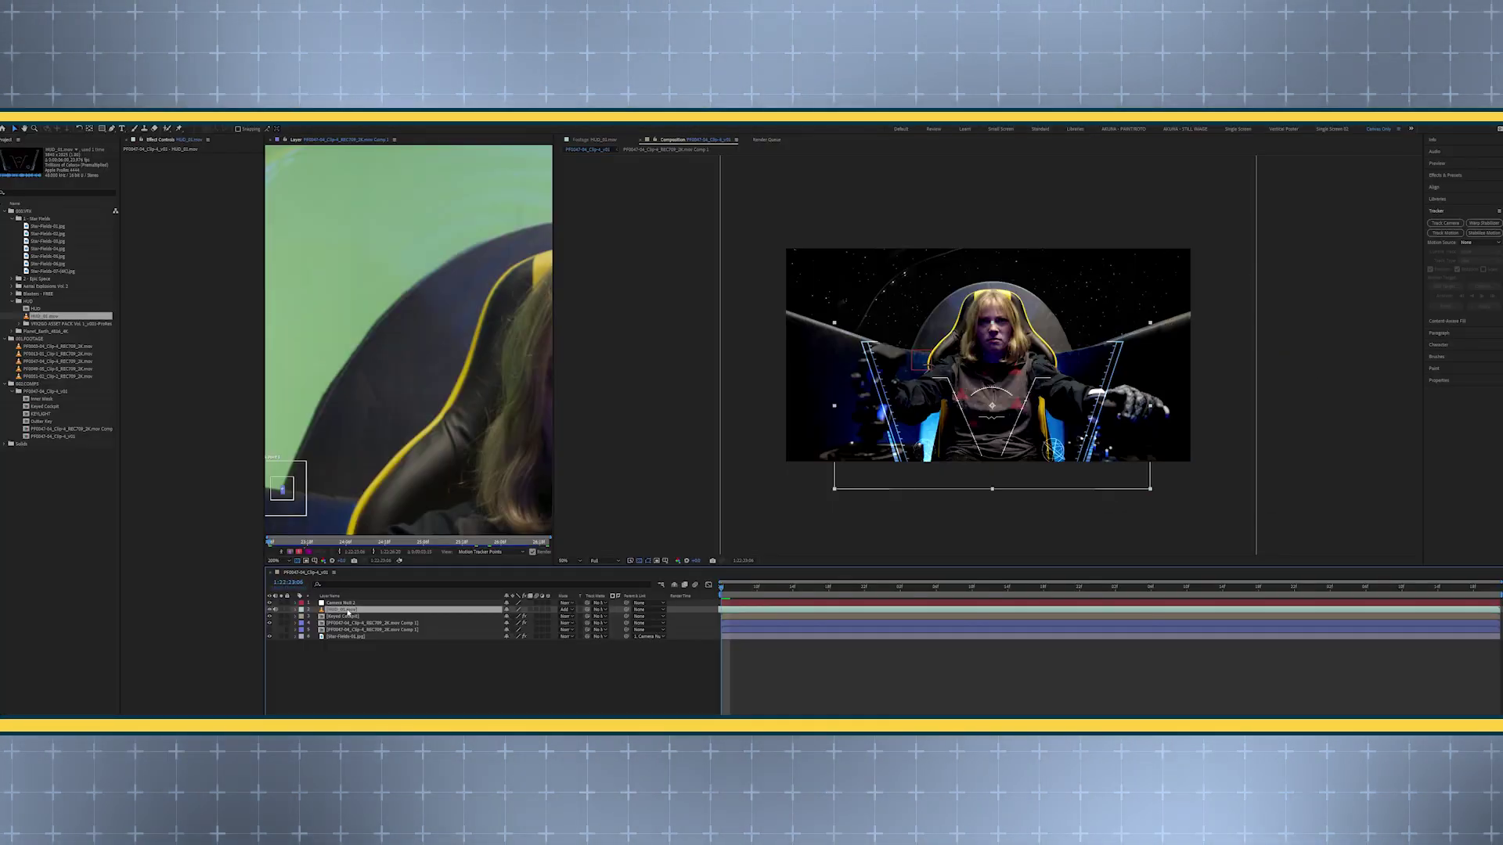
# Apply Camera Lens Blur to the HUD layer and adjust its highlight Gain and Threshold
pyautogui.write('lev')
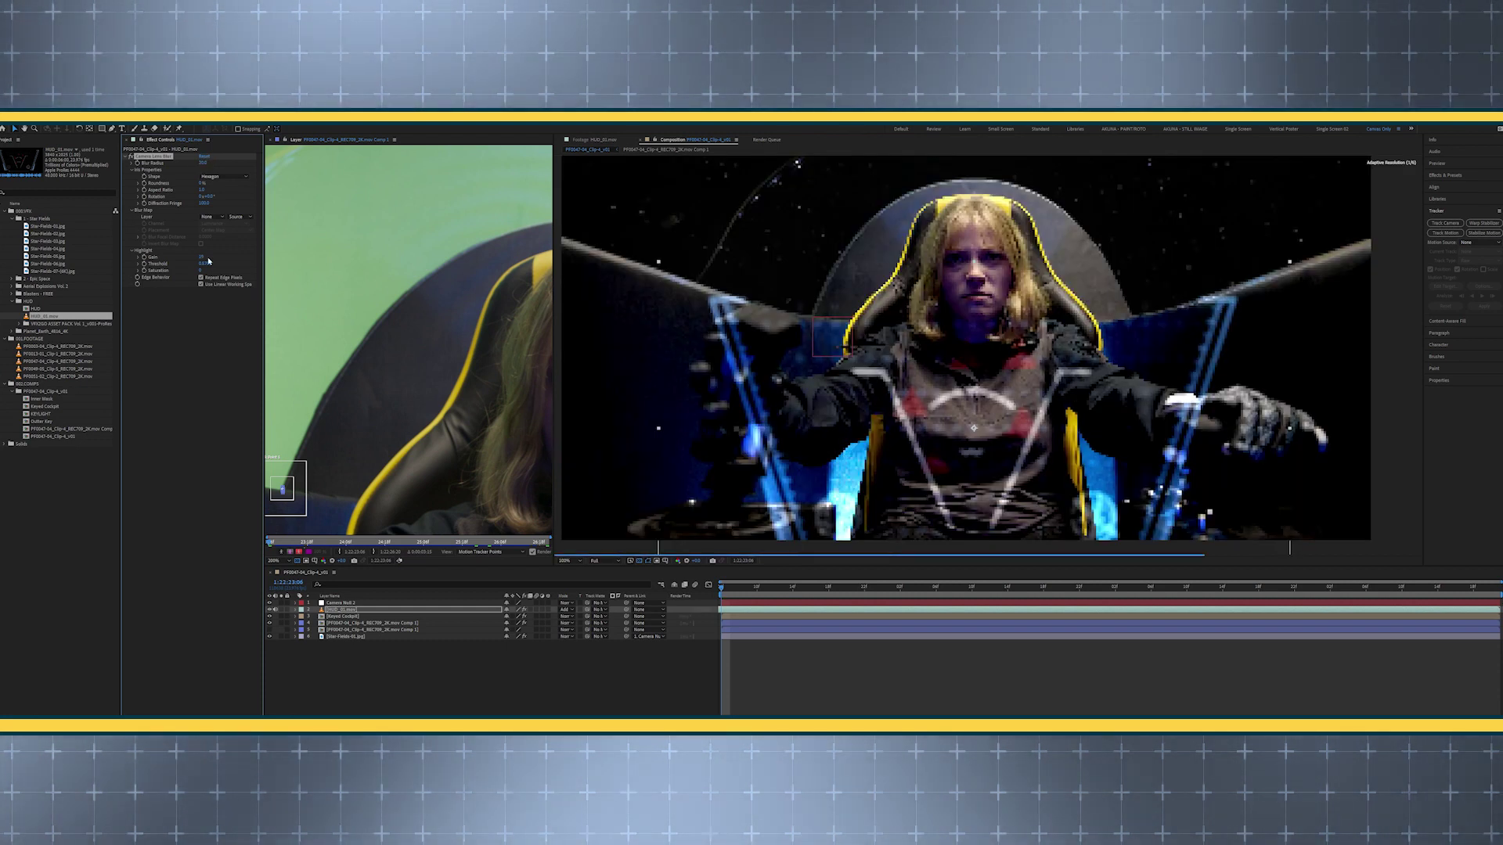
pyautogui.moveTo(202, 257); pyautogui.dragTo(214, 263)
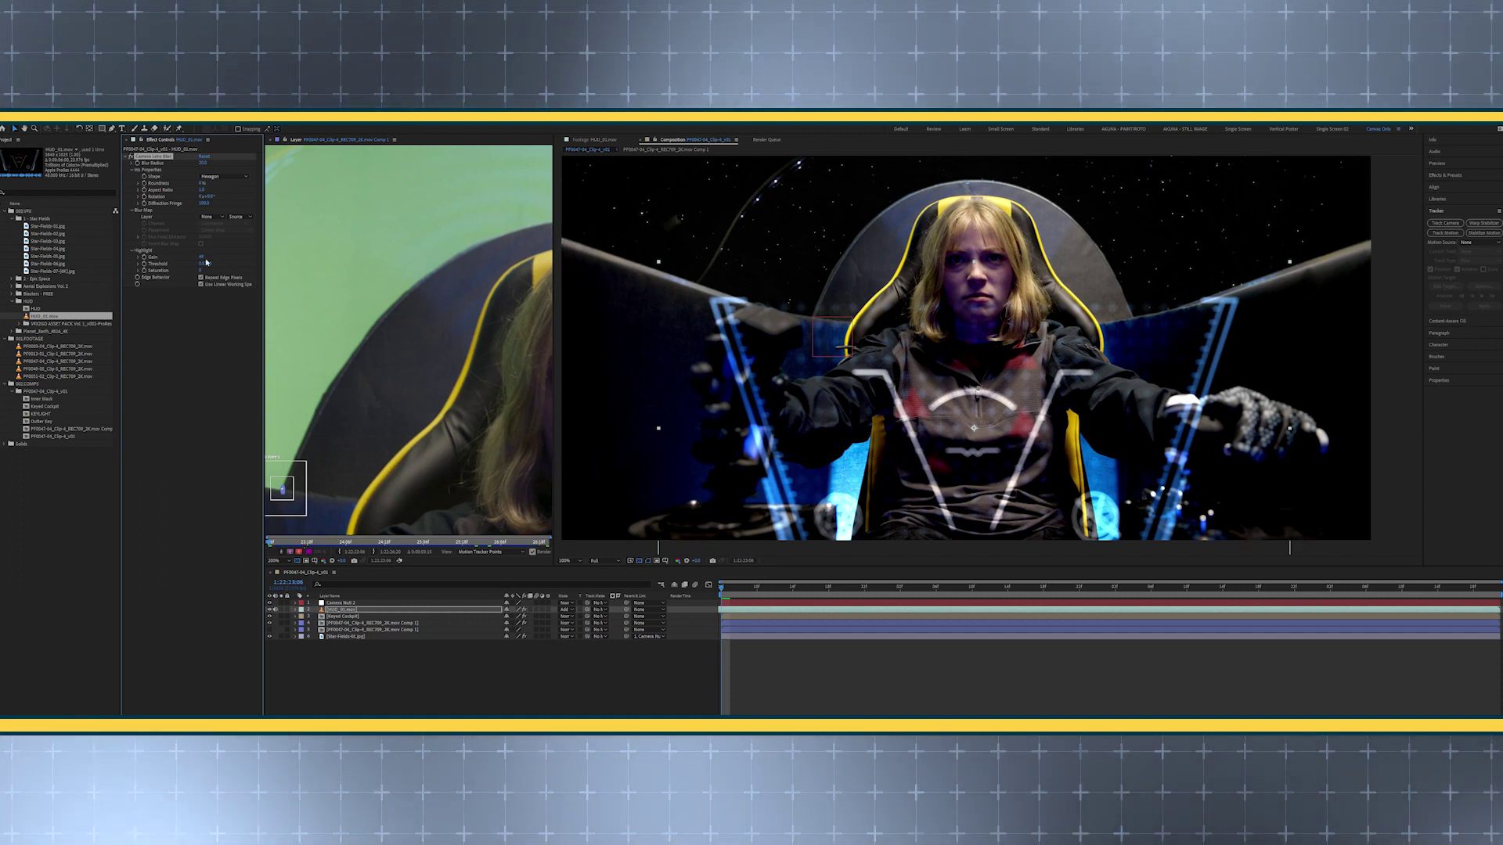
pyautogui.moveTo(208, 267); pyautogui.dragTo(218, 264)
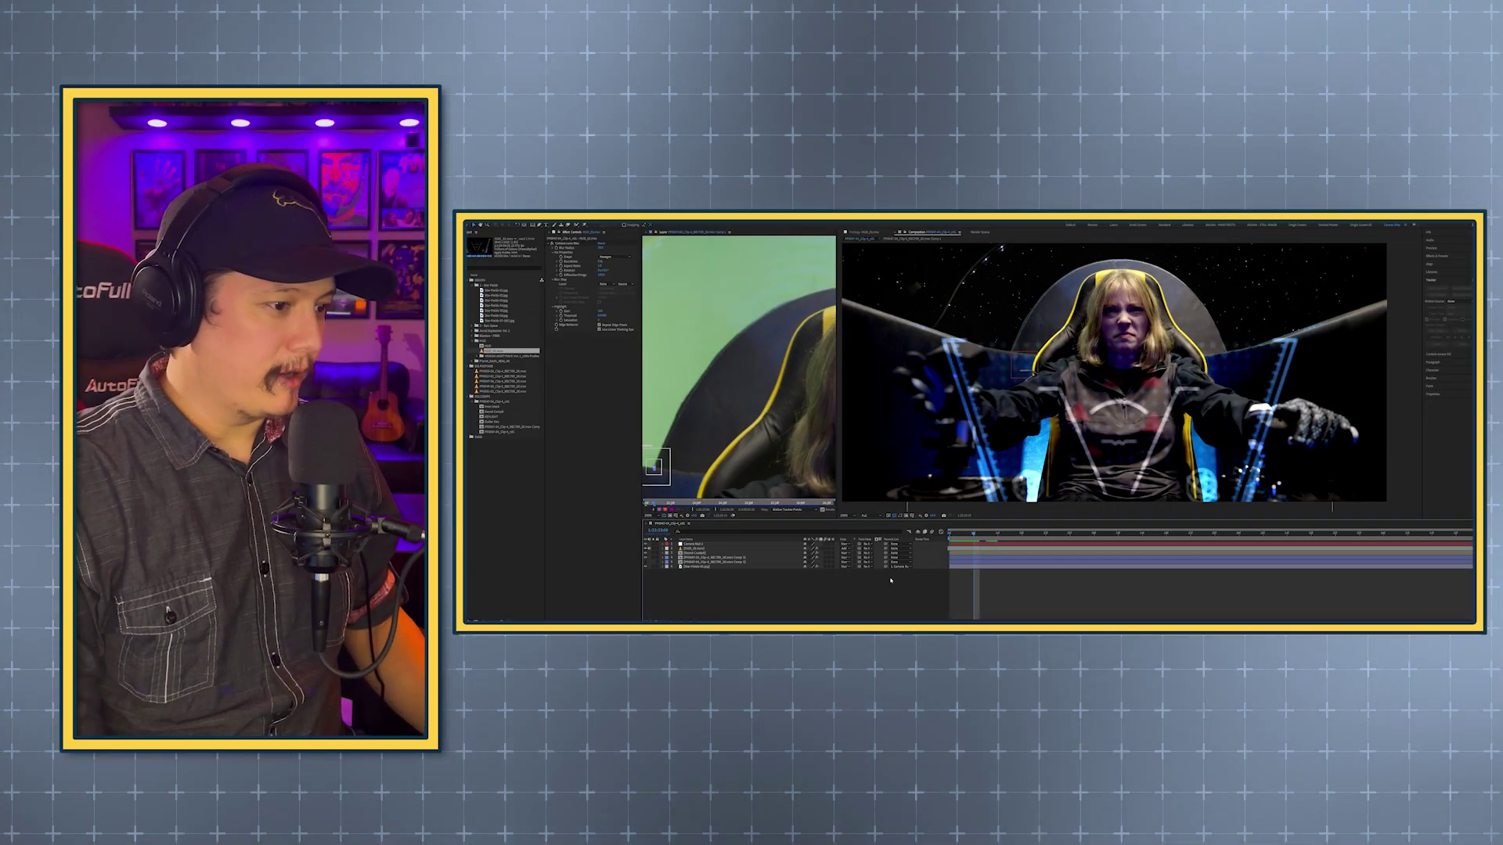
# Parent the HUD layer to the camera null and play back the shot
pyautogui.press('Home')
pyautogui.moveTo(886, 548); pyautogui.dragTo(693, 544)
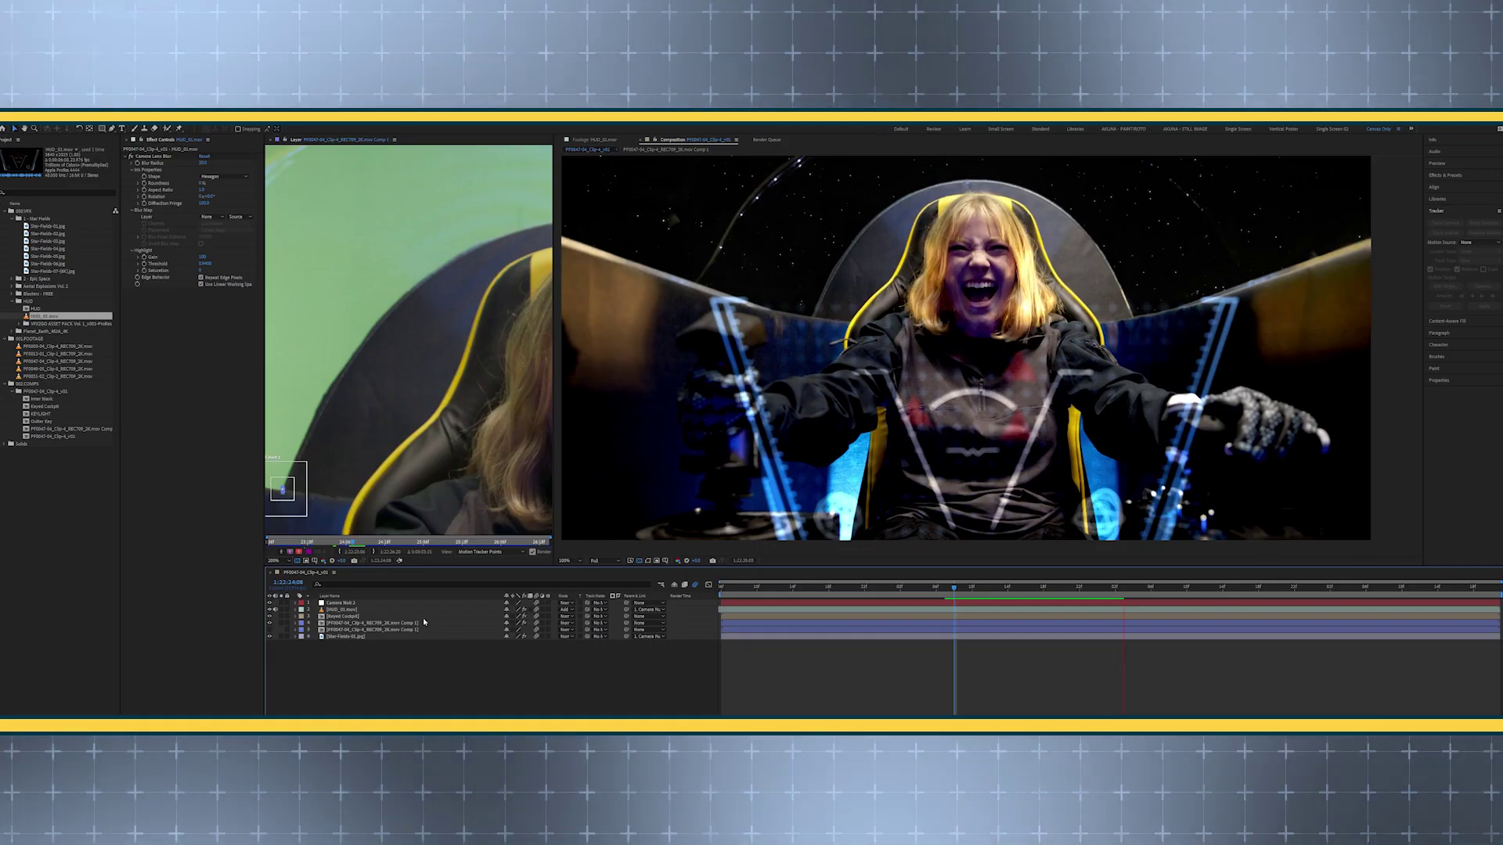
pyautogui.click(398, 609)
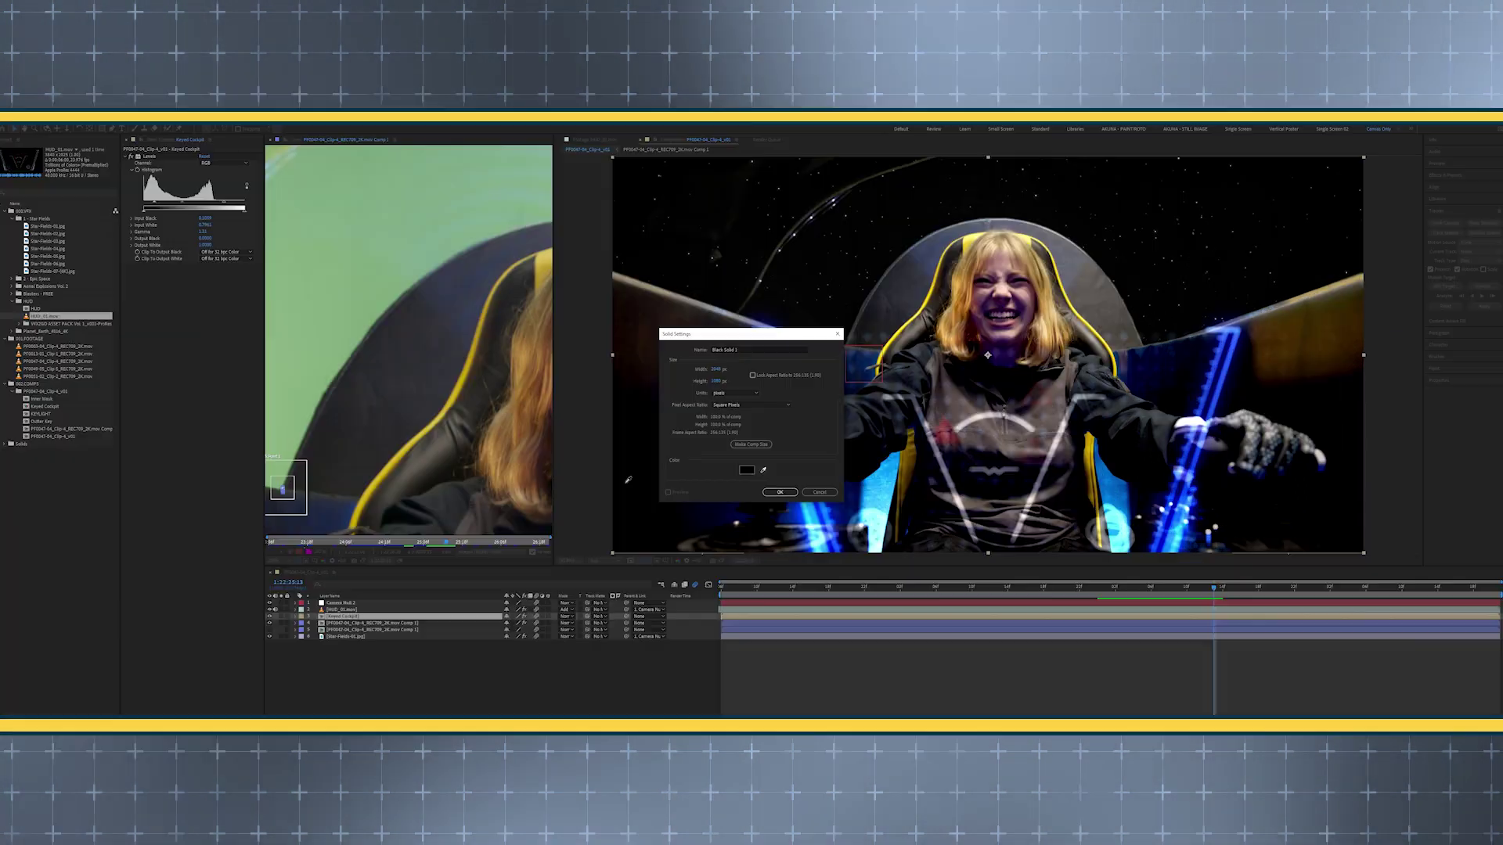
# Create a black solid above Keyed Cockpit and draw a large elliptical mask on it, shifted up around the pilot
pyautogui.click(779, 492)
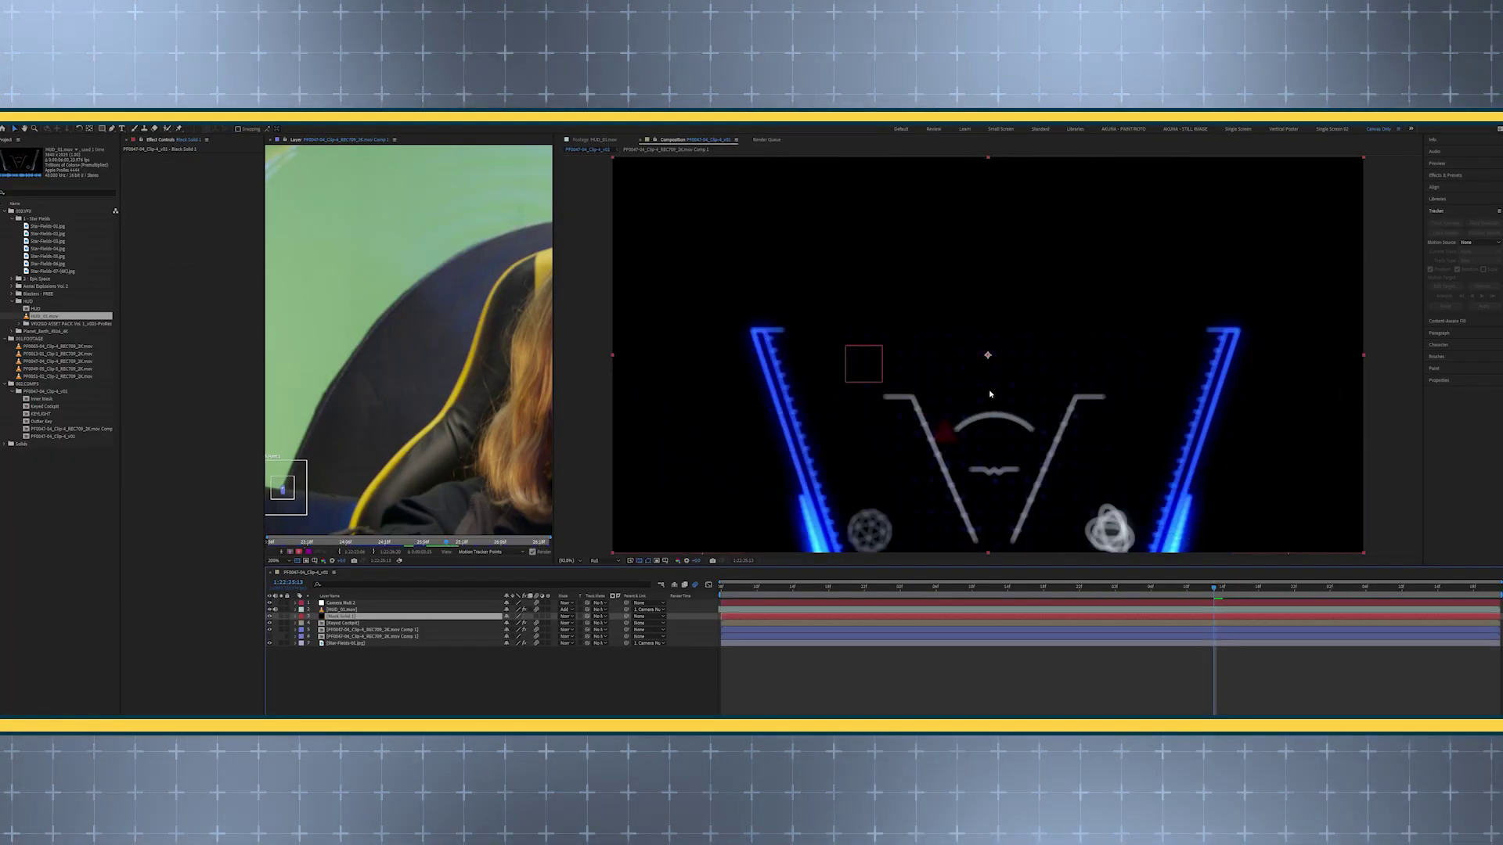
pyautogui.scroll(-2, 990, 395)
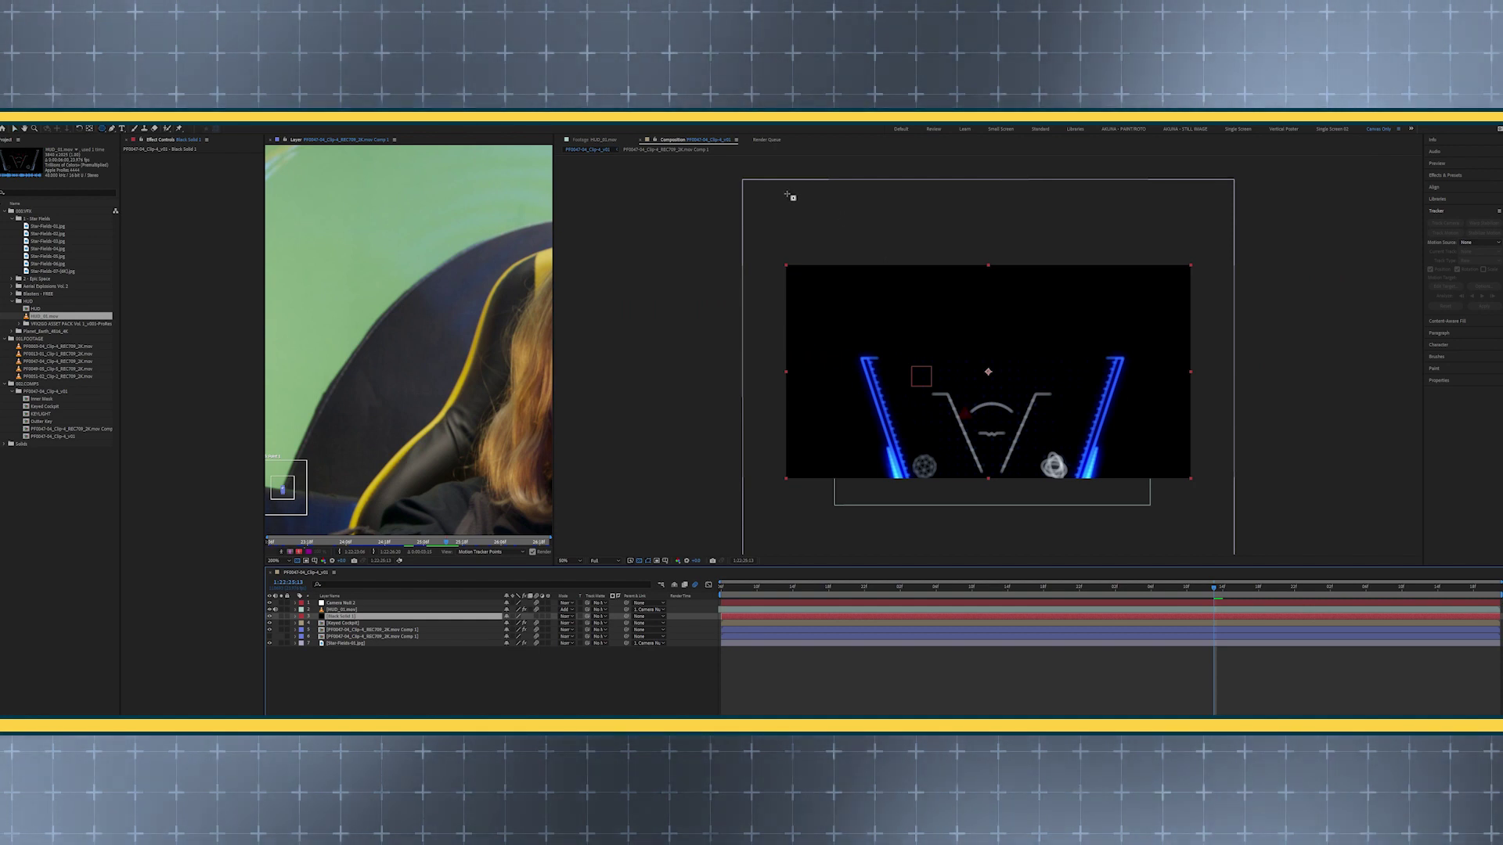
pyautogui.moveTo(764, 172); pyautogui.dragTo(1123, 533)
pyautogui.hotkey('ctrl', 't')
pyautogui.moveTo(983, 397); pyautogui.dragTo(1027, 358)
pyautogui.press('Return')
# Invert the black solid's elliptical mask and feather its edge to form a vignette around the pilot
pyautogui.press('m')
pyautogui.press('m')
pyautogui.click(534, 624)
pyautogui.moveTo(517, 637); pyautogui.dragTo(560, 635)
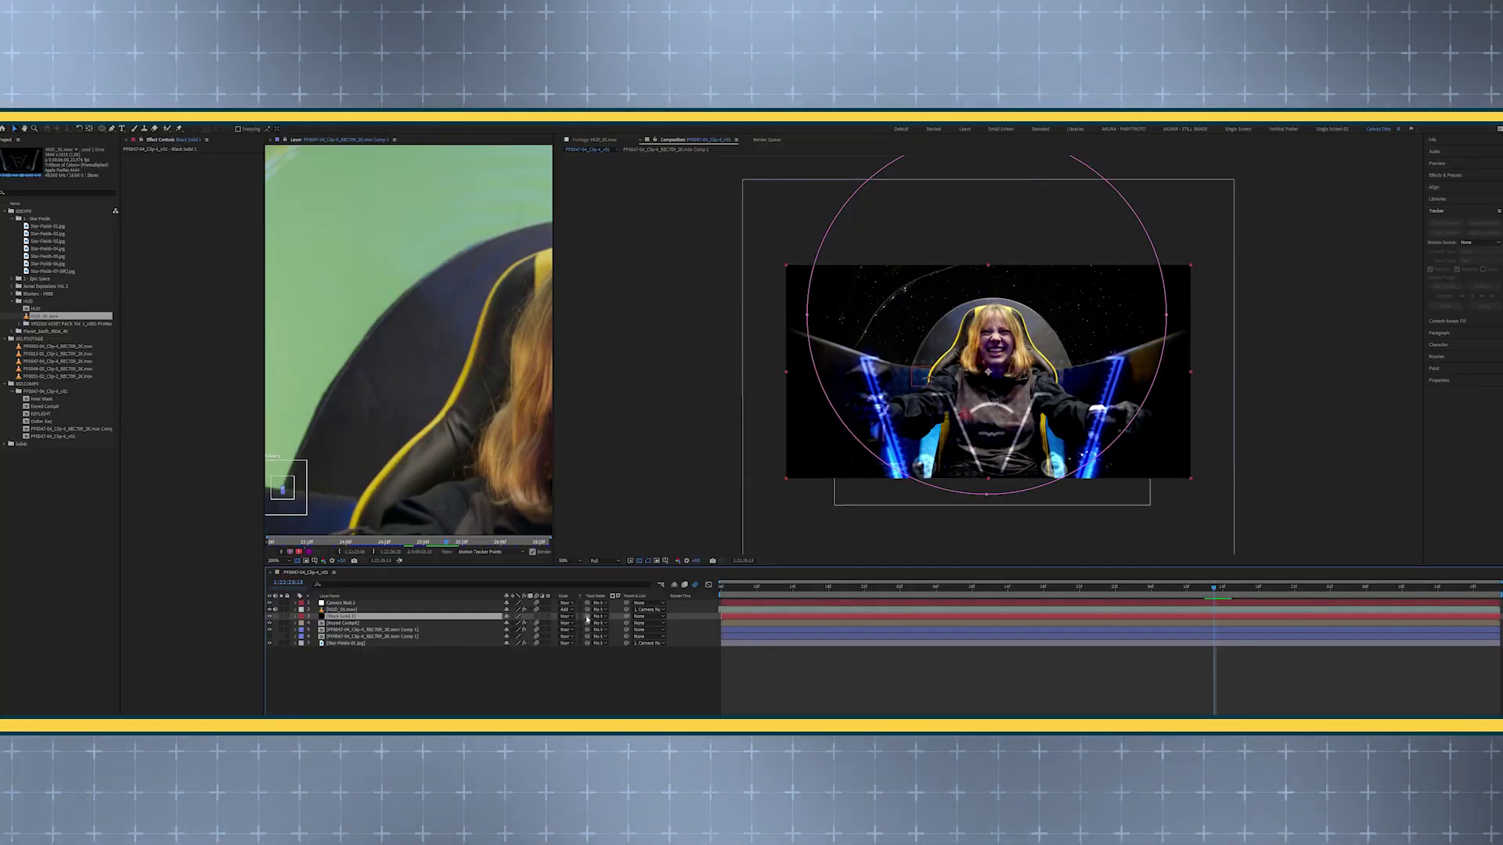
# Set the Keyed Cockpit layer as the track matte for the black vignette solid
pyautogui.moveTo(587, 620); pyautogui.dragTo(542, 624)
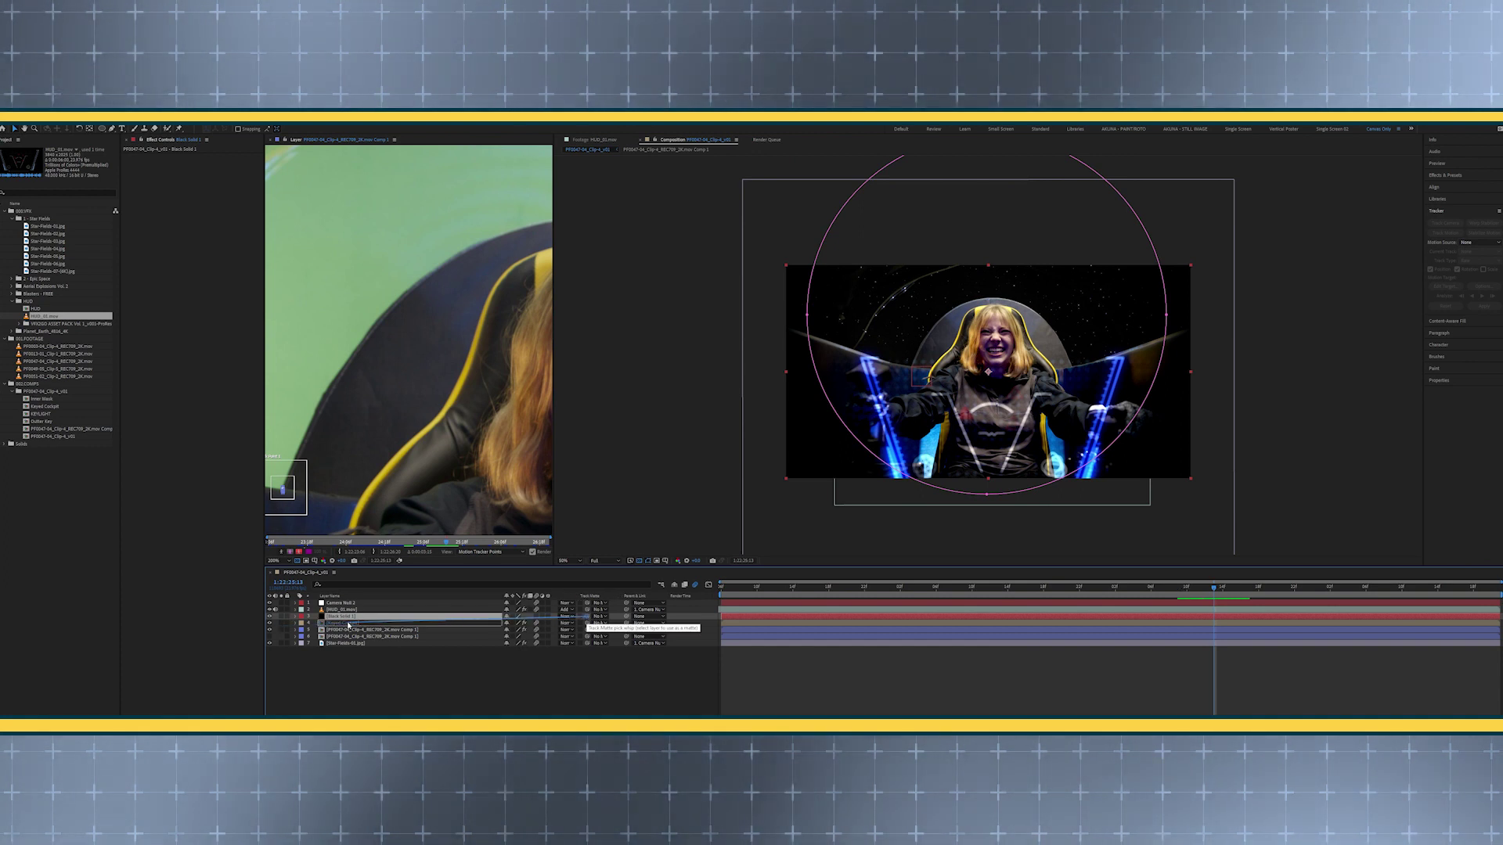
pyautogui.click(494, 696)
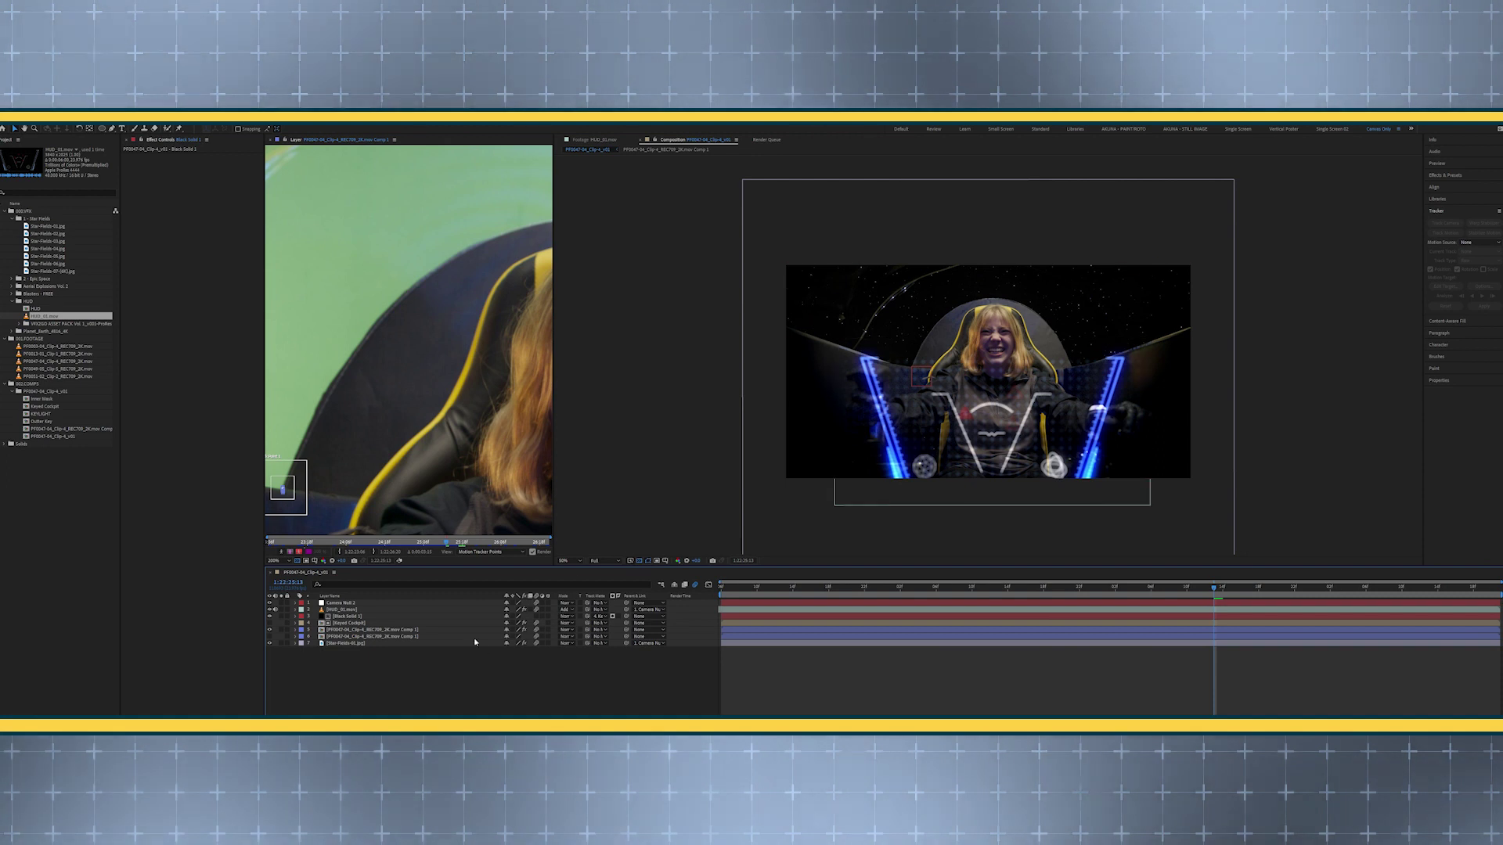
pyautogui.click(394, 622)
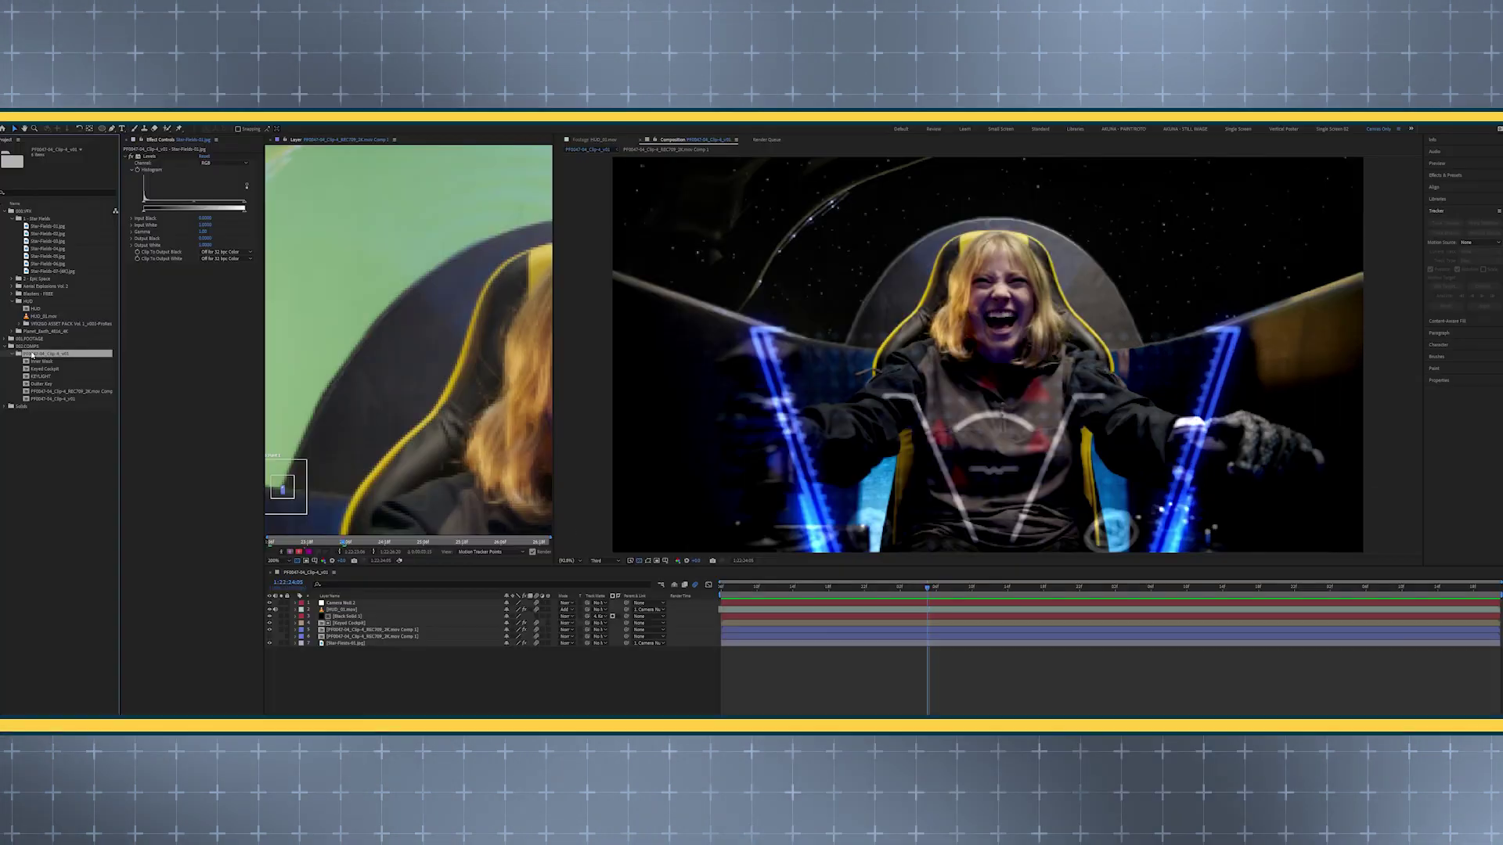
# Create a new composition named Explosions and add a camera and a 3D null to it
pyautogui.hotkey('ctrl', 'n')
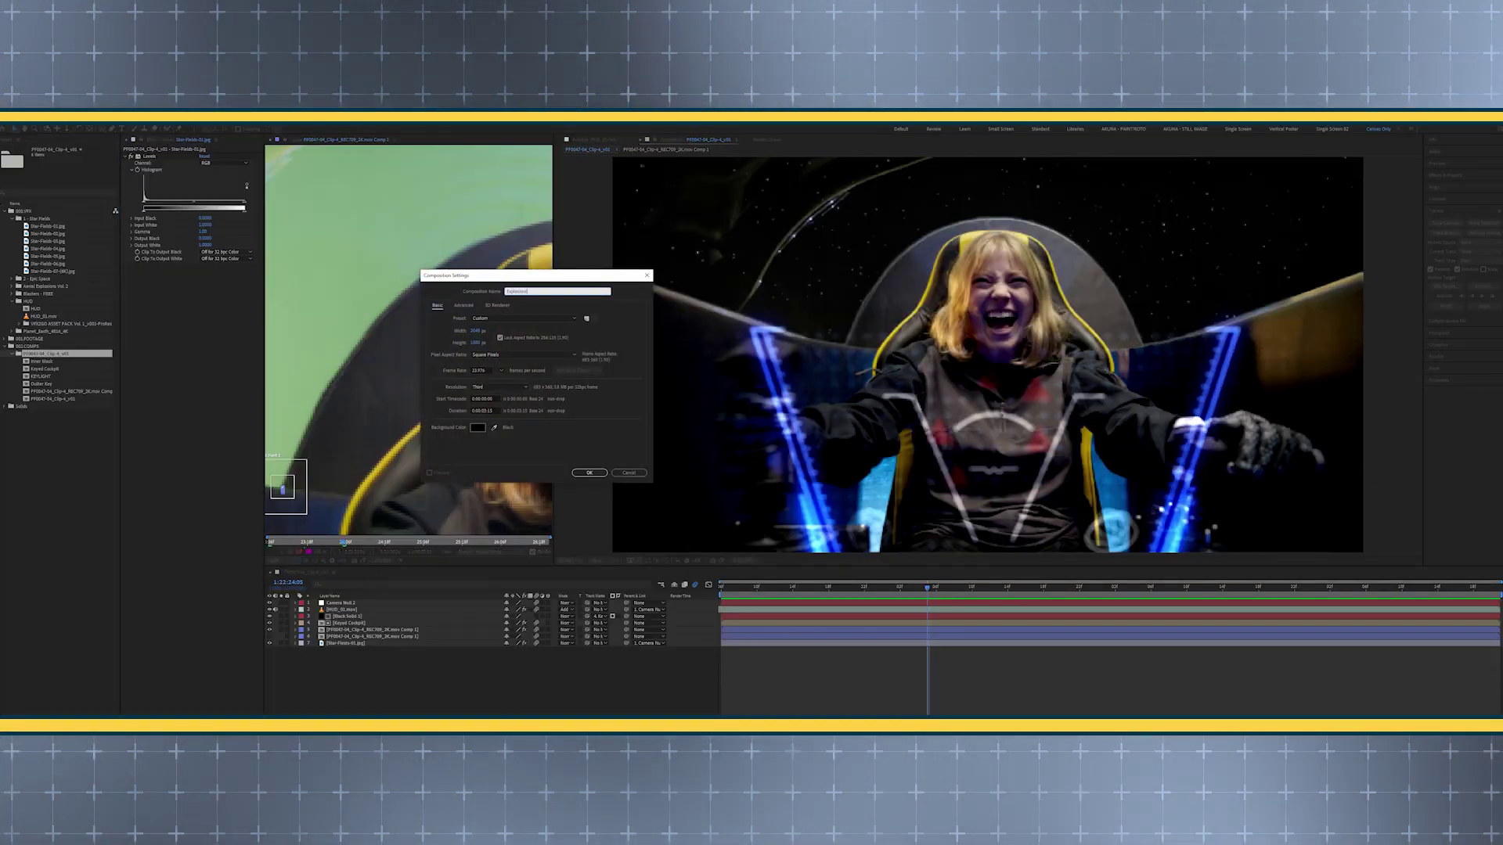
pyautogui.press('Return')
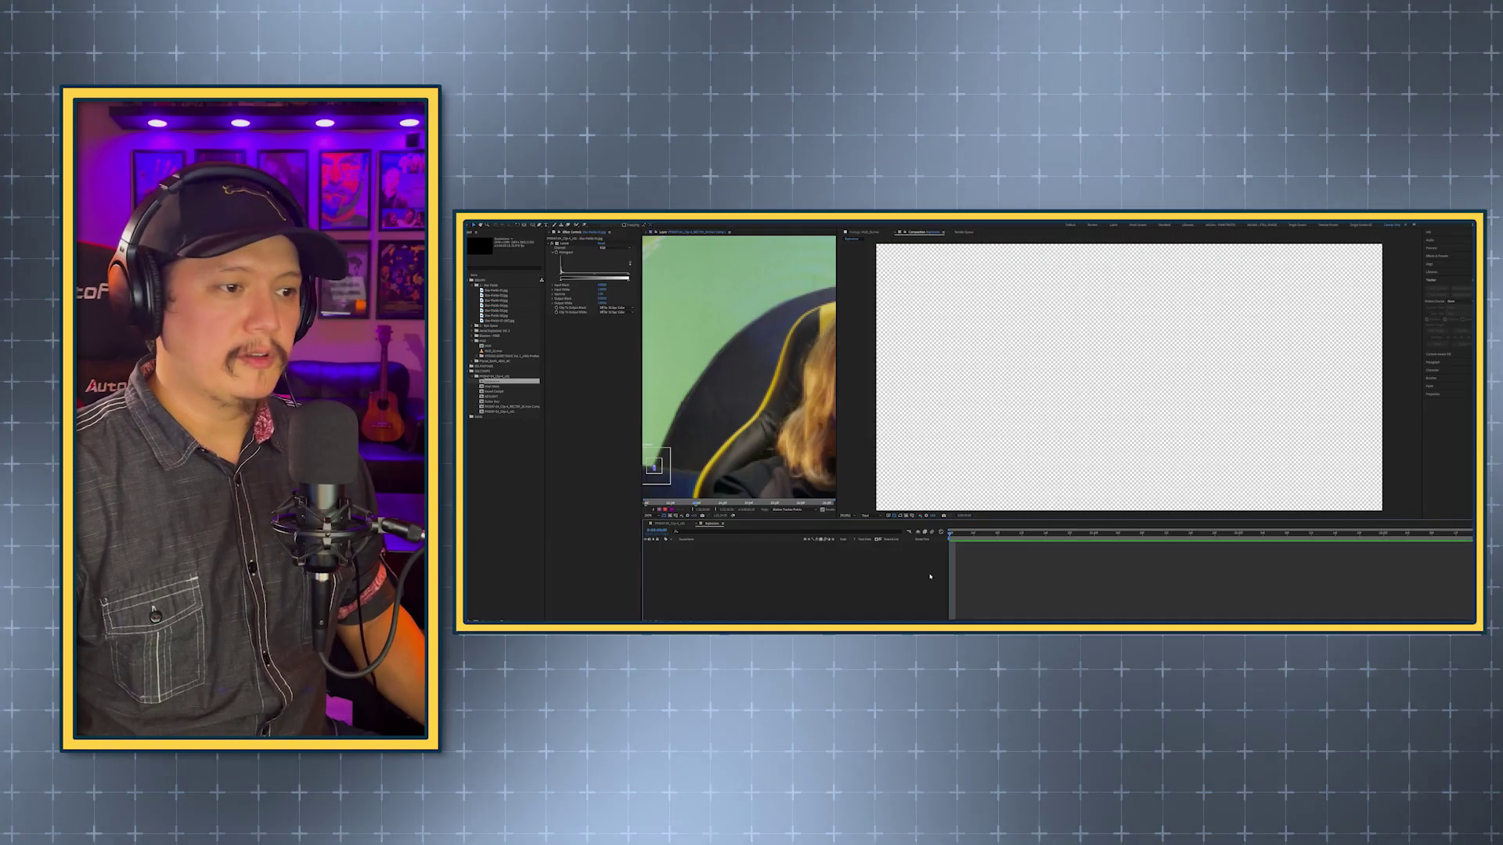
pyautogui.hotkey('ctrl', 'alt', 'shift', 'c')
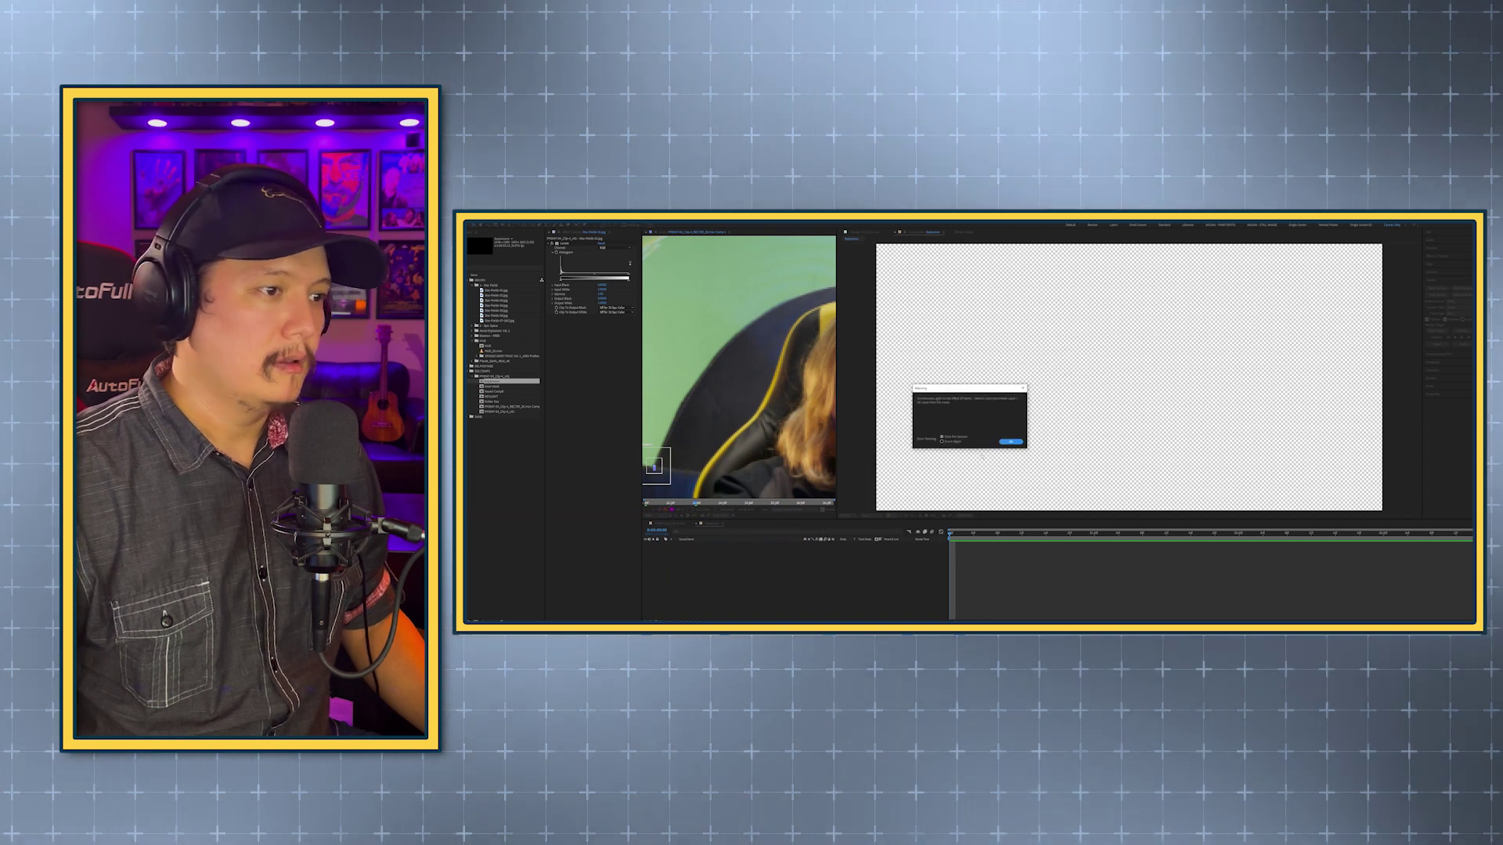
pyautogui.click(1022, 476)
pyautogui.hotkey('ctrl', 'alt', 'shift', 'y')
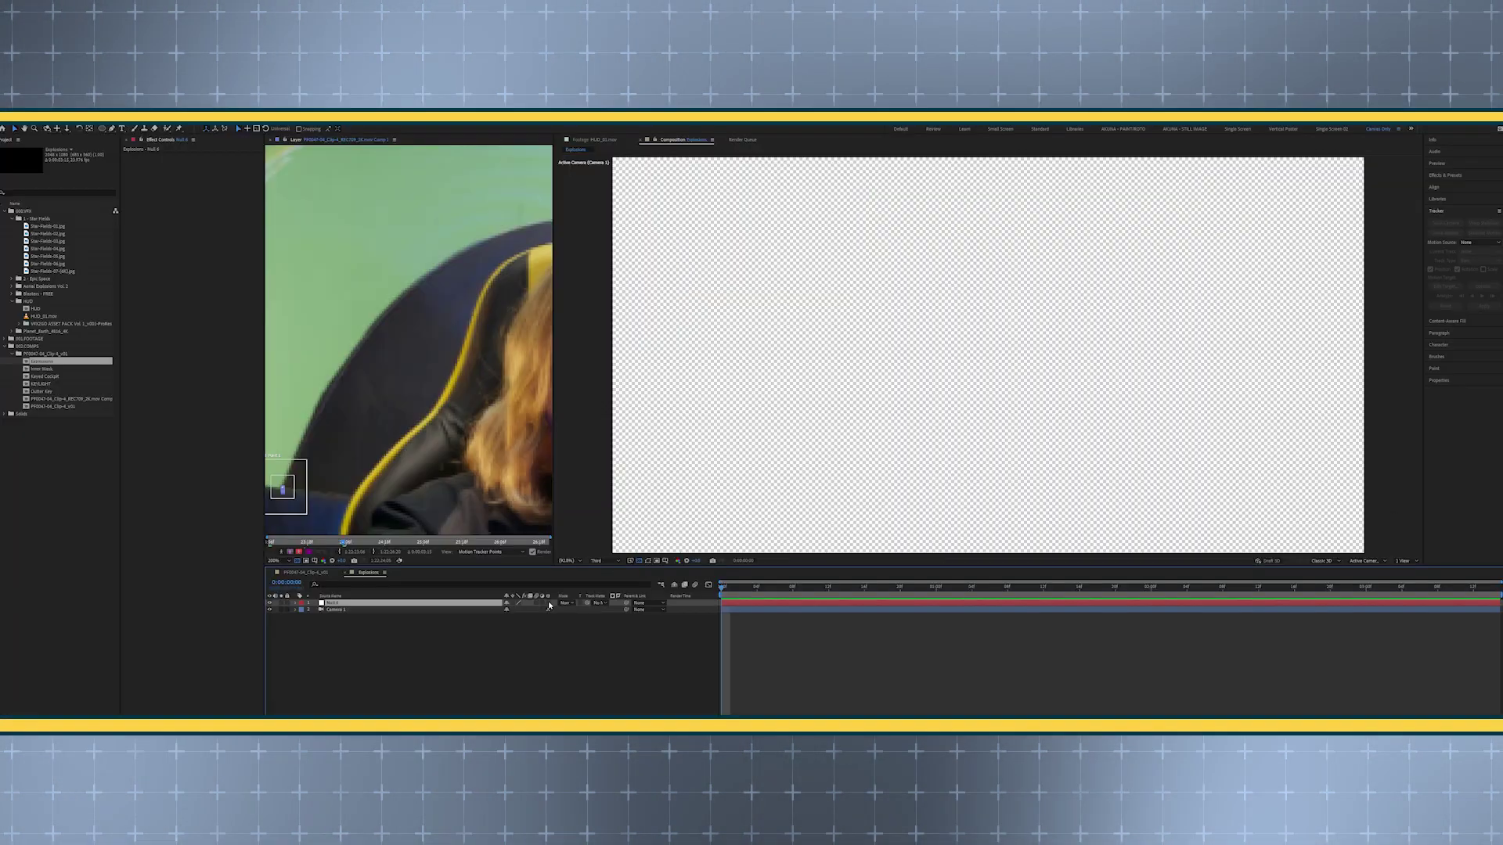
pyautogui.click(549, 603)
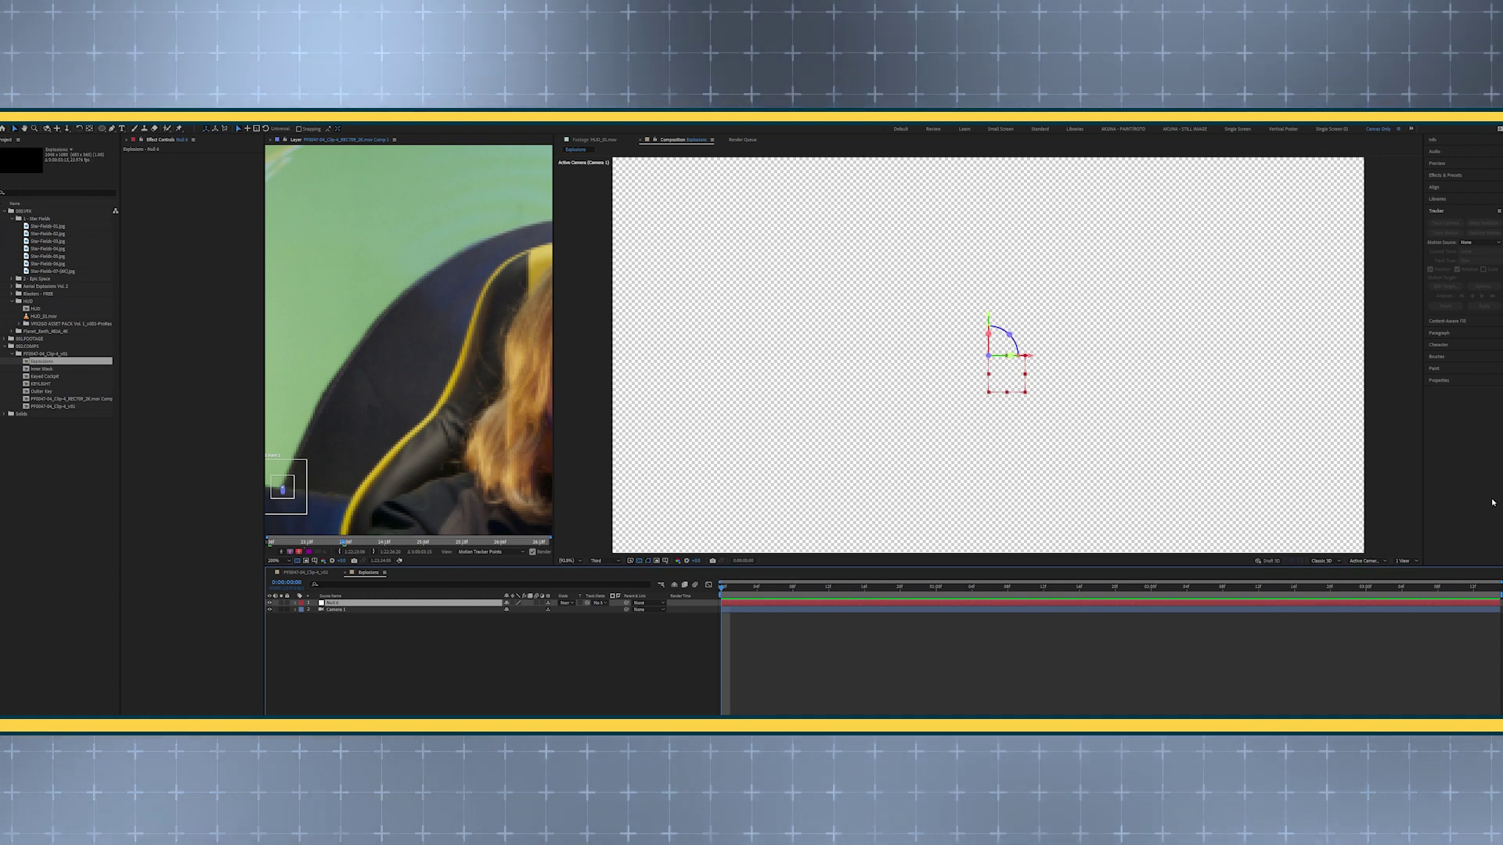
# Show the Explosions comp in two side-by-side views, Custom View 1 and Active Camera, and close the layer viewer
pyautogui.click(1408, 576)
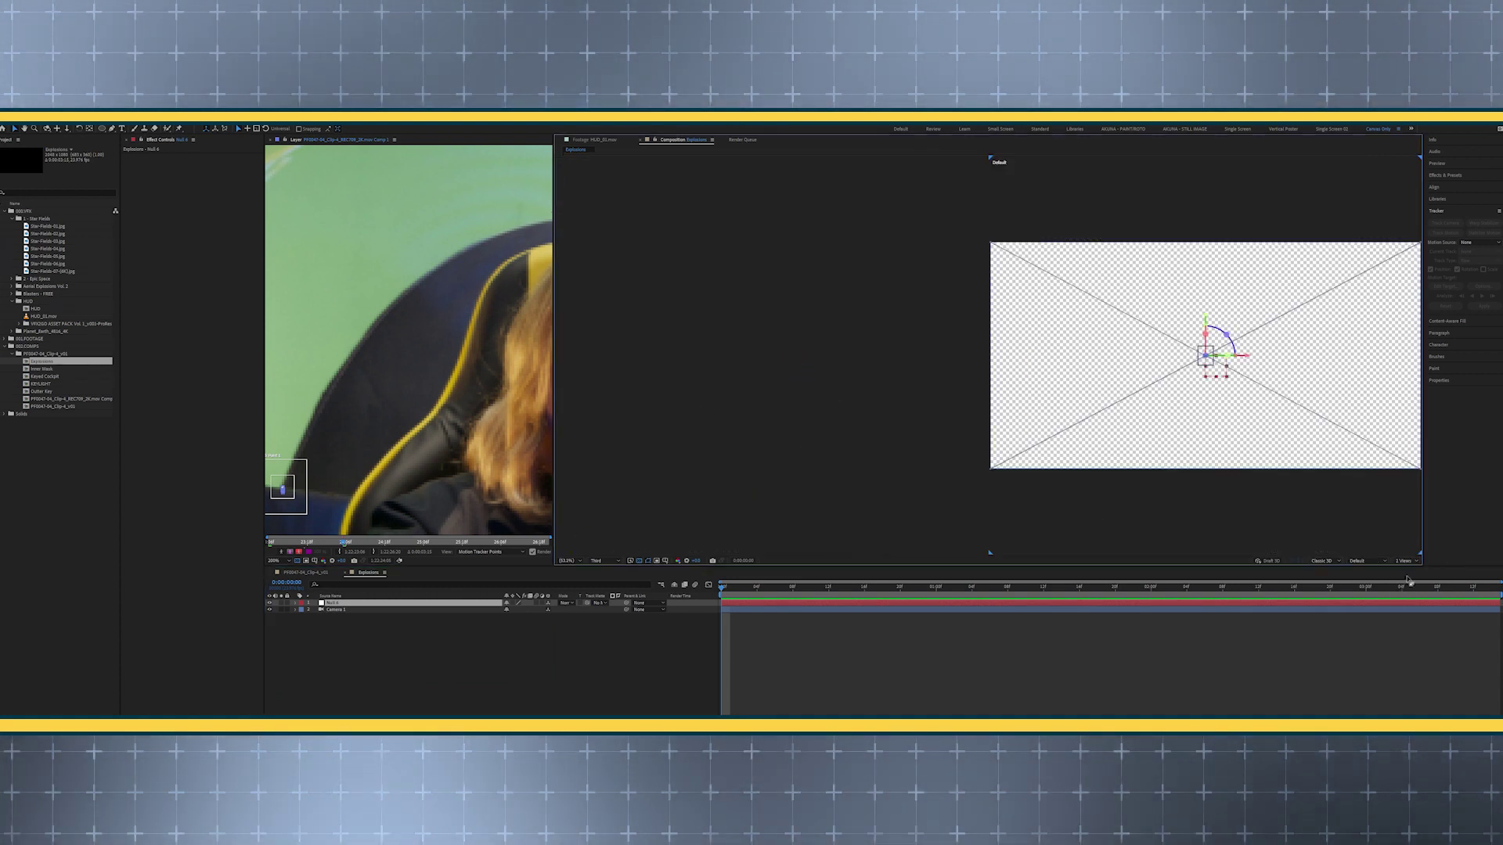
pyautogui.click(280, 141)
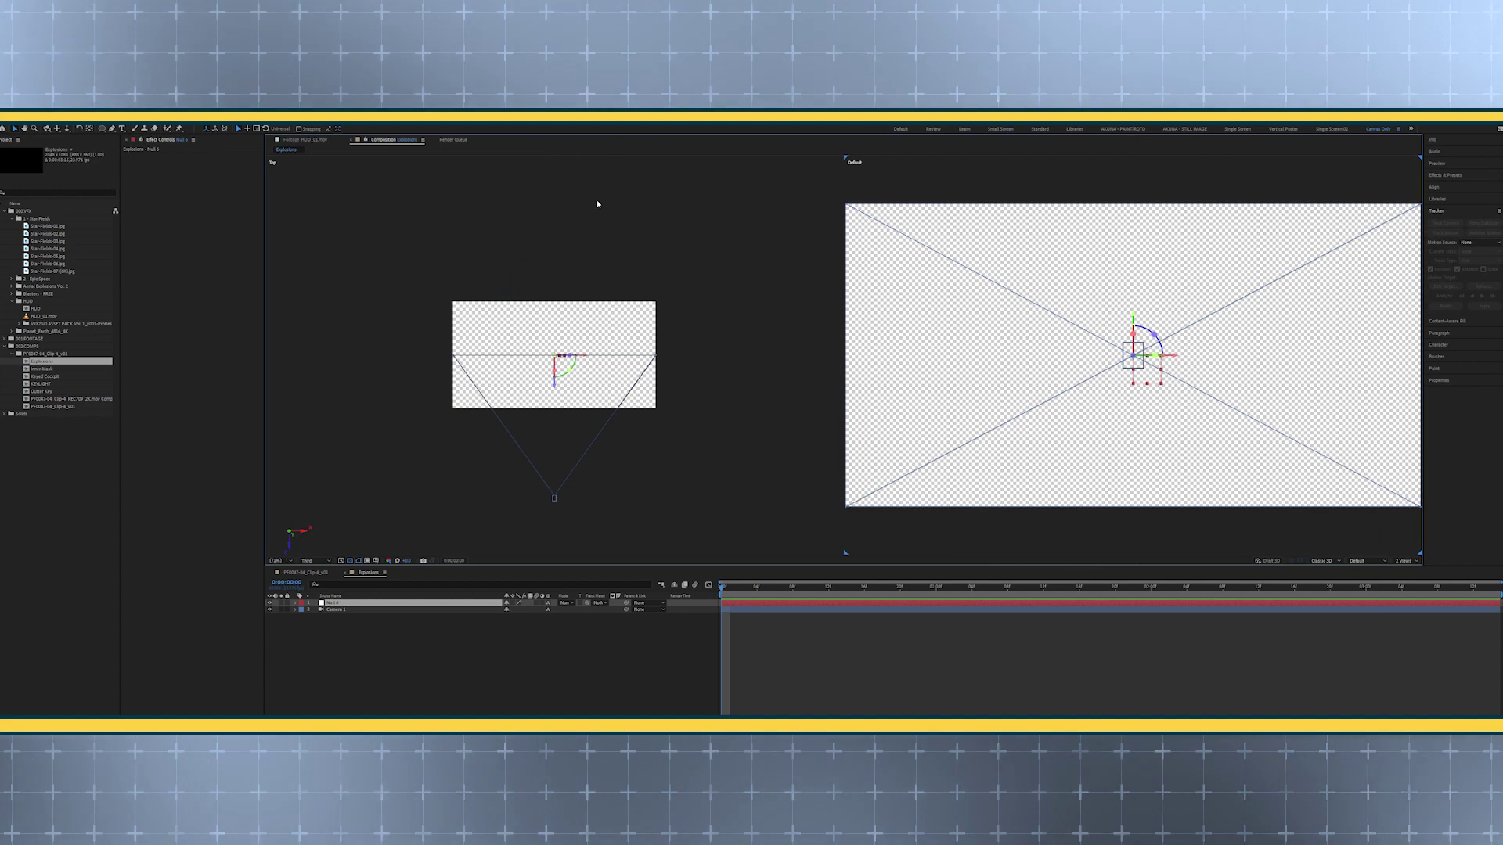
pyautogui.click(1356, 562)
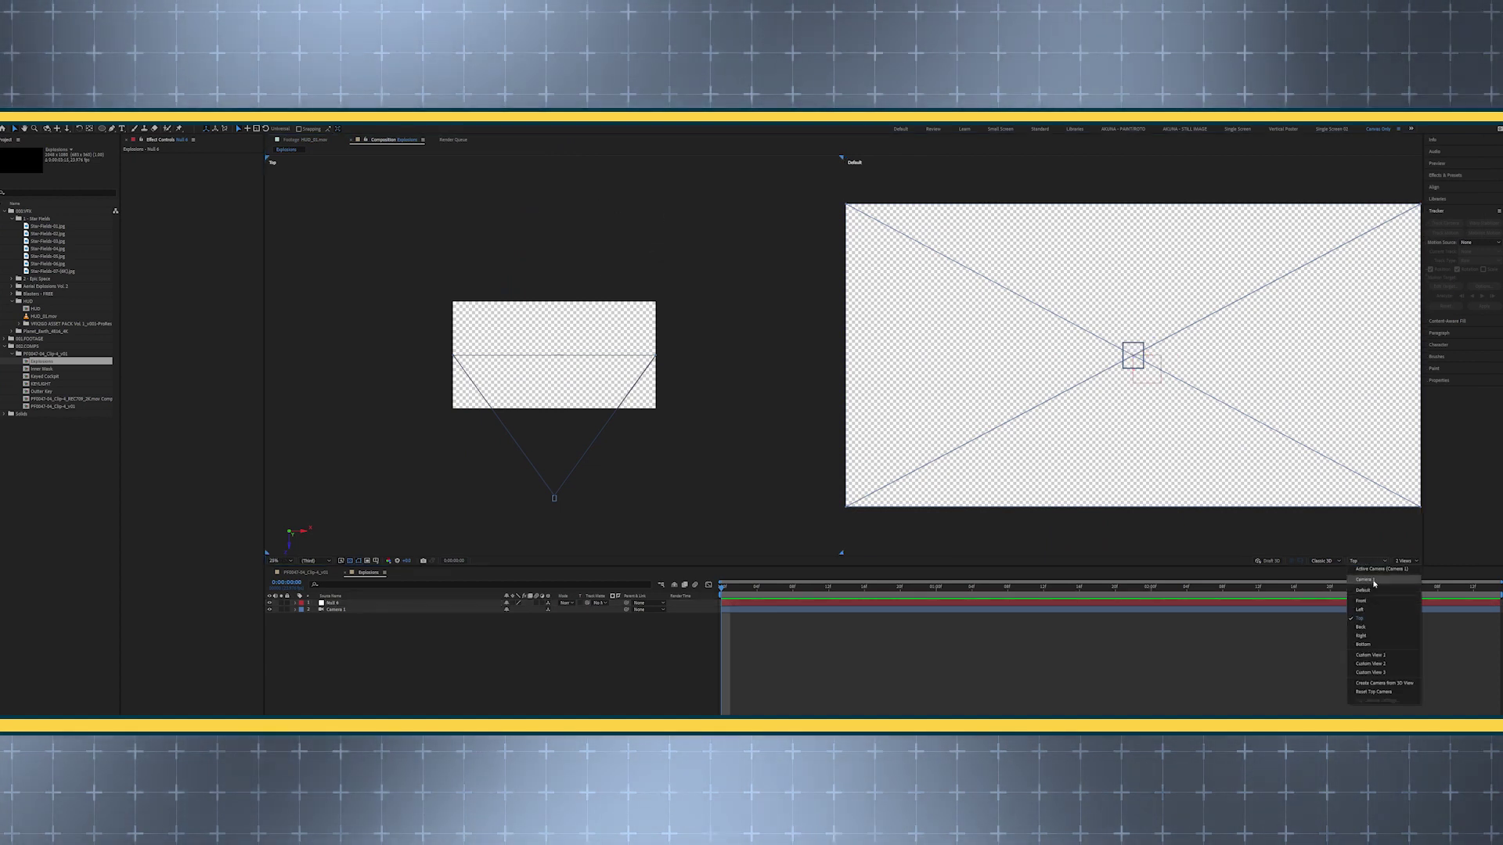
pyautogui.click(1374, 655)
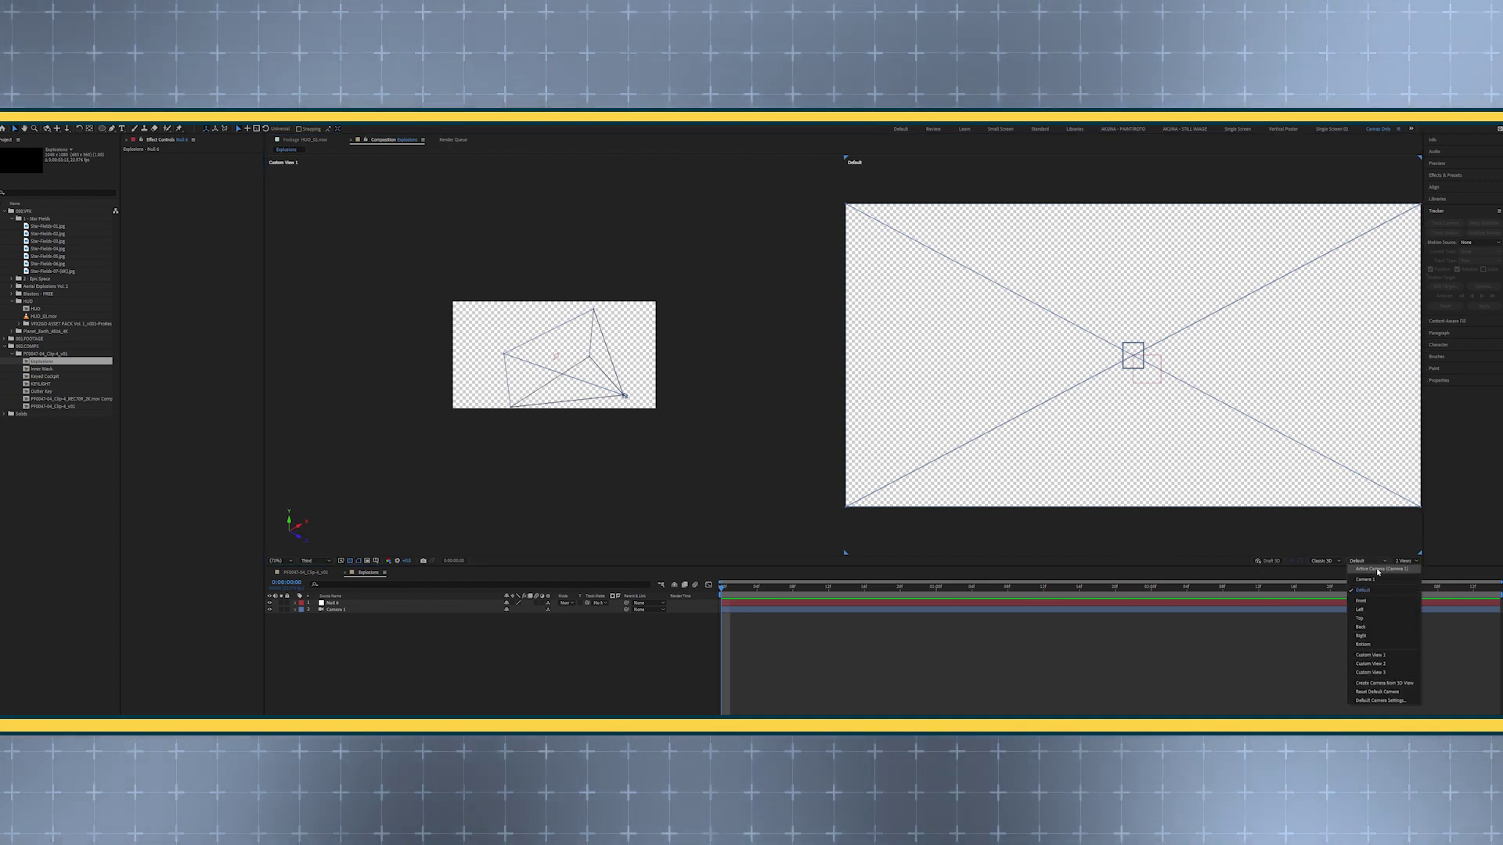
pyautogui.click(1378, 570)
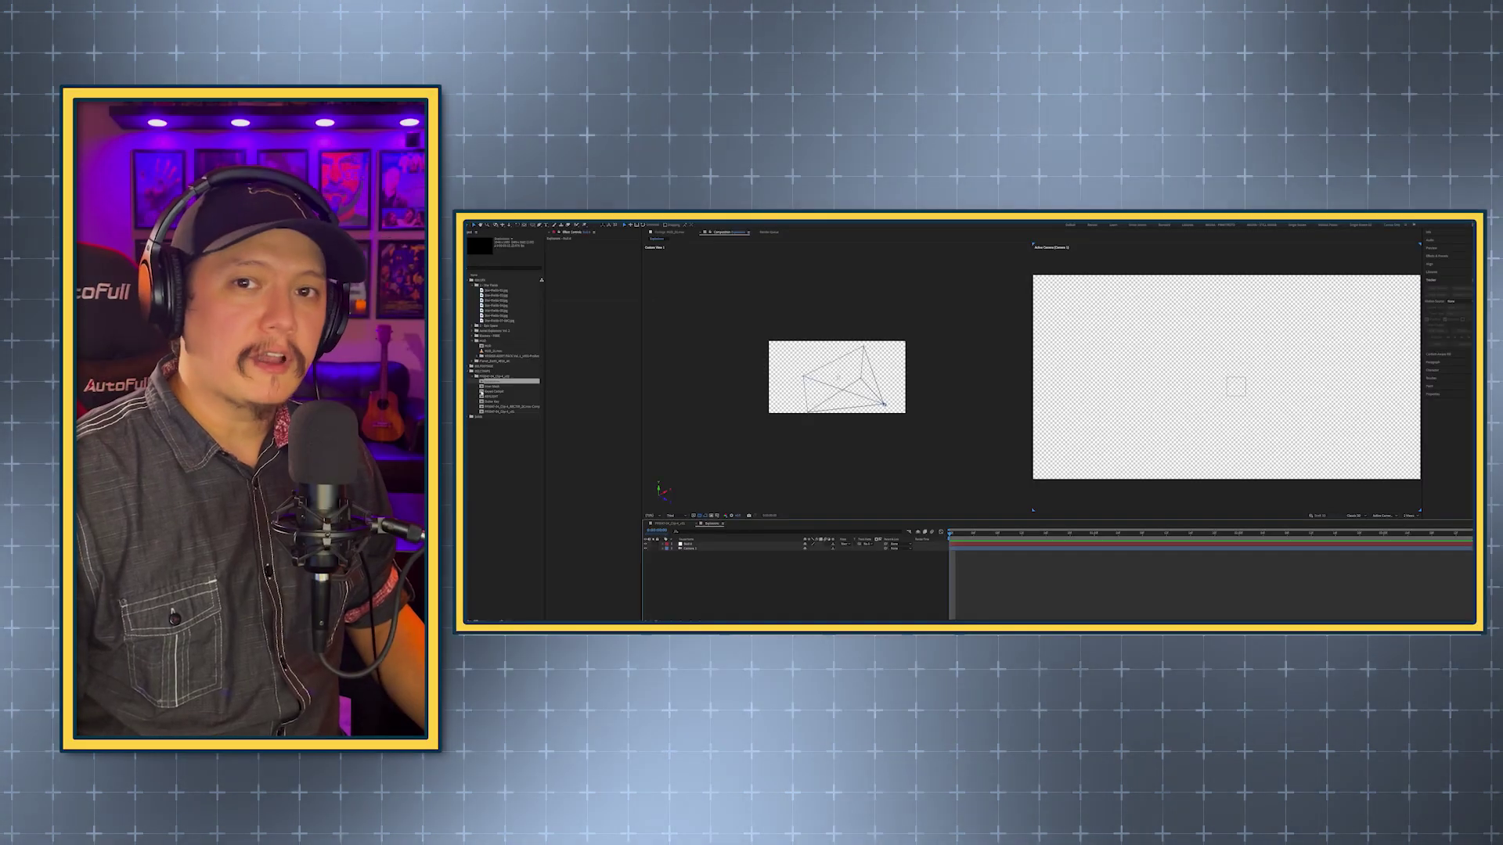
# Add Keyed Cockpit to the Explosions comp beneath the camera and place the tracked Camera Null 2 above the other layers
pyautogui.click(495, 391)
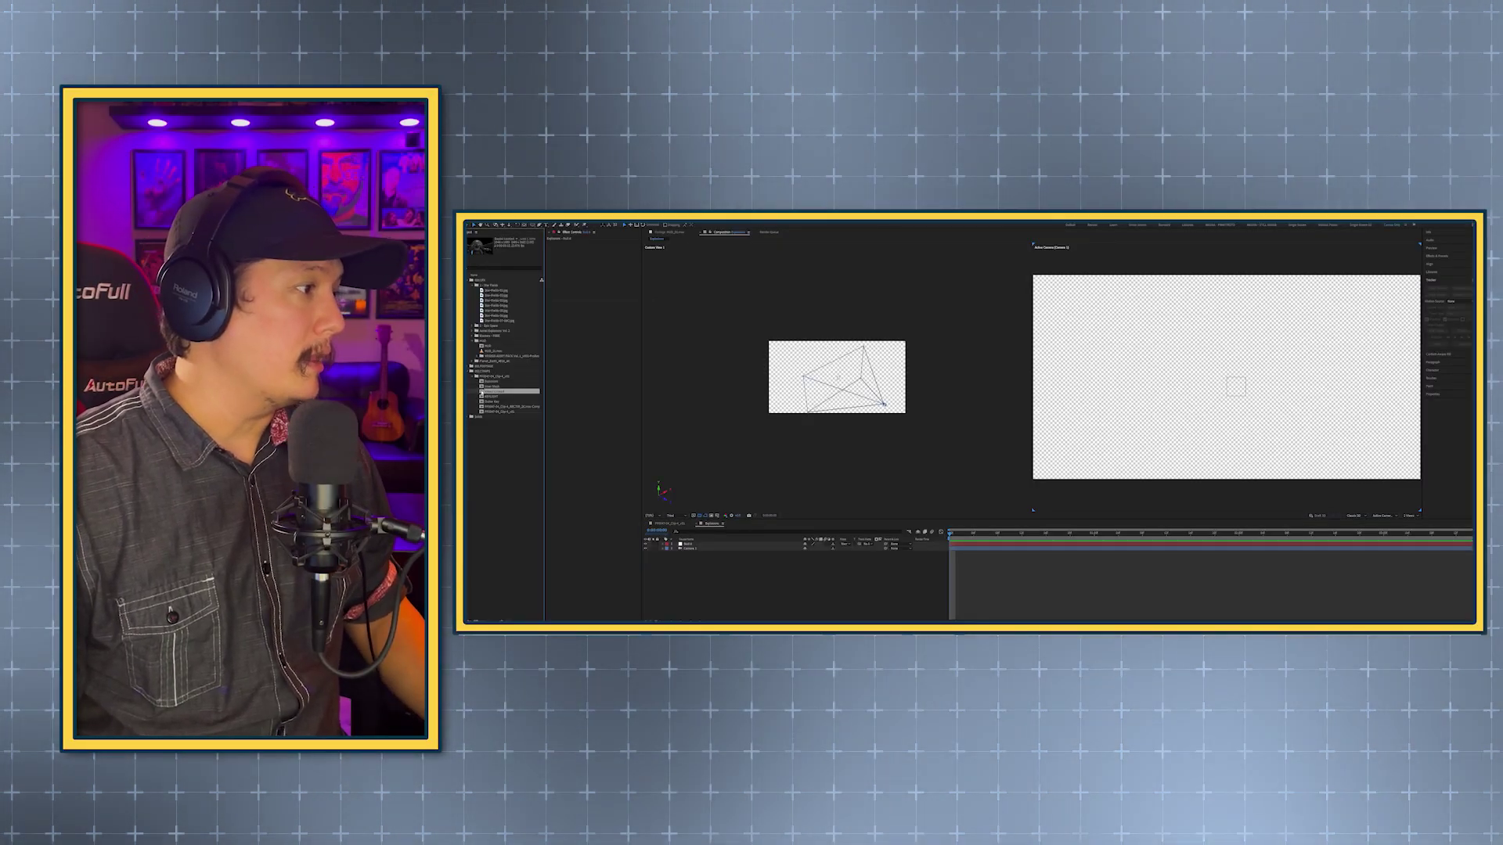
pyautogui.moveTo(494, 391); pyautogui.dragTo(715, 568)
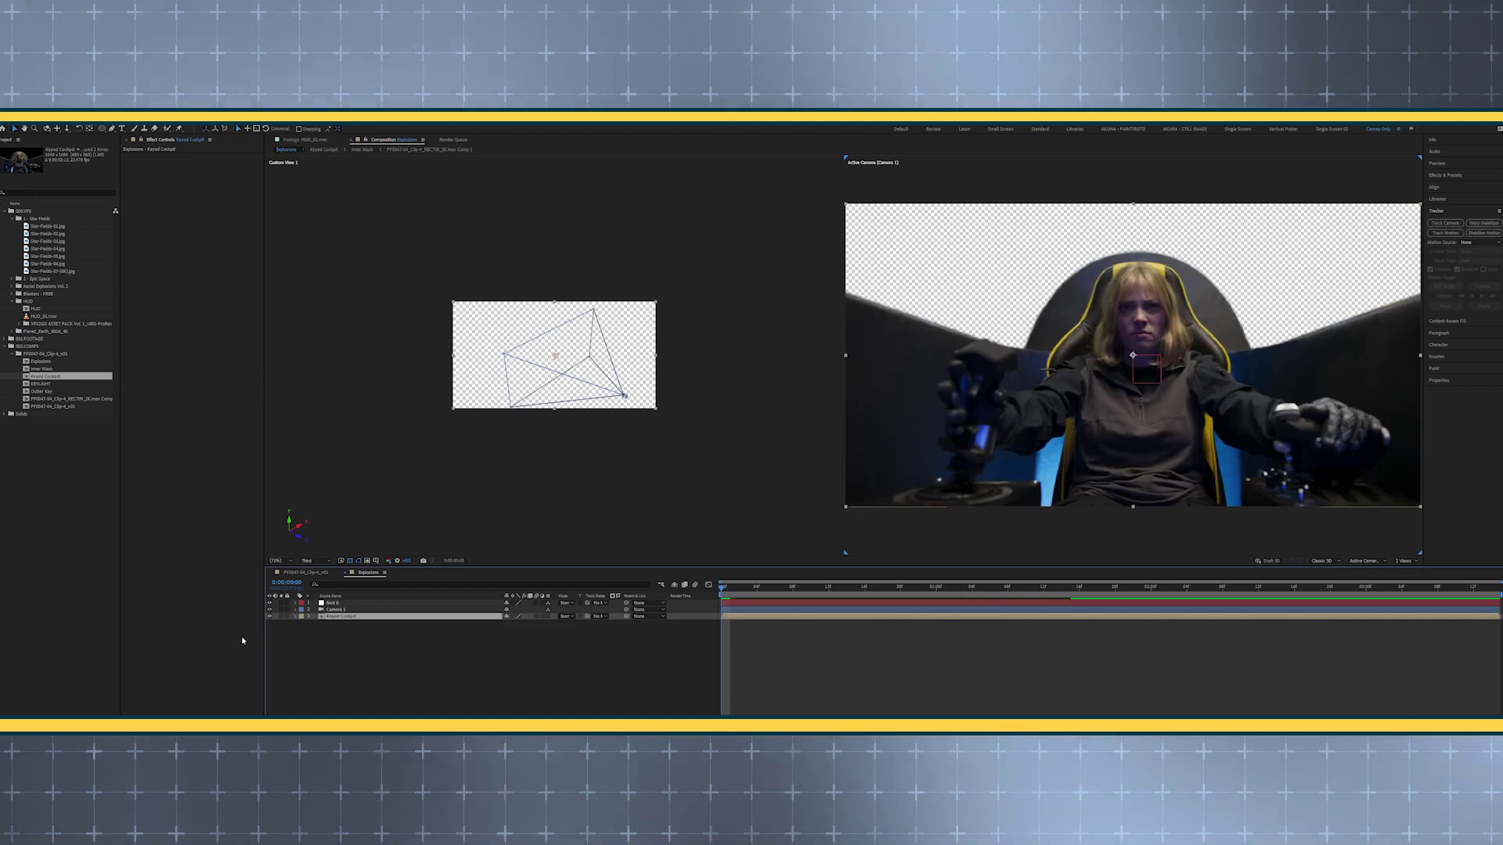
pyautogui.hotkey('ctrl', 'alt', 'shift', 'y')
pyautogui.click(381, 646)
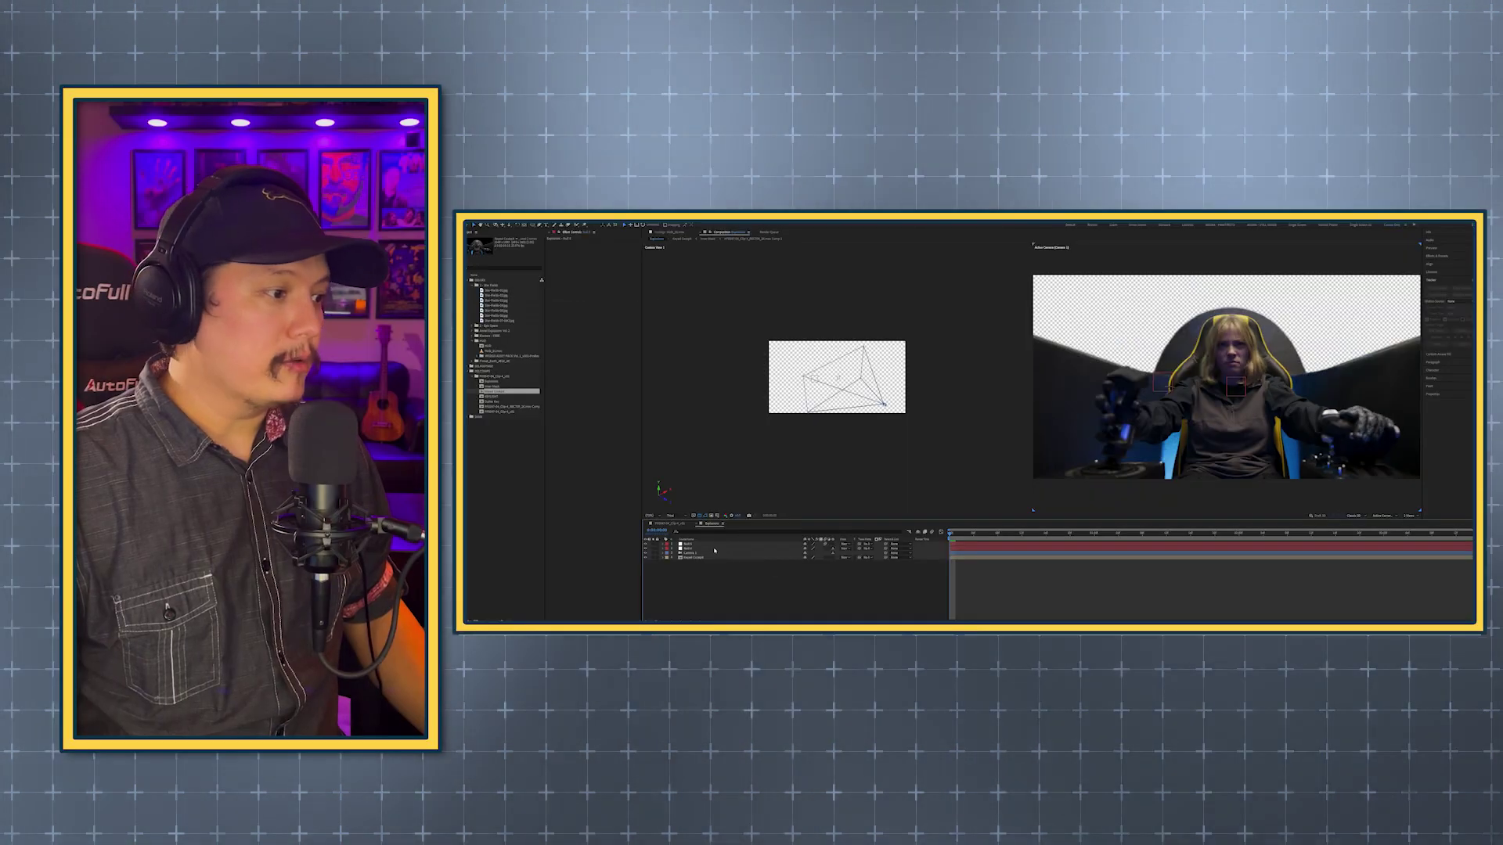
# Reveal the Point of Interest property of the camera layer
pyautogui.click(714, 549)
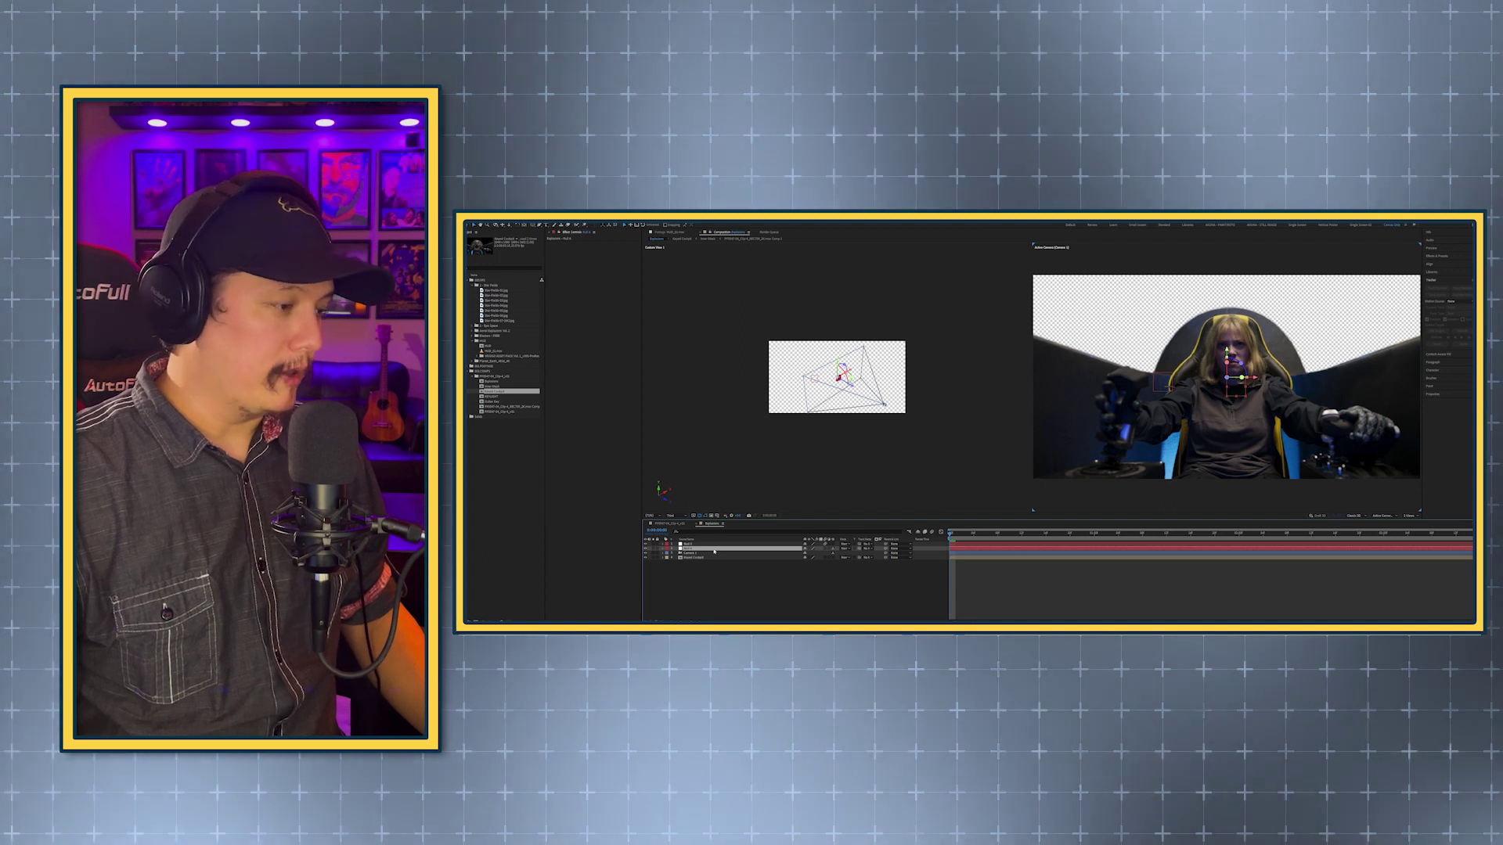
pyautogui.click(729, 585)
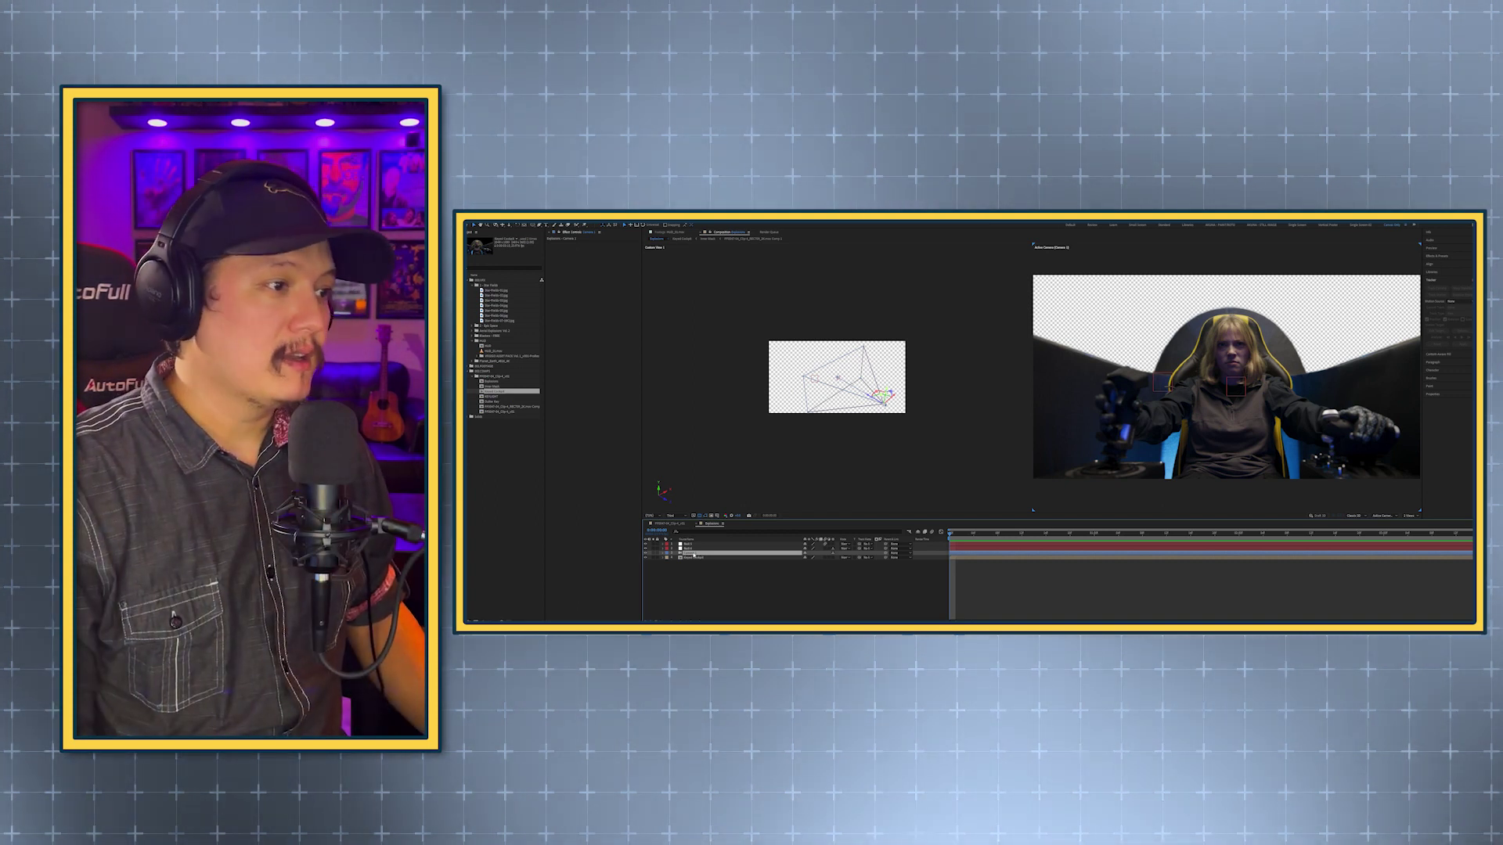
pyautogui.press('a')
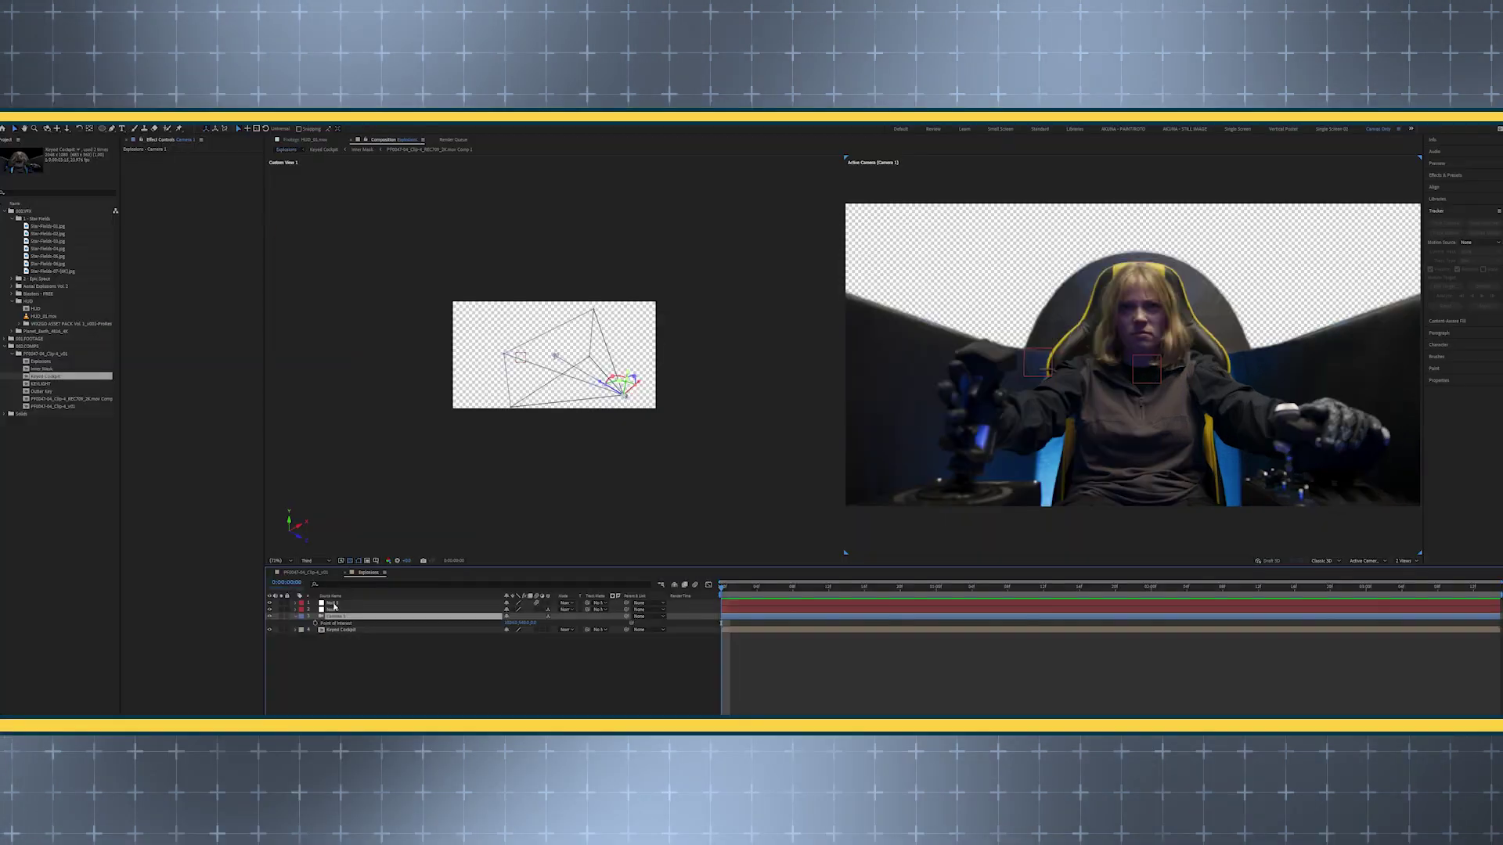
# Color-label the Camera Null 2 layer yellow and the 3D null layer green
pyautogui.click(700, 545)
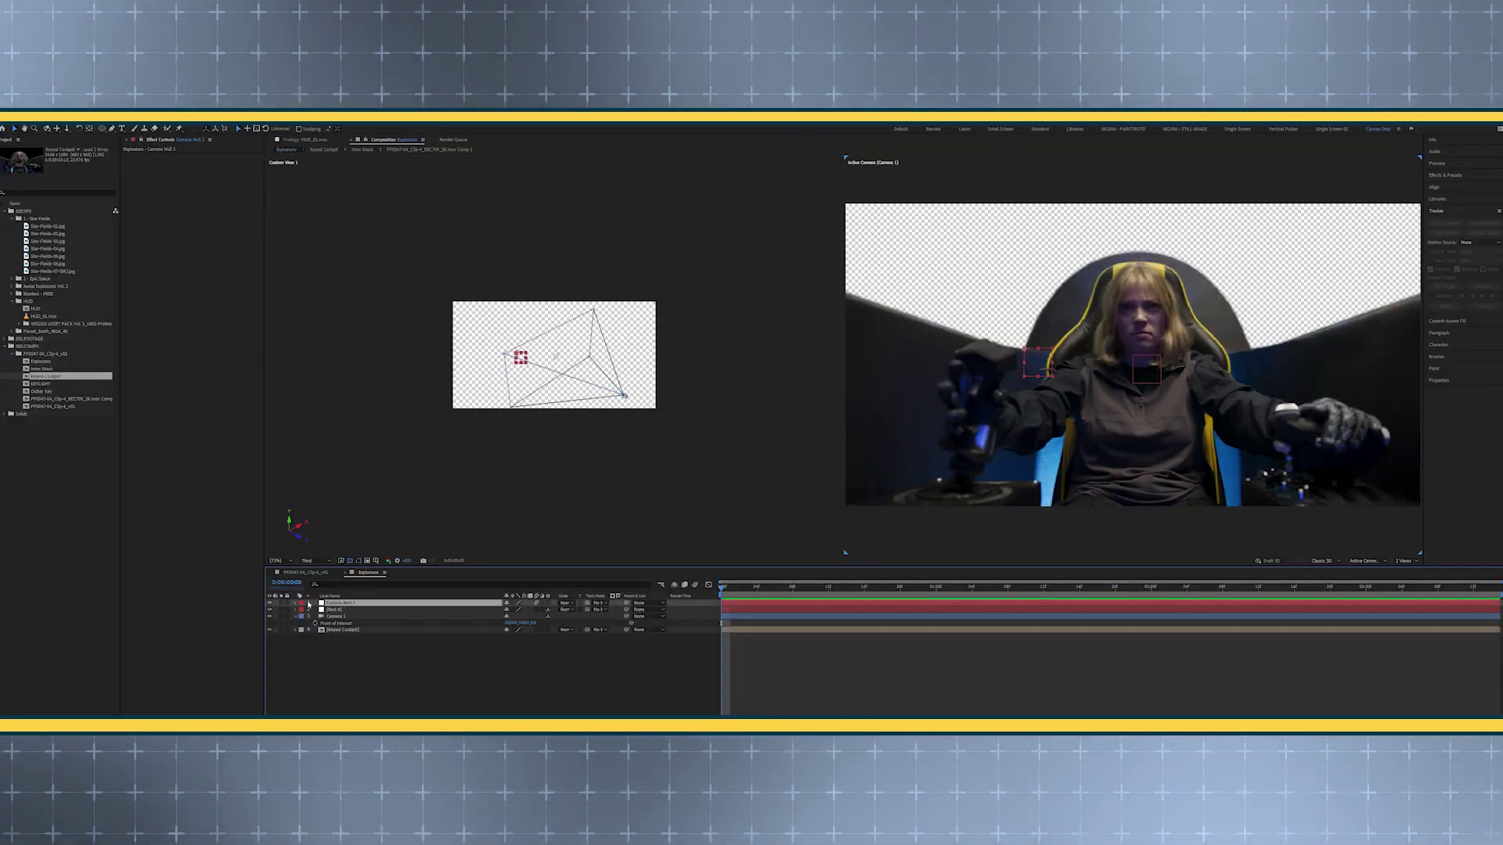
pyautogui.click(302, 605)
pyautogui.click(332, 468)
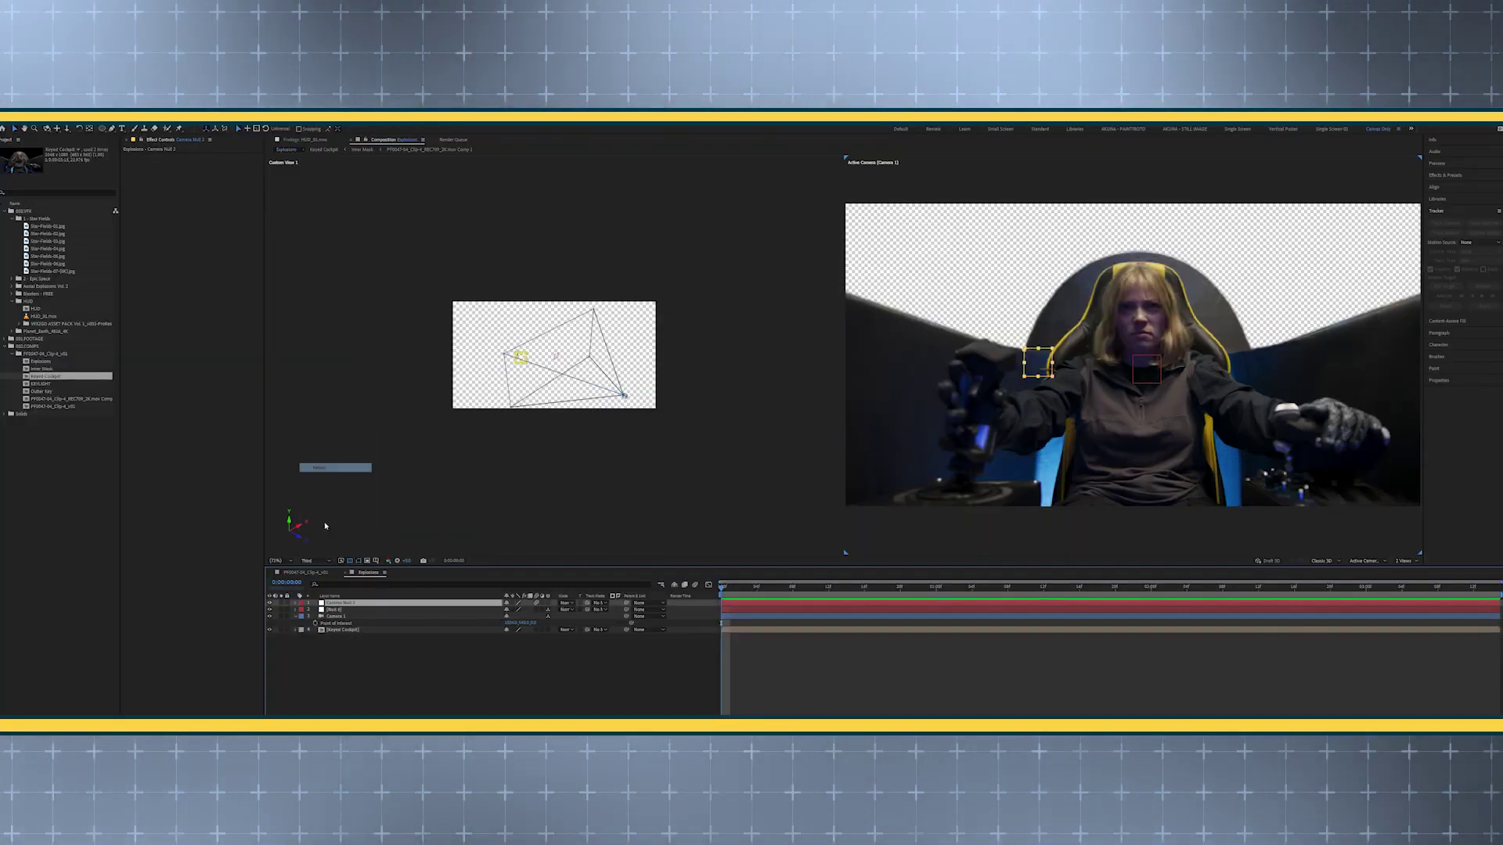
pyautogui.click(339, 611)
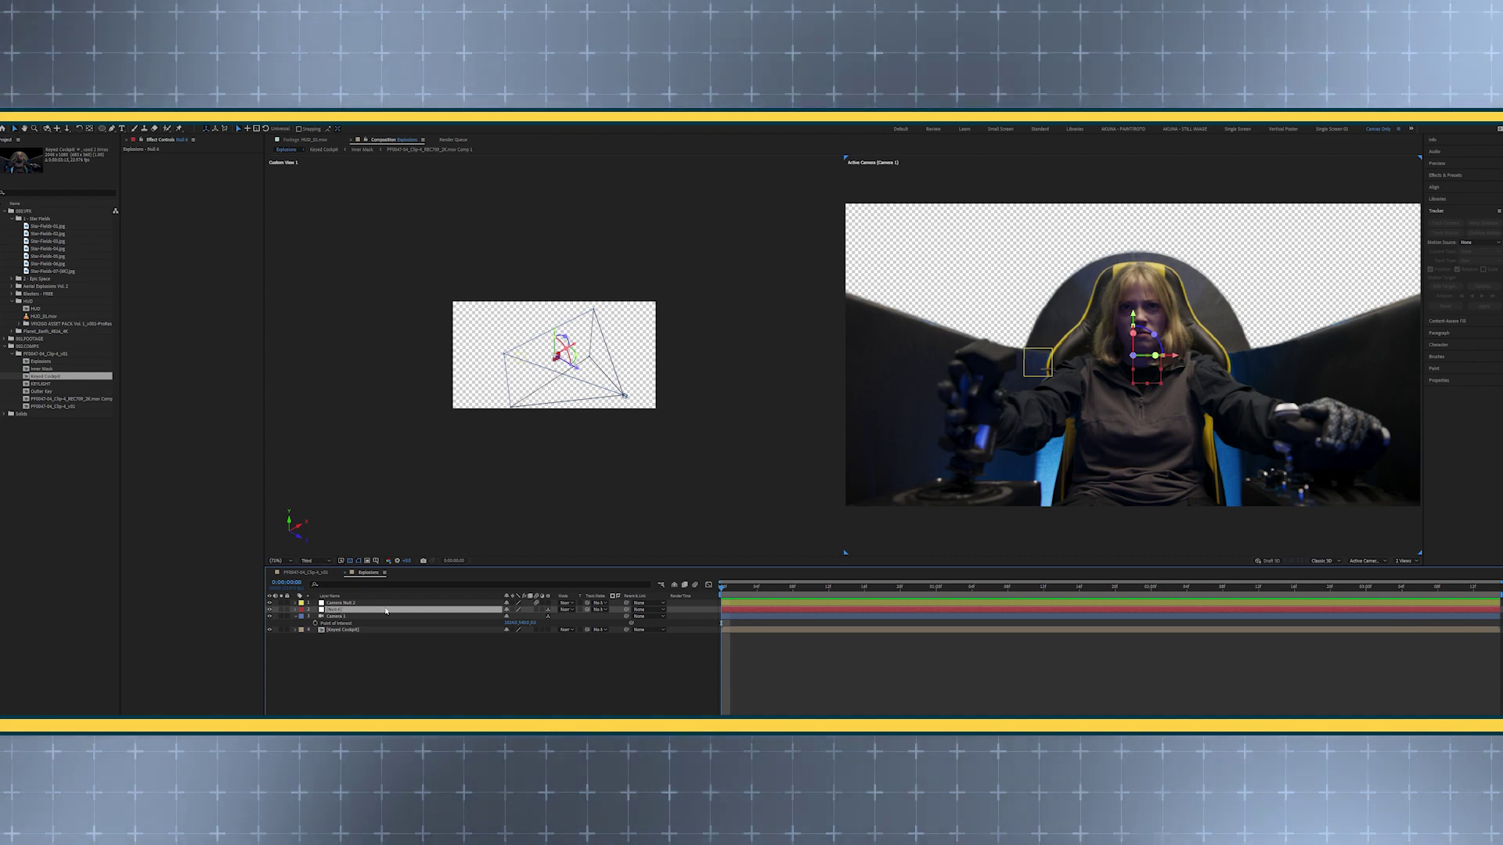
pyautogui.click(302, 610)
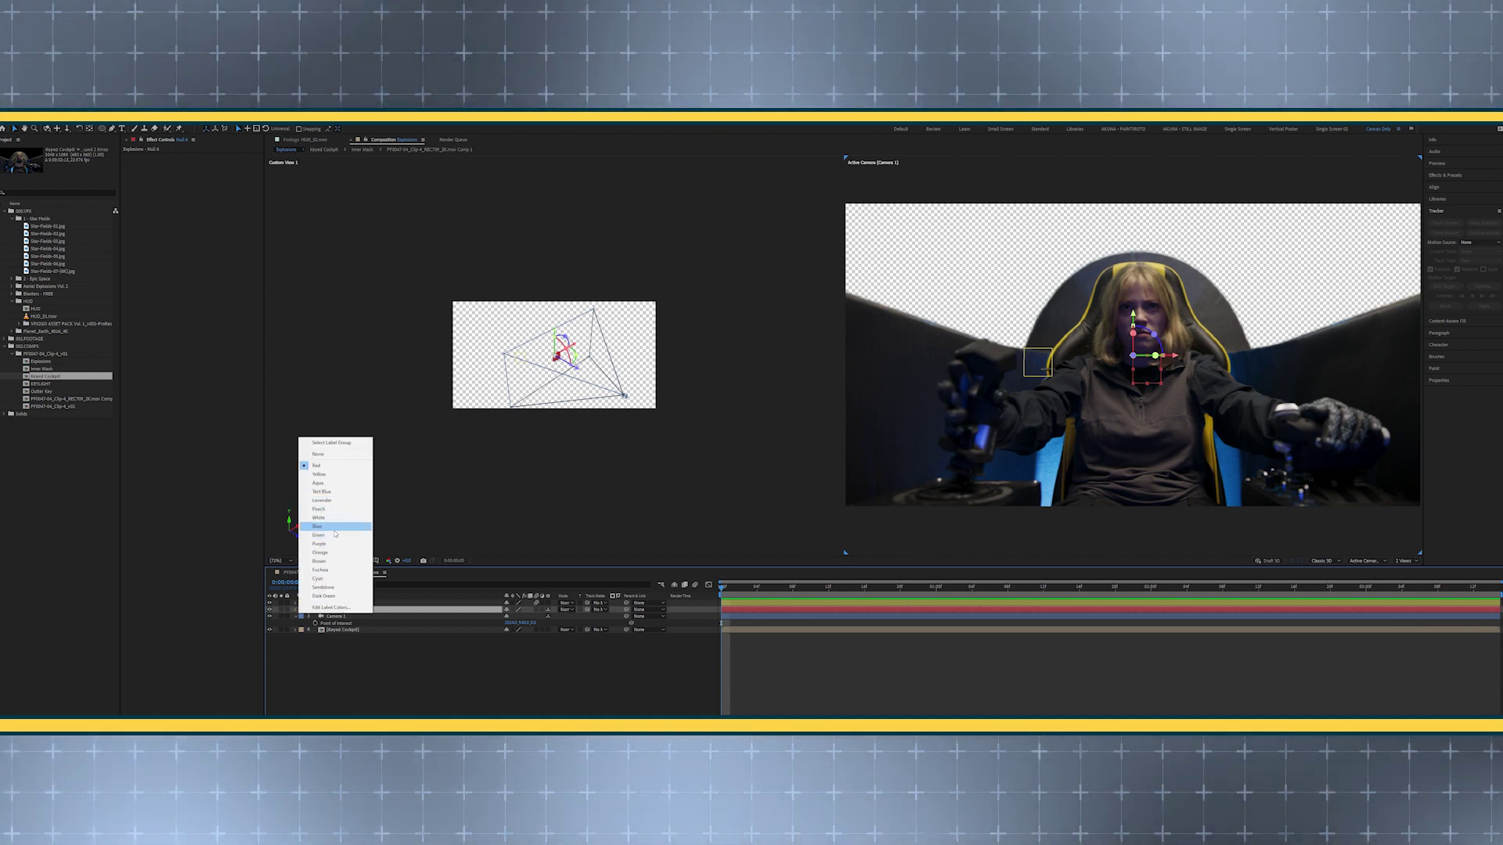
pyautogui.click(320, 535)
pyautogui.click(397, 689)
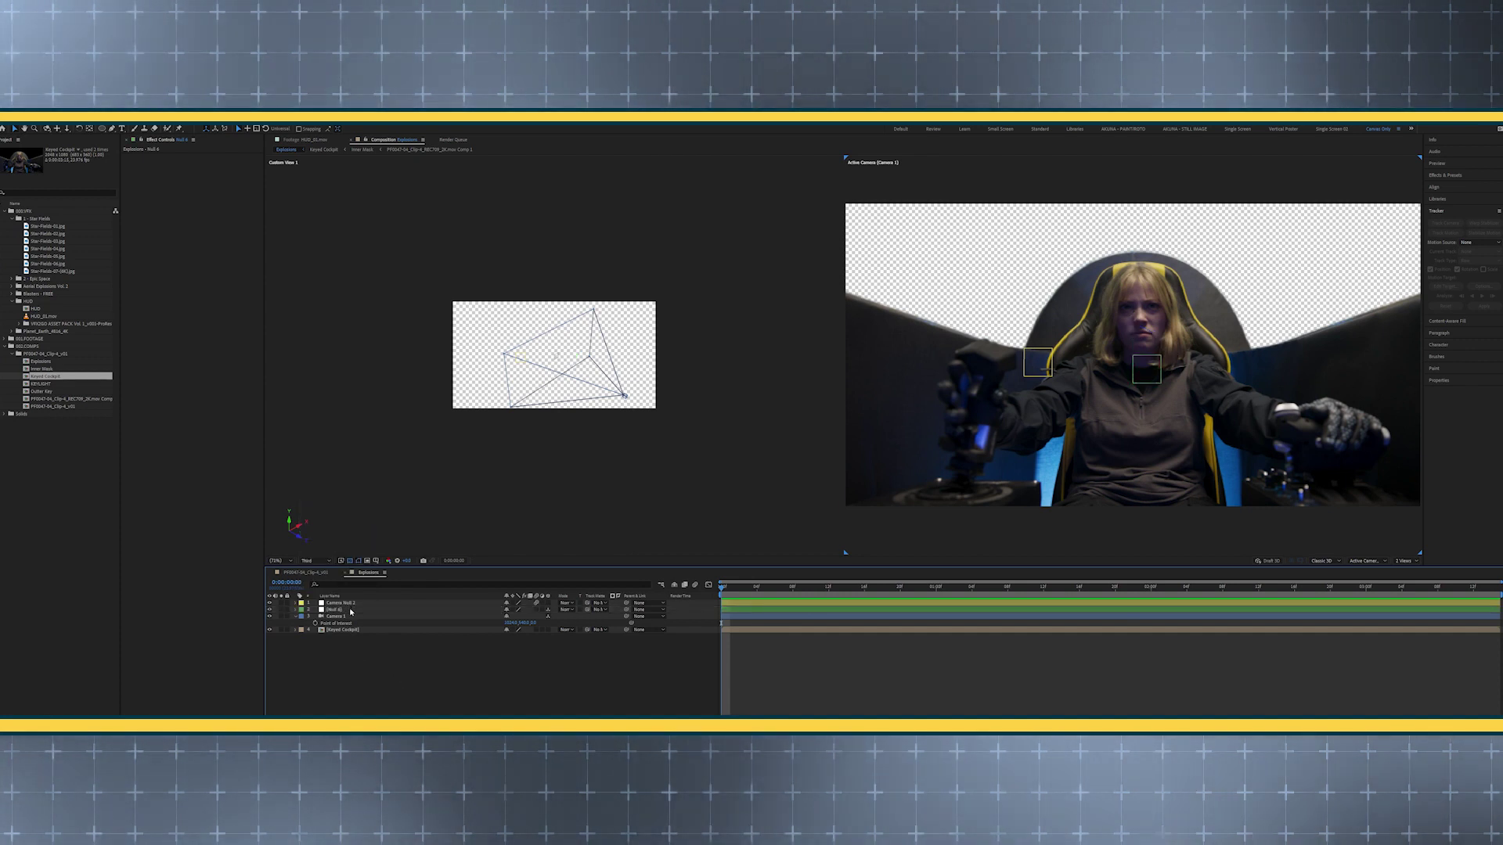
# Turn on the title/action safe guides with the 3D null selected
pyautogui.click(351, 611)
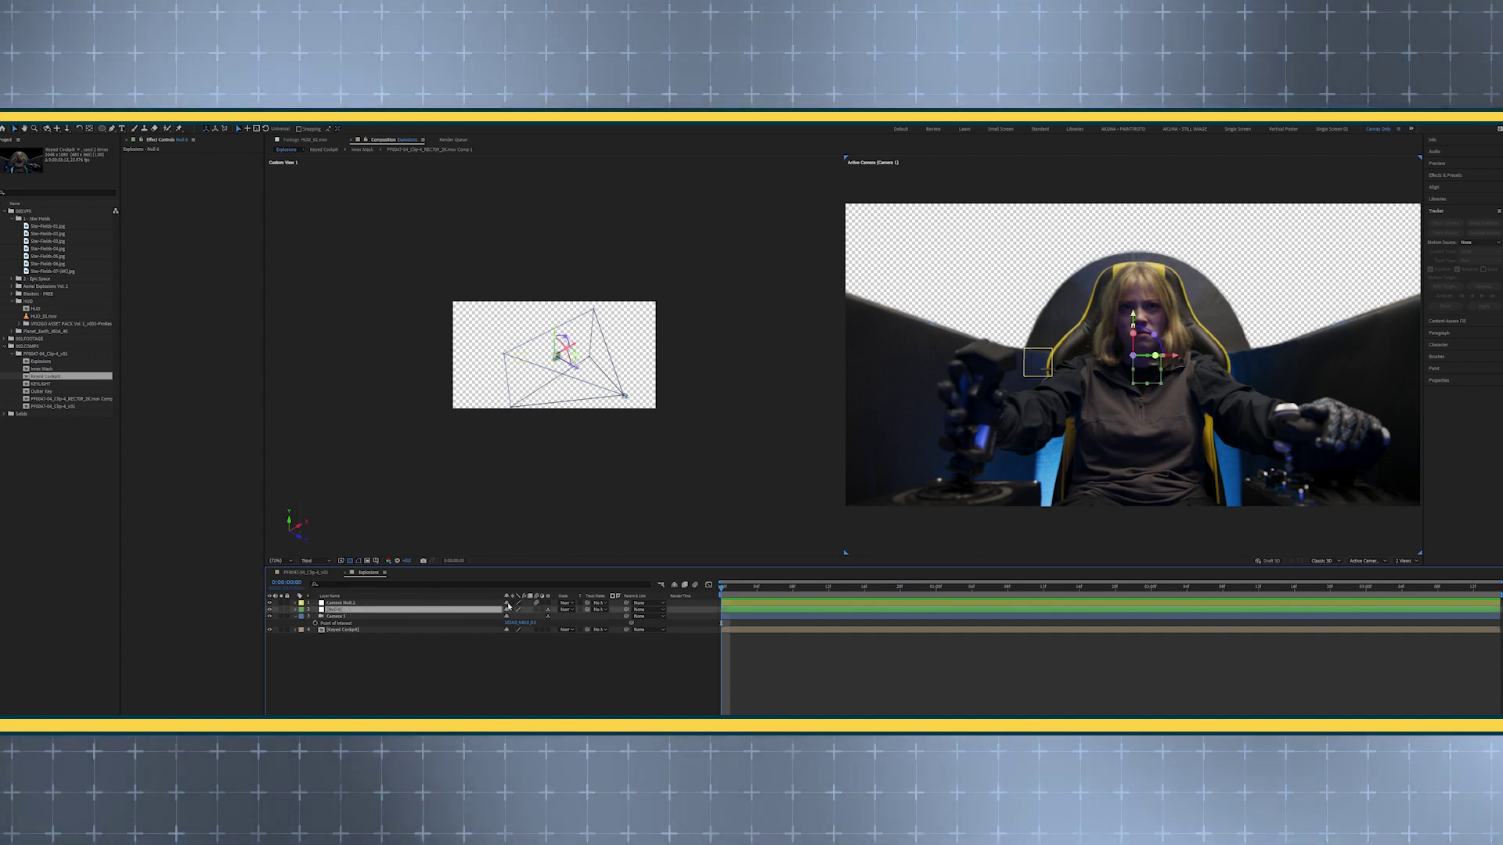
pyautogui.click(377, 561)
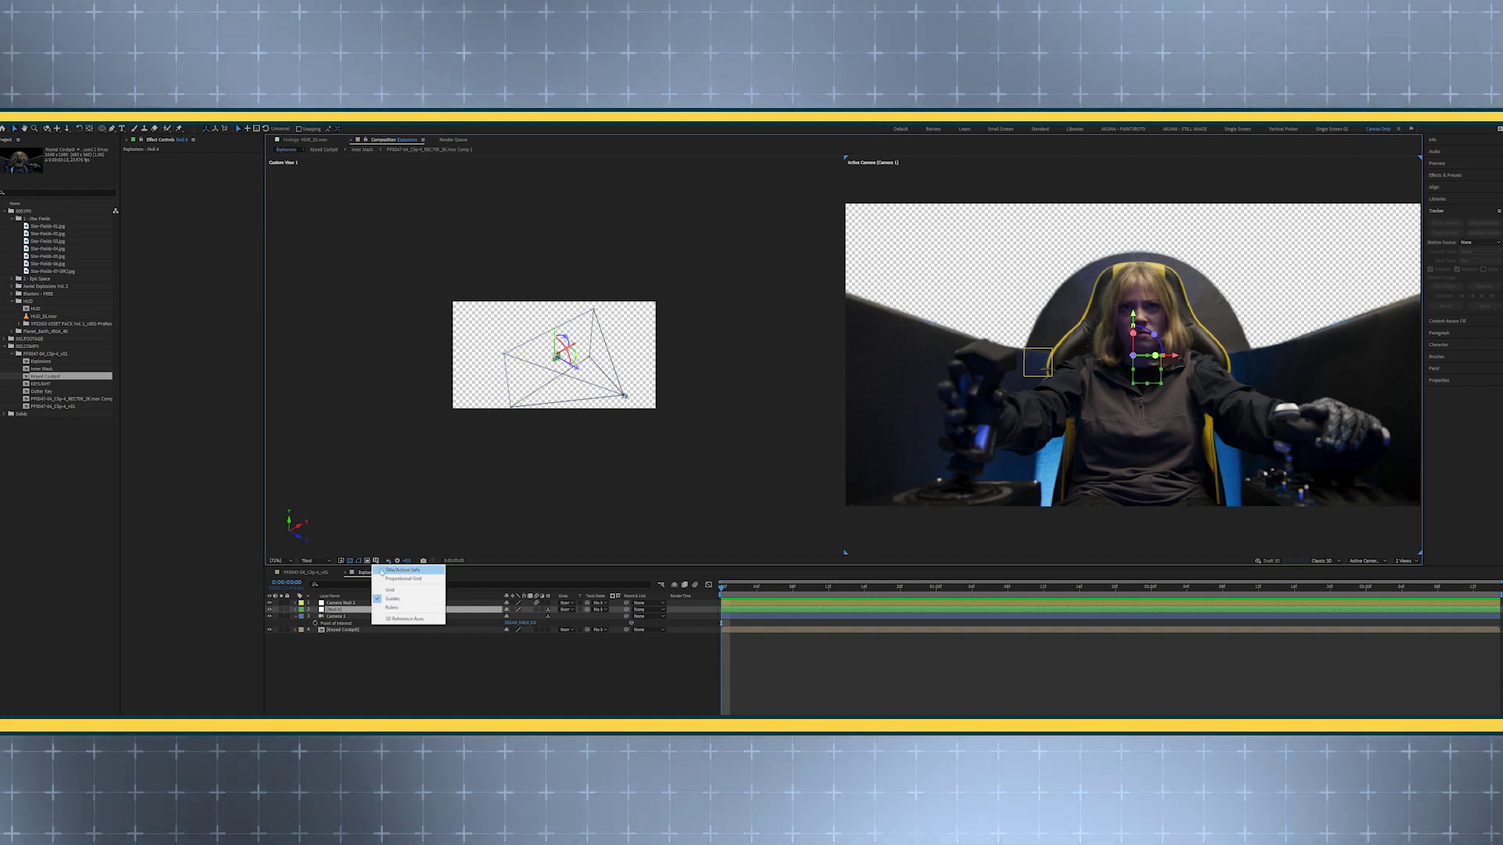
pyautogui.click(382, 571)
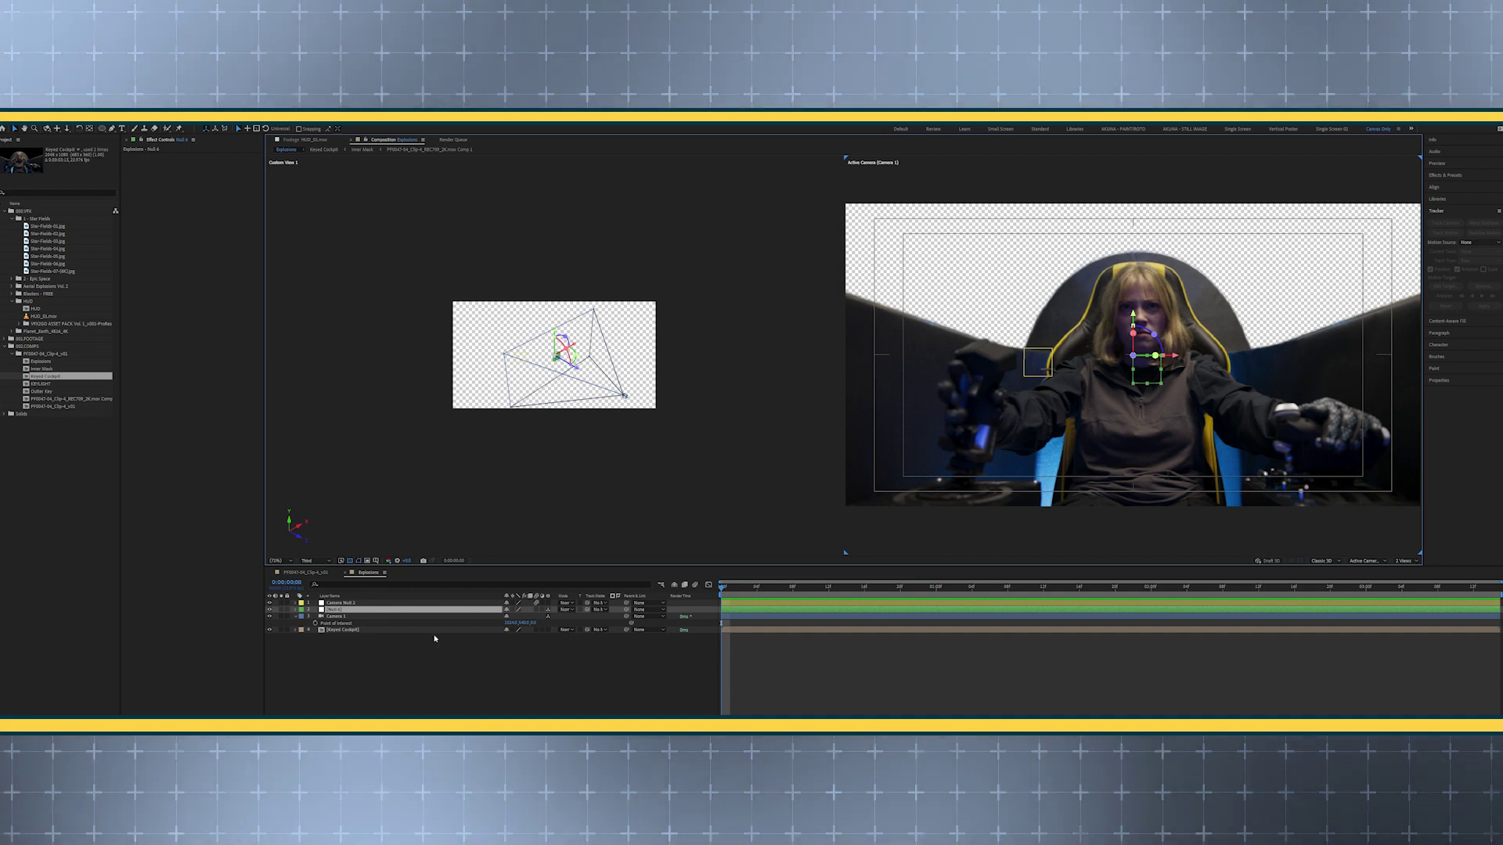
# Drive the camera's Point of Interest with an expression that multiplies Camera Null 2's position by -1 and adds value
pyautogui.click(373, 604)
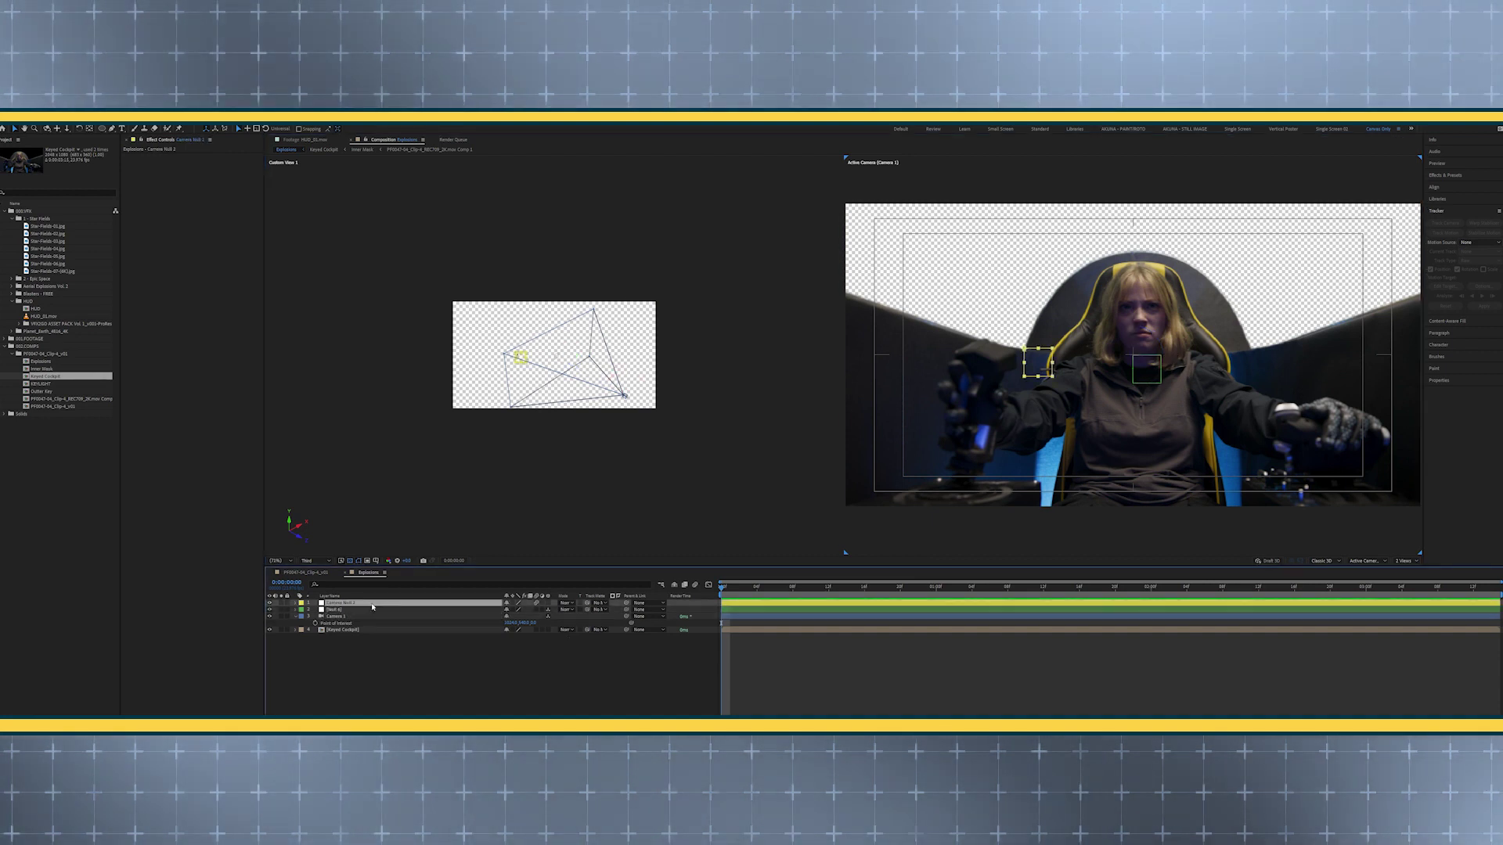
pyautogui.press('u')
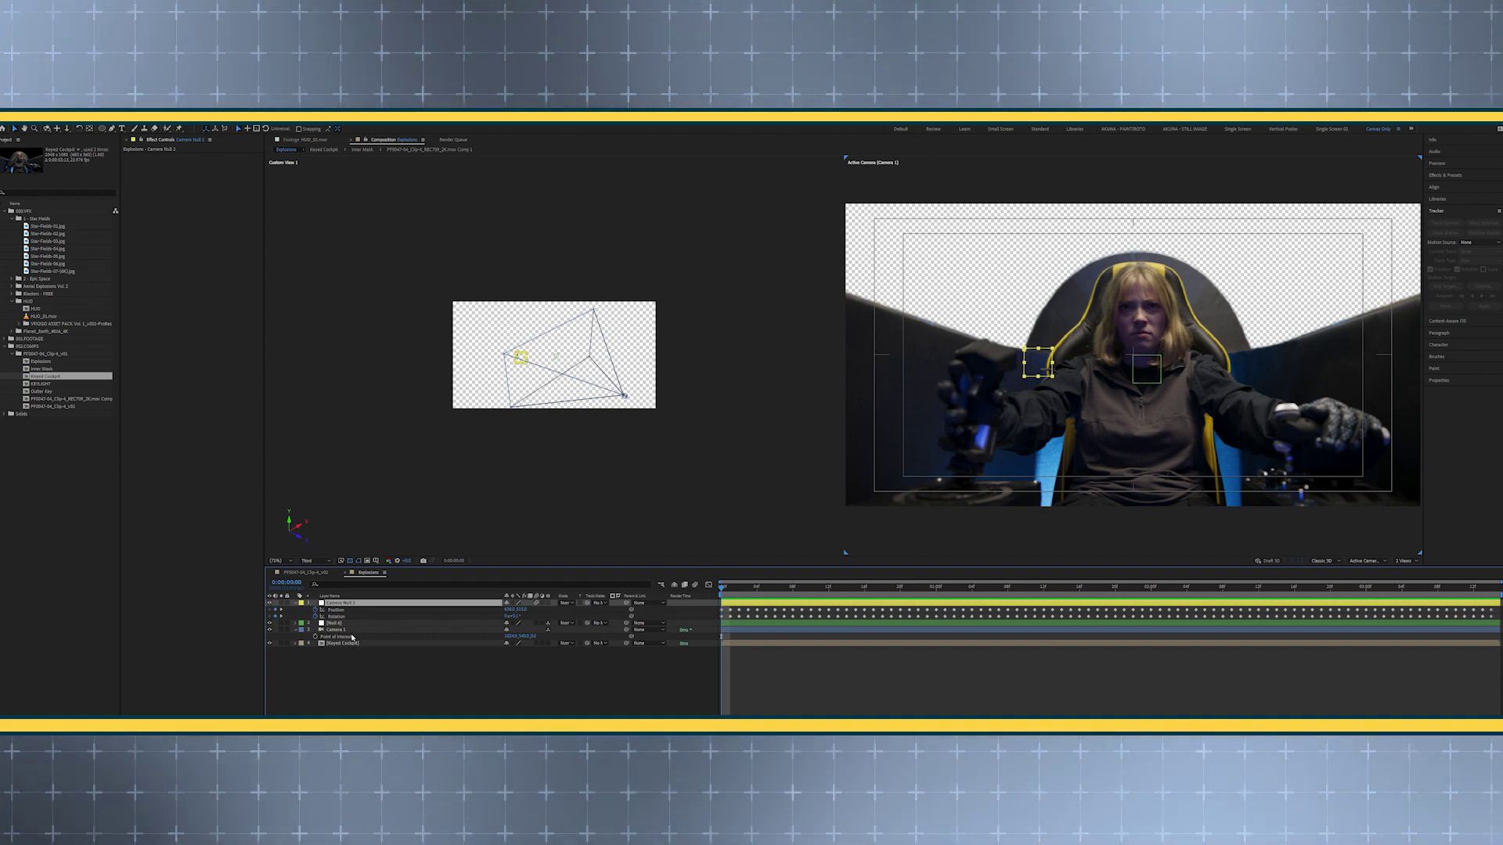
pyautogui.click(347, 662)
pyautogui.click(329, 630)
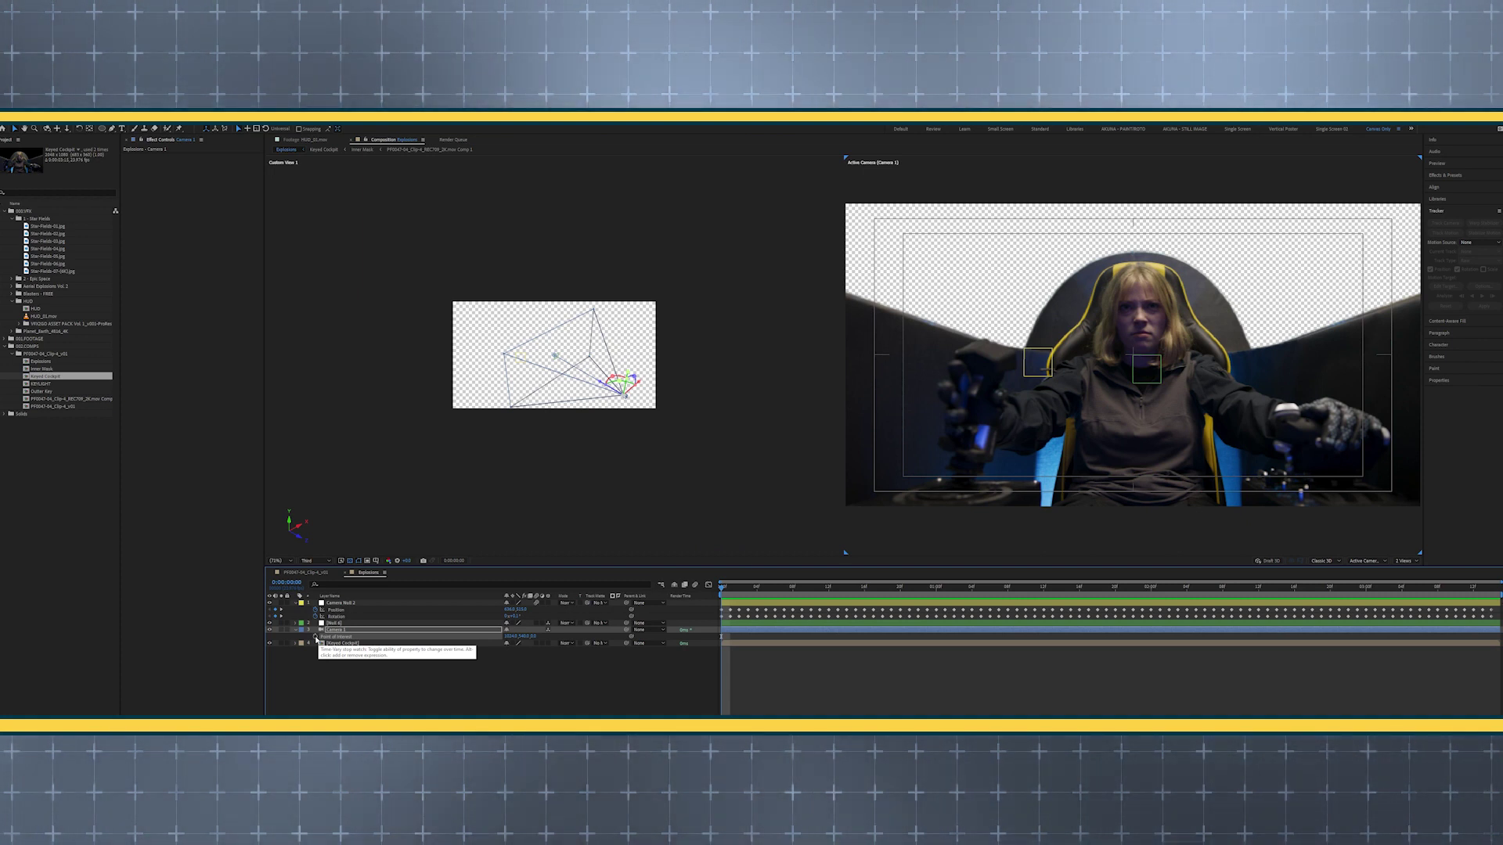
pyautogui.keyDown('alt'); pyautogui.click(315, 637); pyautogui.keyUp('alt')
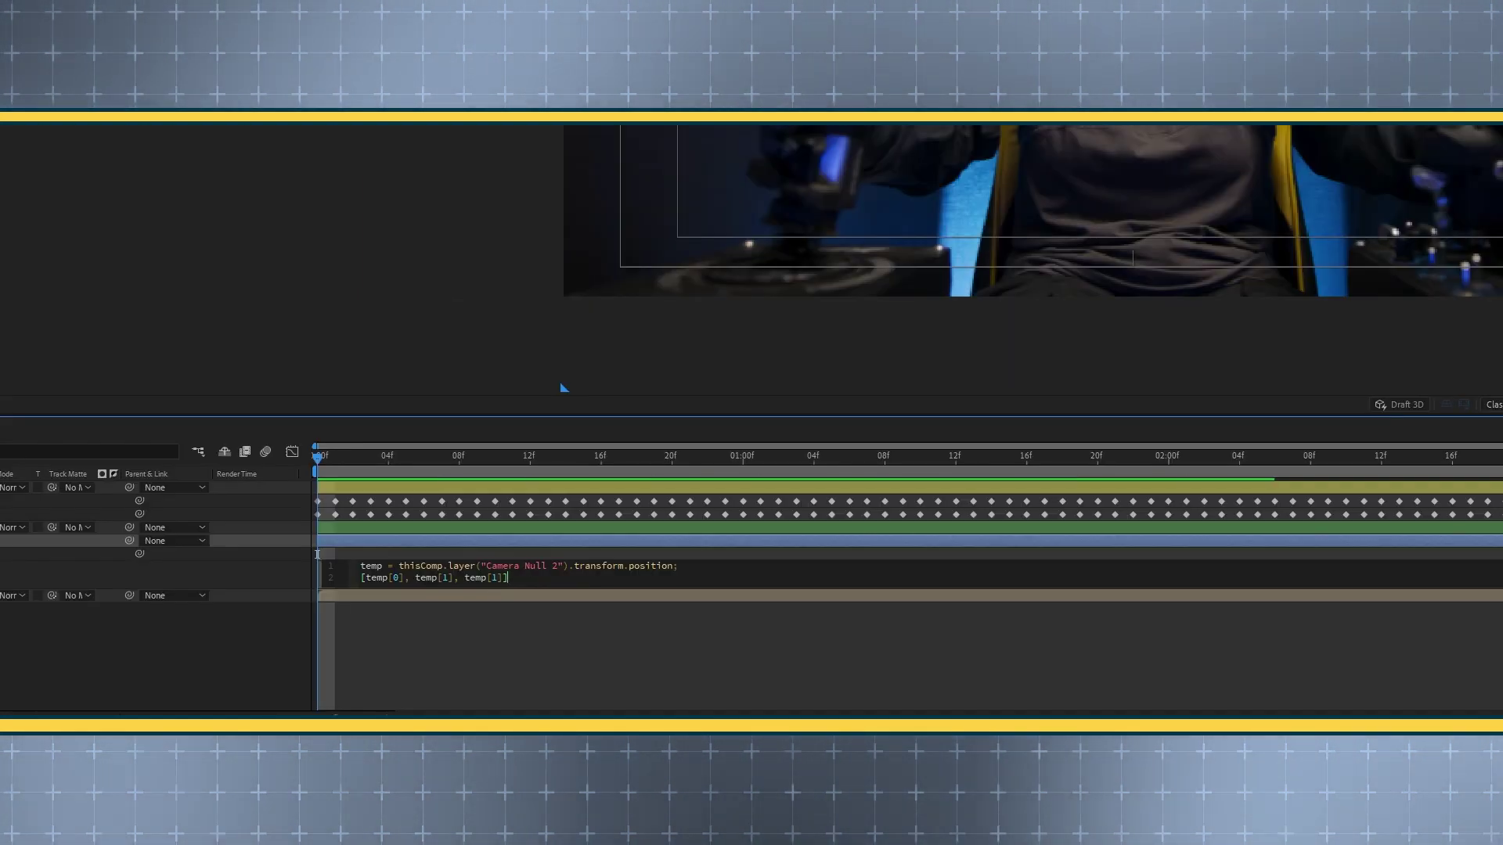
pyautogui.write('*-1+')
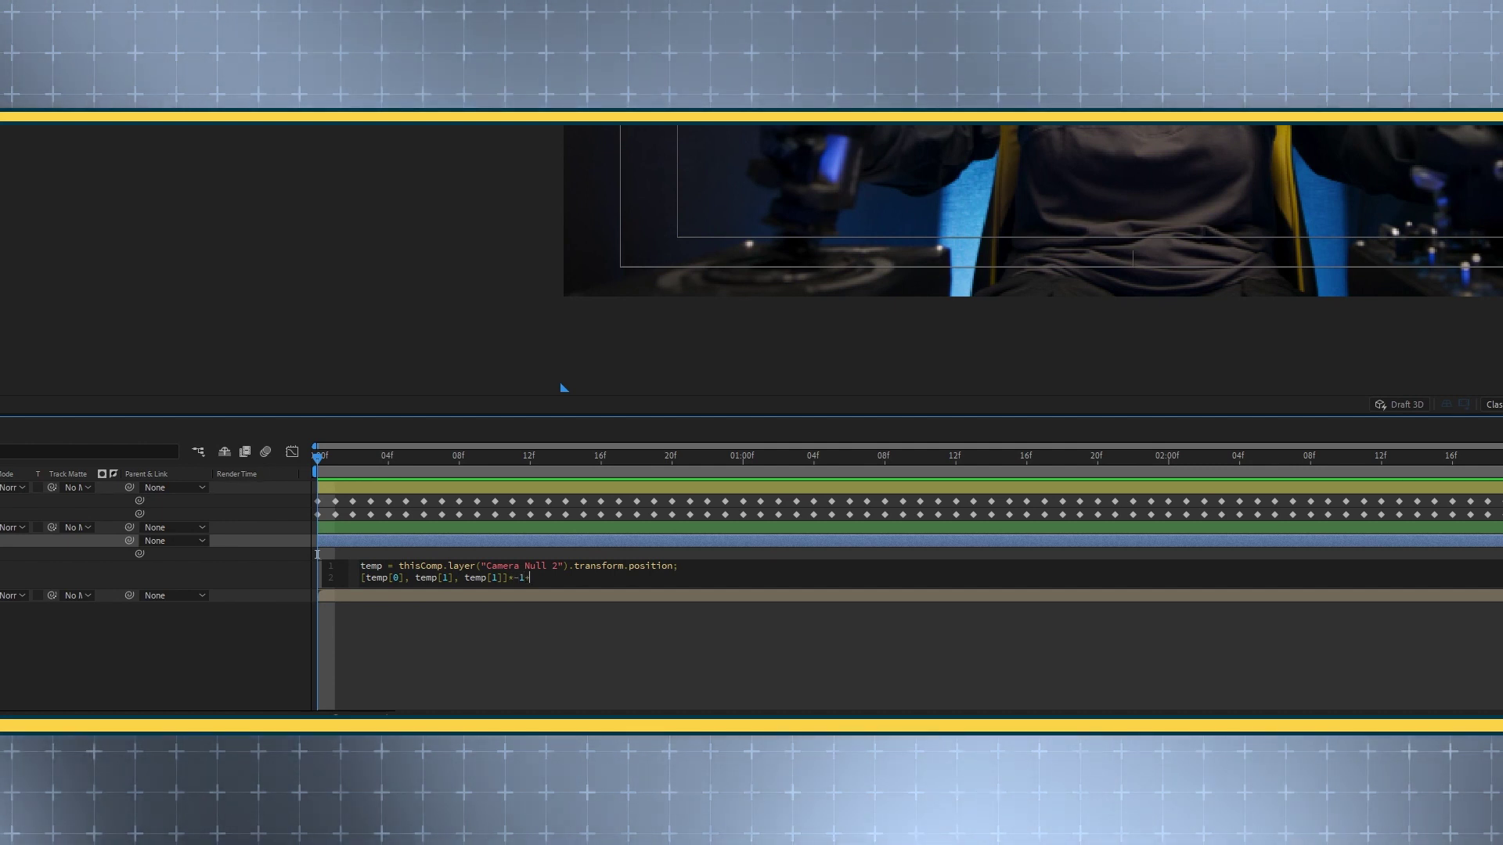
pyautogui.write('value')
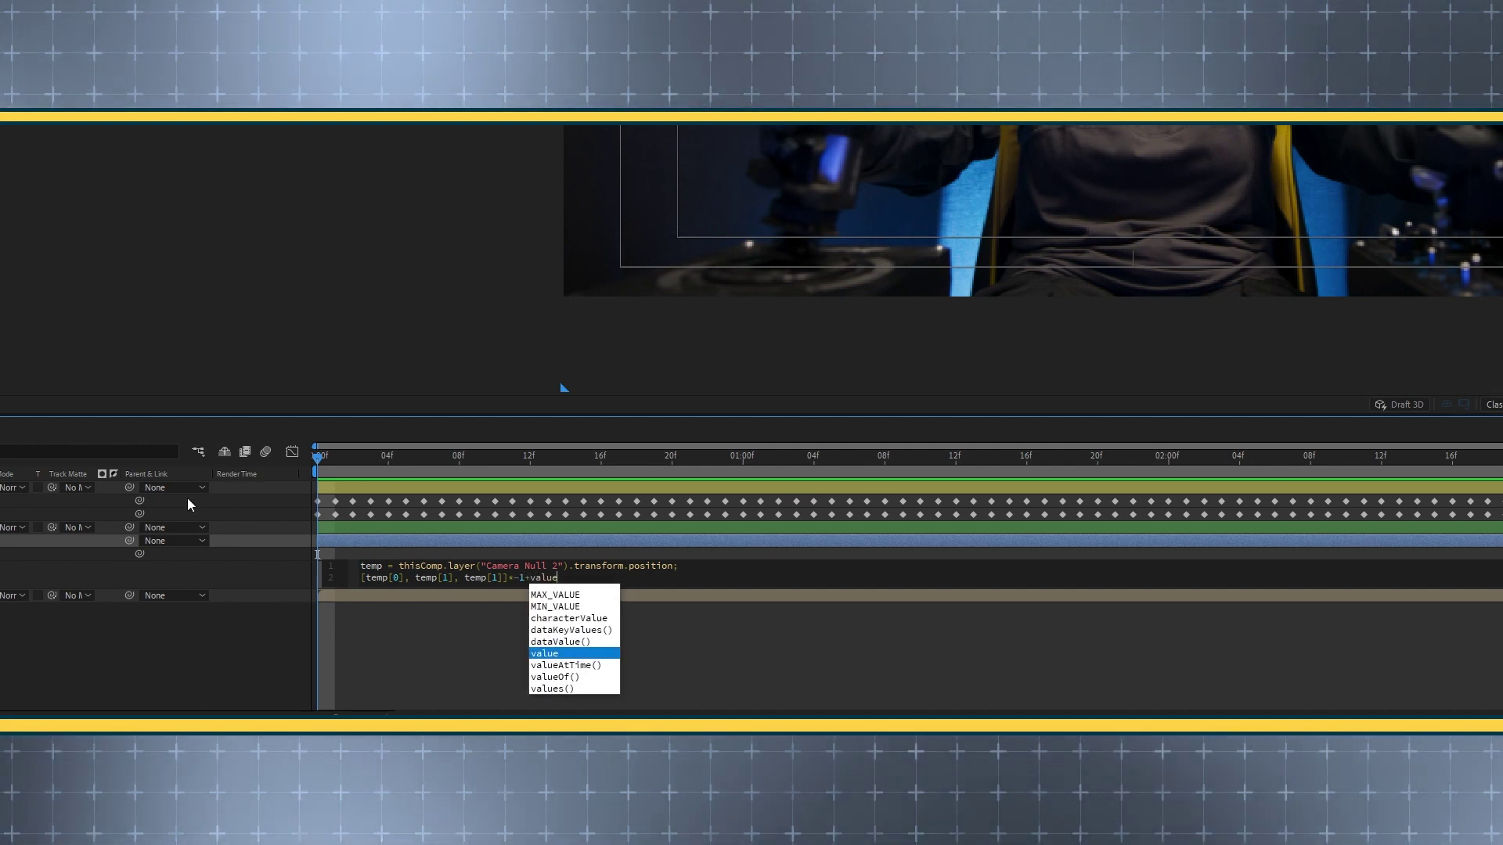
# Replace the third temp[1] component in the Point of Interest expression with 0
pyautogui.click(507, 581)
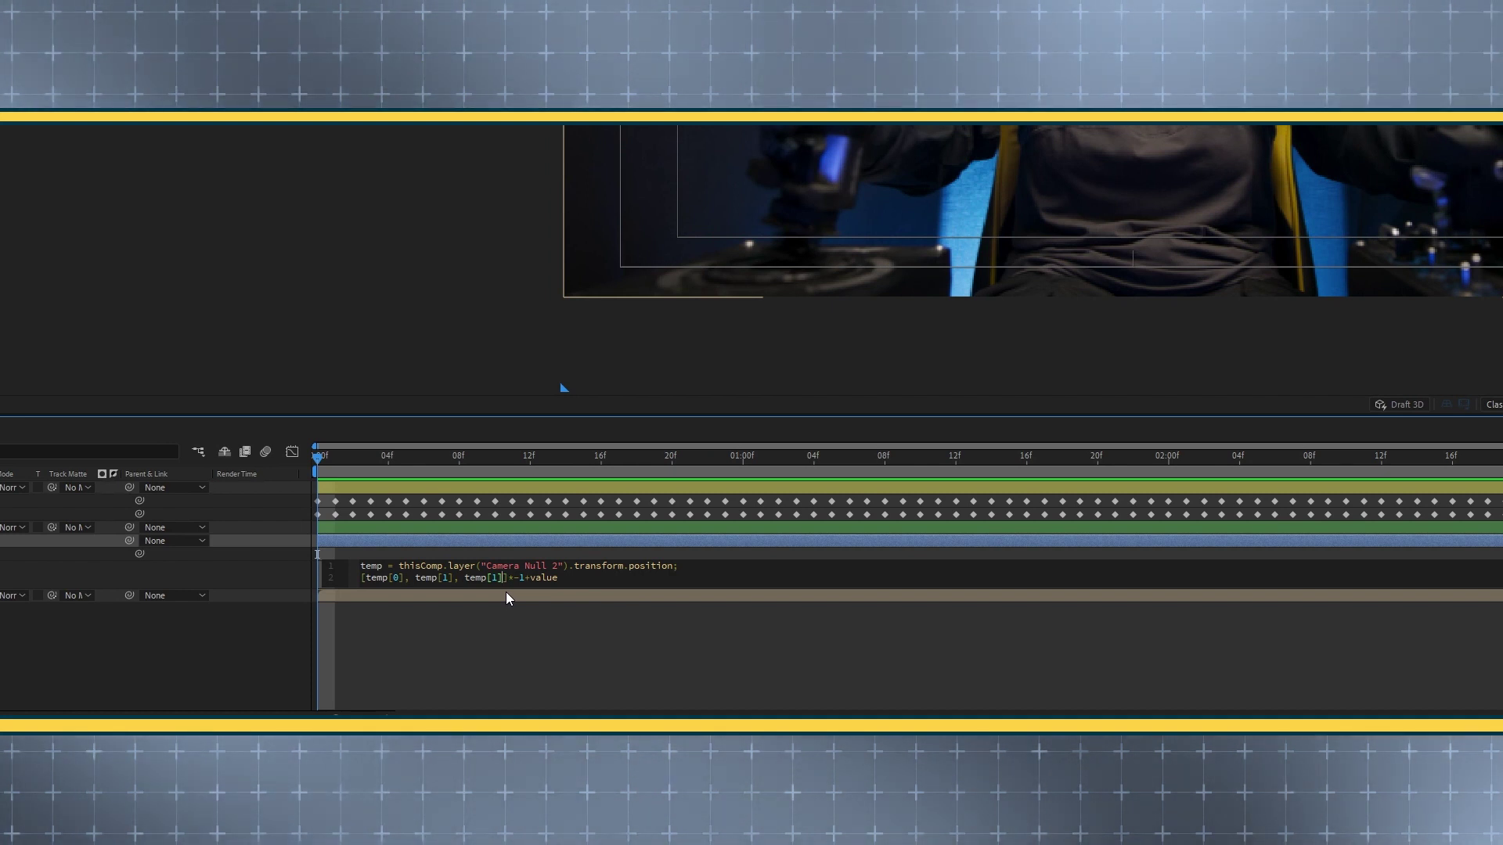
pyautogui.hotkey('shift', 'Left')
pyautogui.hotkey('shift', 'Left')
pyautogui.hotkey('shift', 'Left')
pyautogui.hotkey('shift', 'Left')
pyautogui.hotkey('shift', 'Left')
pyautogui.hotkey('shift', 'Left')
pyautogui.hotkey('shift', 'Left')
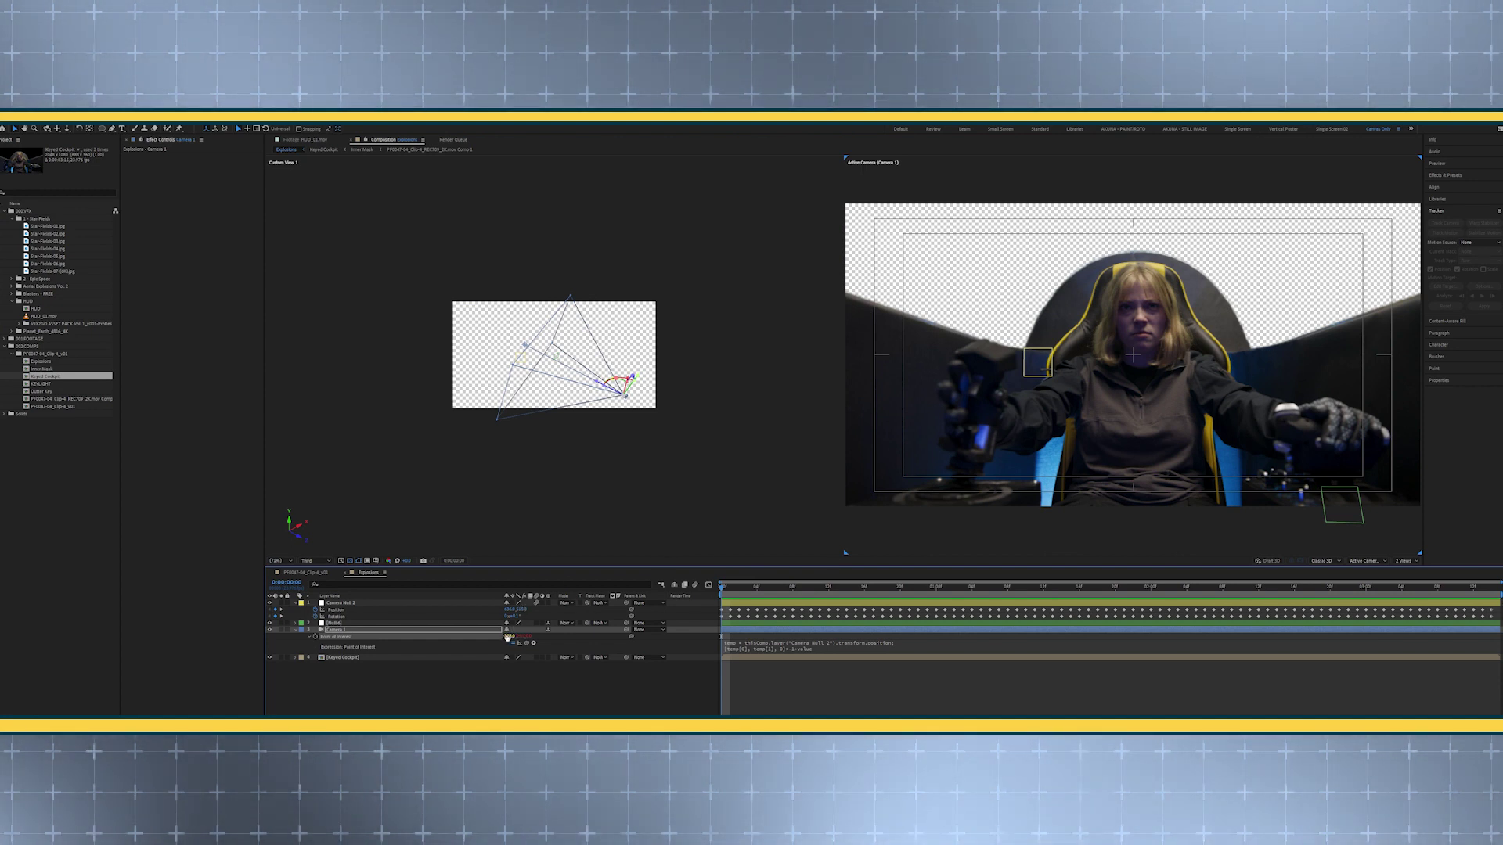
# Adjust the camera's Point of Interest to recentre the green 3D null, check the motion across the shot, and collapse the layer properties
pyautogui.moveTo(507, 636)
pyautogui.mouseDown()
pyautogui.moveTo(747, 625)
pyautogui.moveTo(749, 597)
pyautogui.moveTo(769, 593)
pyautogui.mouseUp()
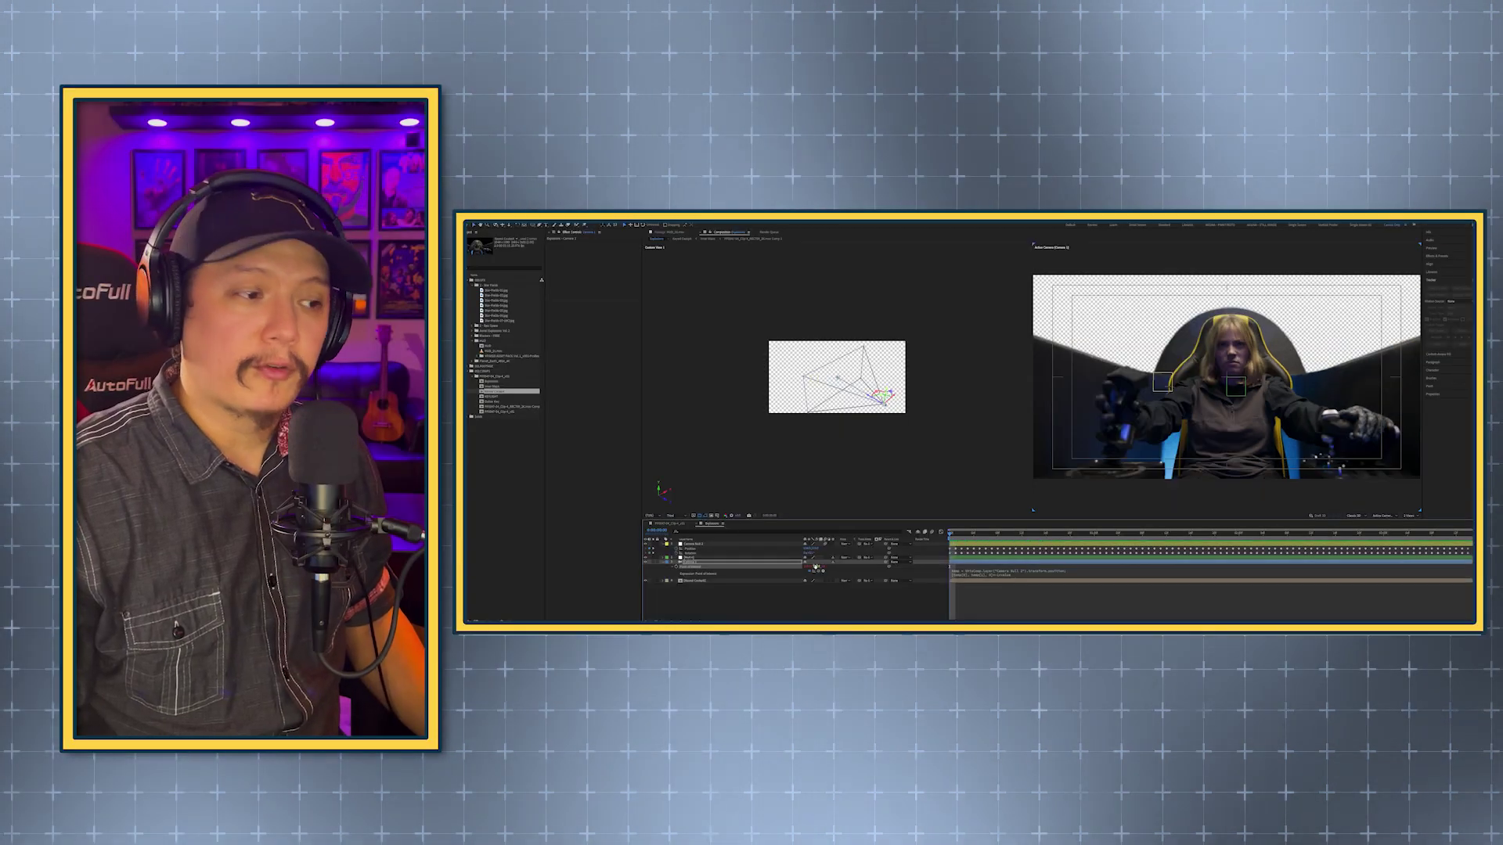
pyautogui.moveTo(973, 535); pyautogui.dragTo(1118, 534)
pyautogui.press('Home')
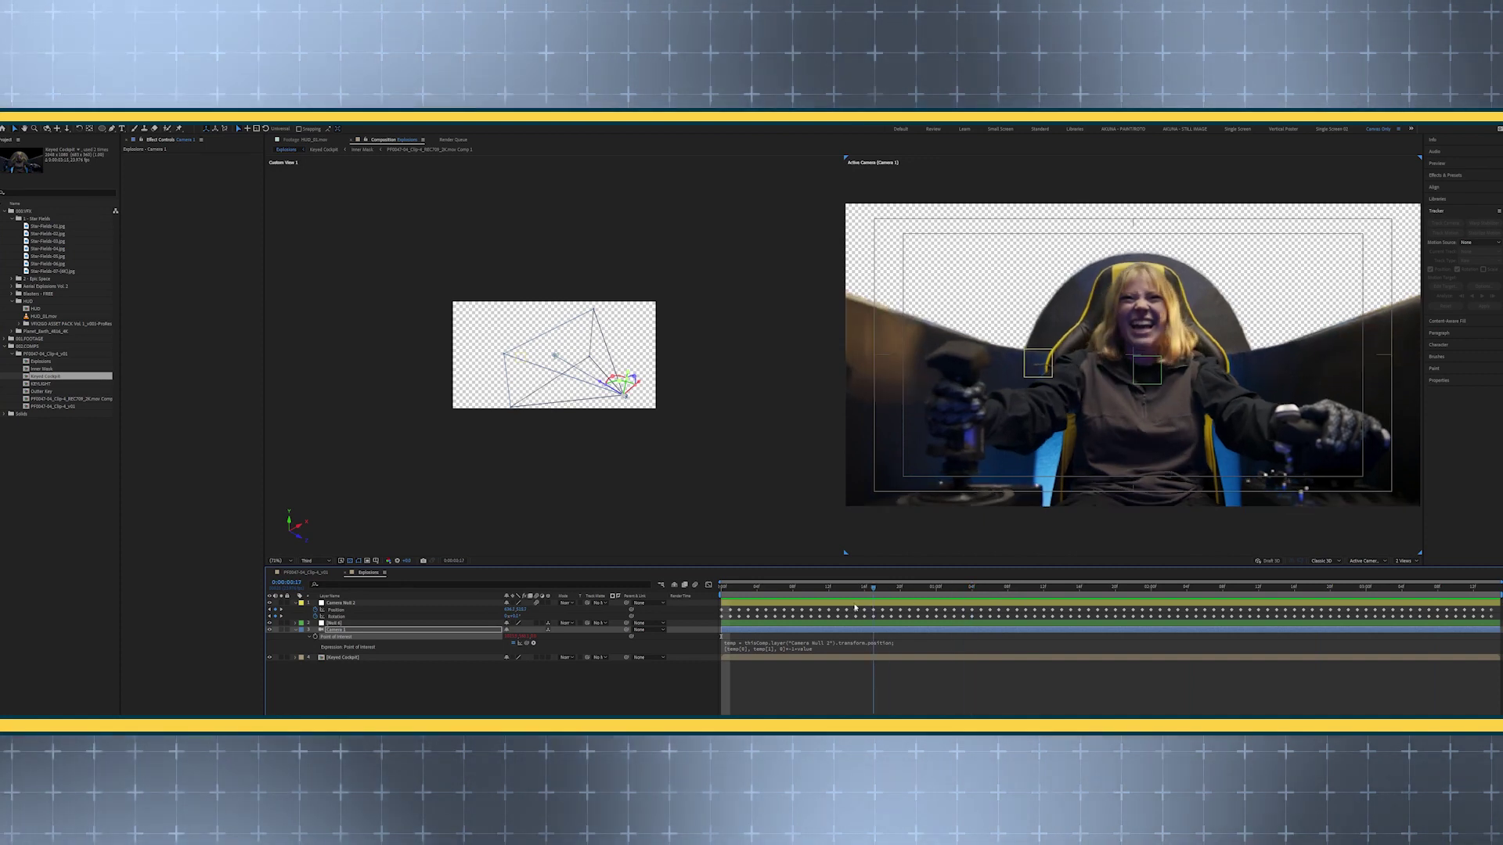
pyautogui.click(296, 630)
pyautogui.click(296, 604)
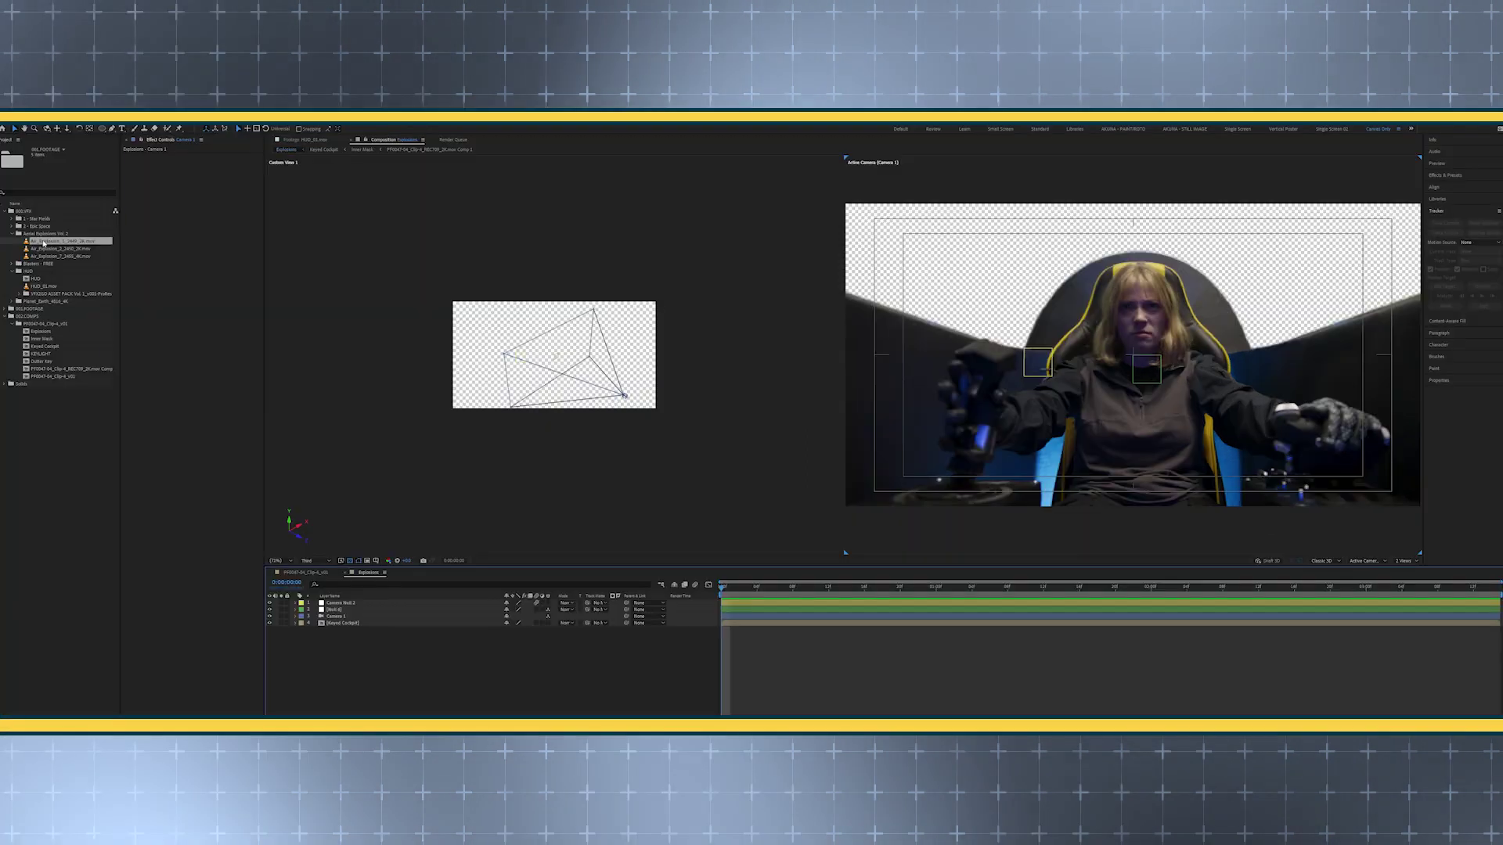
# Add the first Air Explosion clip below the keyed cockpit layer, place it in the sky left of the seat, and make it 3D
pyautogui.moveTo(63, 241); pyautogui.dragTo(344, 640)
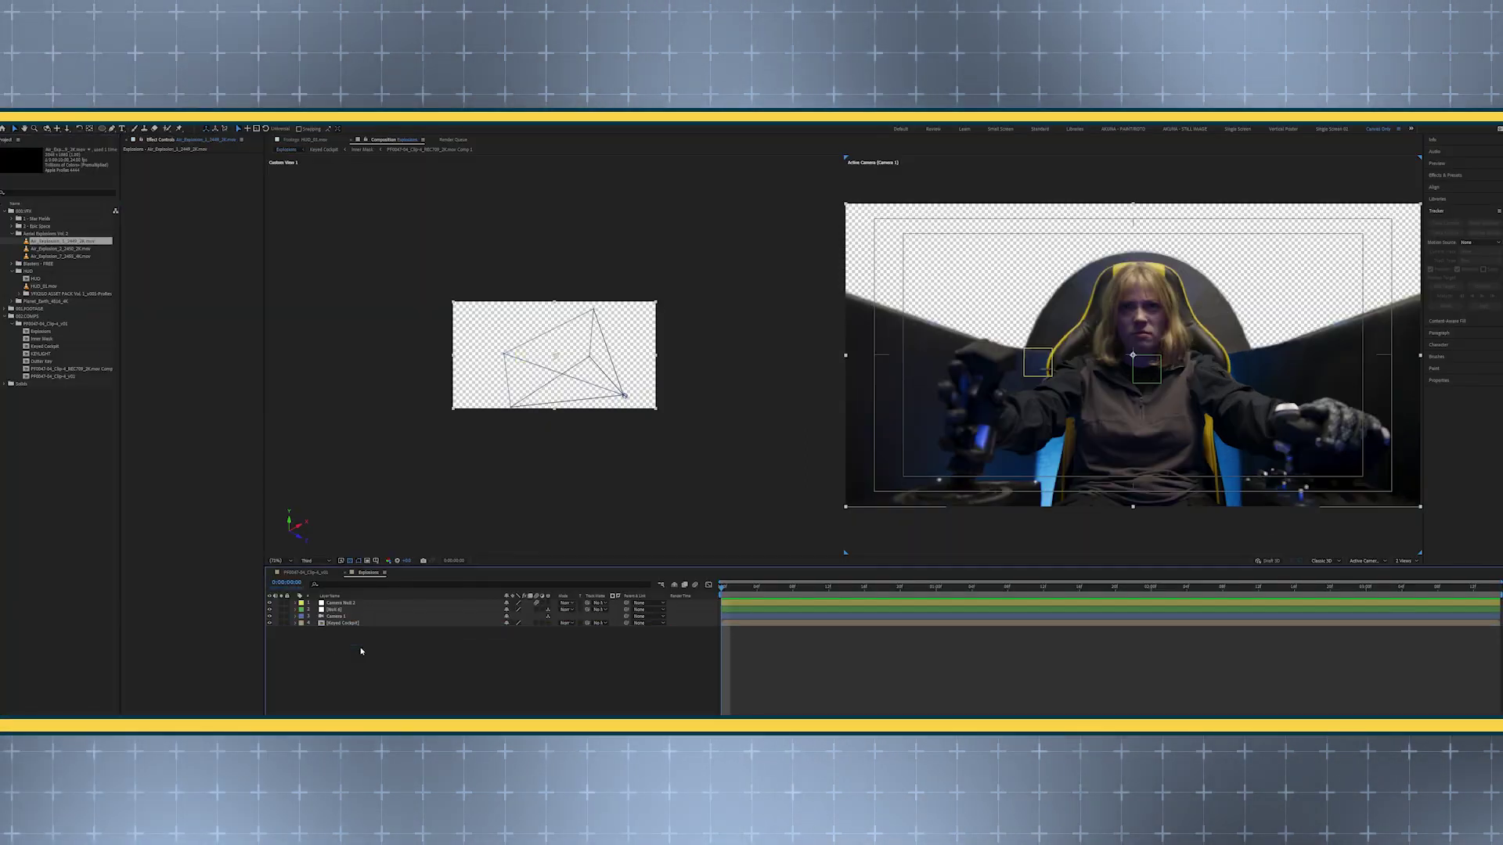
pyautogui.press('space')
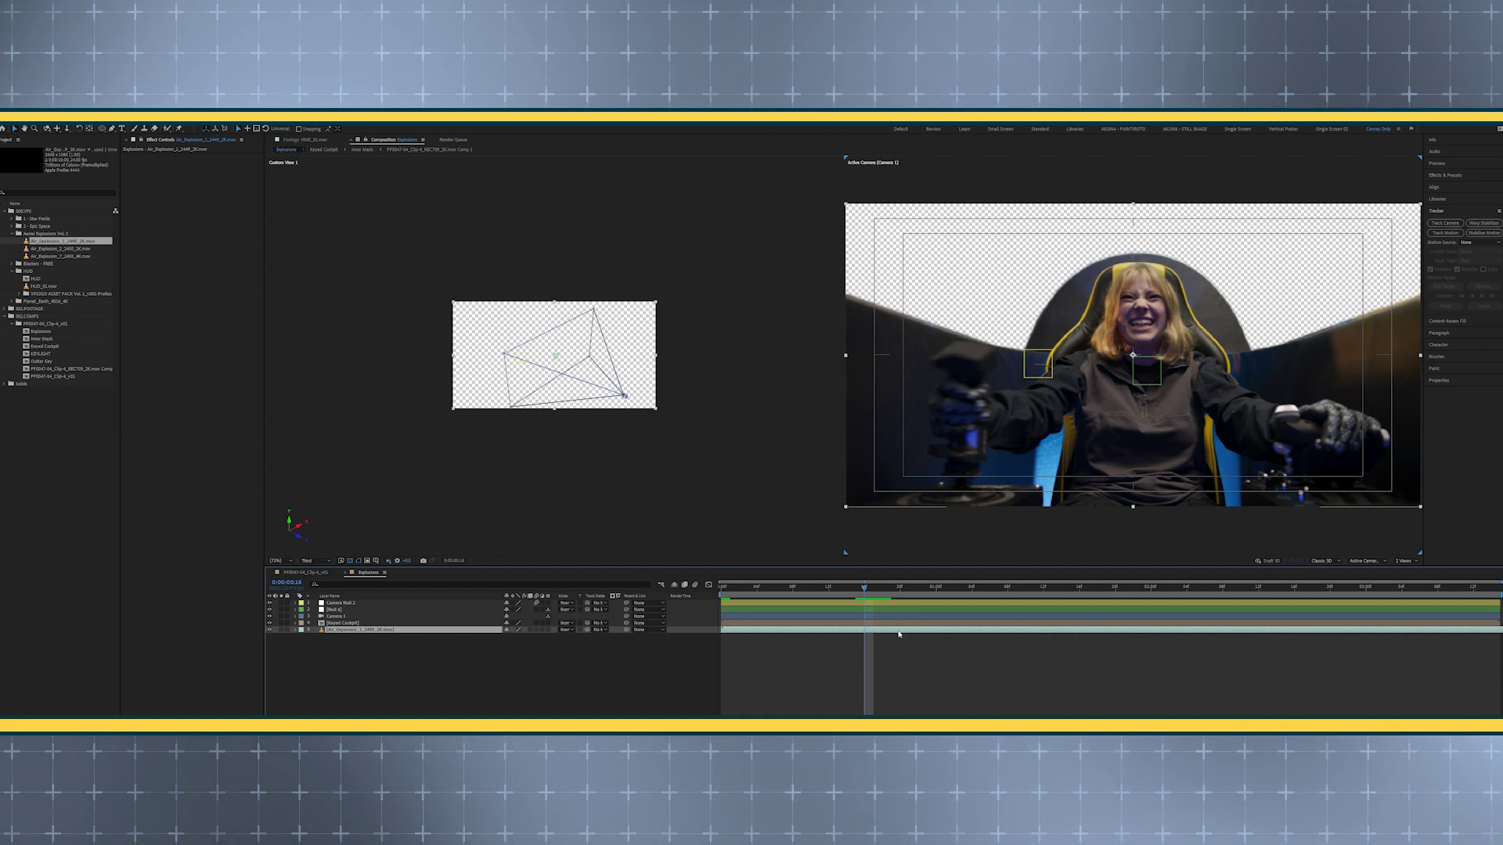
pyautogui.moveTo(1293, 403); pyautogui.dragTo(1099, 337)
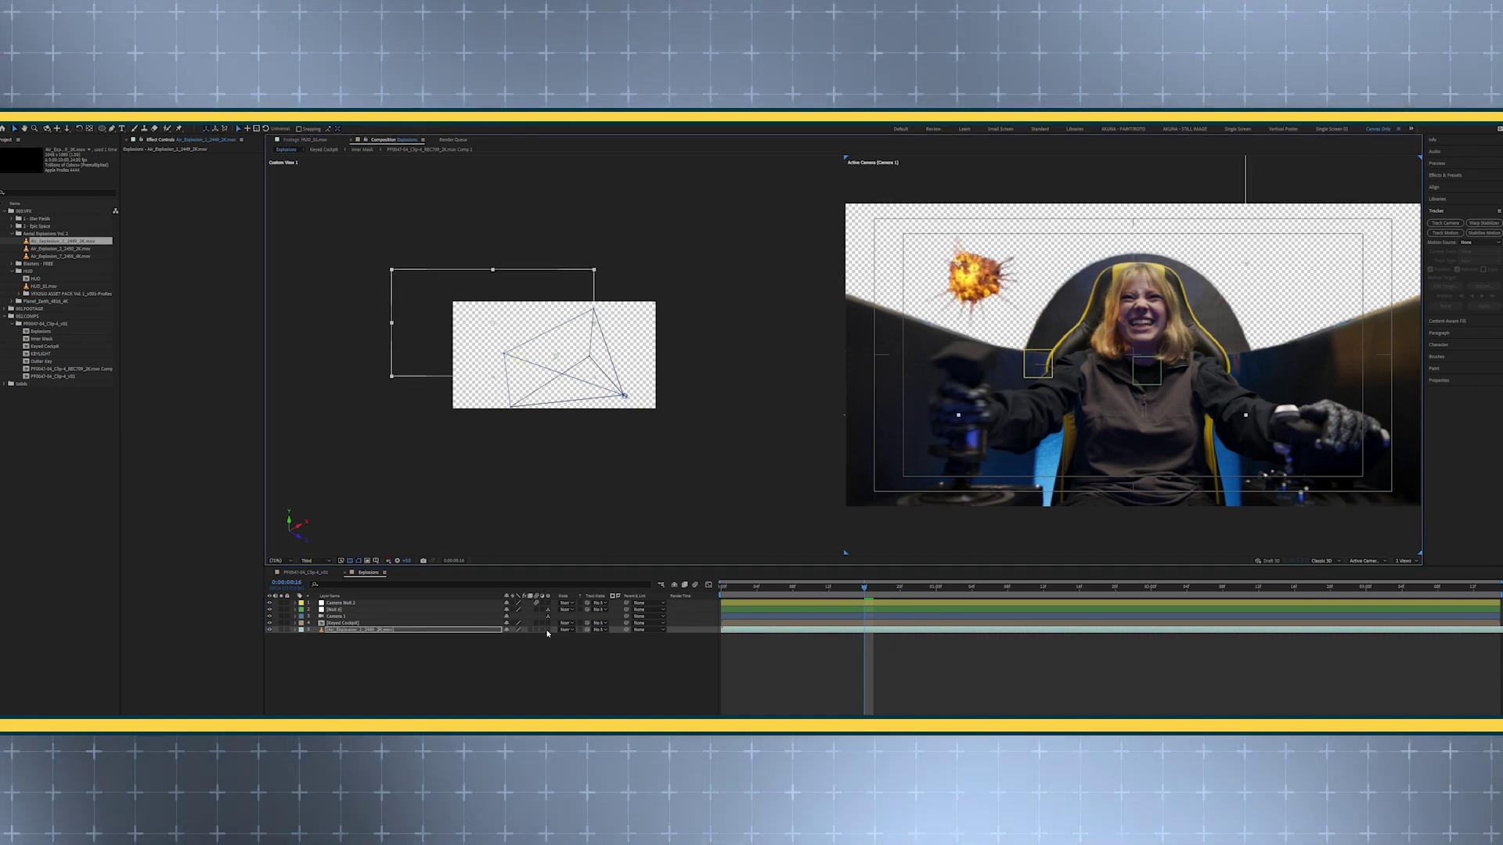
pyautogui.click(547, 631)
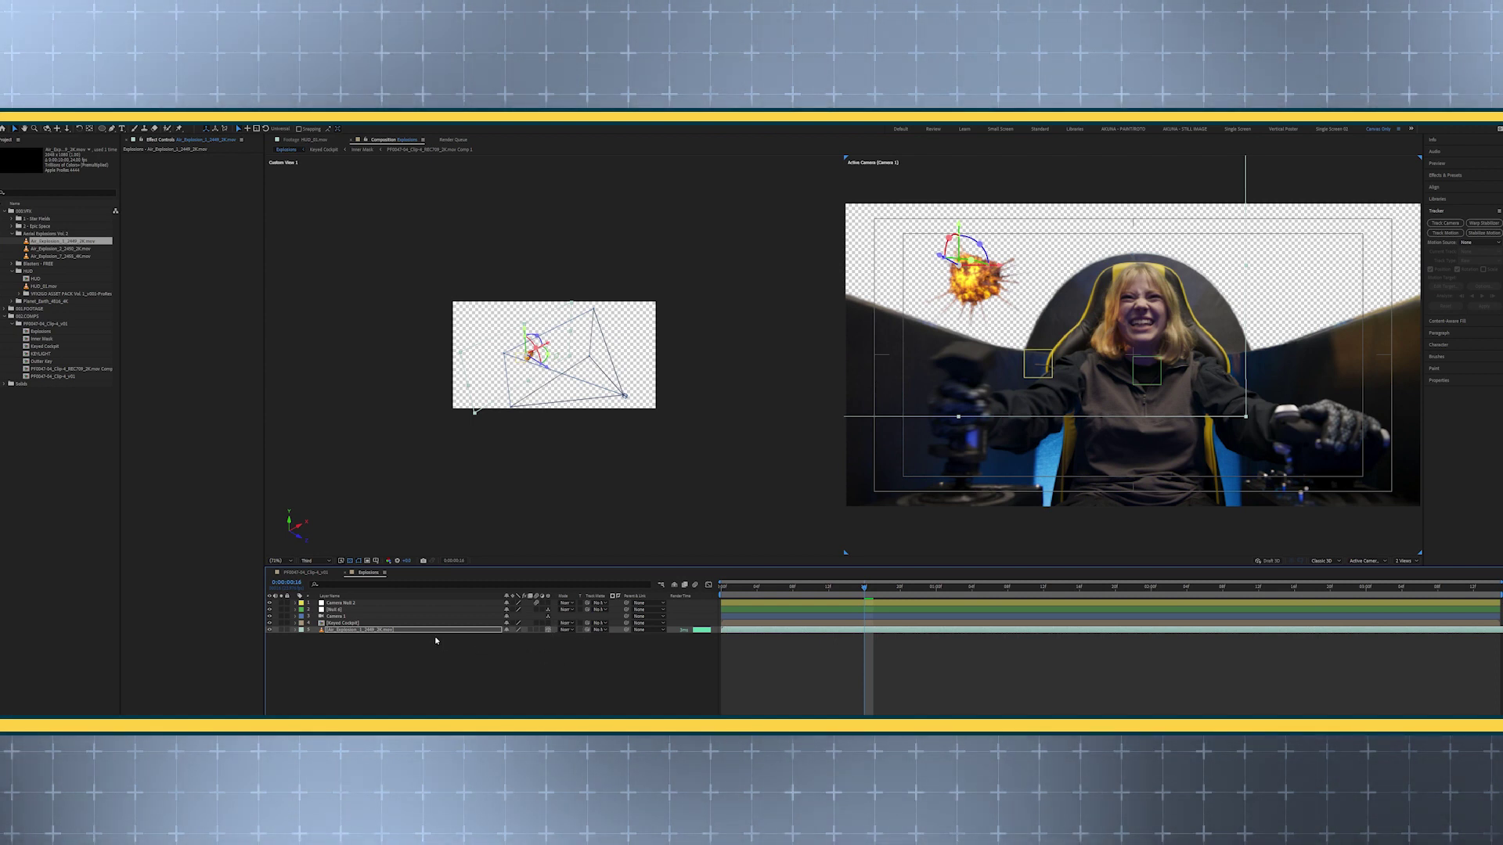
# Duplicate the green 3D null, label the copy orange, and rename it WORLD NULL
pyautogui.click(416, 609)
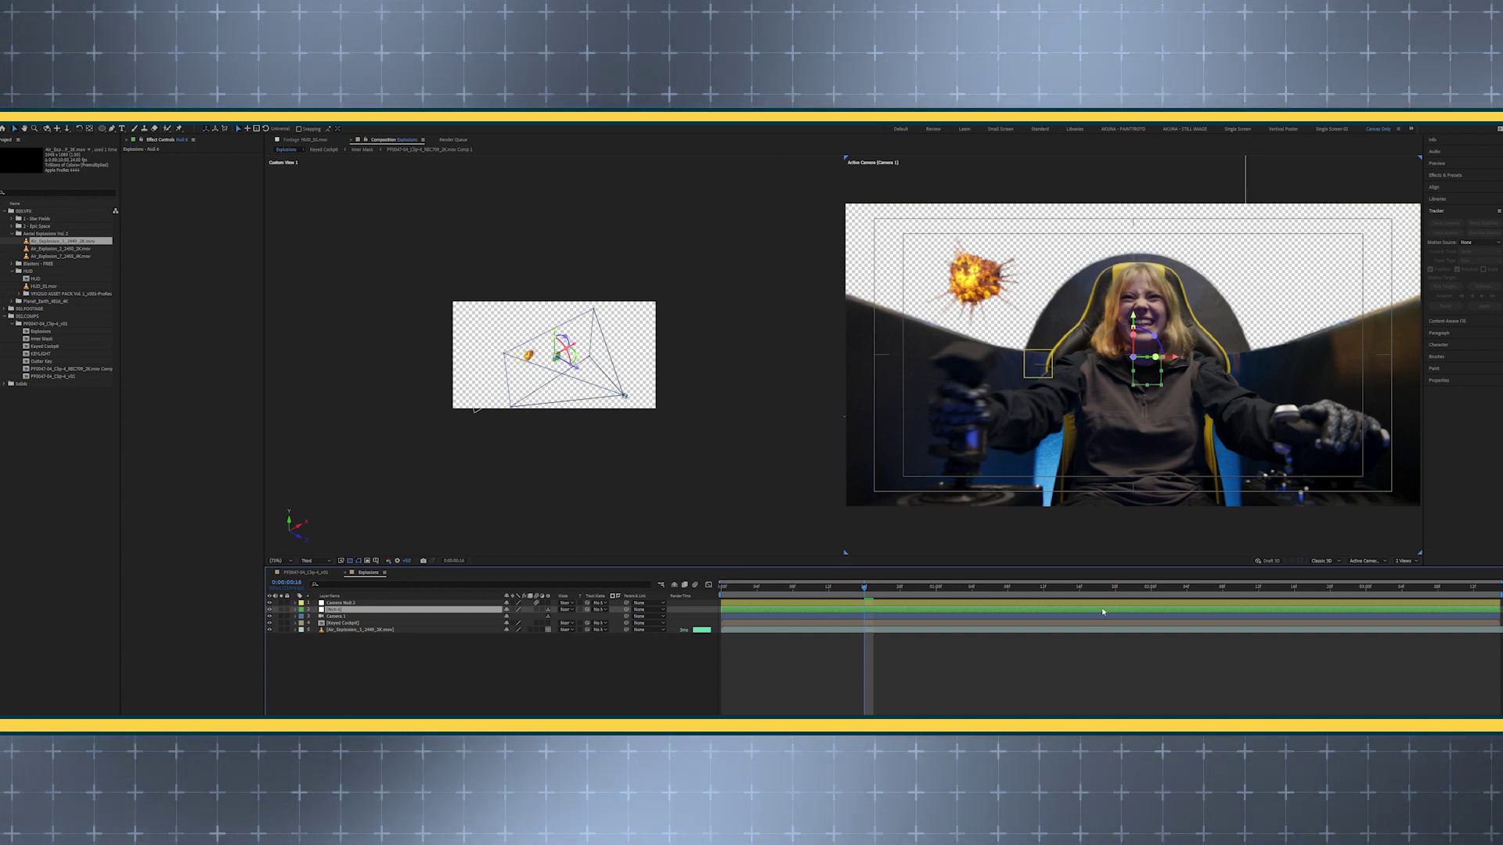
pyautogui.hotkey('ctrl', 'd')
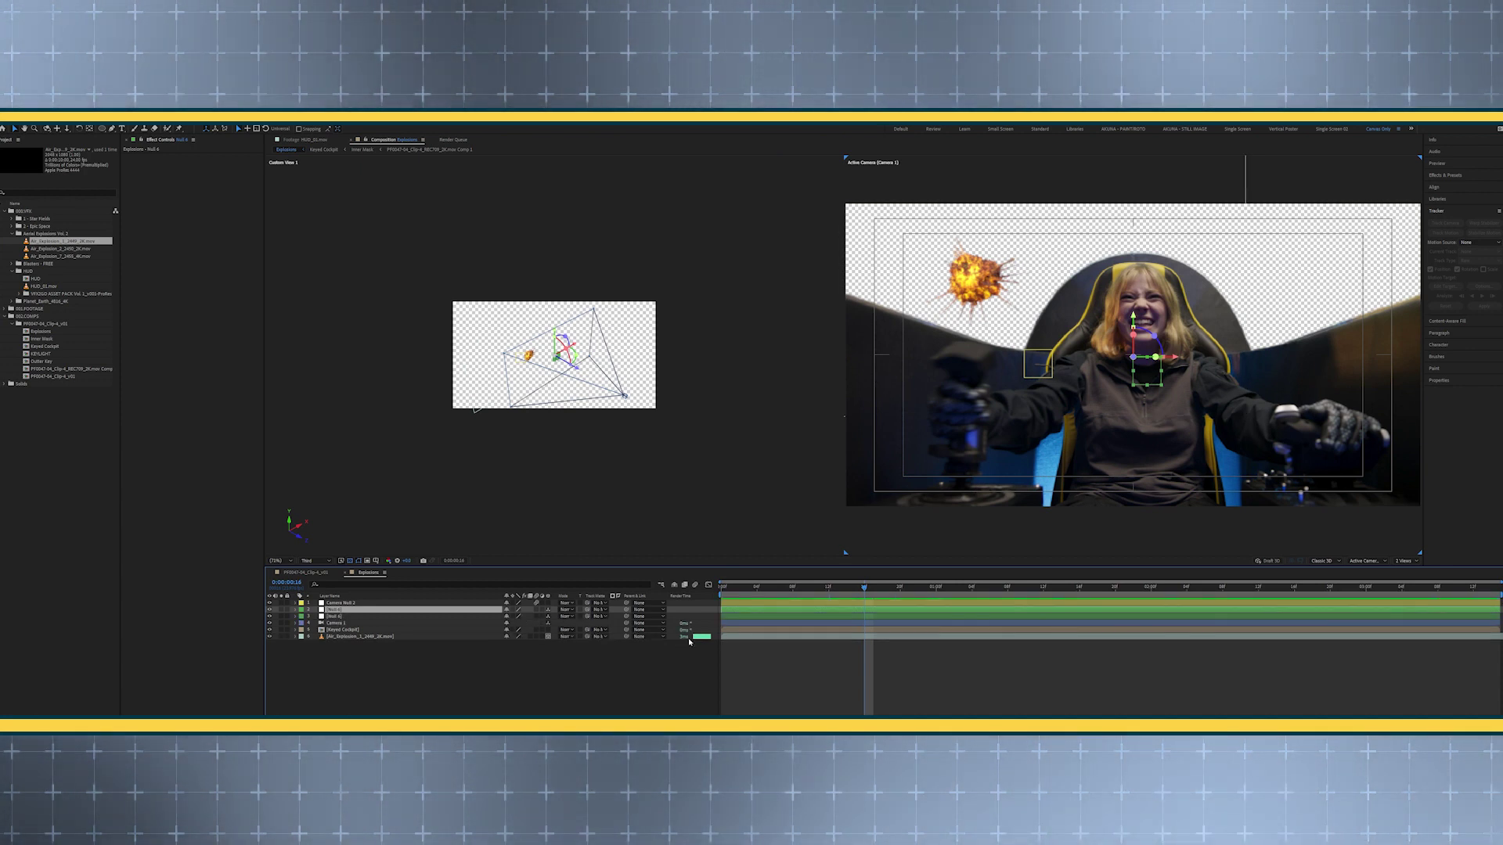
pyautogui.click(301, 616)
pyautogui.click(333, 557)
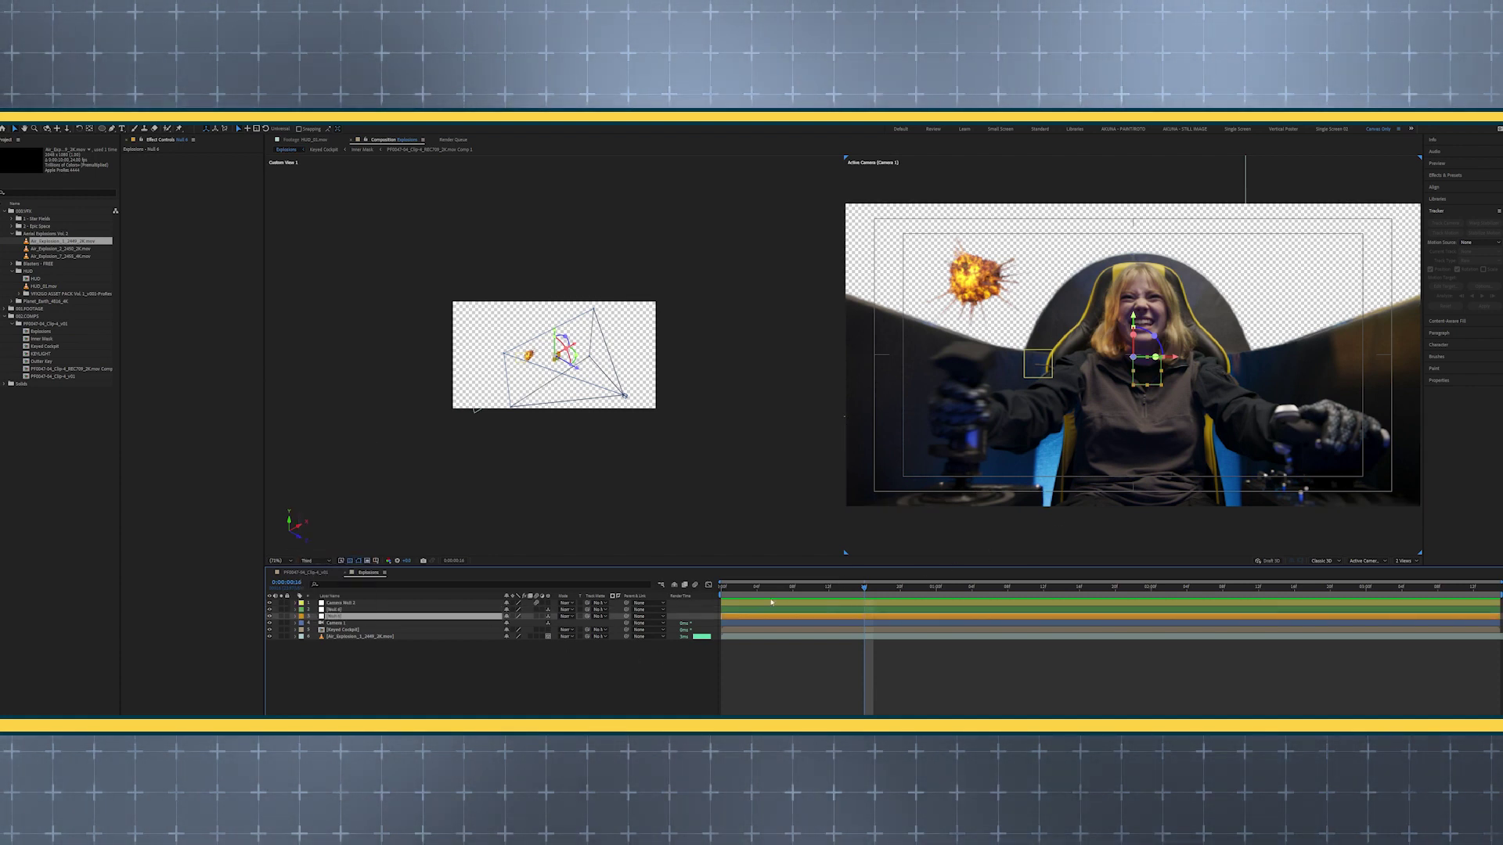
pyautogui.press('Return')
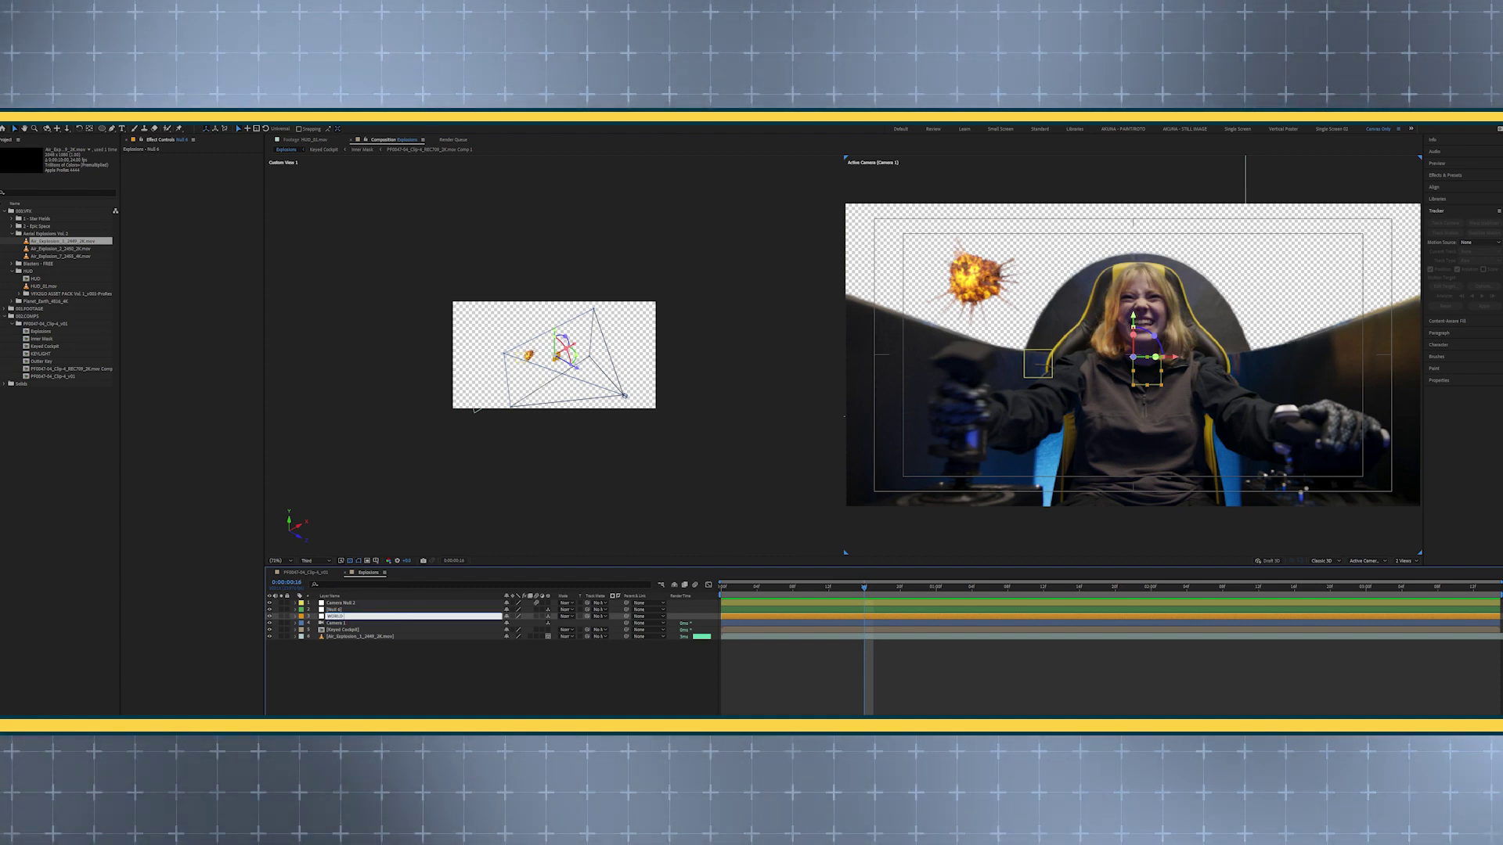
pyautogui.press('Return')
pyautogui.press('c')
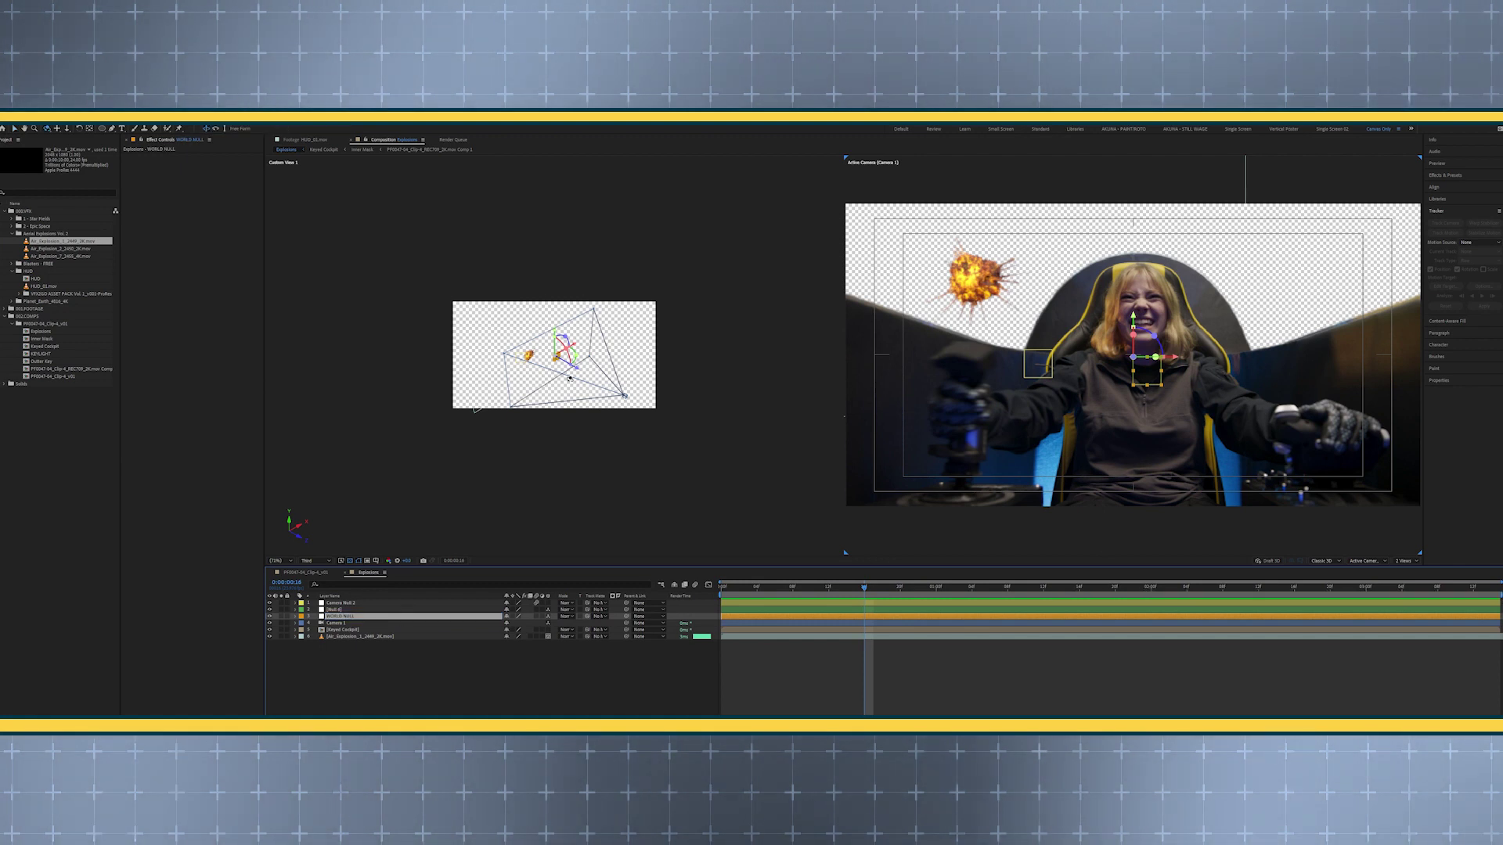
# Keyframe WORLD NULL's Position at the first frame and move the null along its Z axis
pyautogui.scroll(5, 570, 378)
pyautogui.scroll(-5, 570, 379)
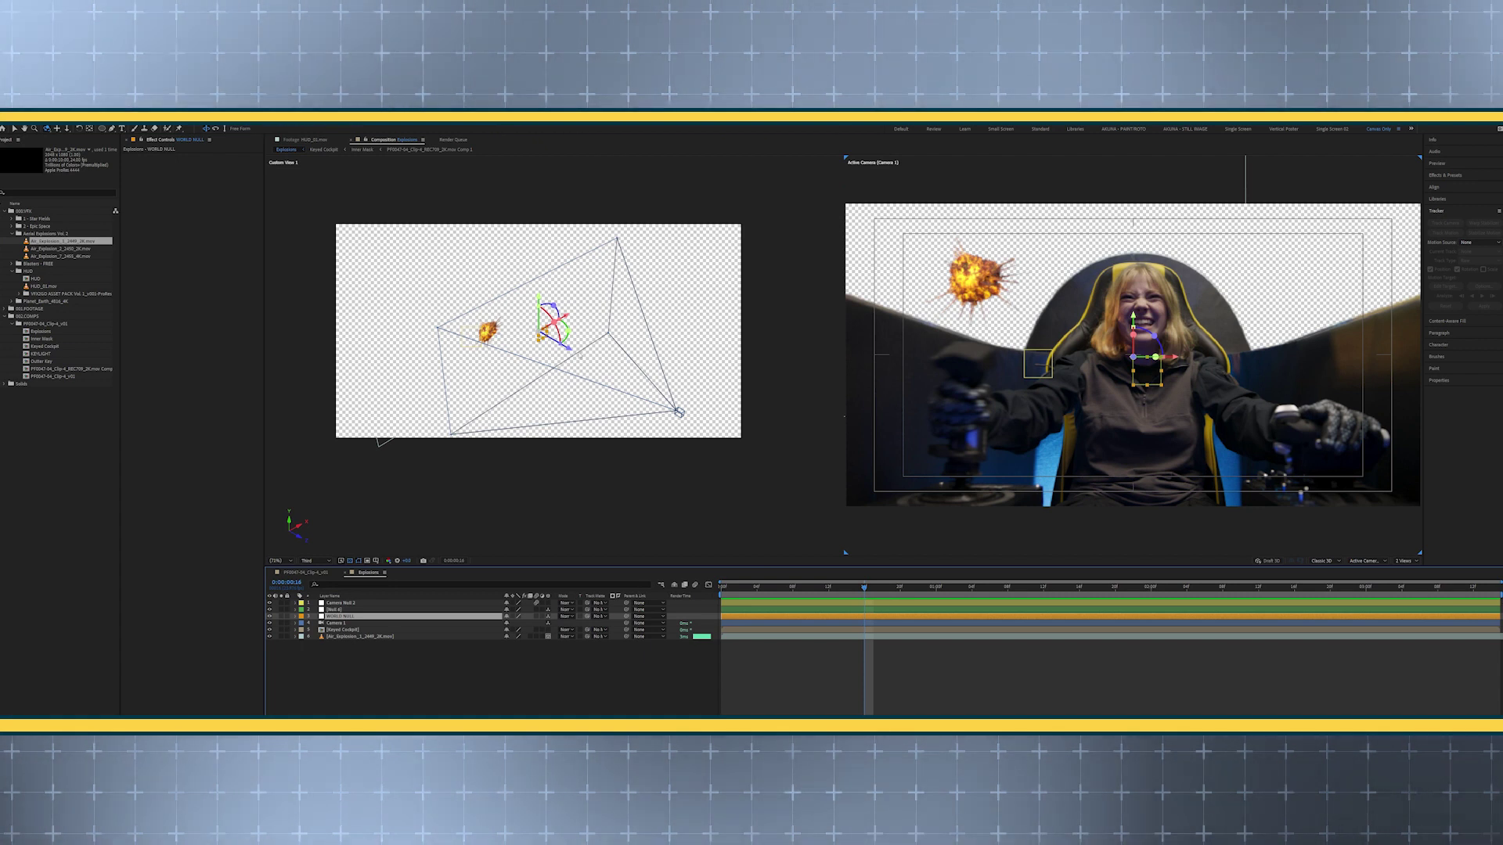
pyautogui.press('Home')
pyautogui.press('p')
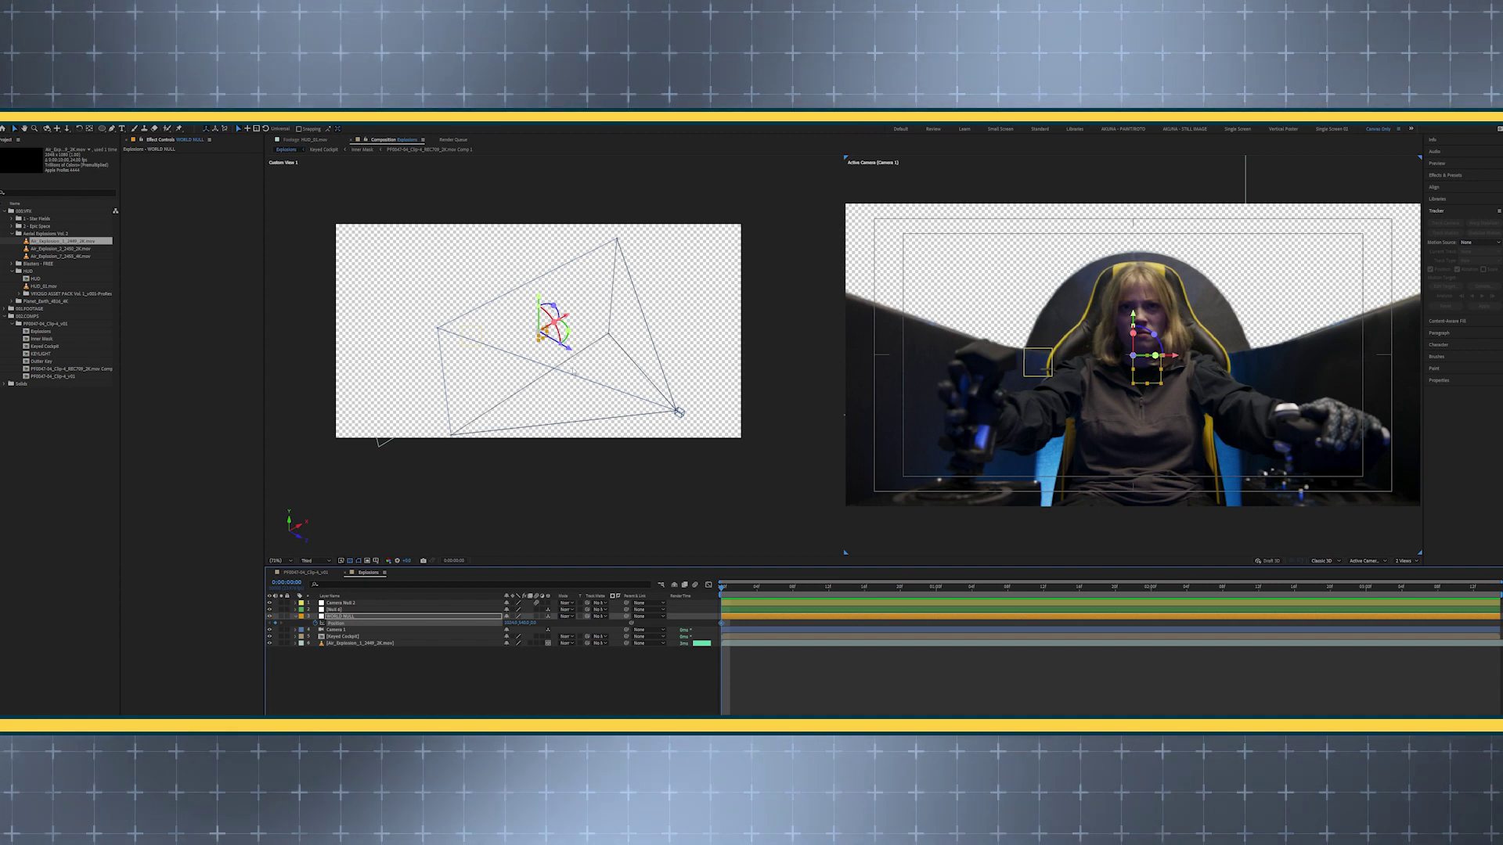
pyautogui.press('c')
pyautogui.moveTo(563, 389); pyautogui.dragTo(626, 367)
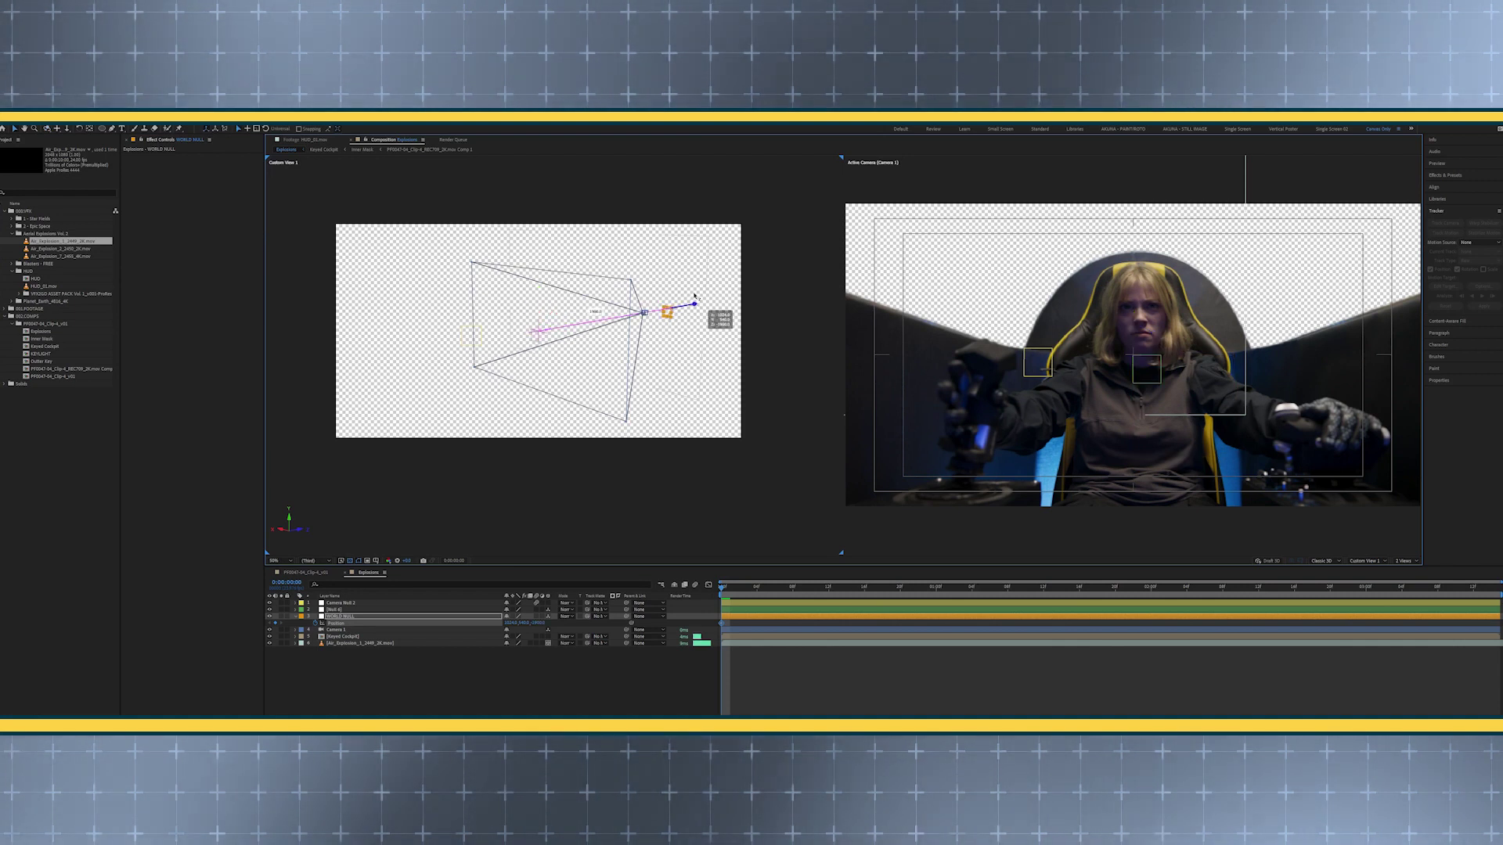
pyautogui.click(1346, 231)
pyautogui.press('v')
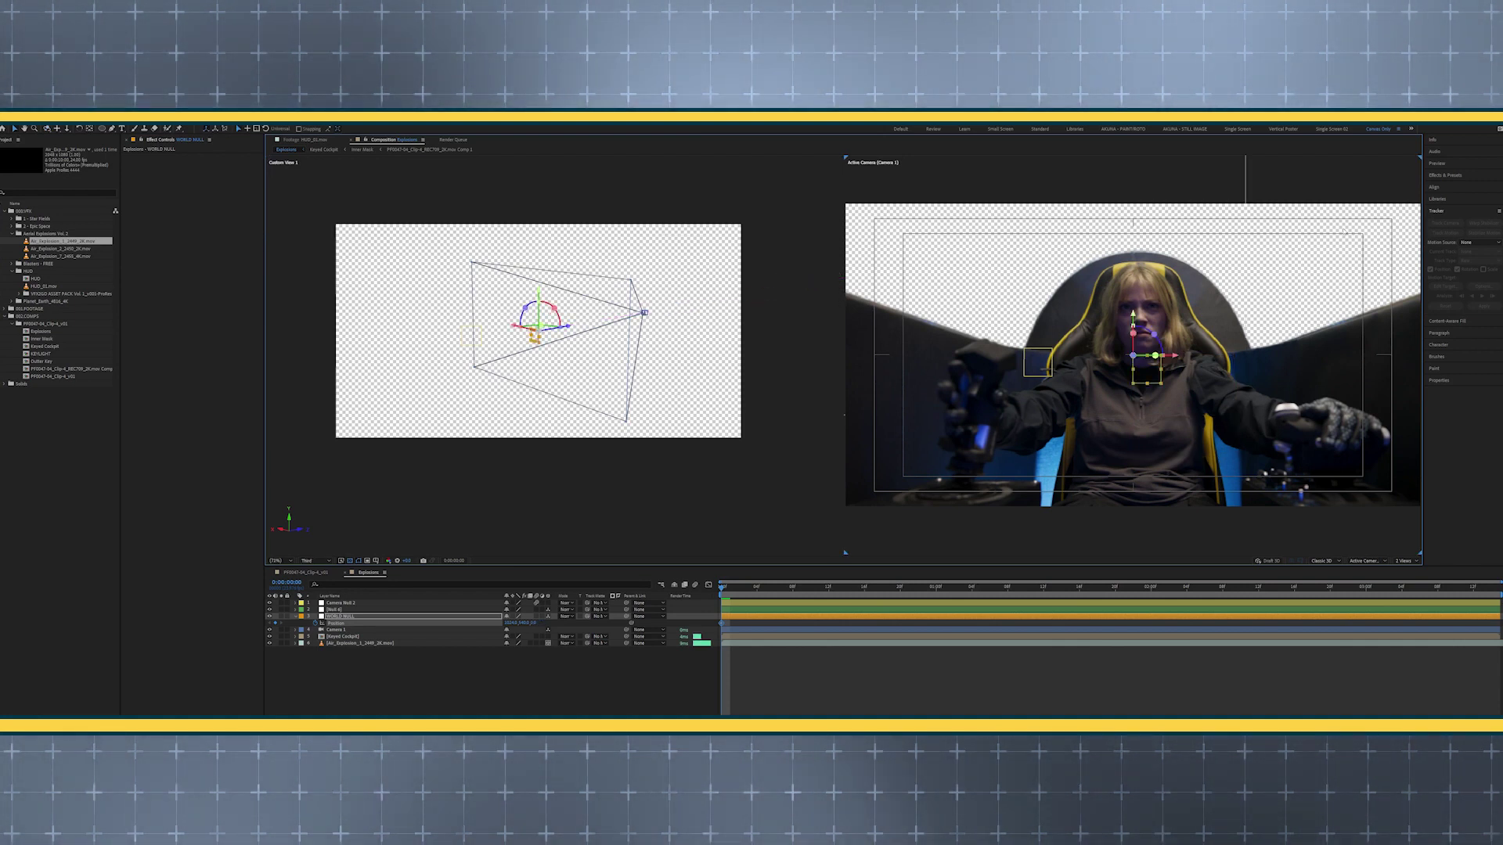
pyautogui.moveTo(573, 328); pyautogui.dragTo(803, 277)
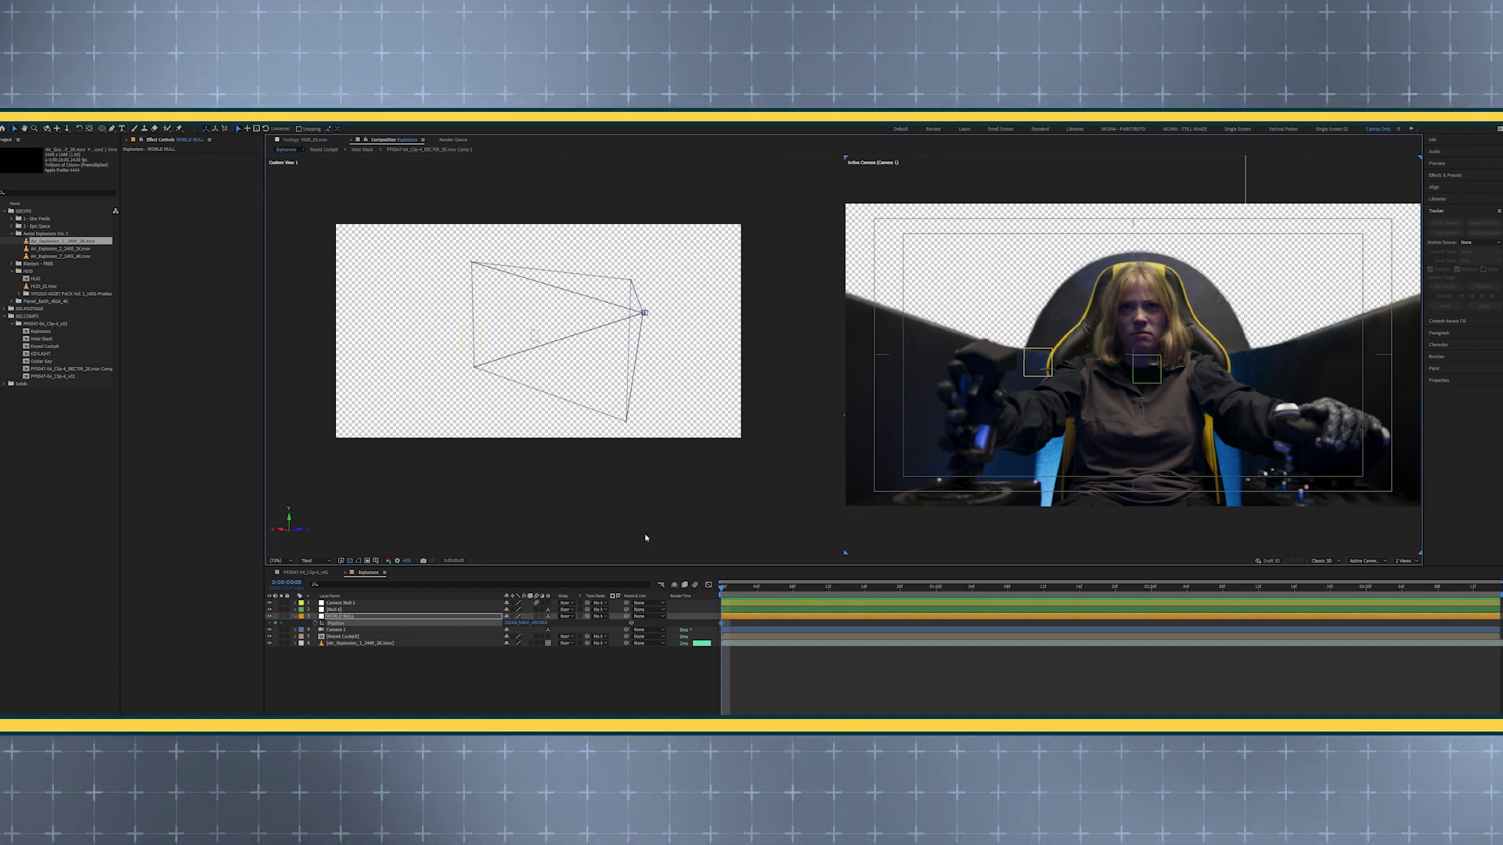
# Preview up to the explosion's fireball and parent the explosion layer to WORLD NULL
pyautogui.press('space')
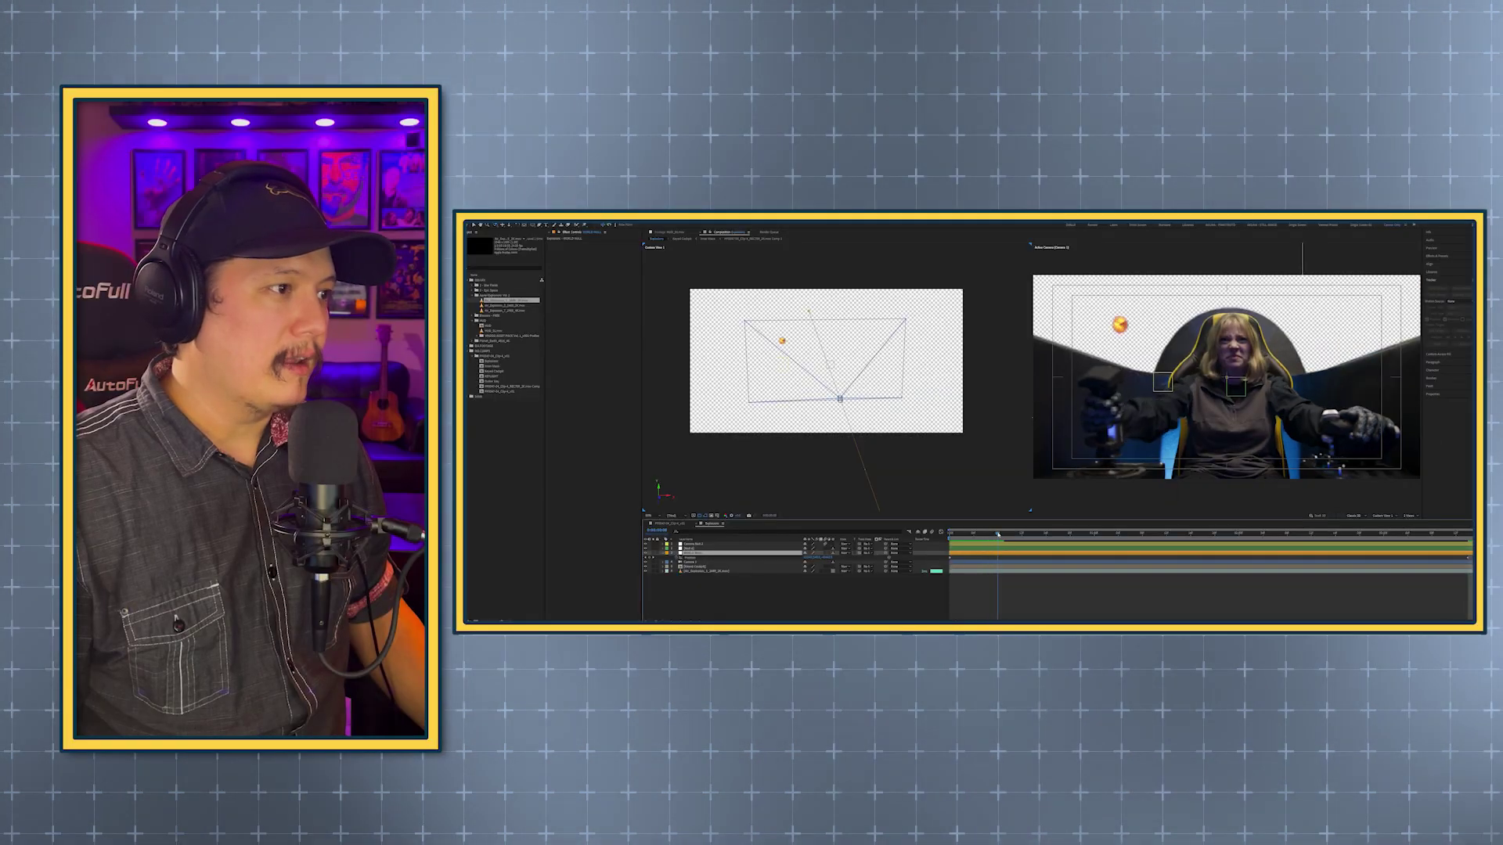
pyautogui.click(1038, 535)
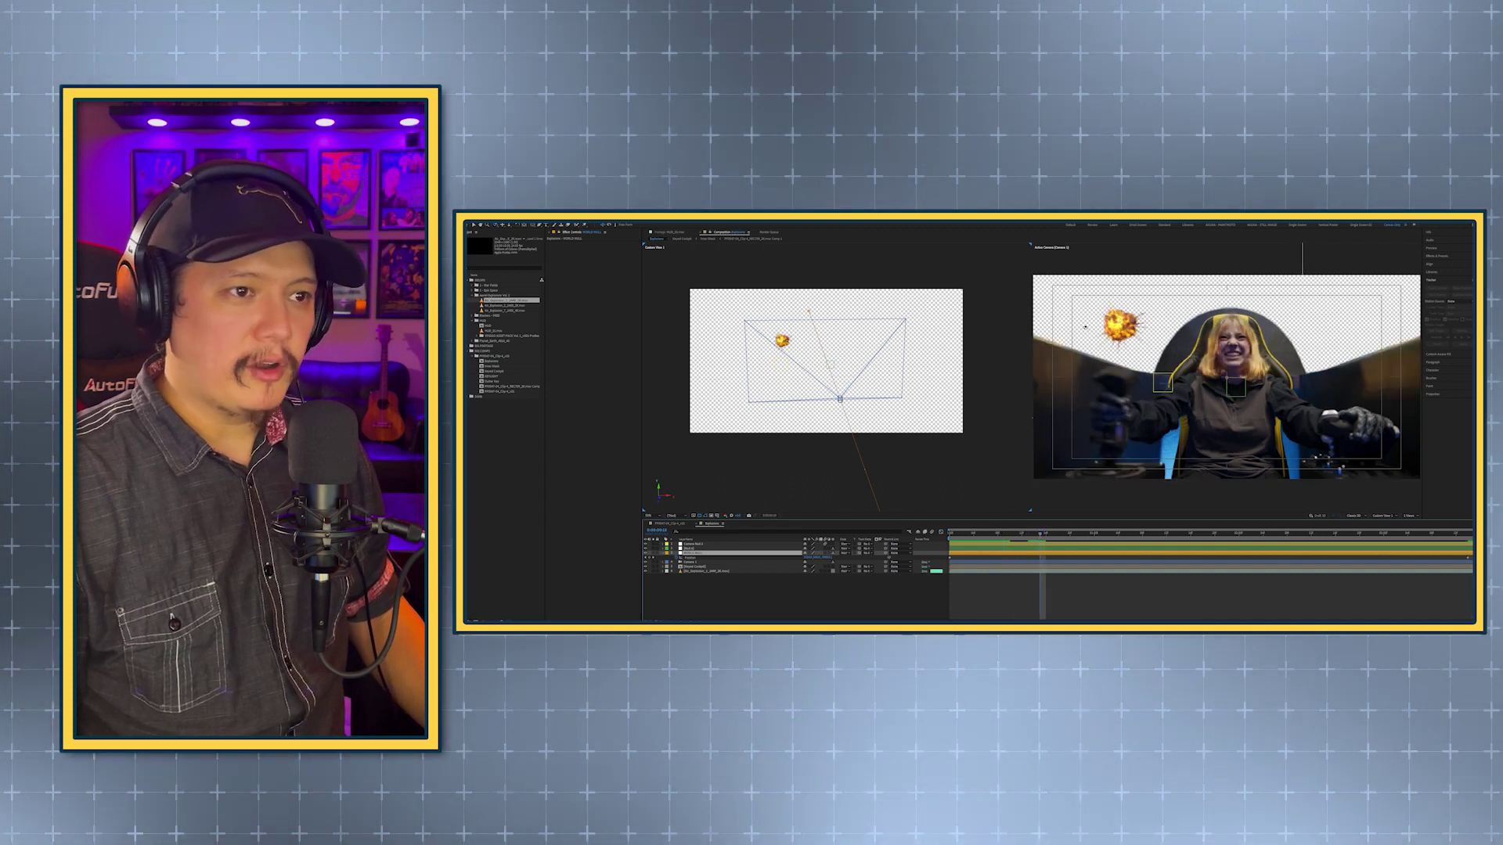
pyautogui.press('v')
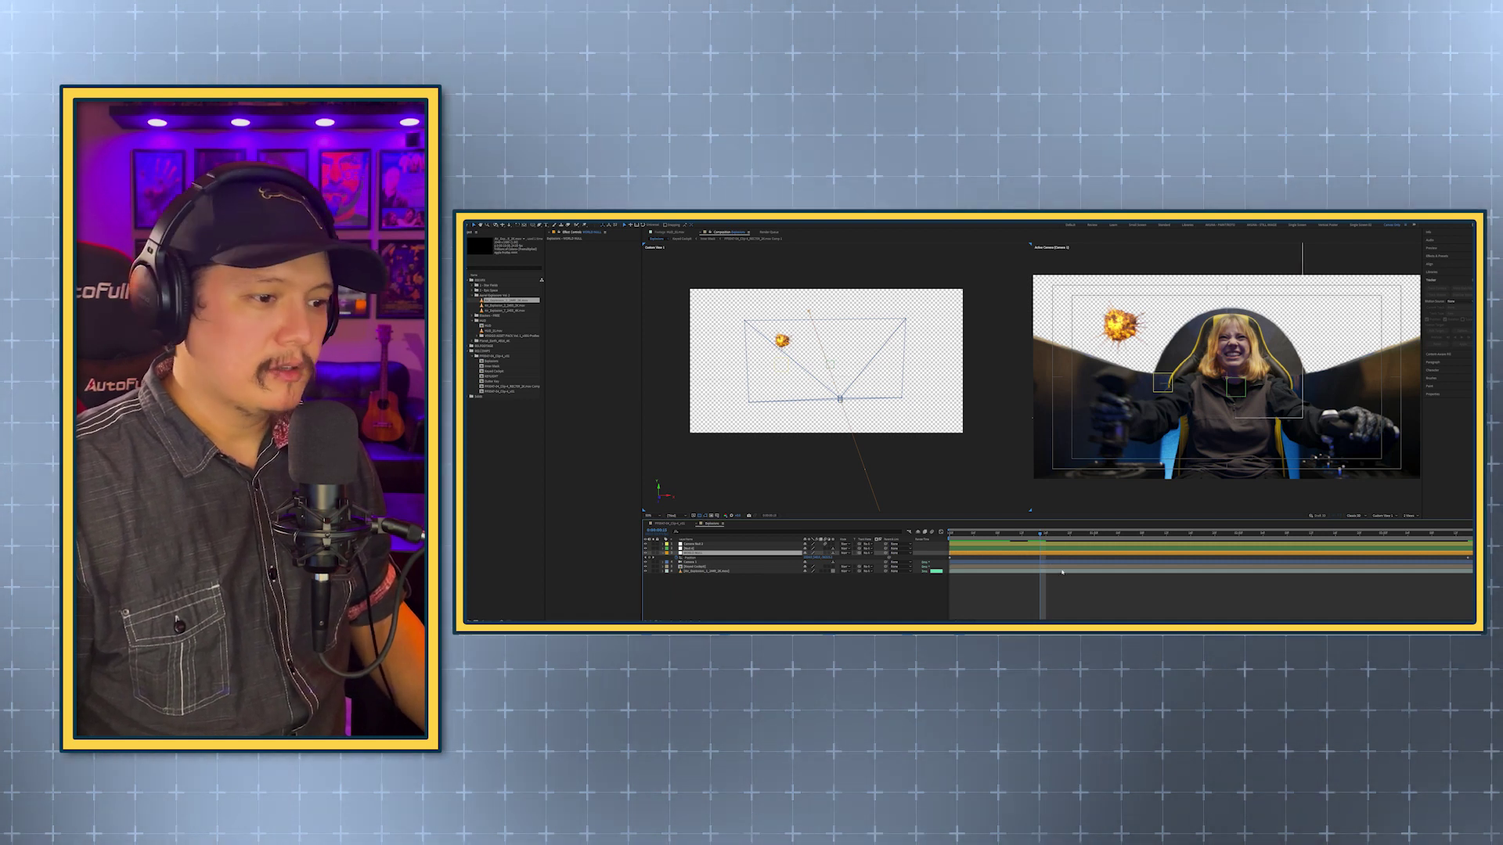
pyautogui.click(1045, 572)
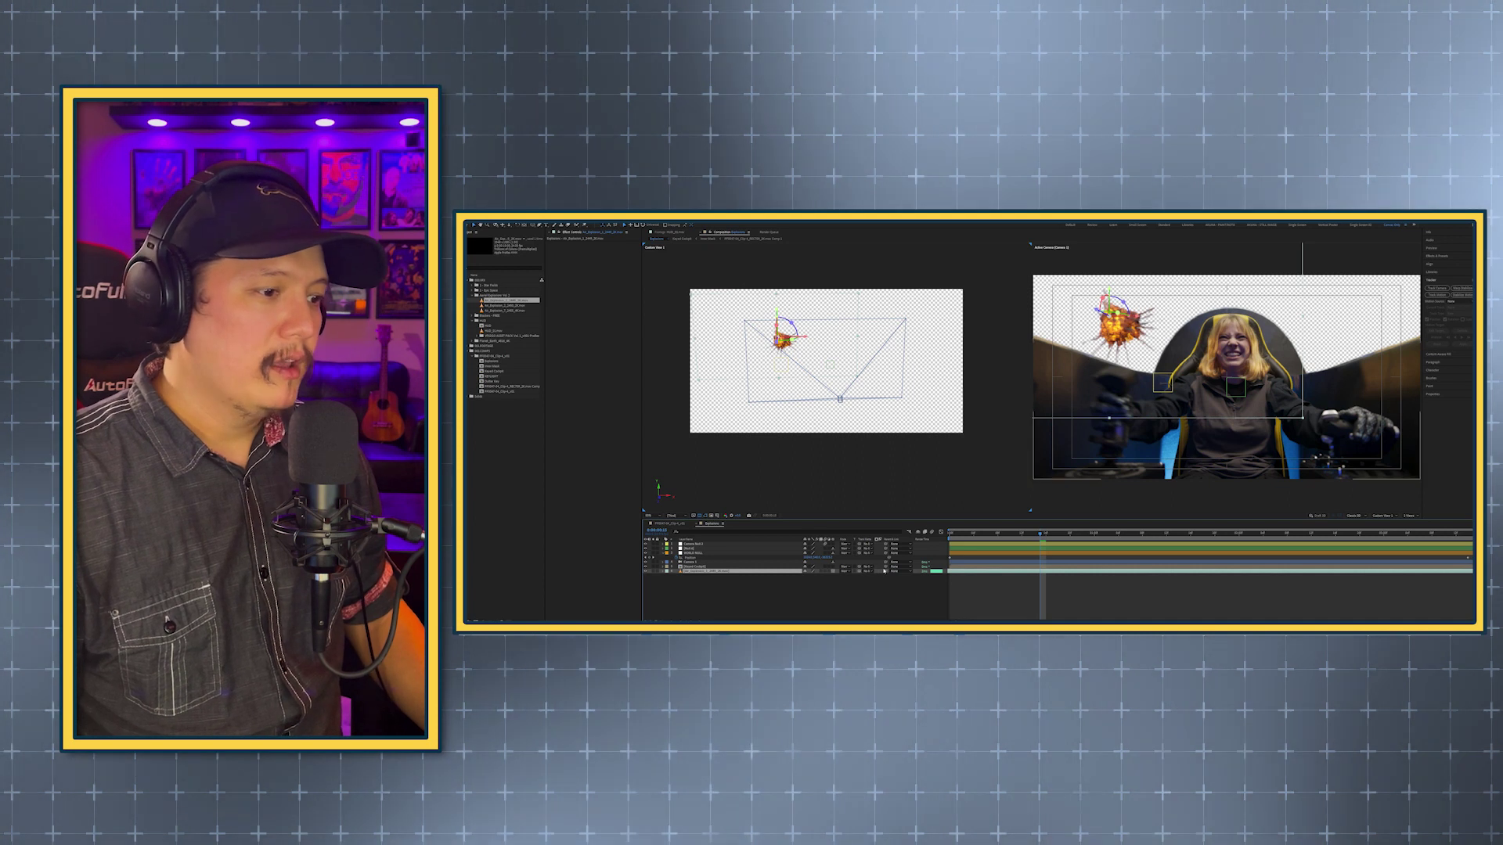
pyautogui.moveTo(887, 573); pyautogui.dragTo(695, 555)
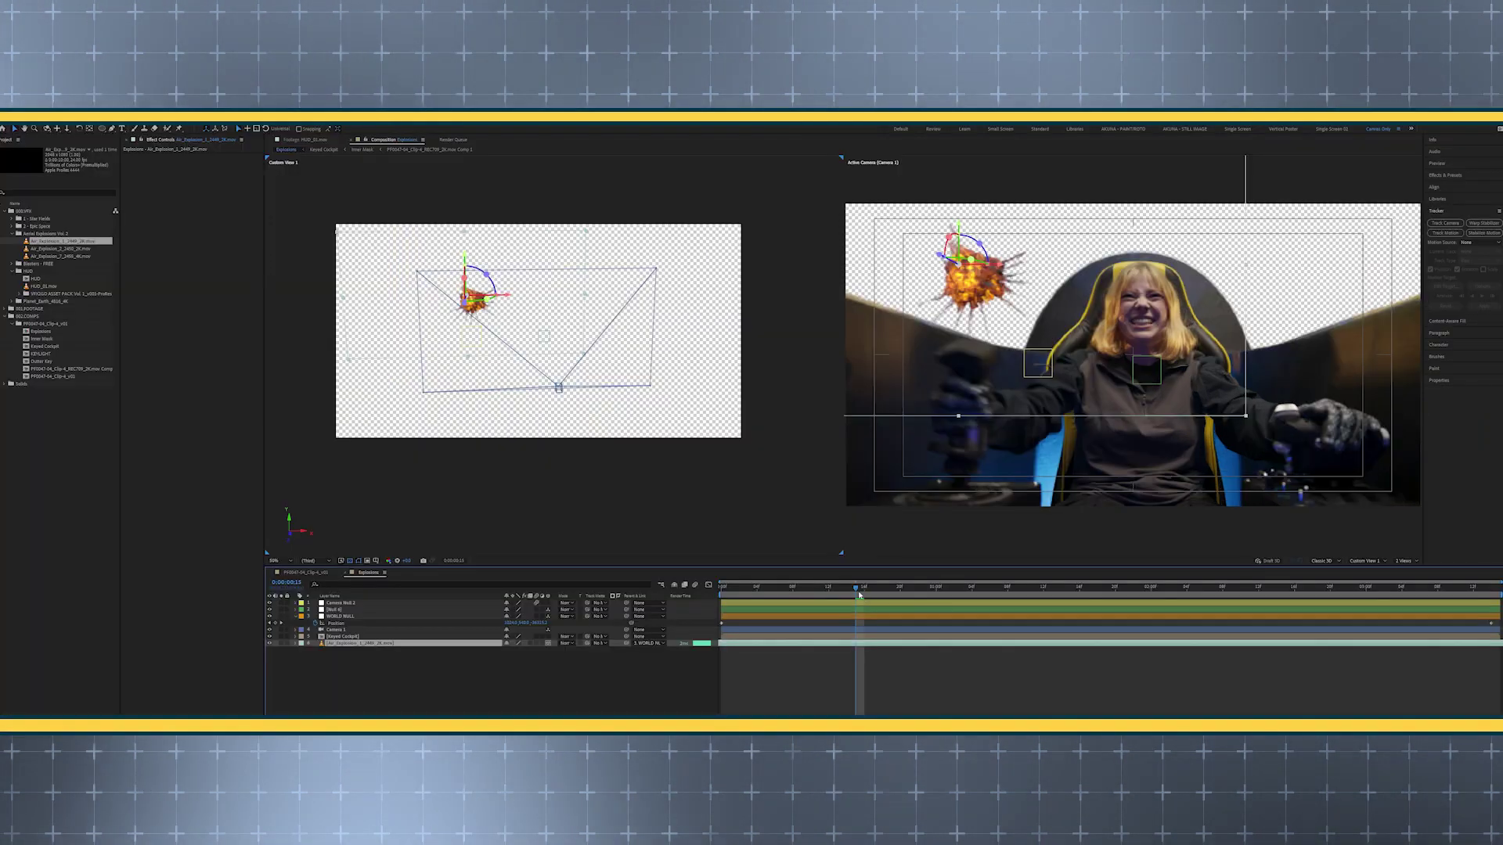
# Preview the parented explosion at several times to examine how it travels with WORLD NULL past the cockpit
pyautogui.moveTo(866, 590); pyautogui.dragTo(875, 590)
pyautogui.press('space')
pyautogui.press('space')
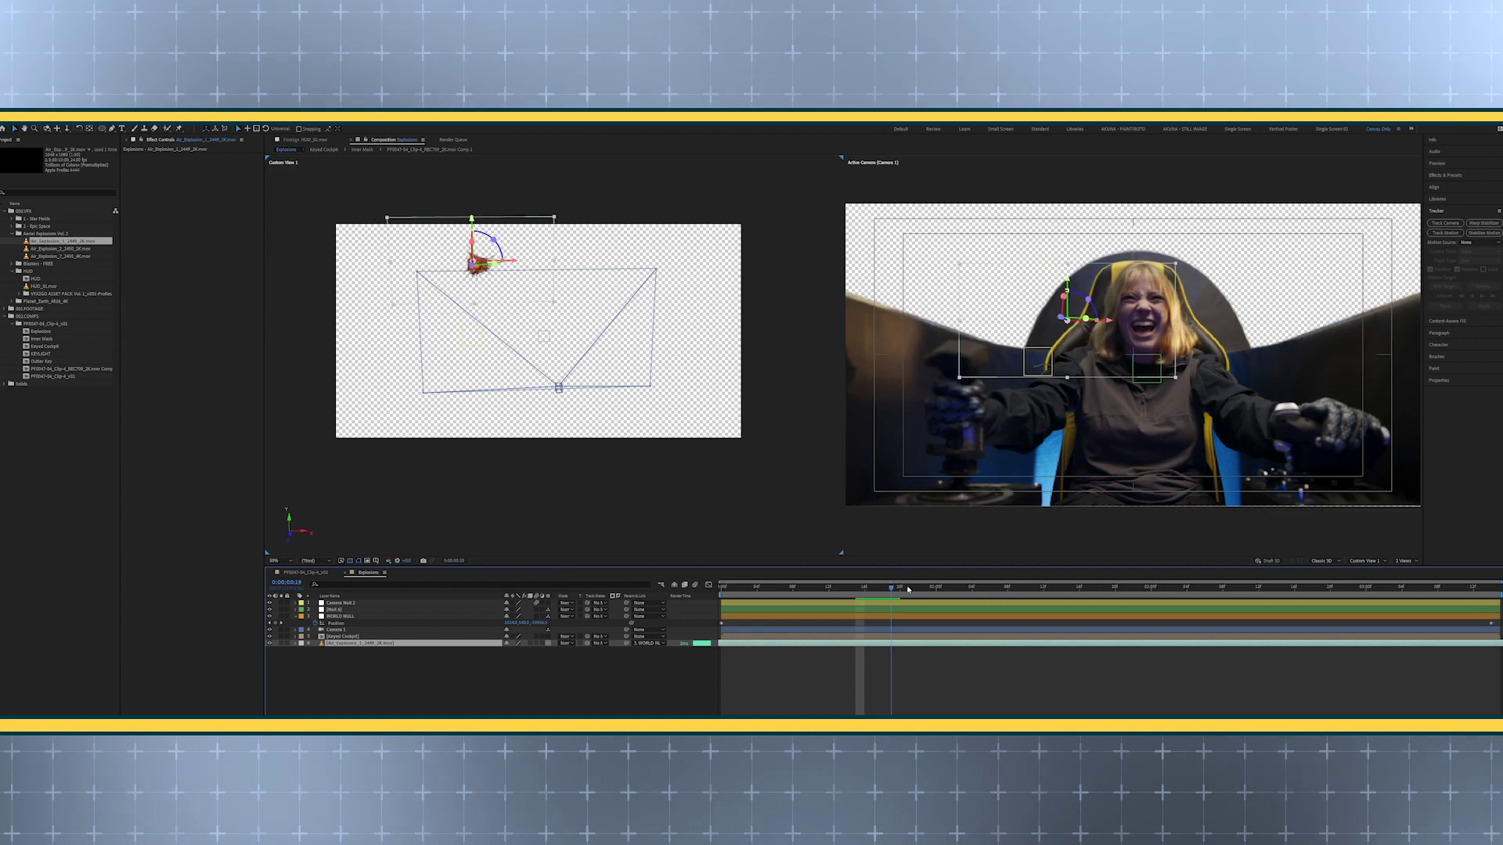
pyautogui.click(793, 586)
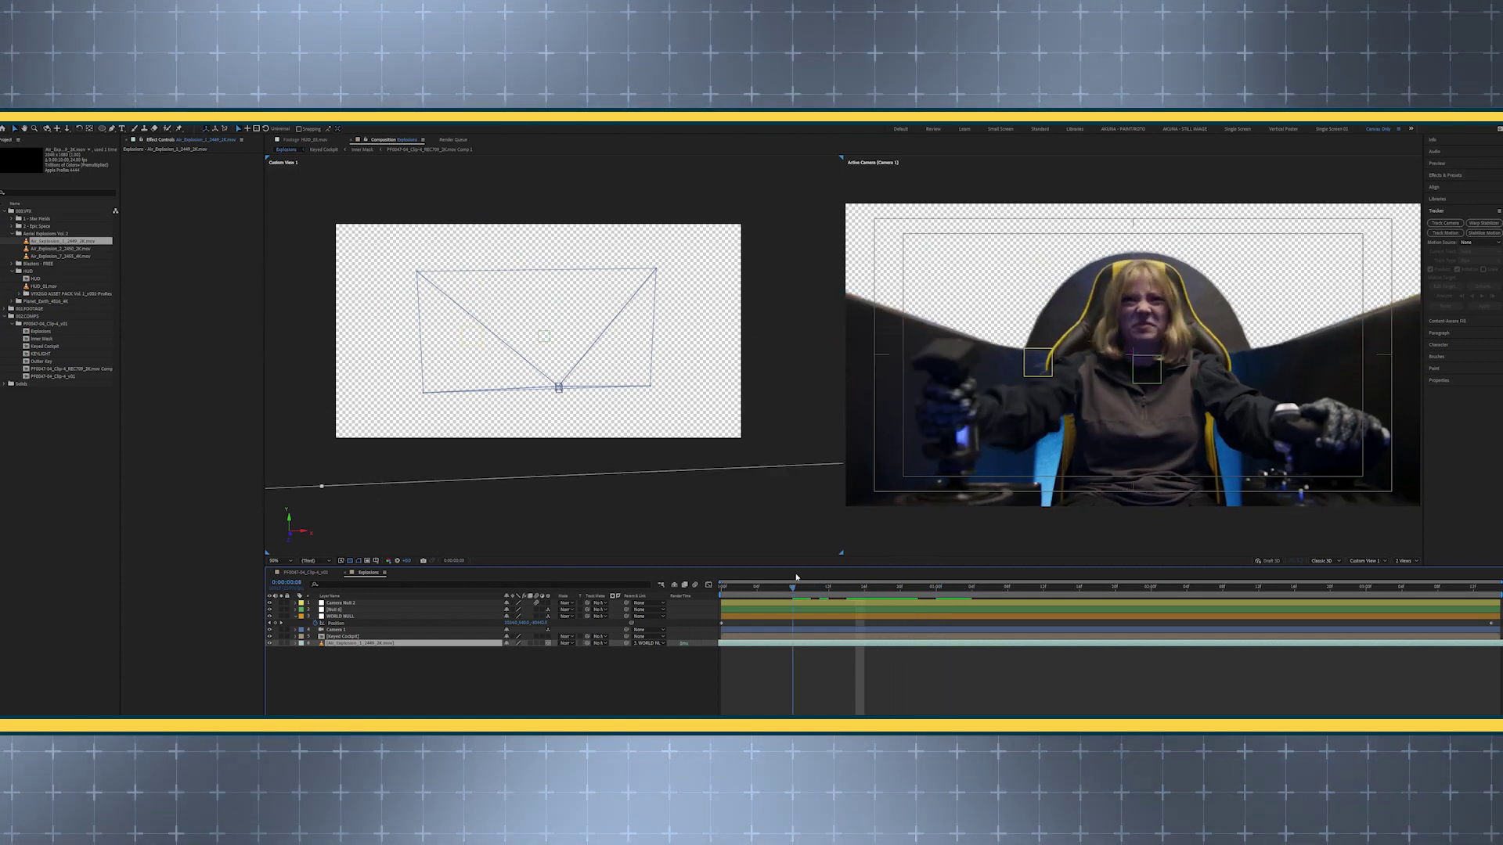
pyautogui.moveTo(826, 582)
pyautogui.mouseDown()
pyautogui.moveTo(868, 582)
pyautogui.moveTo(844, 582)
pyautogui.mouseUp()
pyautogui.press('space')
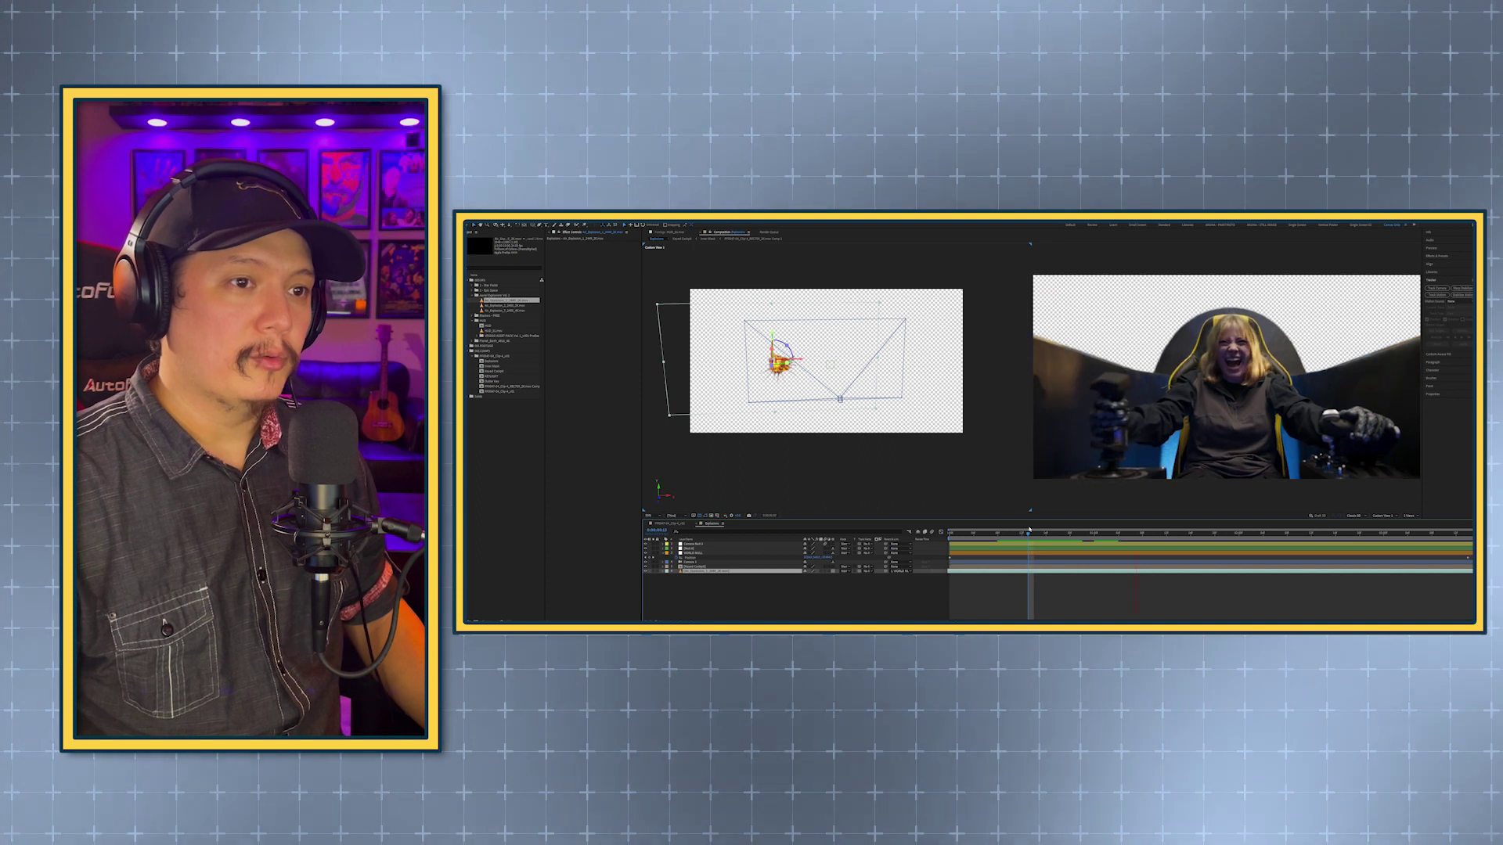
pyautogui.click(1046, 537)
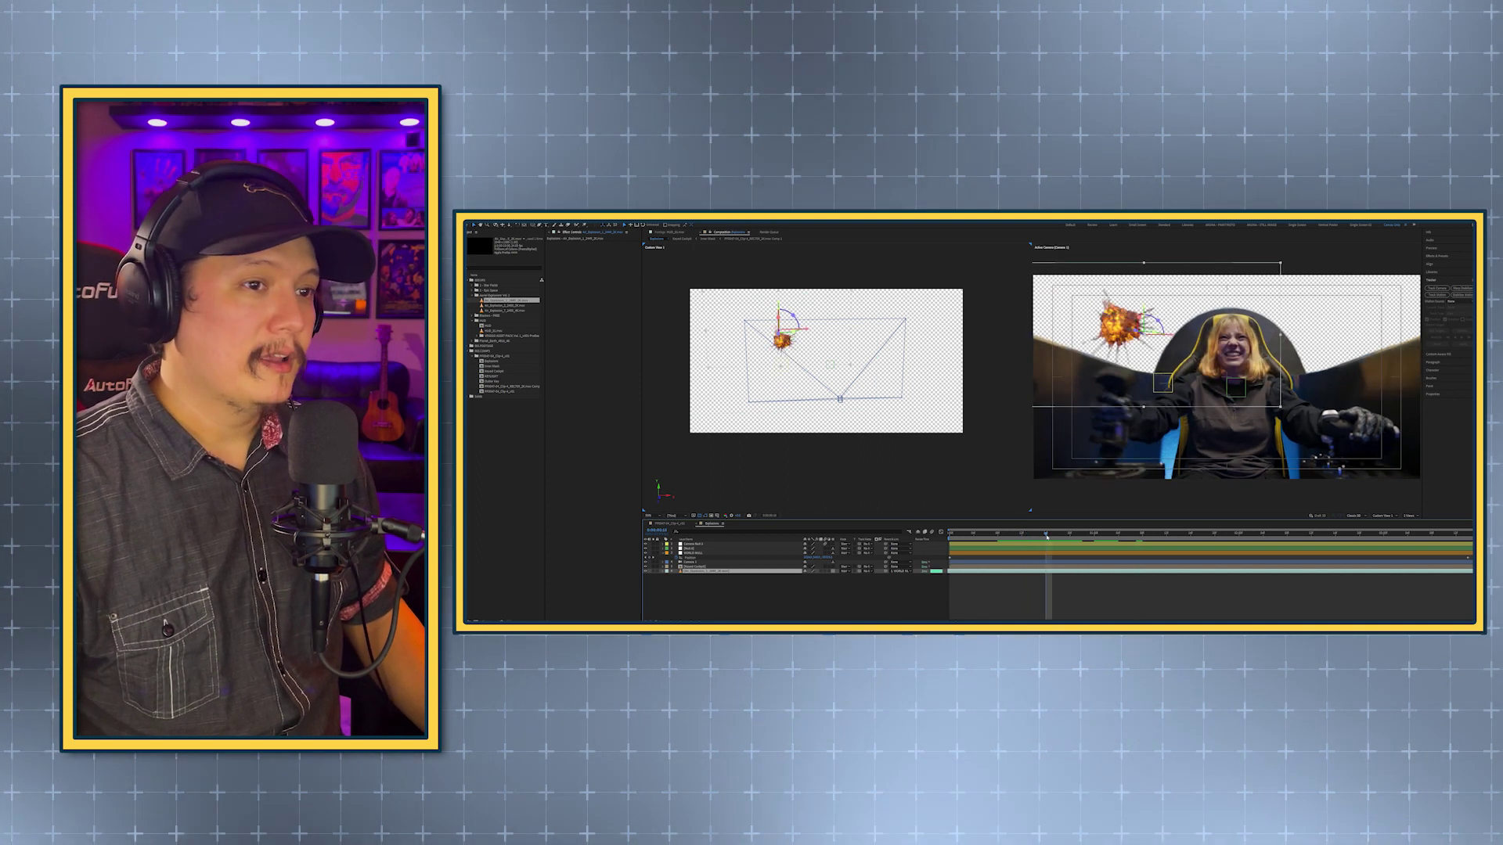
pyautogui.moveTo(1046, 537); pyautogui.dragTo(1040, 537)
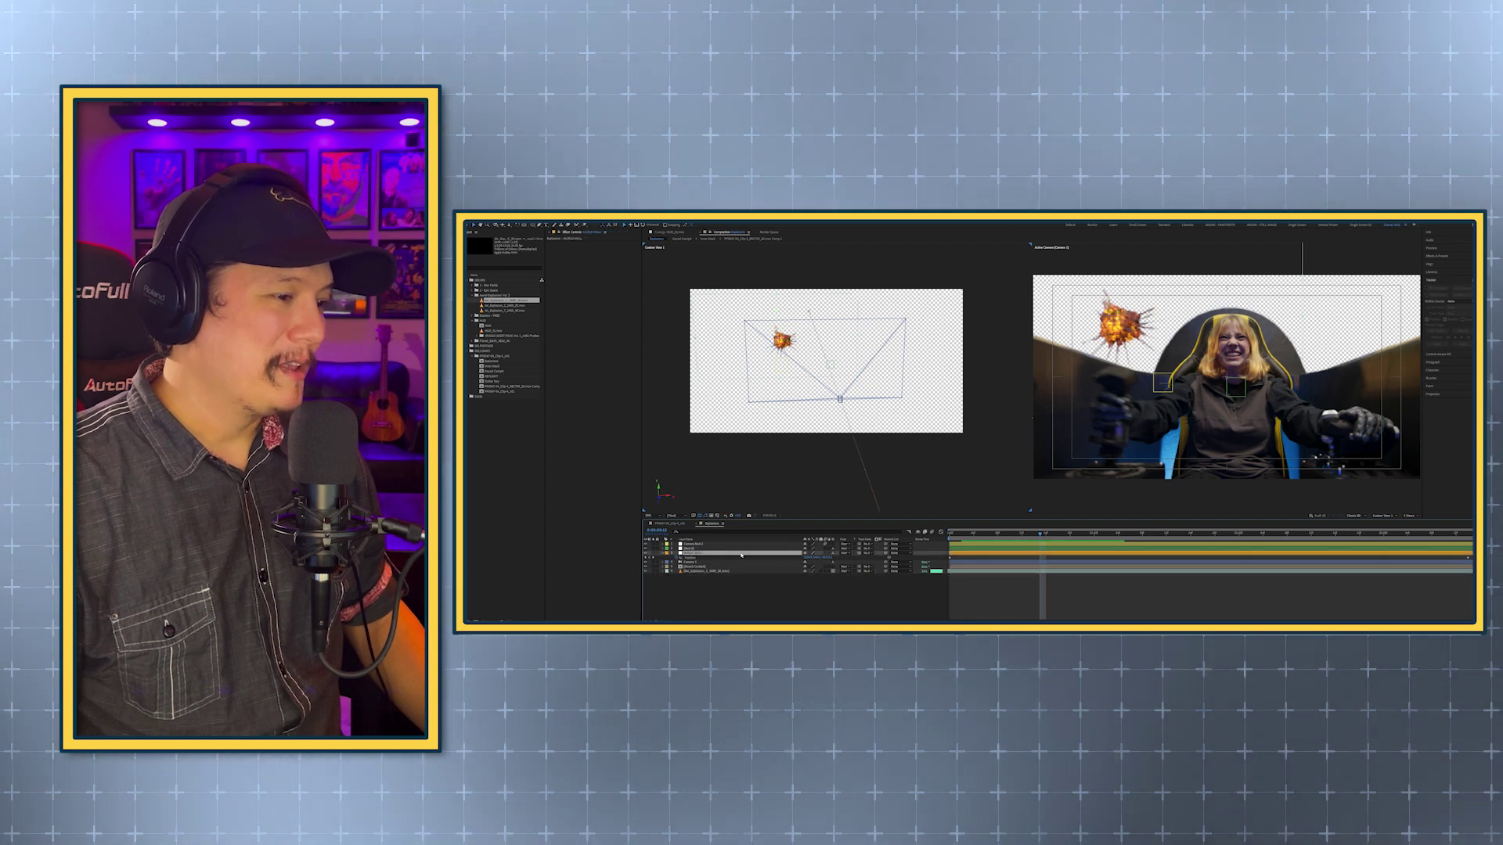
pyautogui.press('Home')
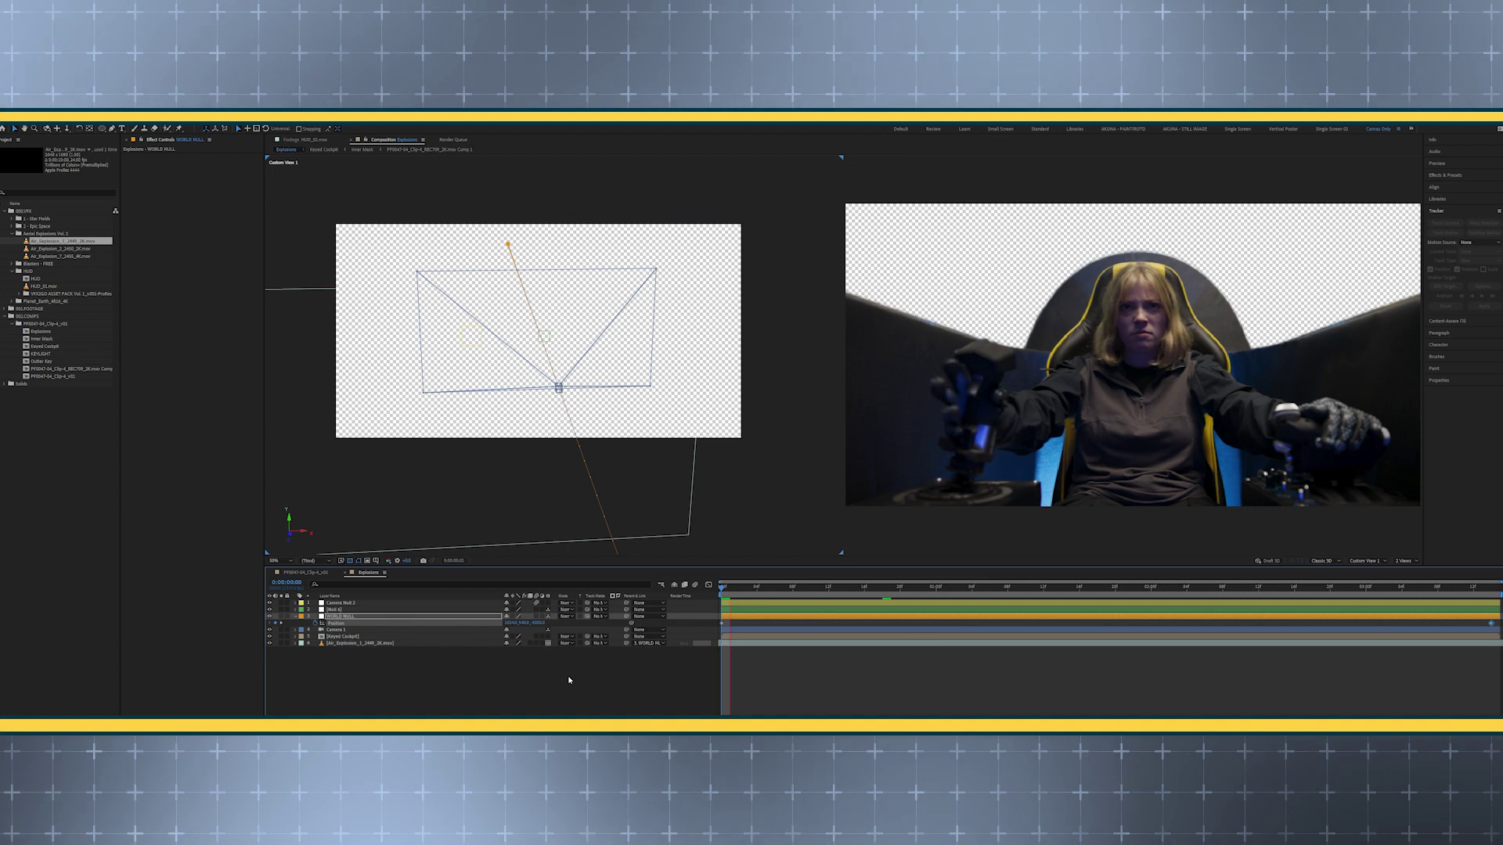
pyautogui.press('space')
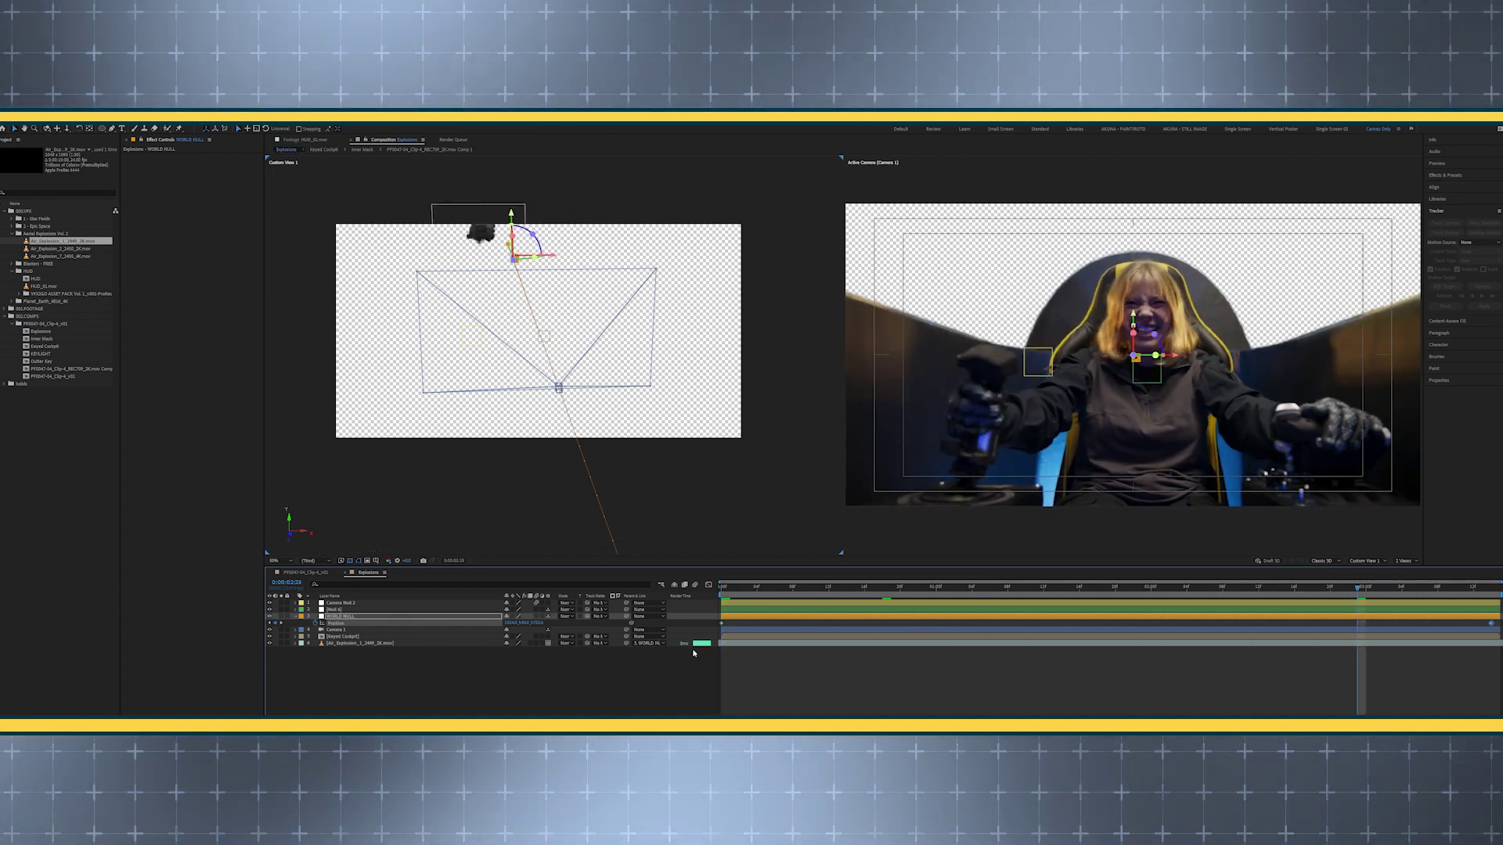
# Duplicate the explosion layer, move the copy into the sky right of the seat, and play the result
pyautogui.click(388, 643)
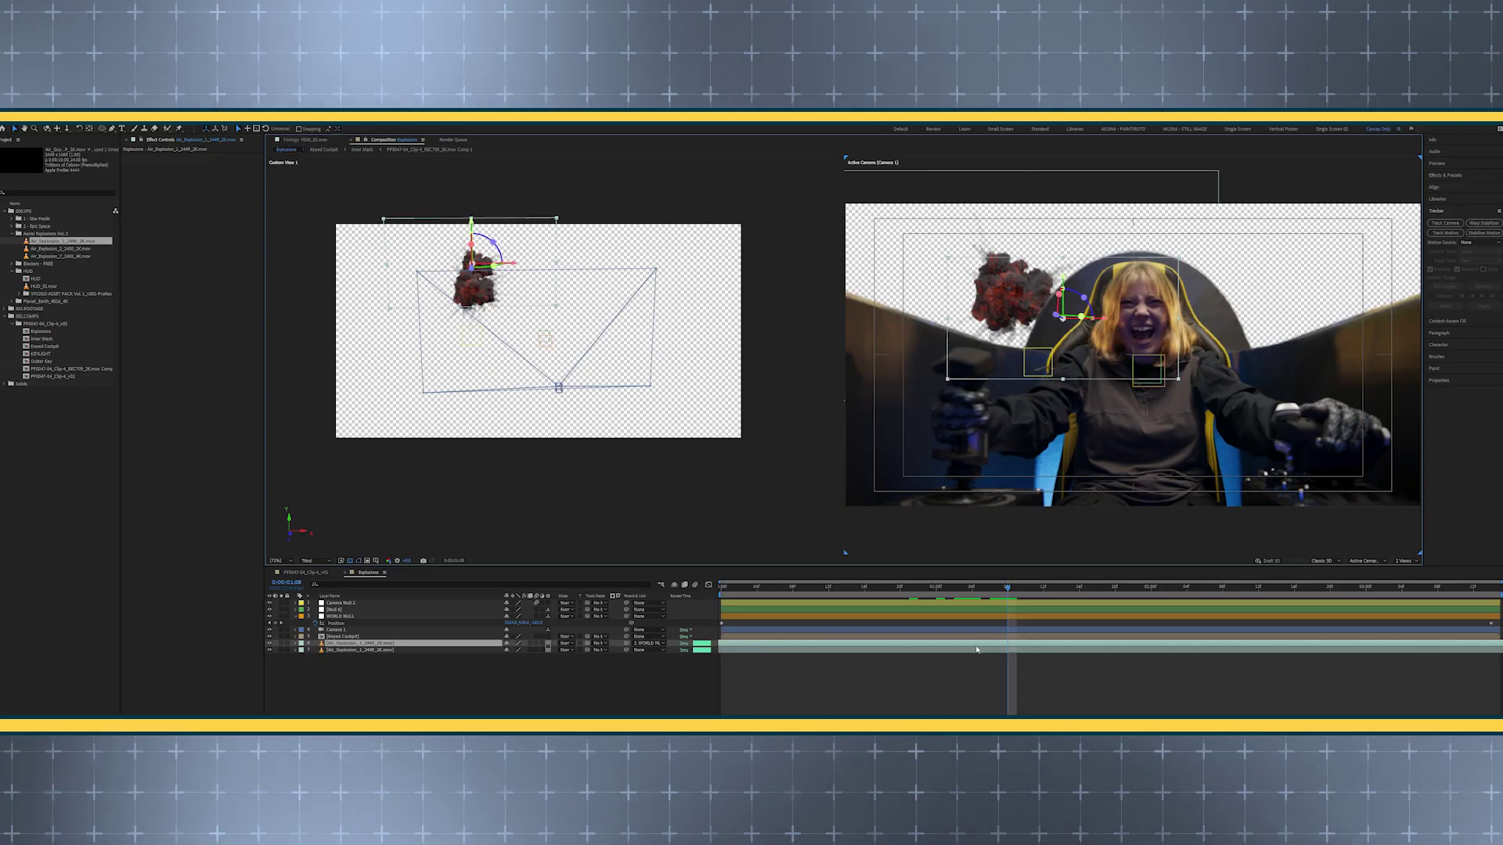
pyautogui.click(977, 649)
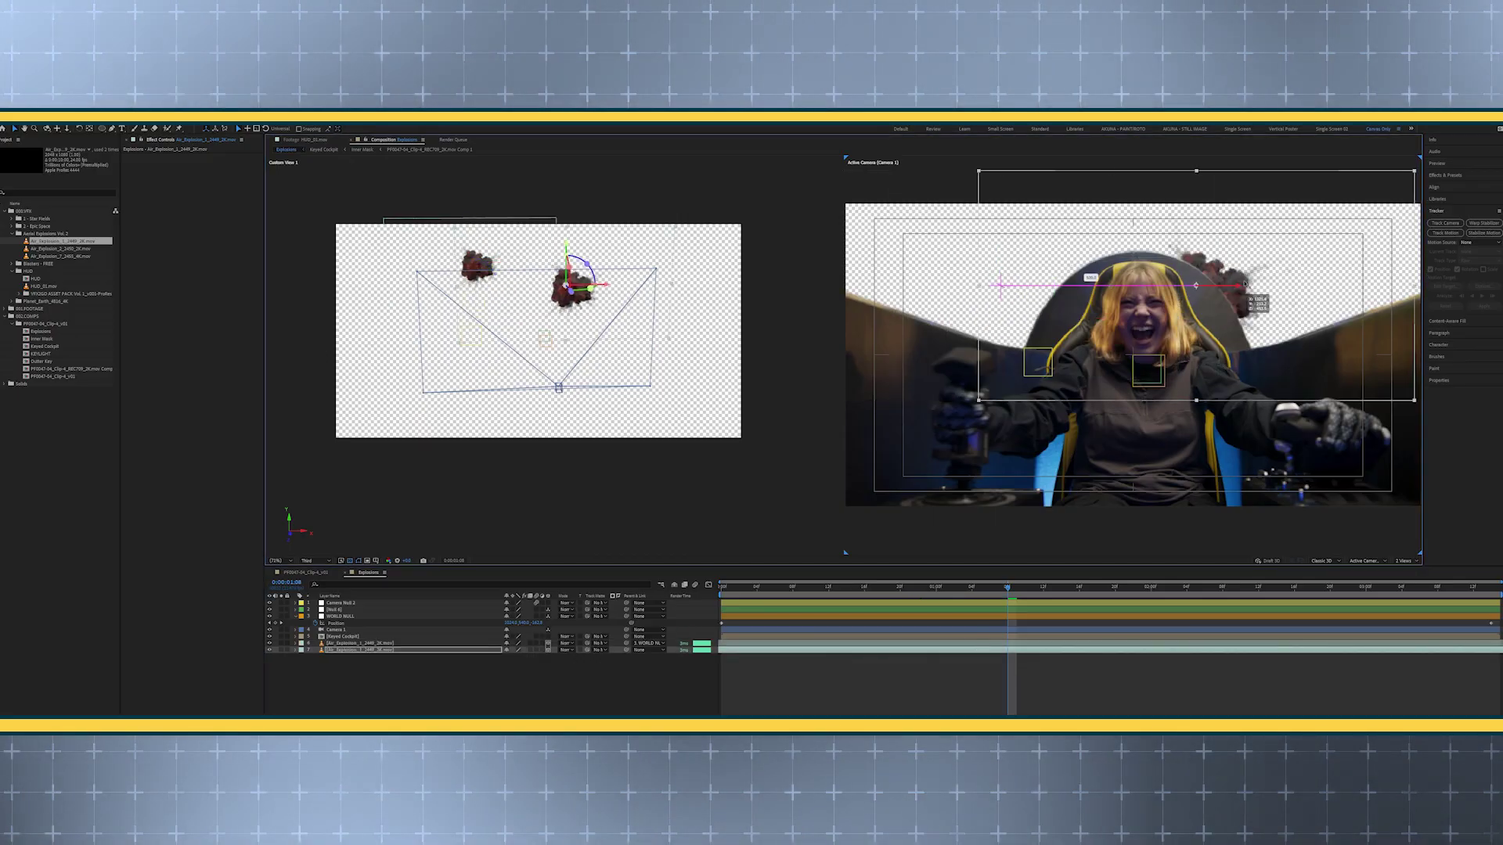
pyautogui.moveTo(1310, 271); pyautogui.dragTo(1321, 269)
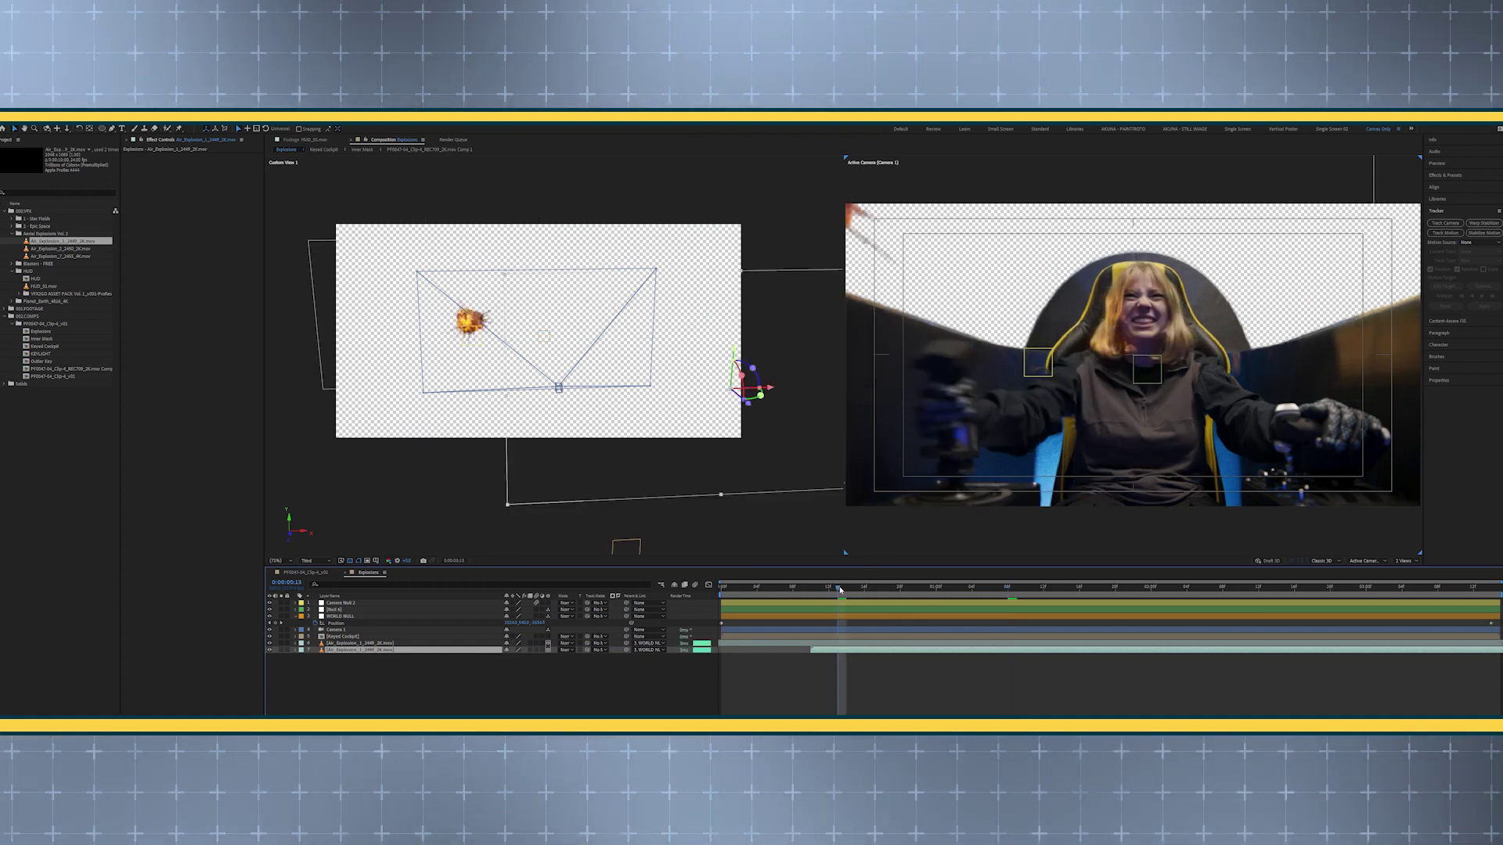
pyautogui.press('space')
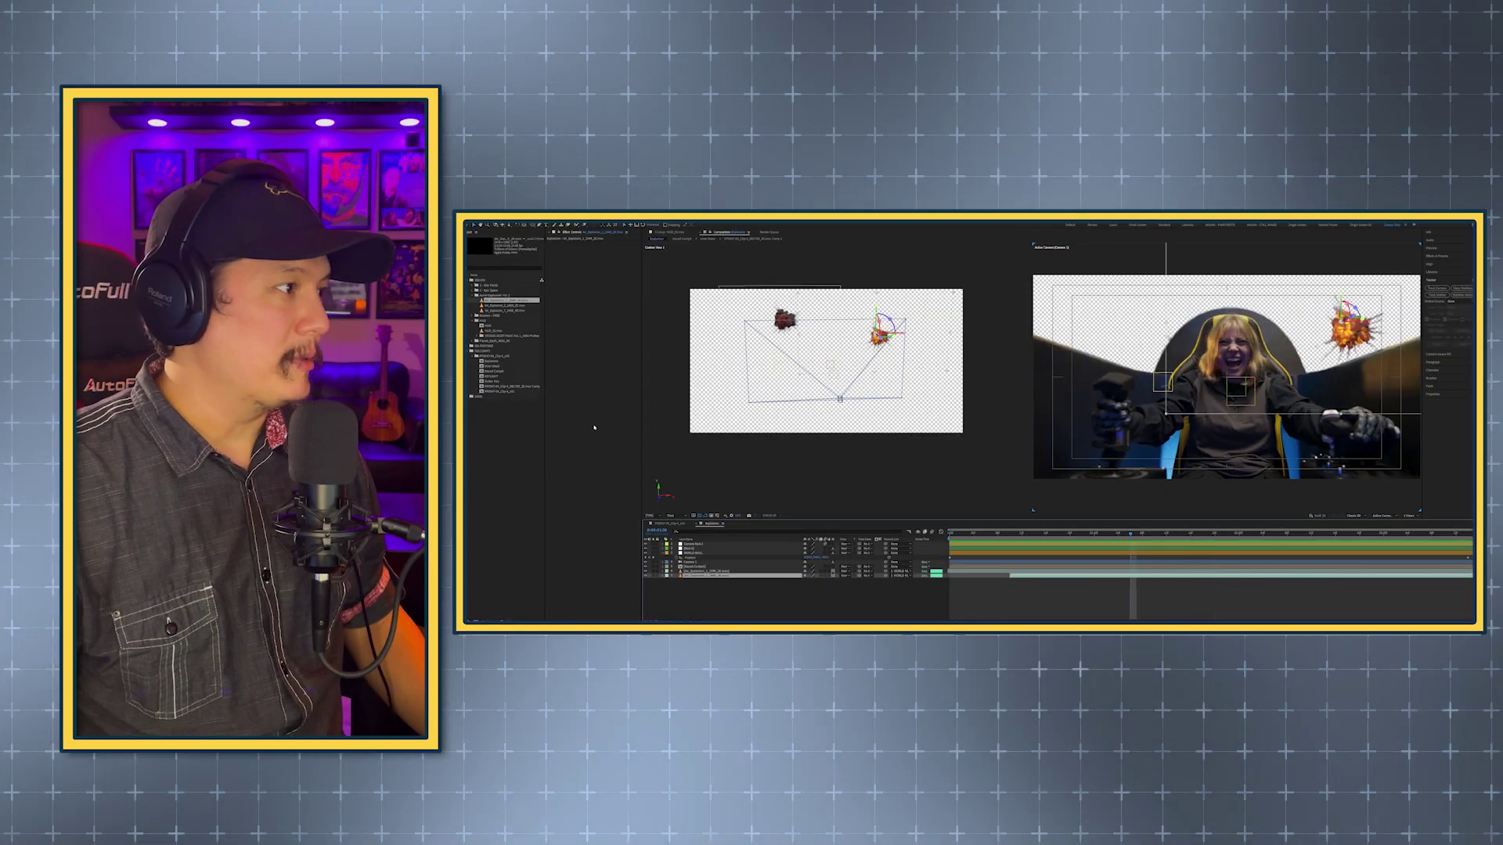
# Add a different, larger explosion clip from the explosions folder and reposition the explosion vertically while checking other frames
pyautogui.click(520, 306)
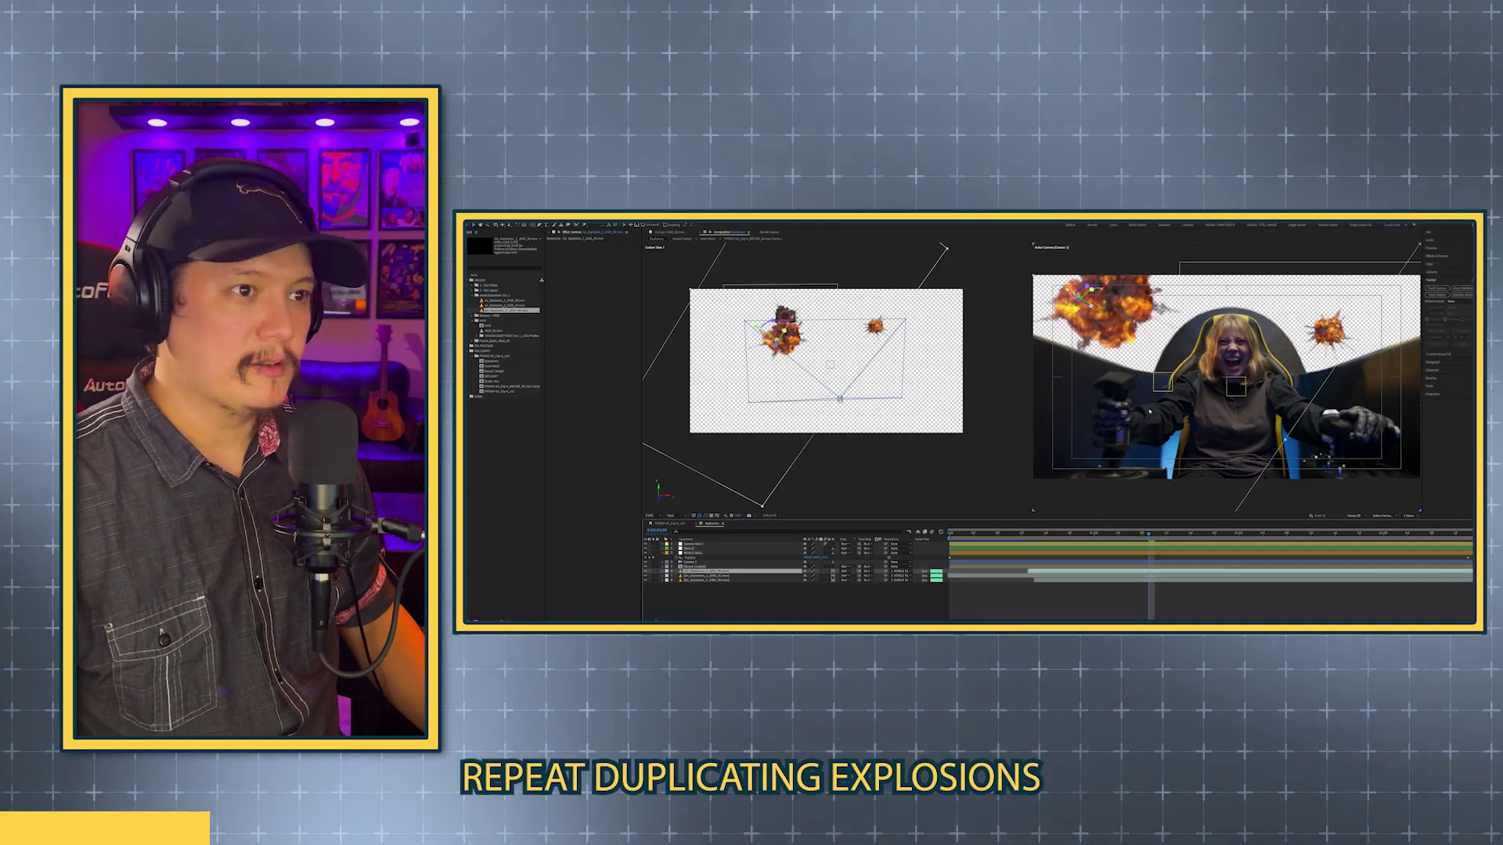
pyautogui.moveTo(1149, 534); pyautogui.dragTo(1096, 534)
pyautogui.moveTo(1316, 313); pyautogui.dragTo(1317, 257)
pyautogui.moveTo(1106, 535); pyautogui.dragTo(1204, 534)
# Duplicate the explosion layer, reveal its position, and preview the comp at other times
pyautogui.click(707, 572)
pyautogui.hotkey('ctrl', 'd')
pyautogui.press('p')
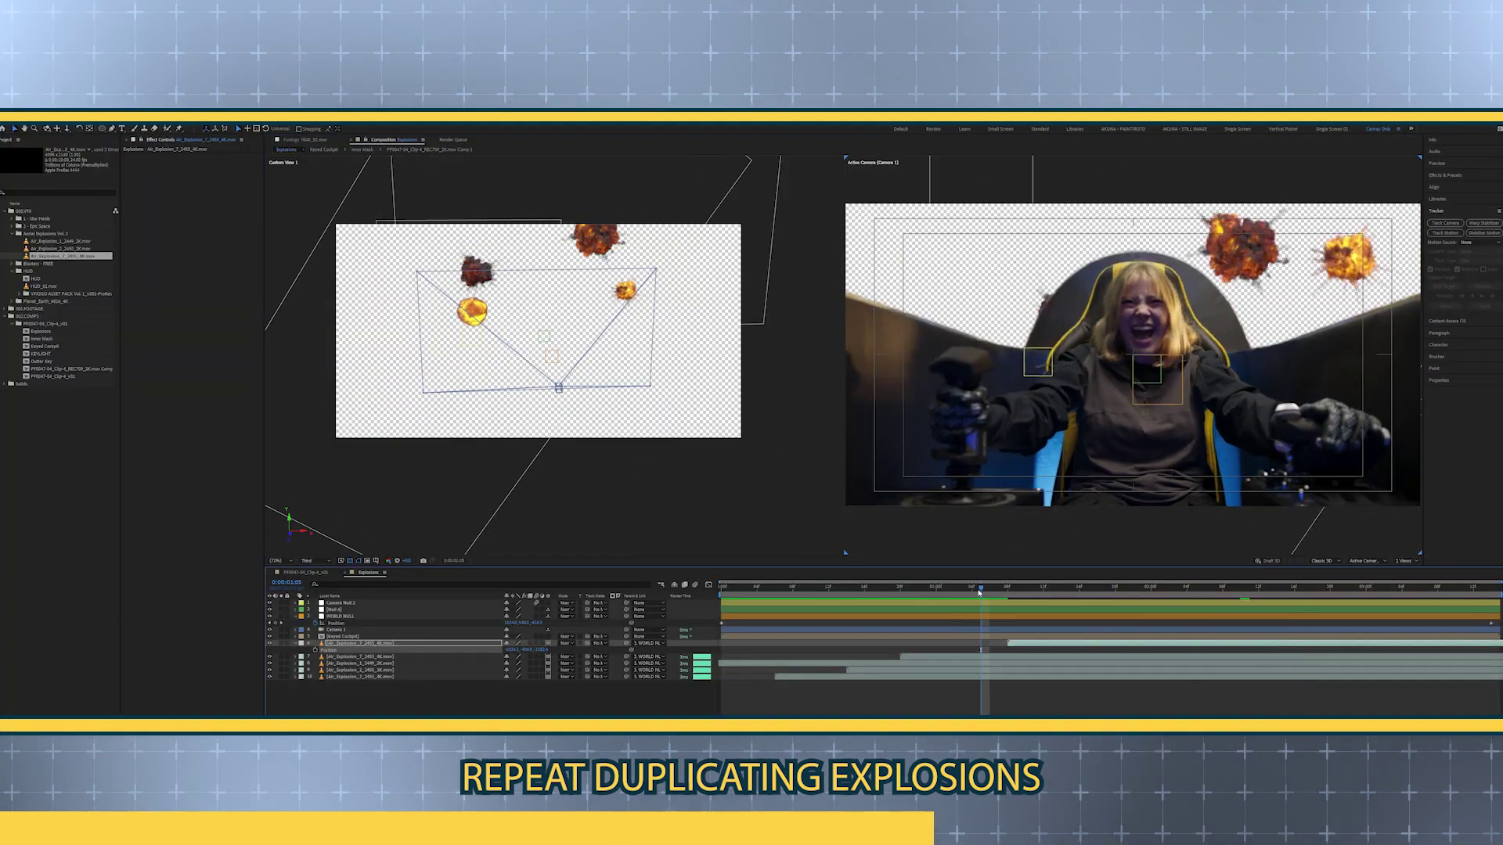
pyautogui.hotkey('ctrl', 'a')
pyautogui.press('space')
pyautogui.click(886, 693)
pyautogui.click(1258, 587)
# Replace the top explosion layer's footage with the second explosion clip and start the layer slightly earlier
pyautogui.click(360, 644)
pyautogui.moveTo(63, 248); pyautogui.dragTo(360, 643)
pyautogui.moveTo(1095, 643); pyautogui.dragTo(1061, 643)
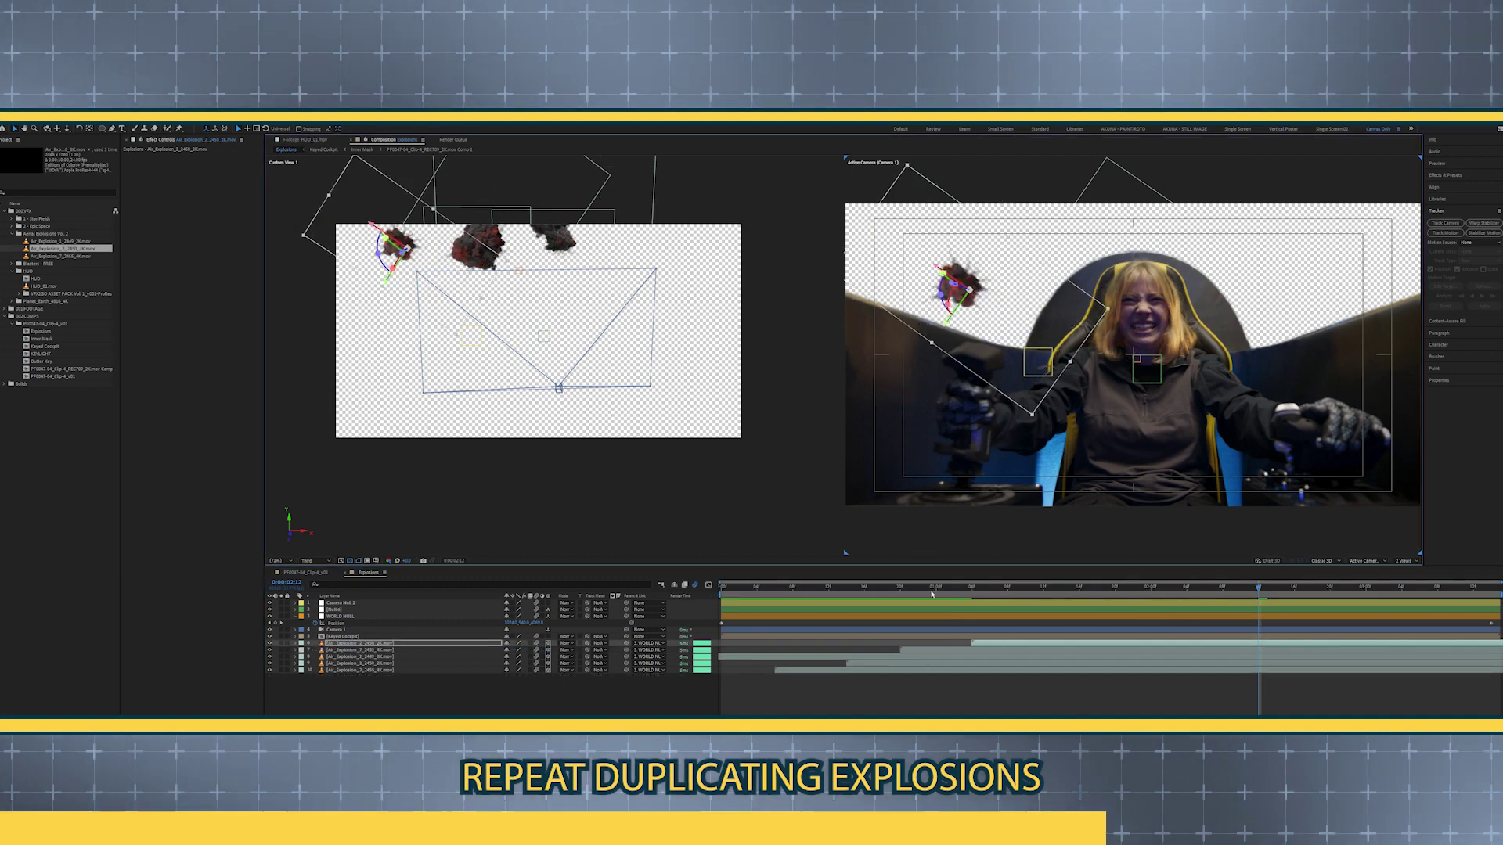
# Duplicate another explosion layer, move the copy farther right in the camera view, and start it later
pyautogui.click(1017, 587)
pyautogui.click(360, 663)
pyautogui.hotkey('ctrl', 'd')
pyautogui.moveTo(1252, 254); pyautogui.dragTo(1351, 245)
pyautogui.moveTo(1017, 664); pyautogui.dragTo(1171, 663)
# Duplicate all the explosion layers, stack the copies above the originals, and shift them later in time
pyautogui.click(452, 677)
pyautogui.keyDown('shift'); pyautogui.click(453, 645); pyautogui.keyUp('shift')
pyautogui.hotkey('ctrl', 'd')
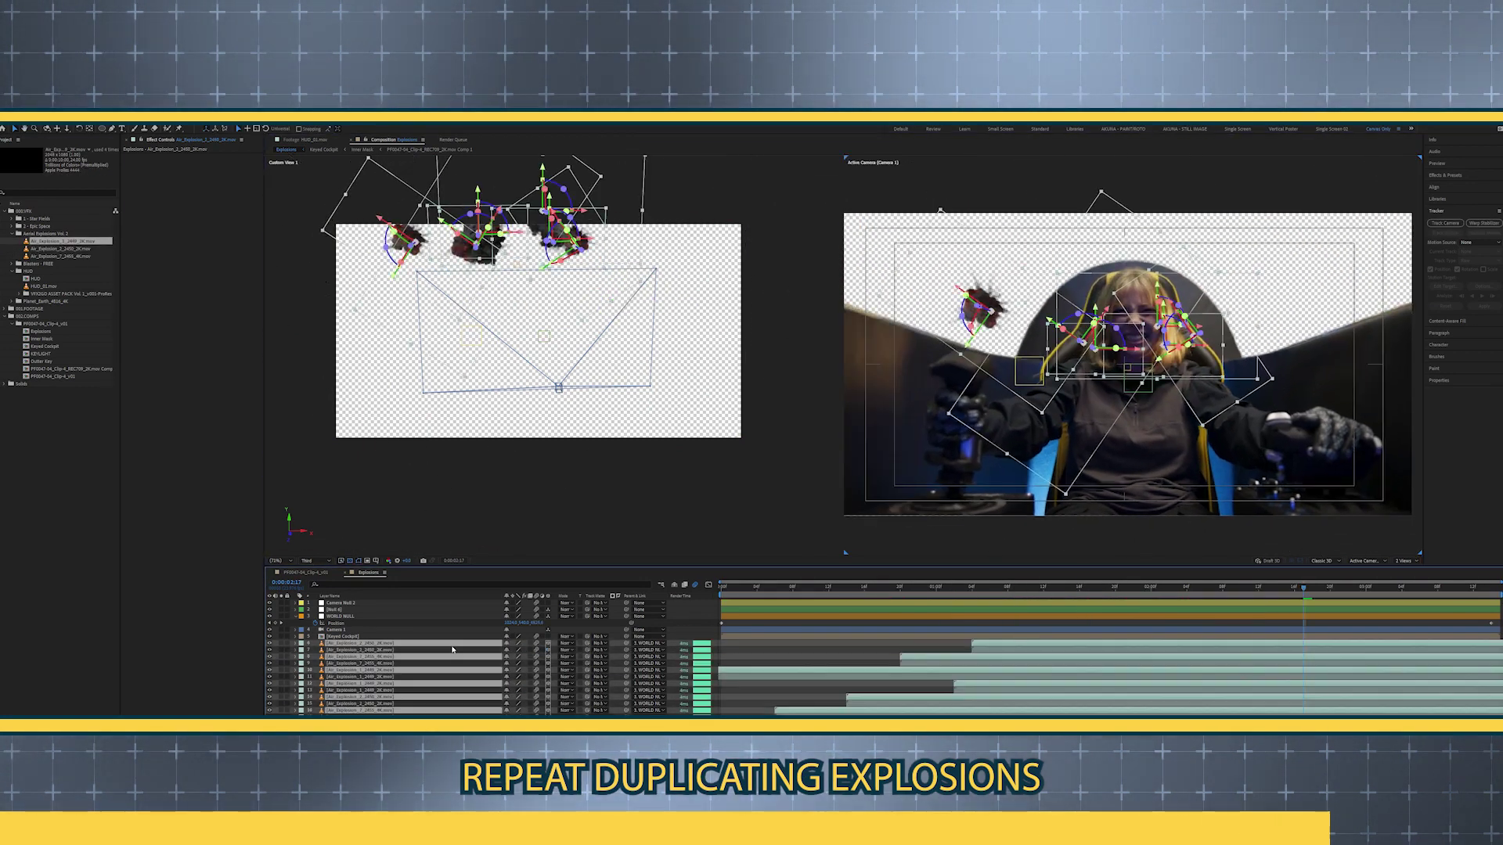
pyautogui.moveTo(452, 645); pyautogui.dragTo(453, 640)
pyautogui.moveTo(1017, 643); pyautogui.dragTo(1367, 643)
# Move one of the copied explosions farther right in the custom view and start a neighbouring copy slightly earlier
pyautogui.click(1205, 587)
pyautogui.moveTo(575, 234); pyautogui.dragTo(670, 254)
pyautogui.click(360, 651)
pyautogui.moveTo(1144, 653); pyautogui.dragTo(1110, 653)
# Move the explosion behind the seat up and left into the sky beside the seat
pyautogui.click(1348, 587)
pyautogui.click(1066, 343)
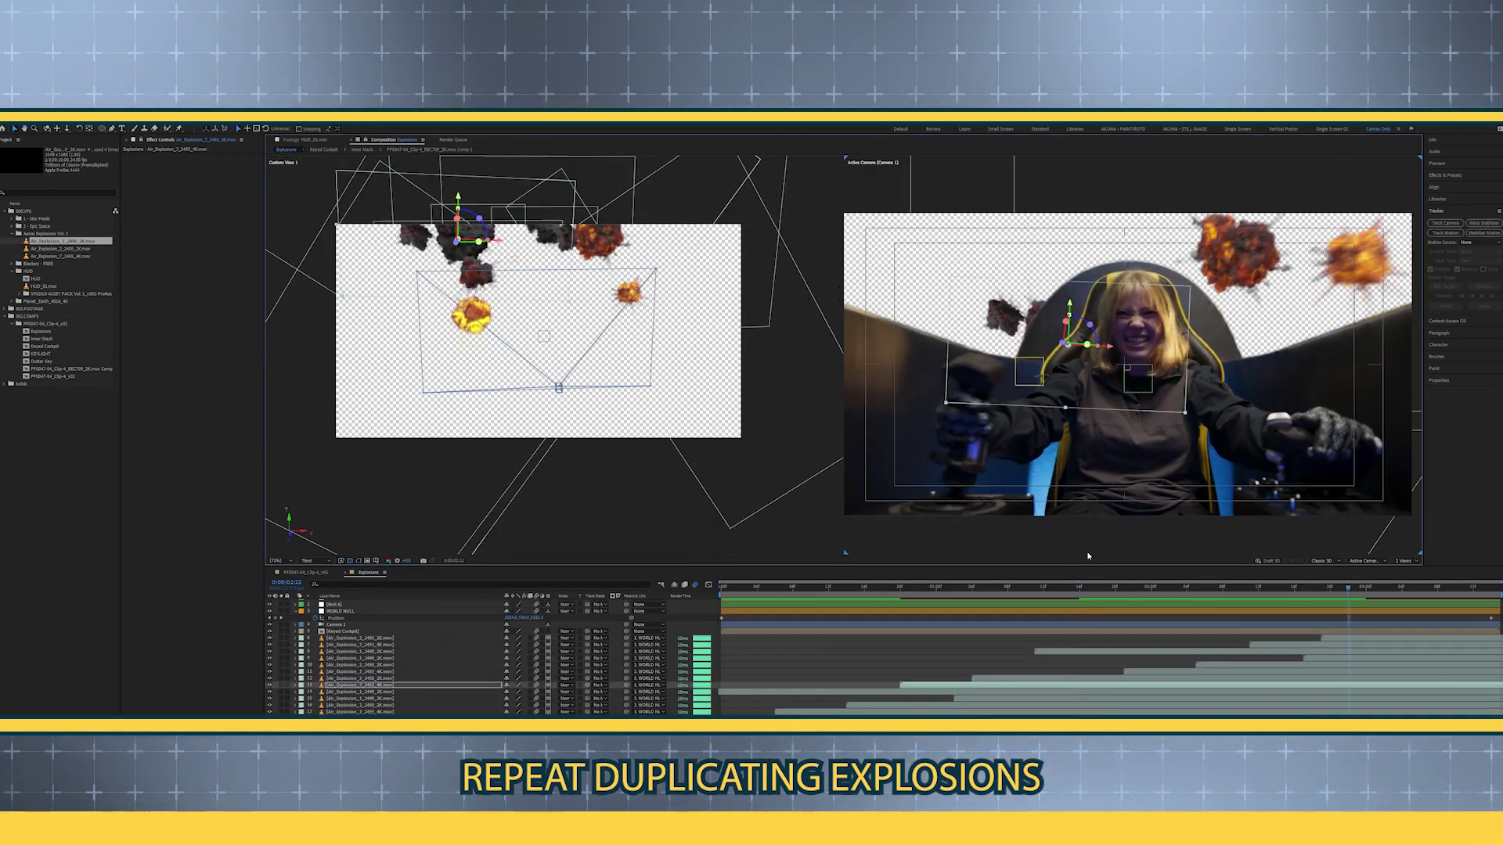
pyautogui.moveTo(1067, 343); pyautogui.dragTo(994, 298)
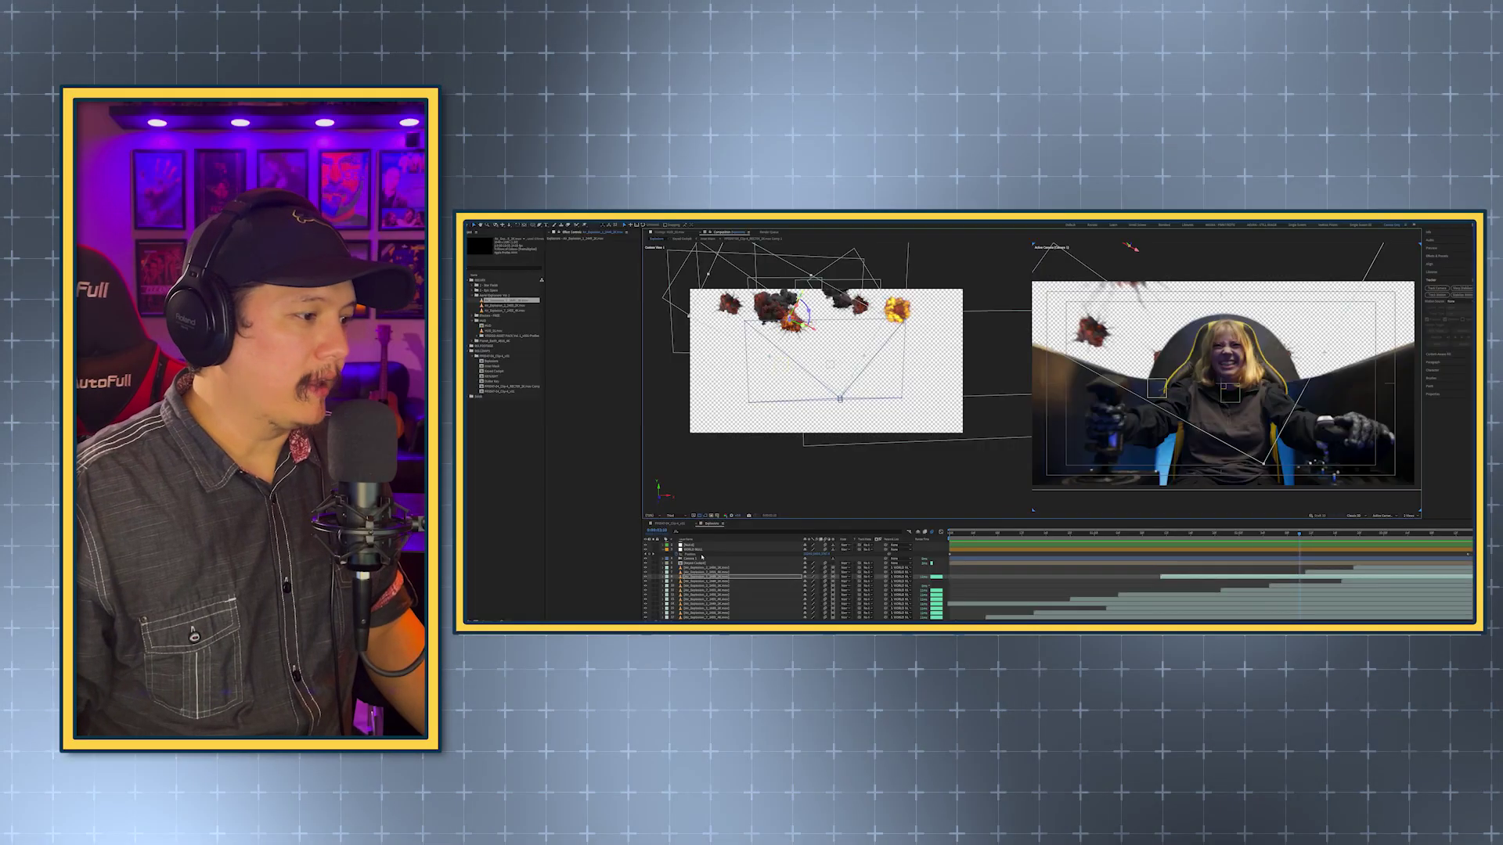
# Collapse the WORLD NULL properties and open the camera options of Camera 1 in the explosions comp
pyautogui.click(663, 550)
pyautogui.scroll(1, 980, 586)
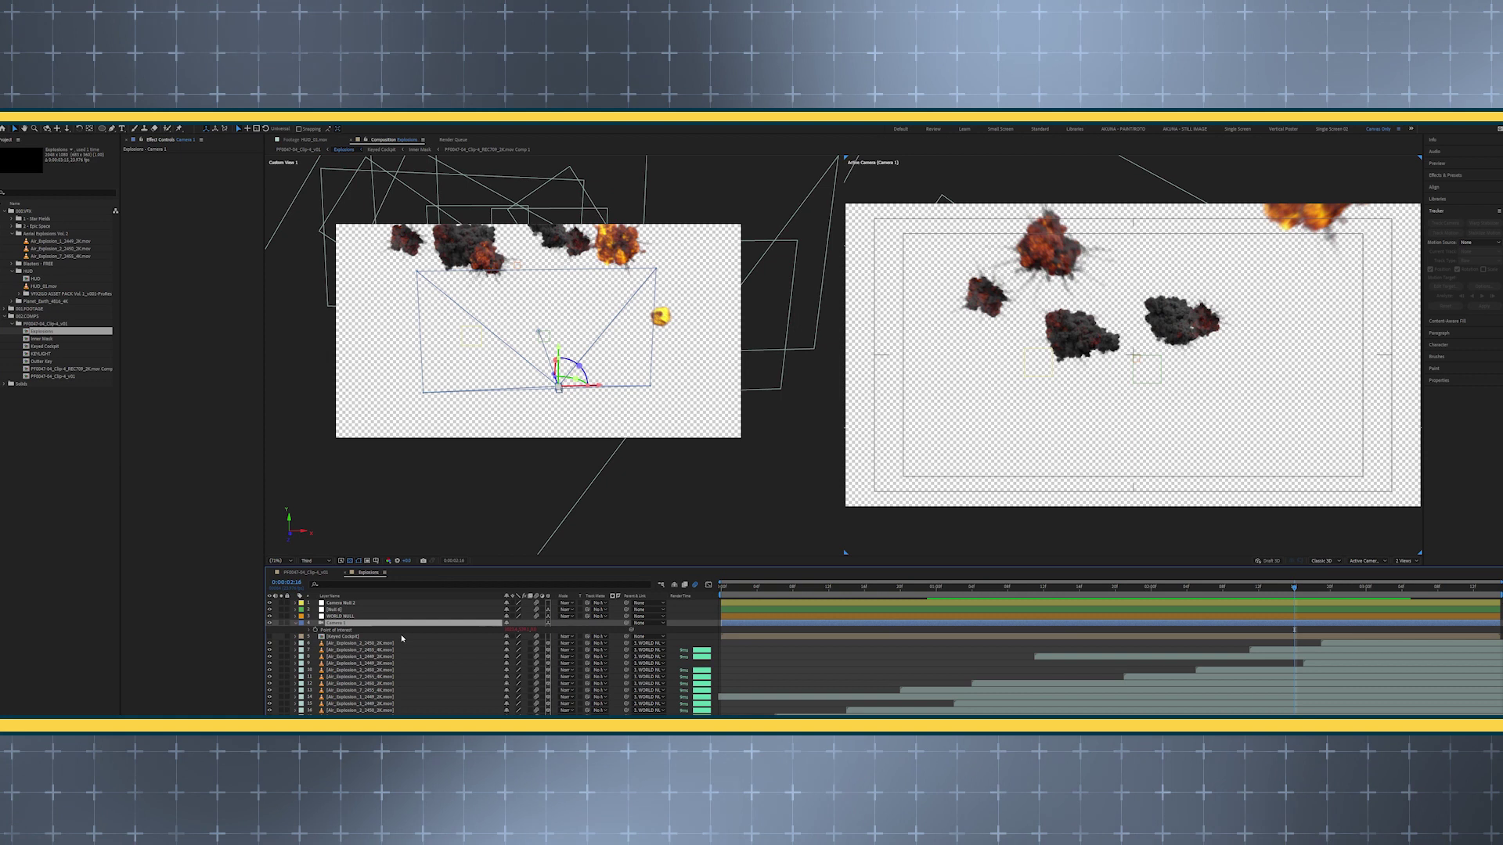
pyautogui.press('a')
pyautogui.press('a')
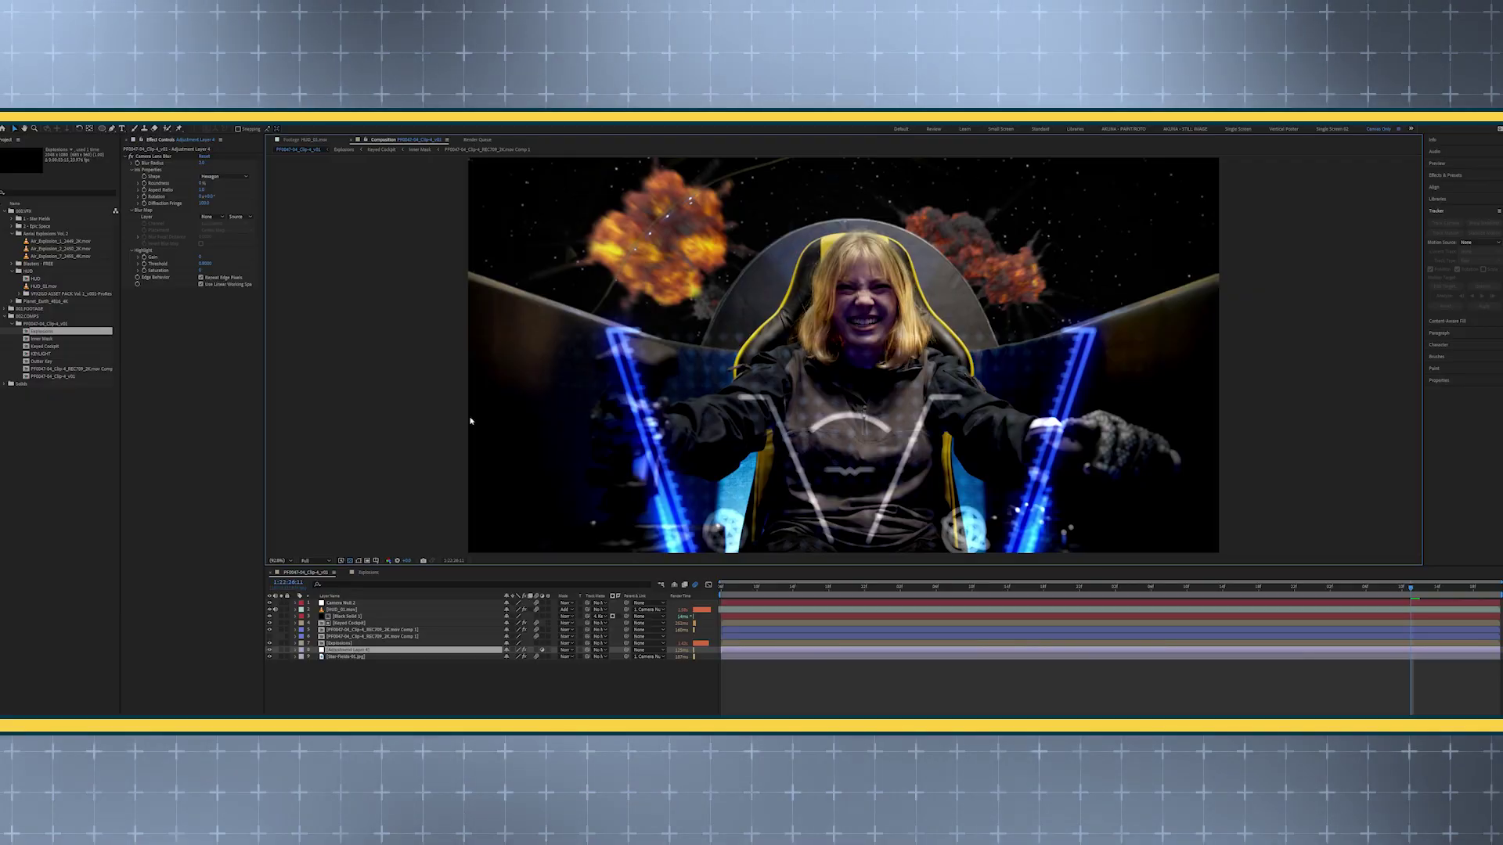
# Replace the Lens Flare effect on the adjustment layer with Camera Lens Blur and set its blur radius to 3
pyautogui.click(365, 644)
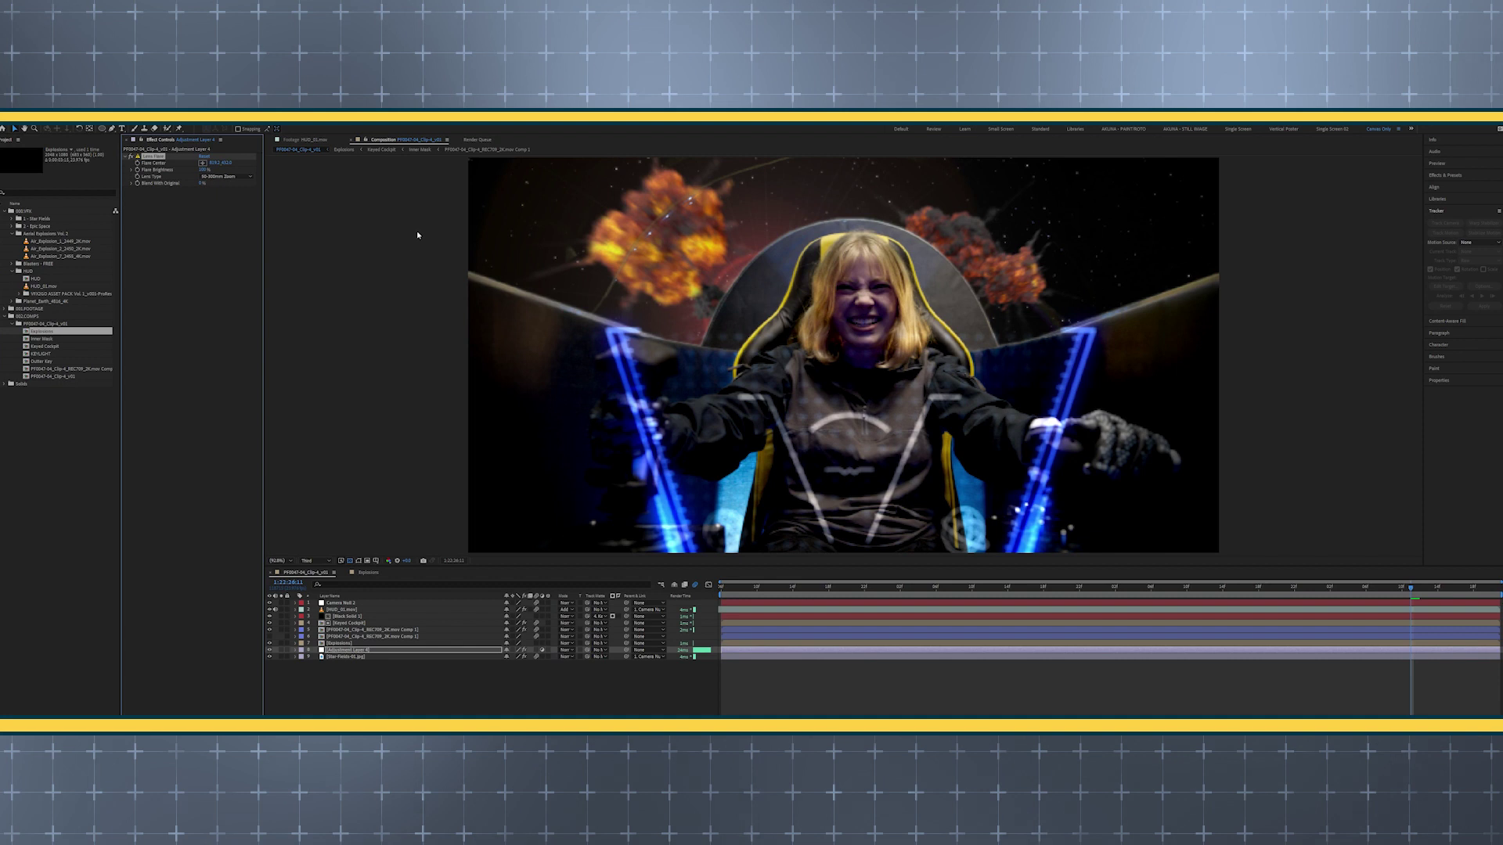
pyautogui.press('Delete')
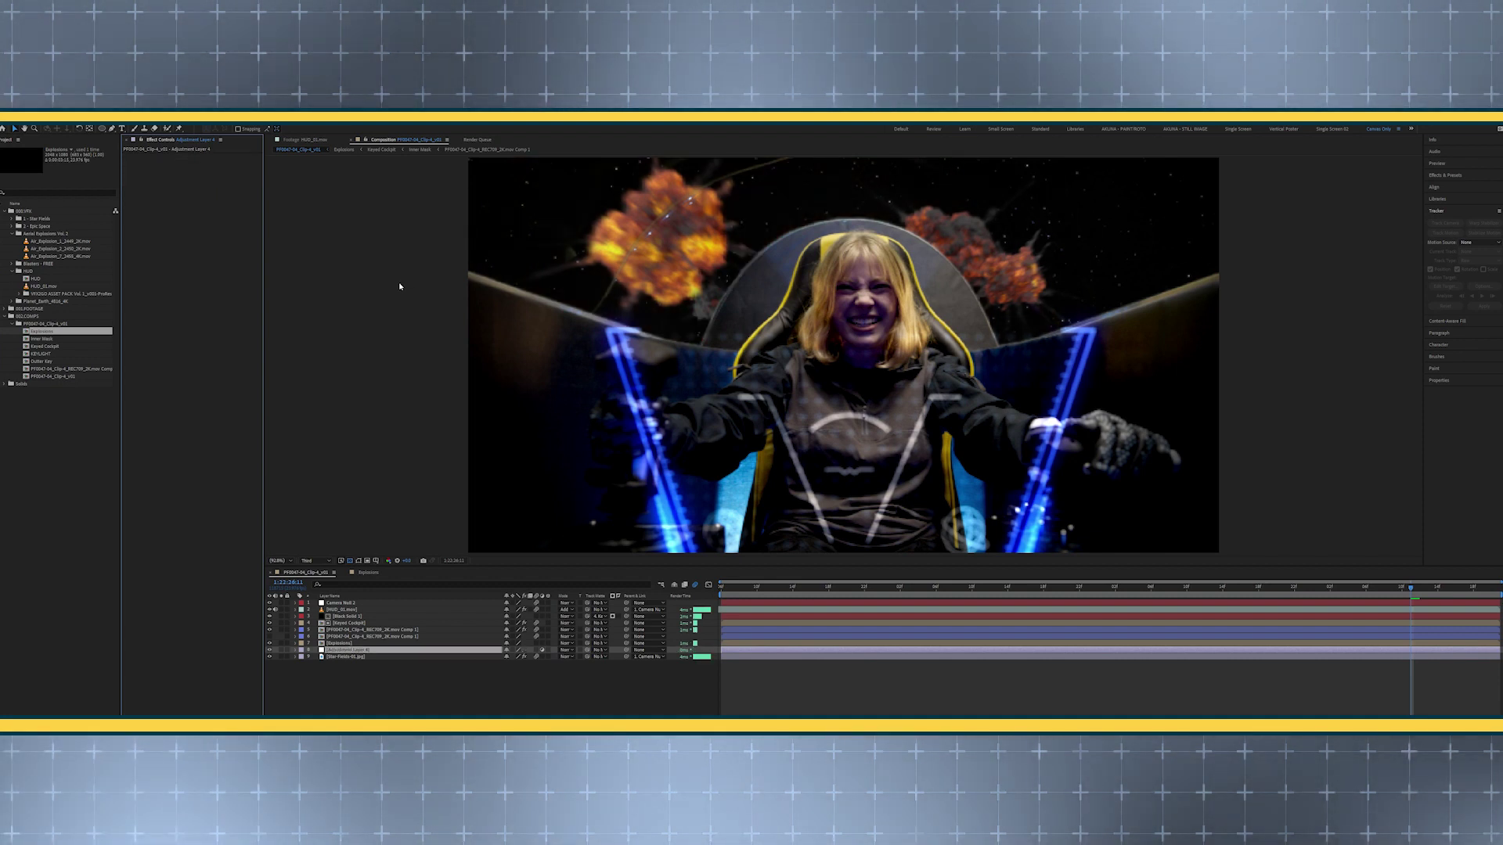
pyautogui.hotkey('ctrl', 'space')
pyautogui.write('lens')
pyautogui.press('Return')
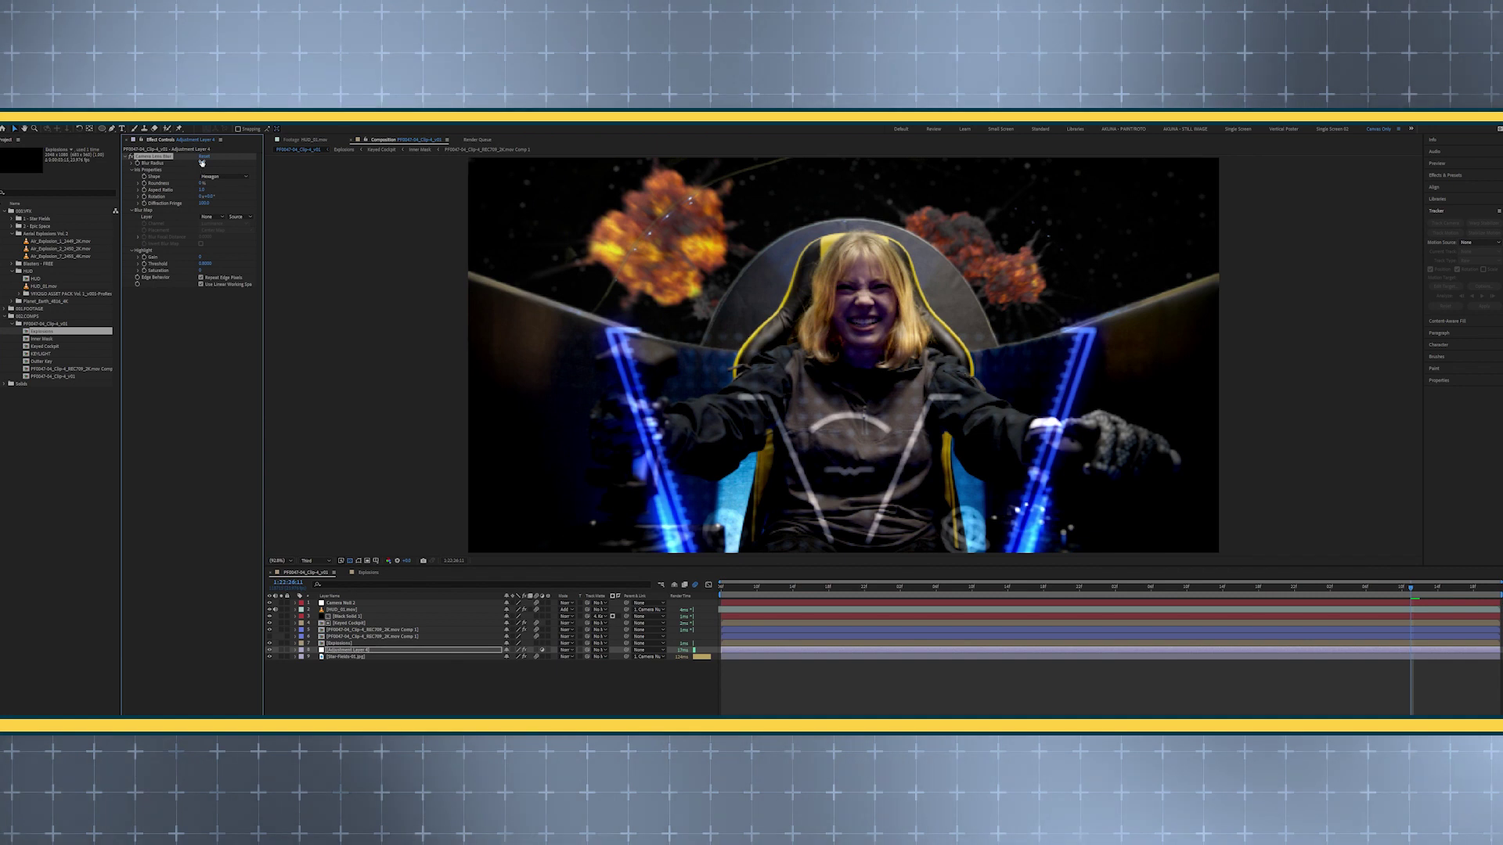
pyautogui.write('3')
pyautogui.press('Return')
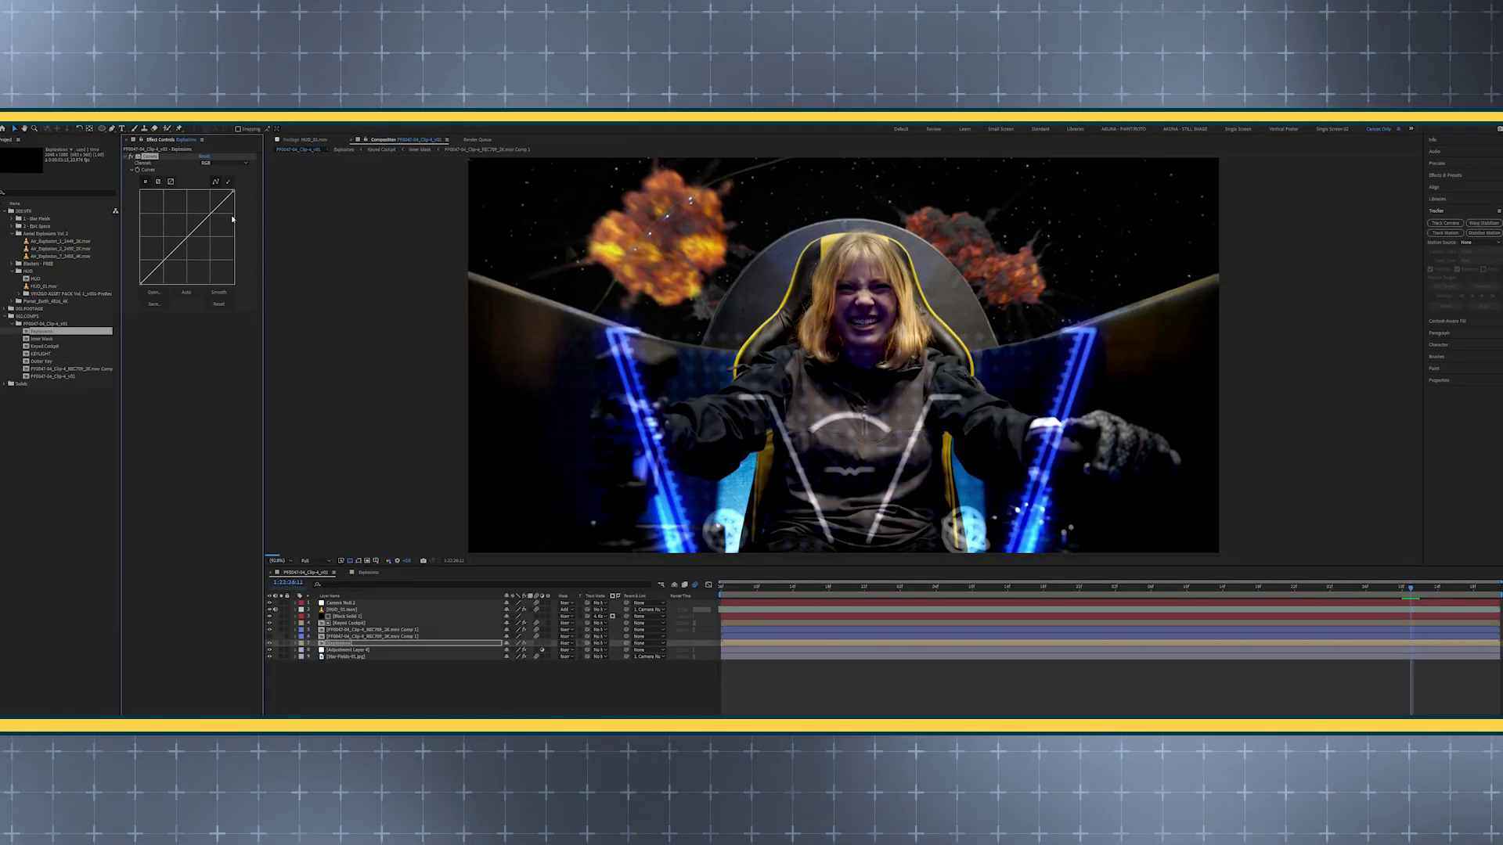
# Darken the Explosions layer by lowering the midtones of its RGB curve and its red curve
pyautogui.moveTo(191, 235); pyautogui.dragTo(191, 253)
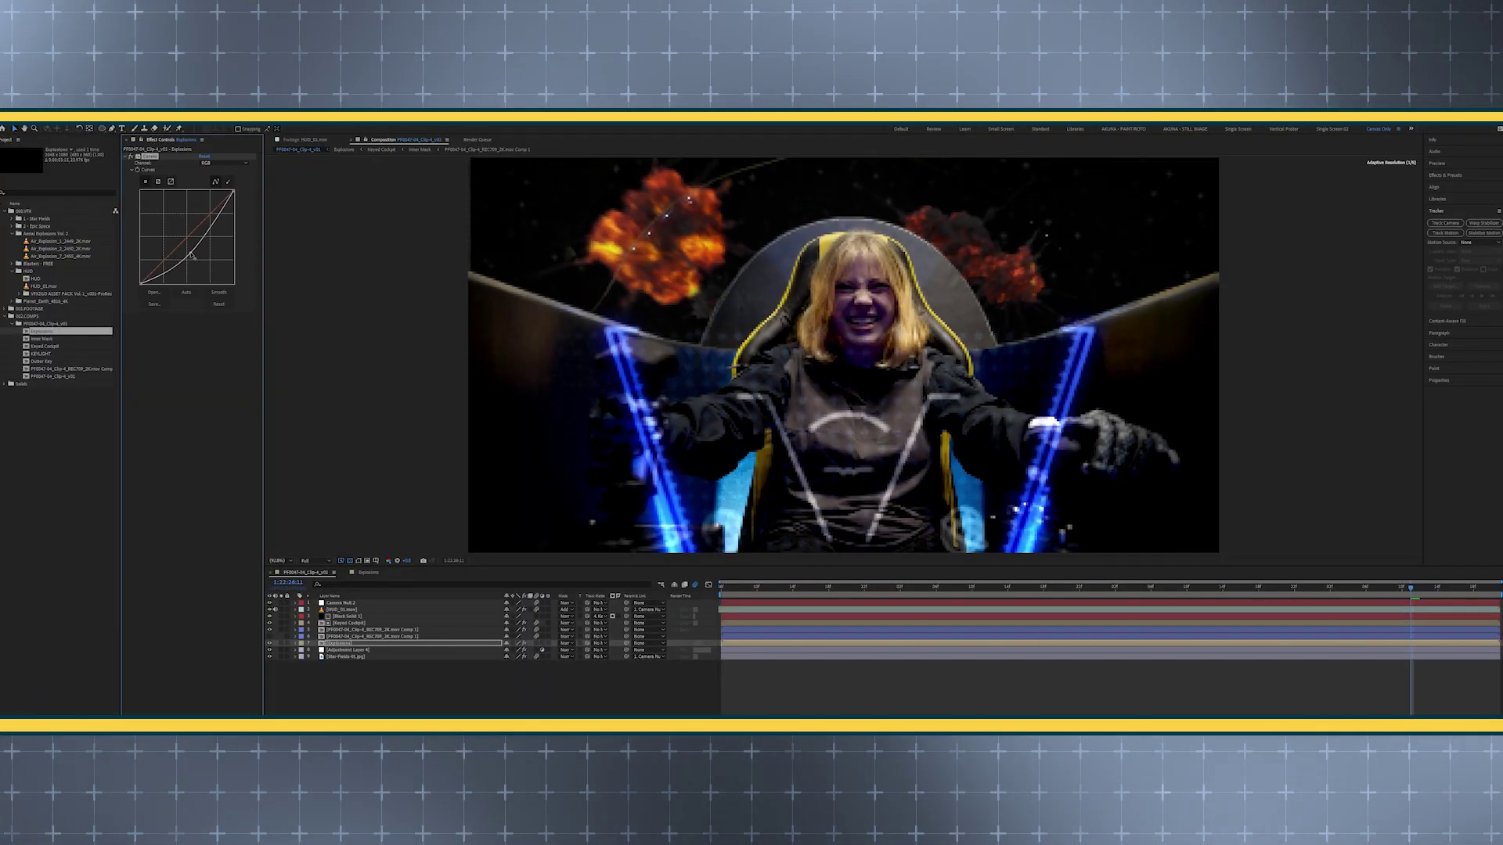
pyautogui.moveTo(919, 596); pyautogui.dragTo(977, 596)
pyautogui.click(224, 163)
pyautogui.click(215, 178)
pyautogui.moveTo(187, 237); pyautogui.dragTo(193, 247)
# Add Hue/Saturation to the Explosions layer and lower the saturation of one colour range
pyautogui.hotkey('ctrl', 'space')
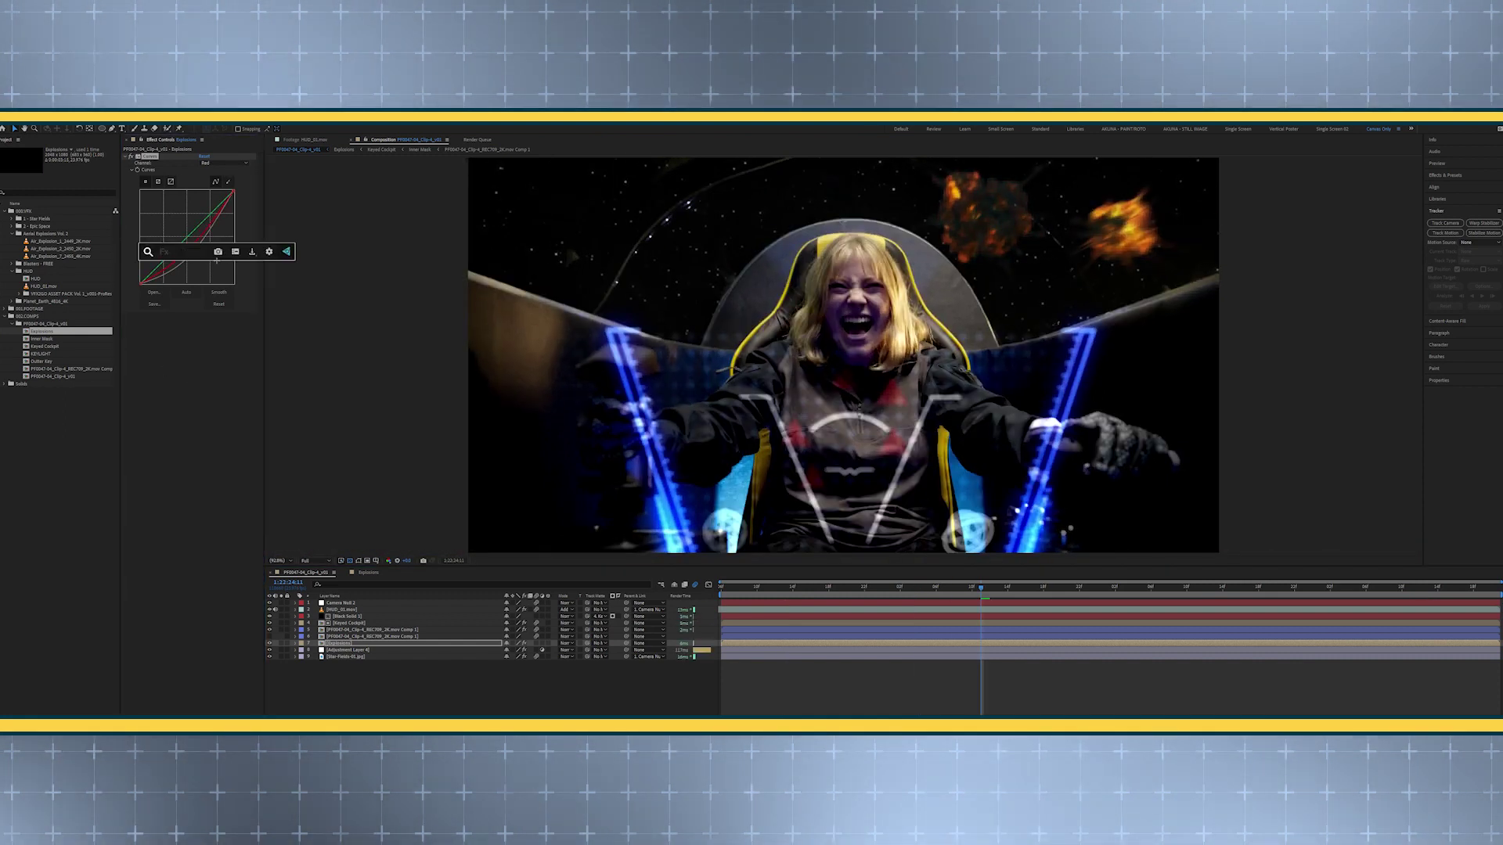
pyautogui.write('hue')
pyautogui.press('Return')
pyautogui.click(220, 324)
pyautogui.click(212, 335)
pyautogui.moveTo(195, 388); pyautogui.dragTo(171, 389)
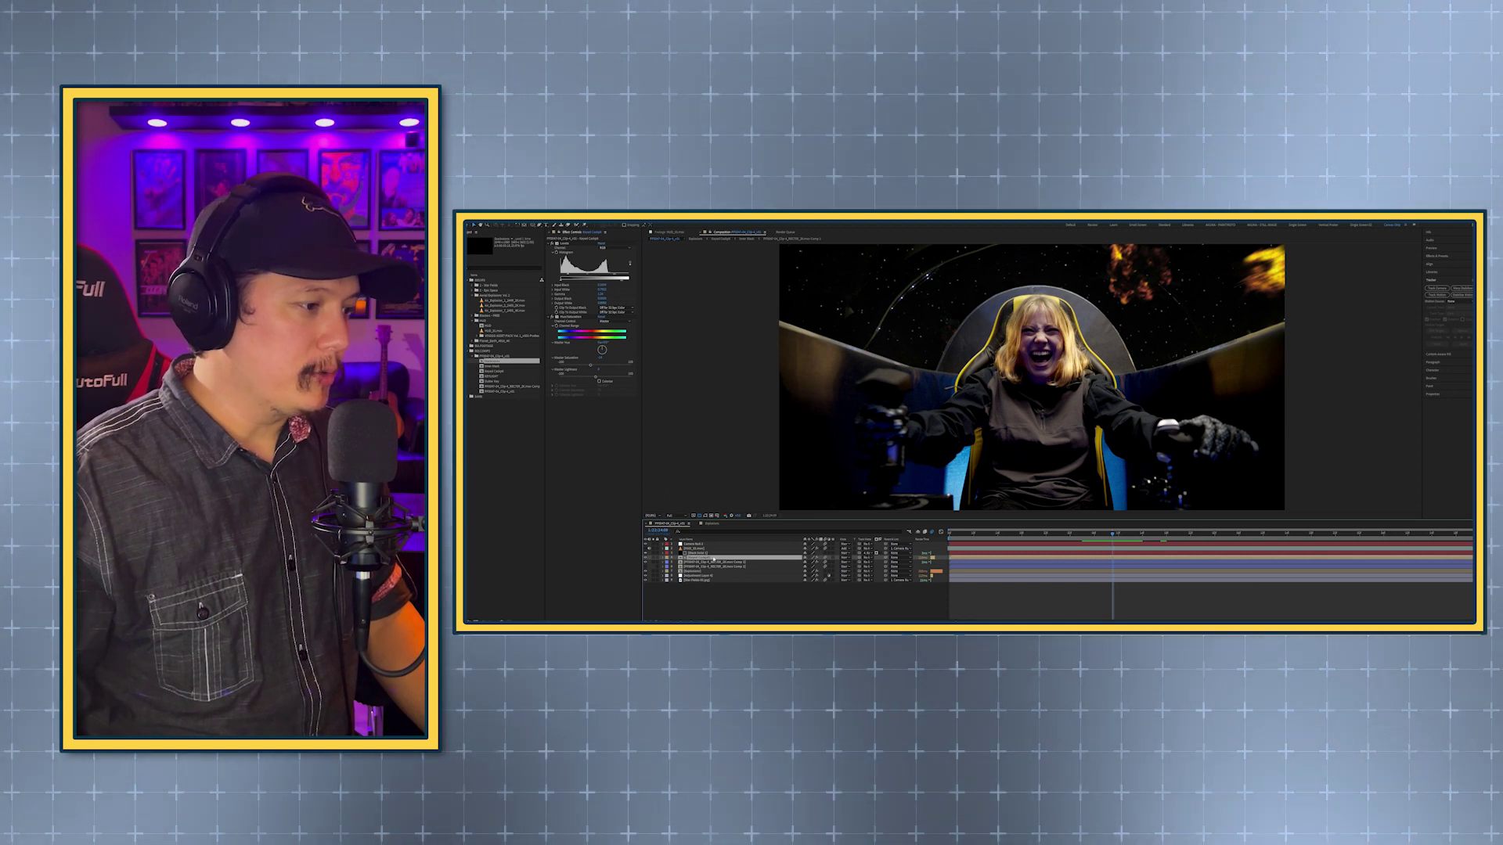
# Pre-compose copies of the Nested Cockpit and Explosions layers as Explosion Glow, and matte the explosions with the inverted cockpit layer
pyautogui.keyDown('ctrl'); pyautogui.click(713, 572); pyautogui.keyUp('ctrl')
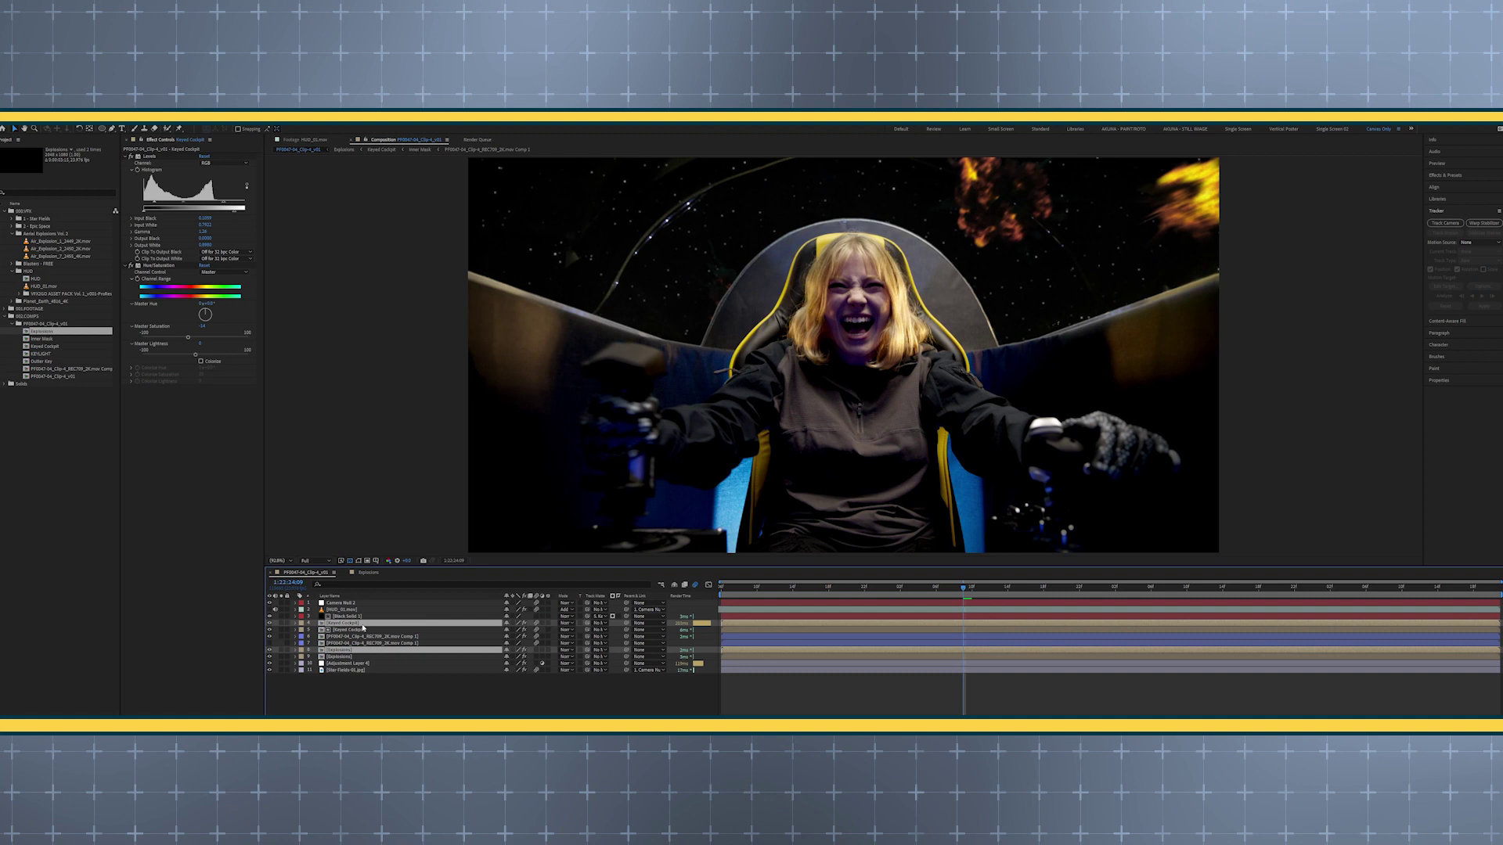
pyautogui.hotkey('ctrl', 'shift', 'c')
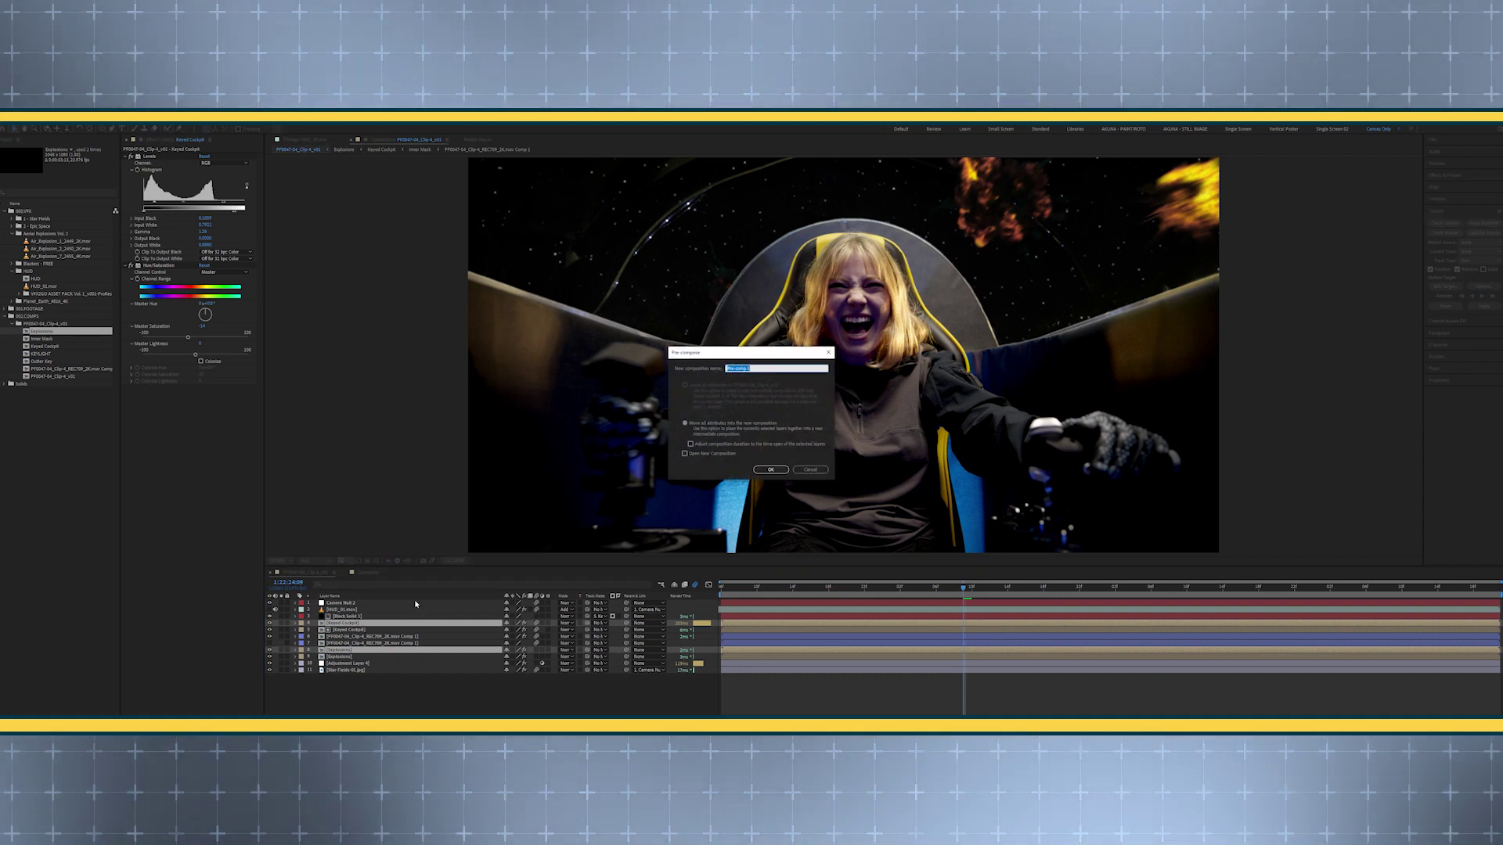
pyautogui.write('Explosion Glow')
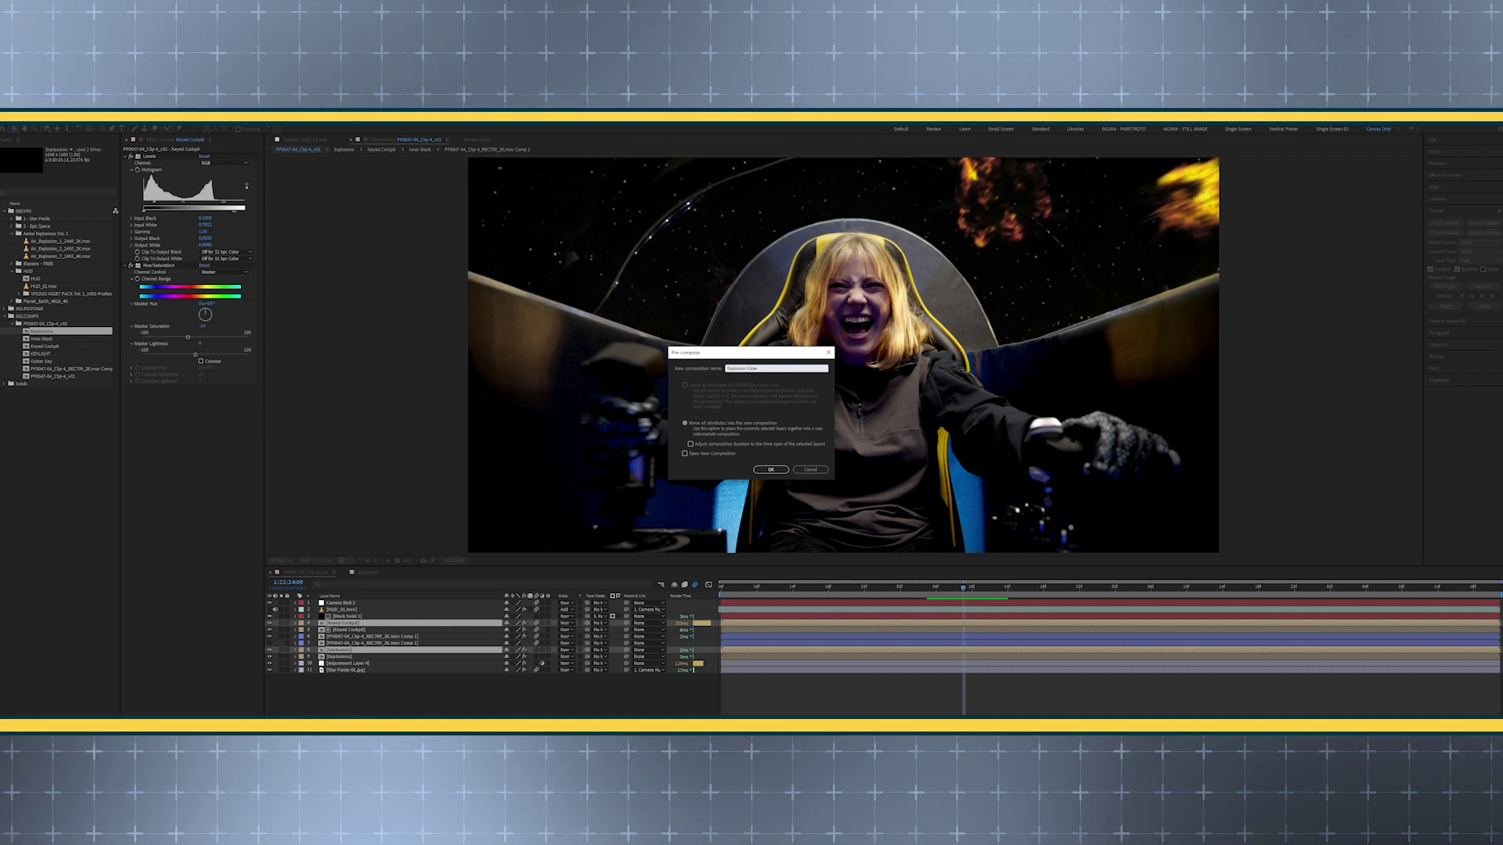
pyautogui.press('Return')
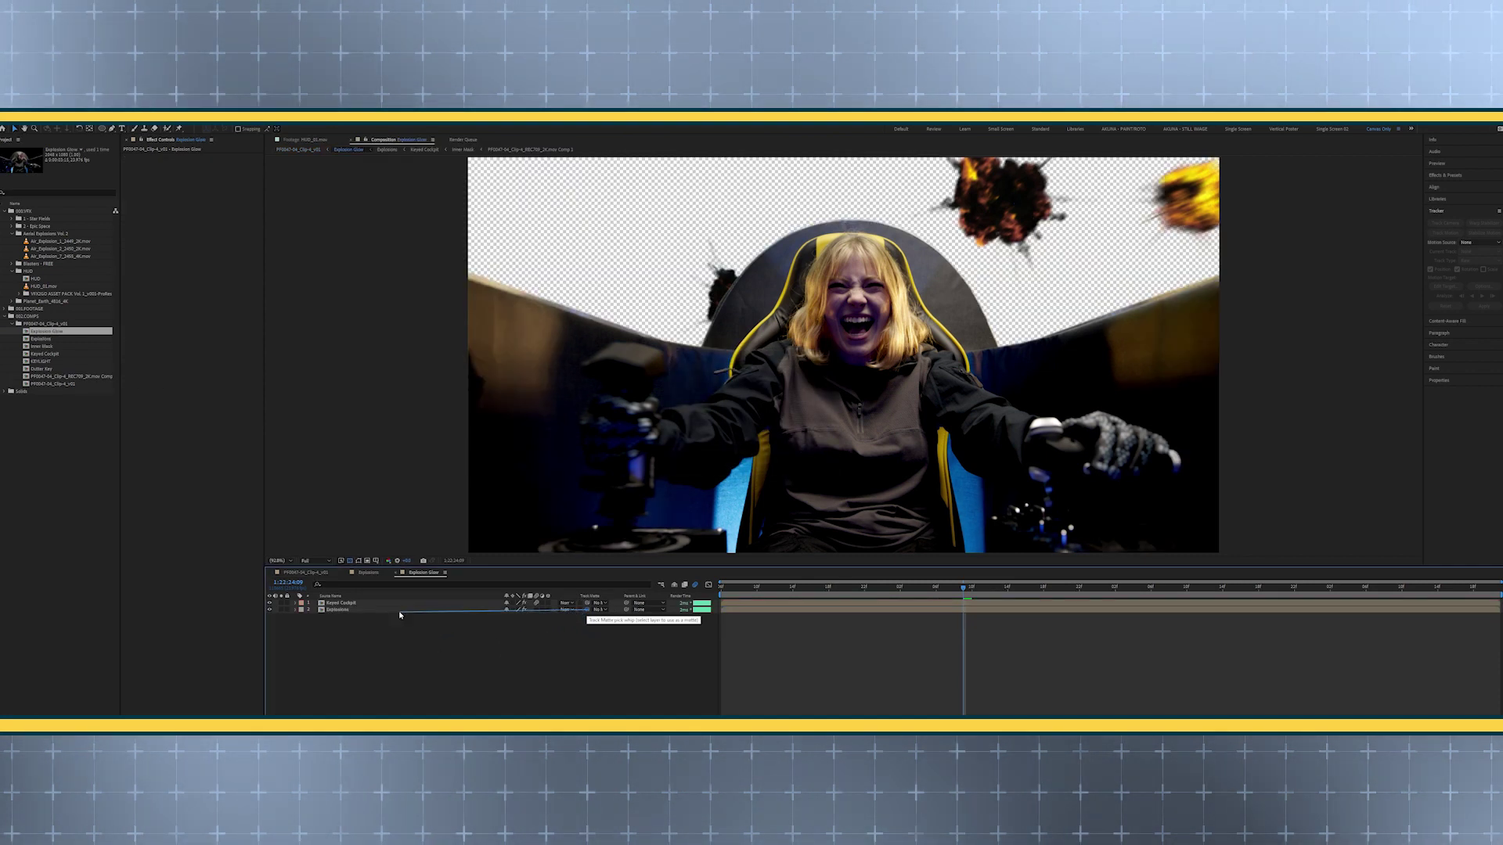
pyautogui.moveTo(397, 605); pyautogui.dragTo(399, 604)
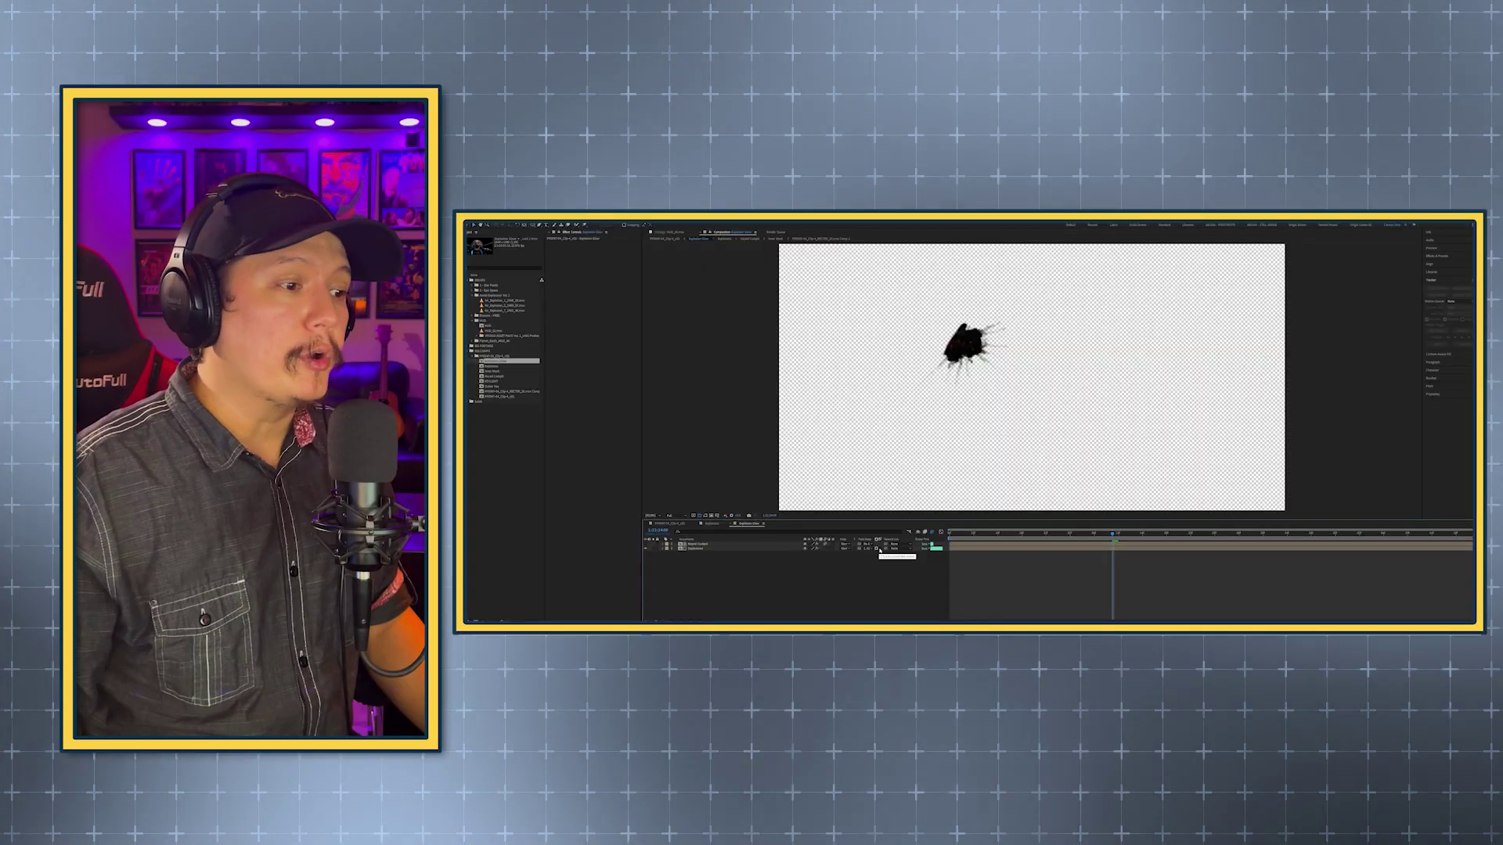
pyautogui.click(613, 609)
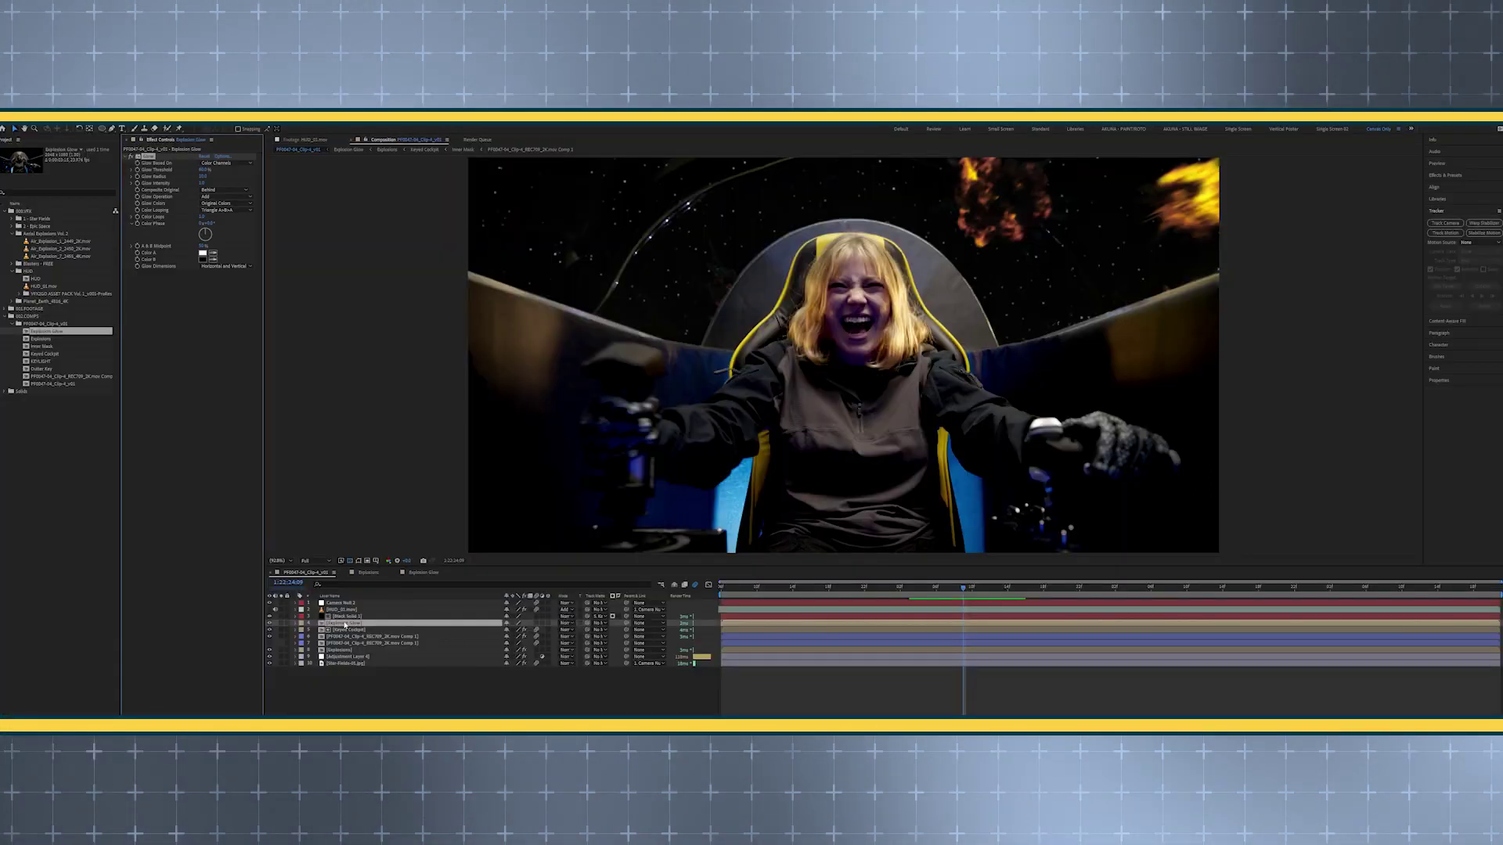
# Lower the glow threshold and enlarge the glow radius on the Explosion Glow layer, and raise its Fast Box Blur radius
pyautogui.moveTo(203, 171)
pyautogui.mouseDown()
pyautogui.moveTo(240, 177)
pyautogui.moveTo(196, 170)
pyautogui.mouseUp()
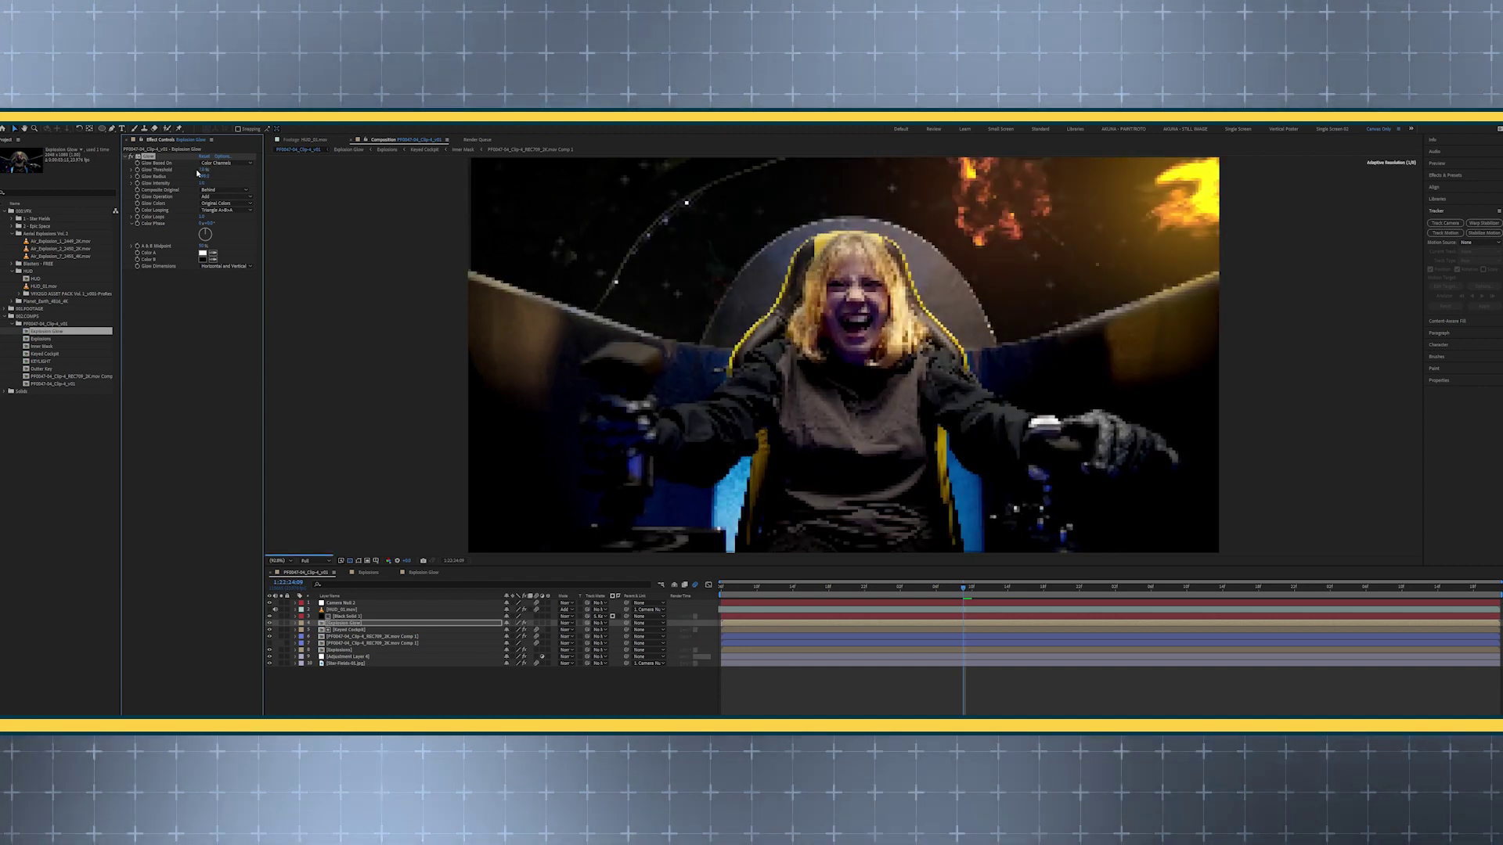
pyautogui.moveTo(218, 176); pyautogui.dragTo(180, 170)
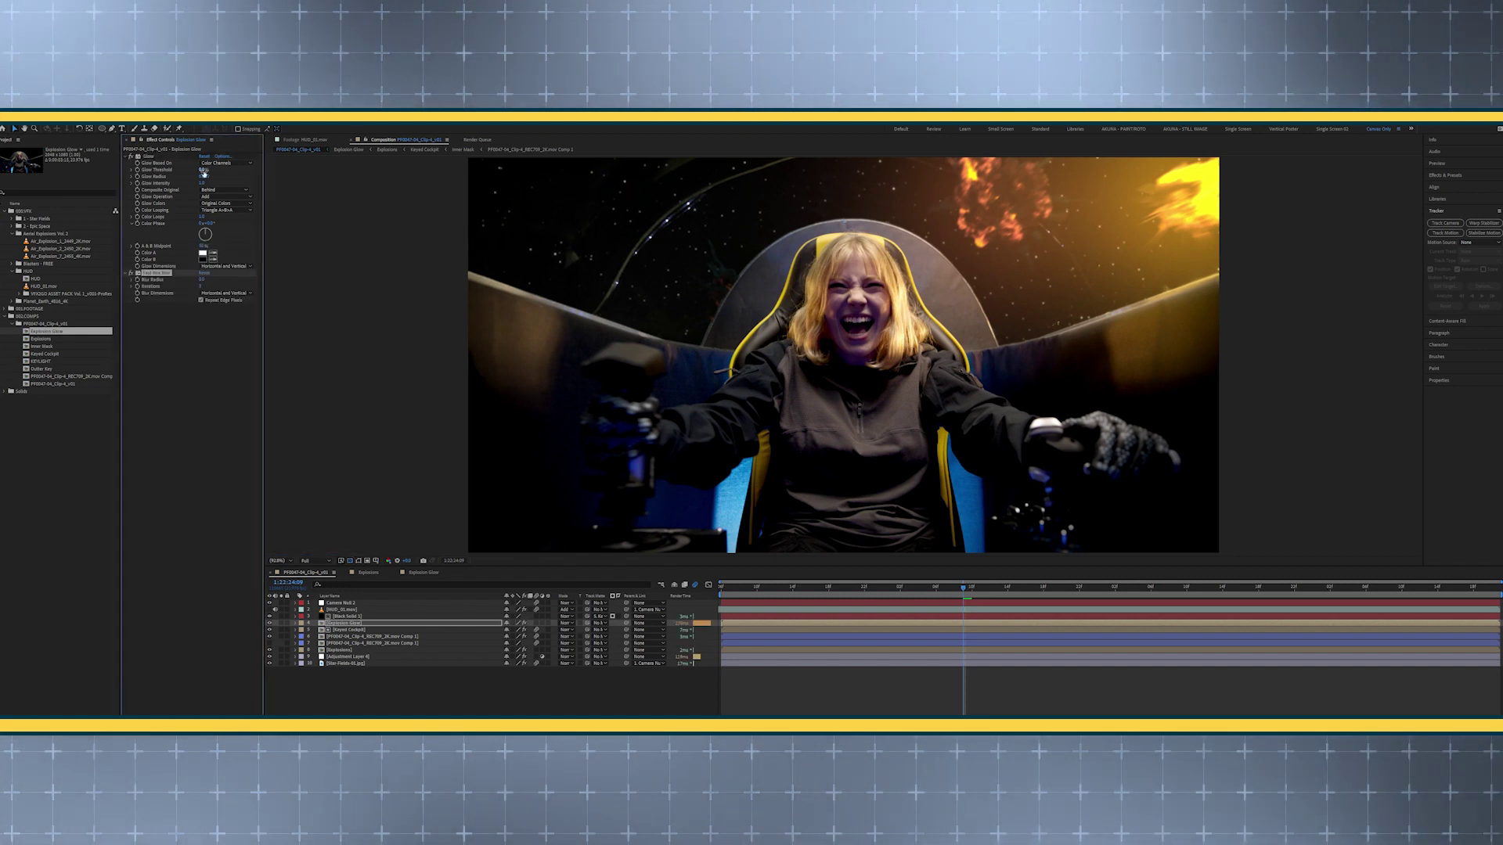
pyautogui.moveTo(202, 278); pyautogui.dragTo(236, 277)
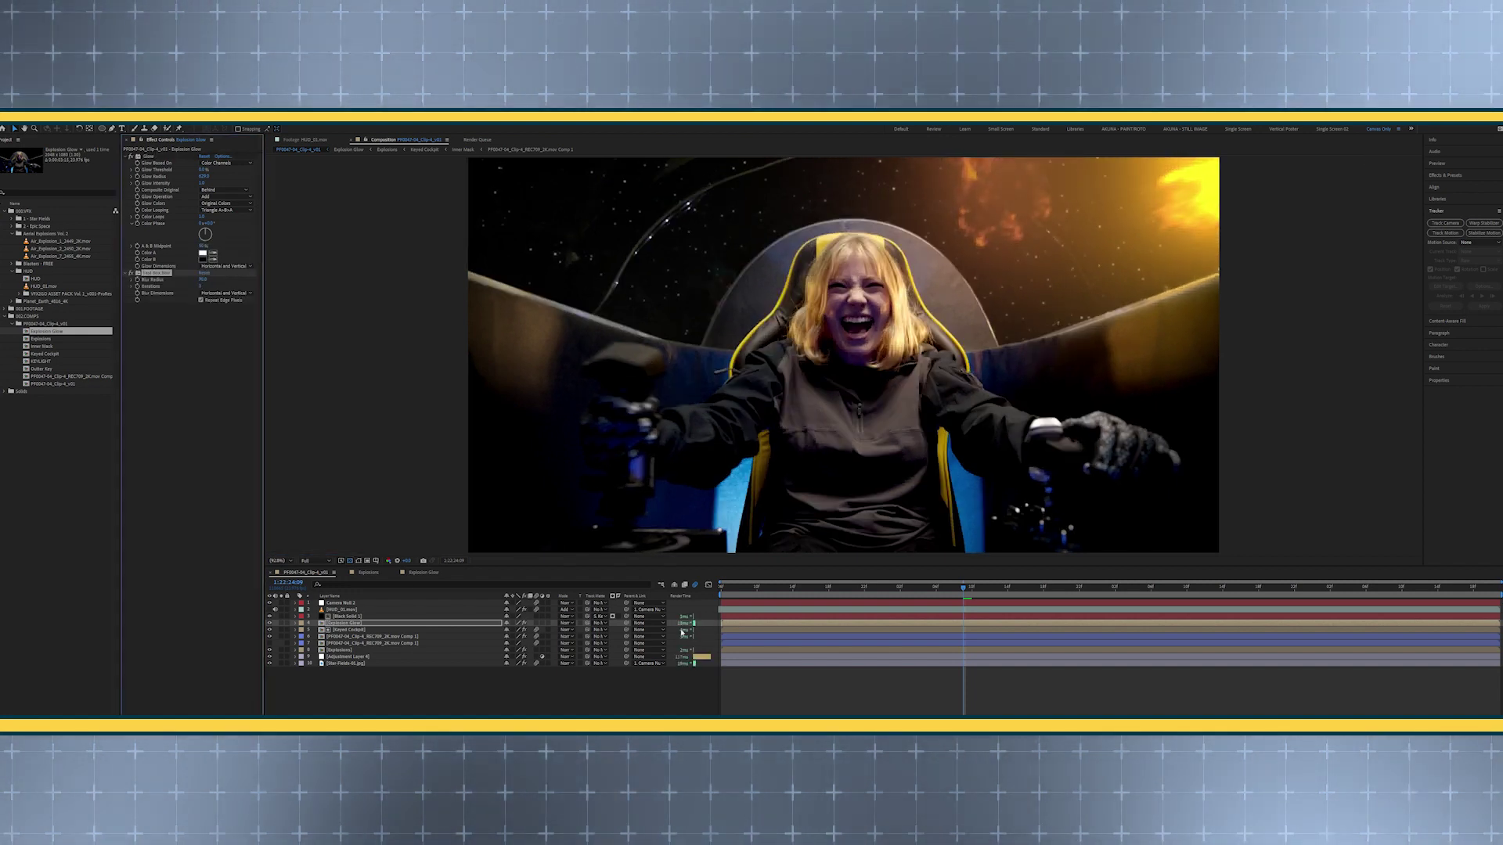
# Change the Explosion Glow layer's blending mode and fine-tune its glow radius and blur radius
pyautogui.click(569, 624)
pyautogui.click(584, 375)
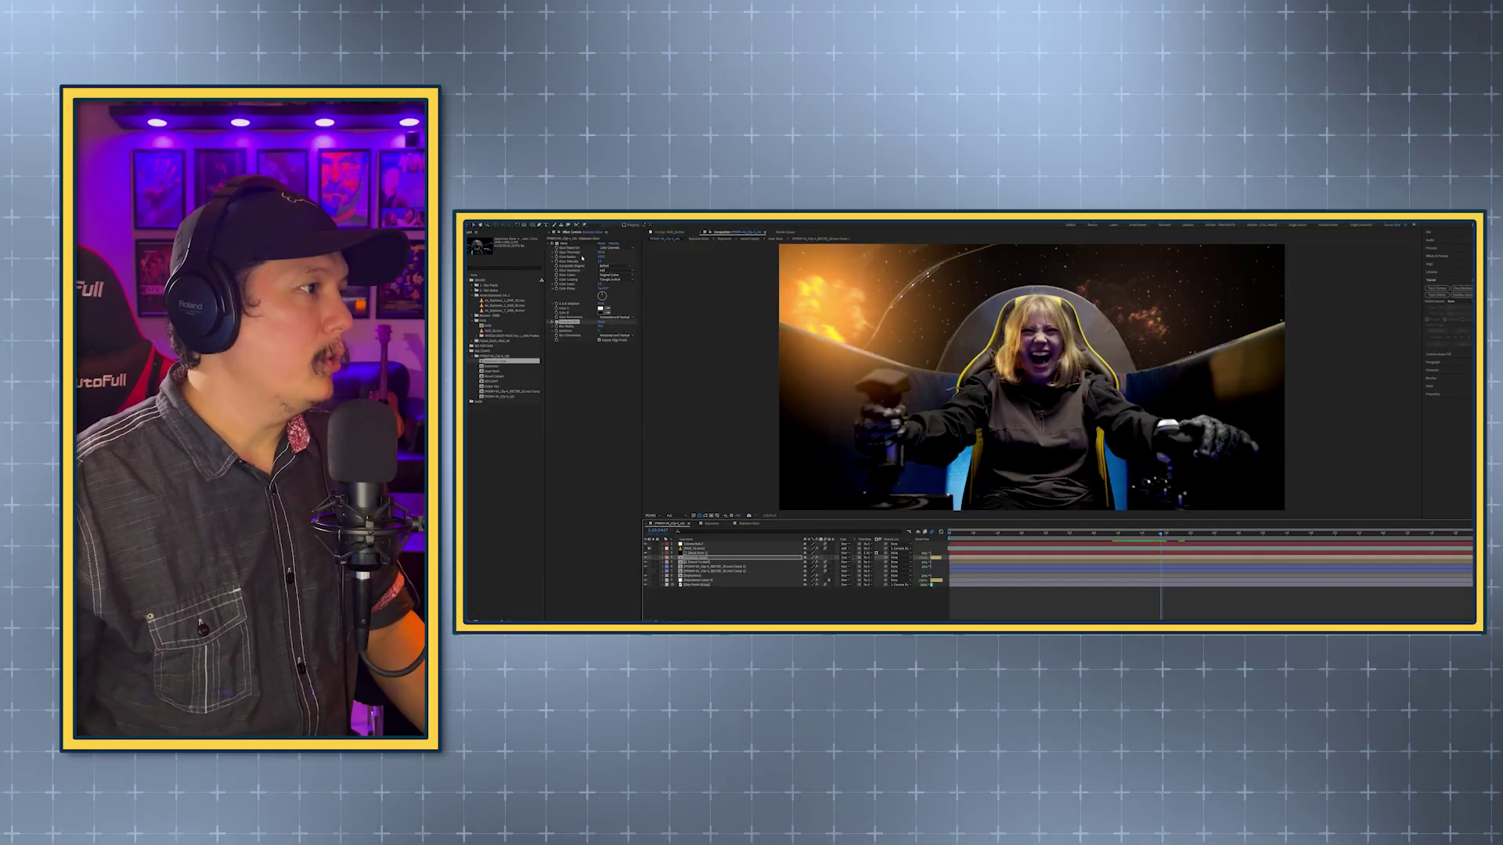
pyautogui.moveTo(601, 257); pyautogui.dragTo(610, 257)
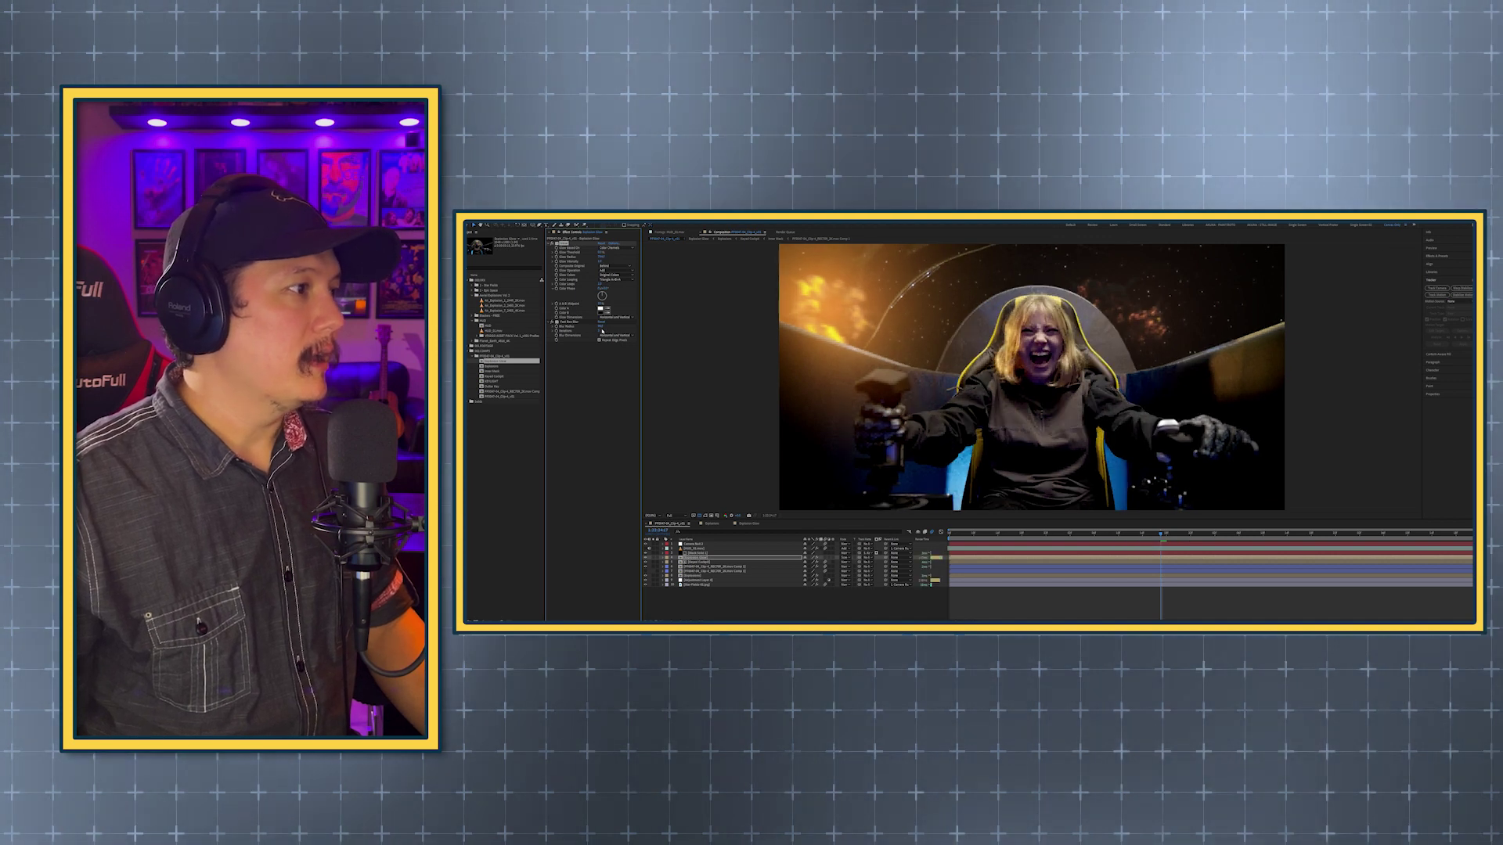
pyautogui.moveTo(600, 326); pyautogui.dragTo(606, 326)
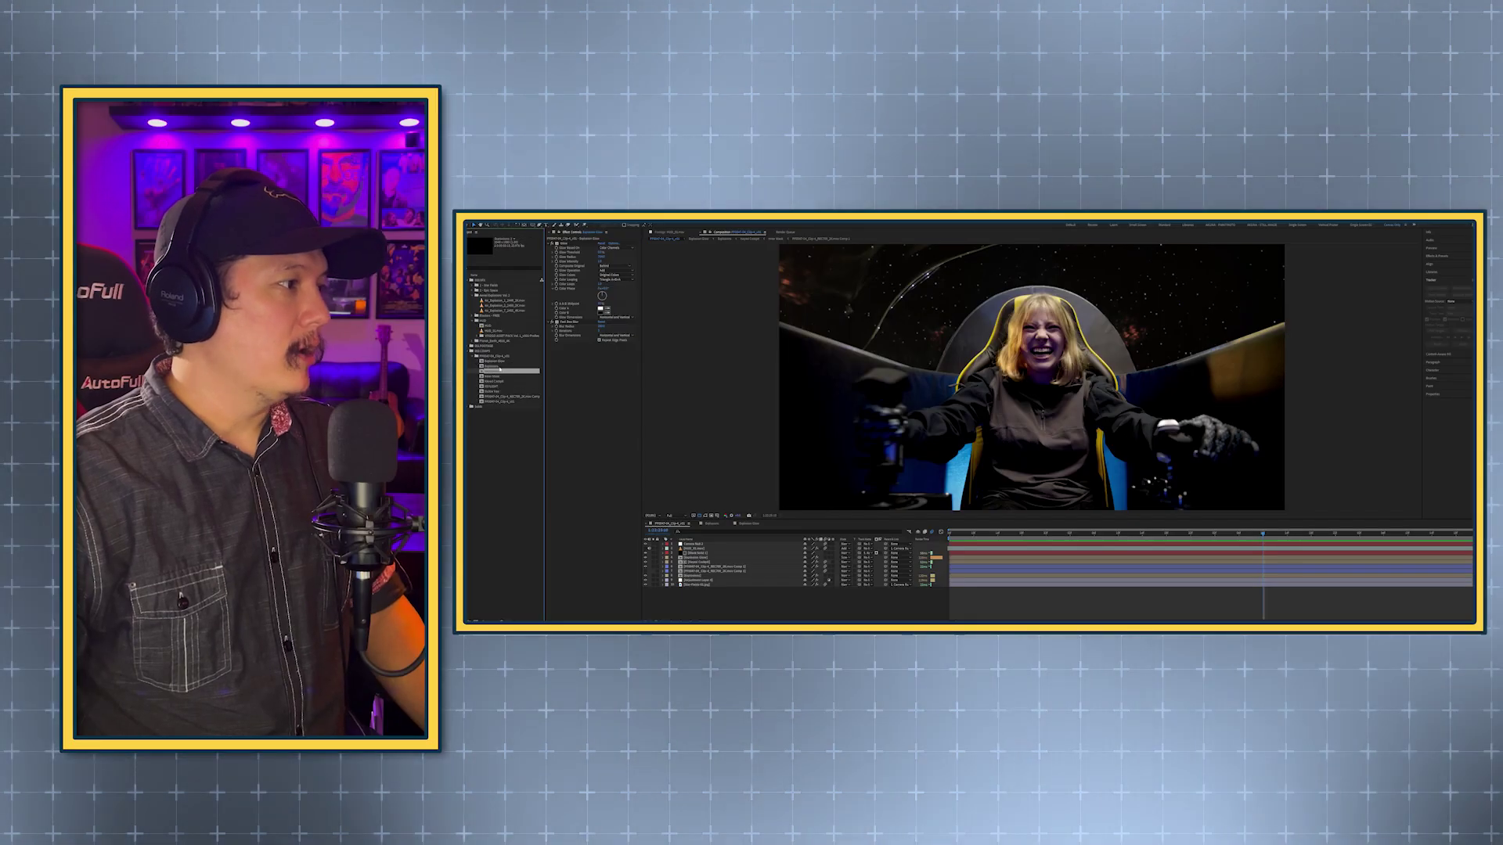
# Open the duplicated Explosions comp and rename it Blasters
pyautogui.doubleClick(495, 373)
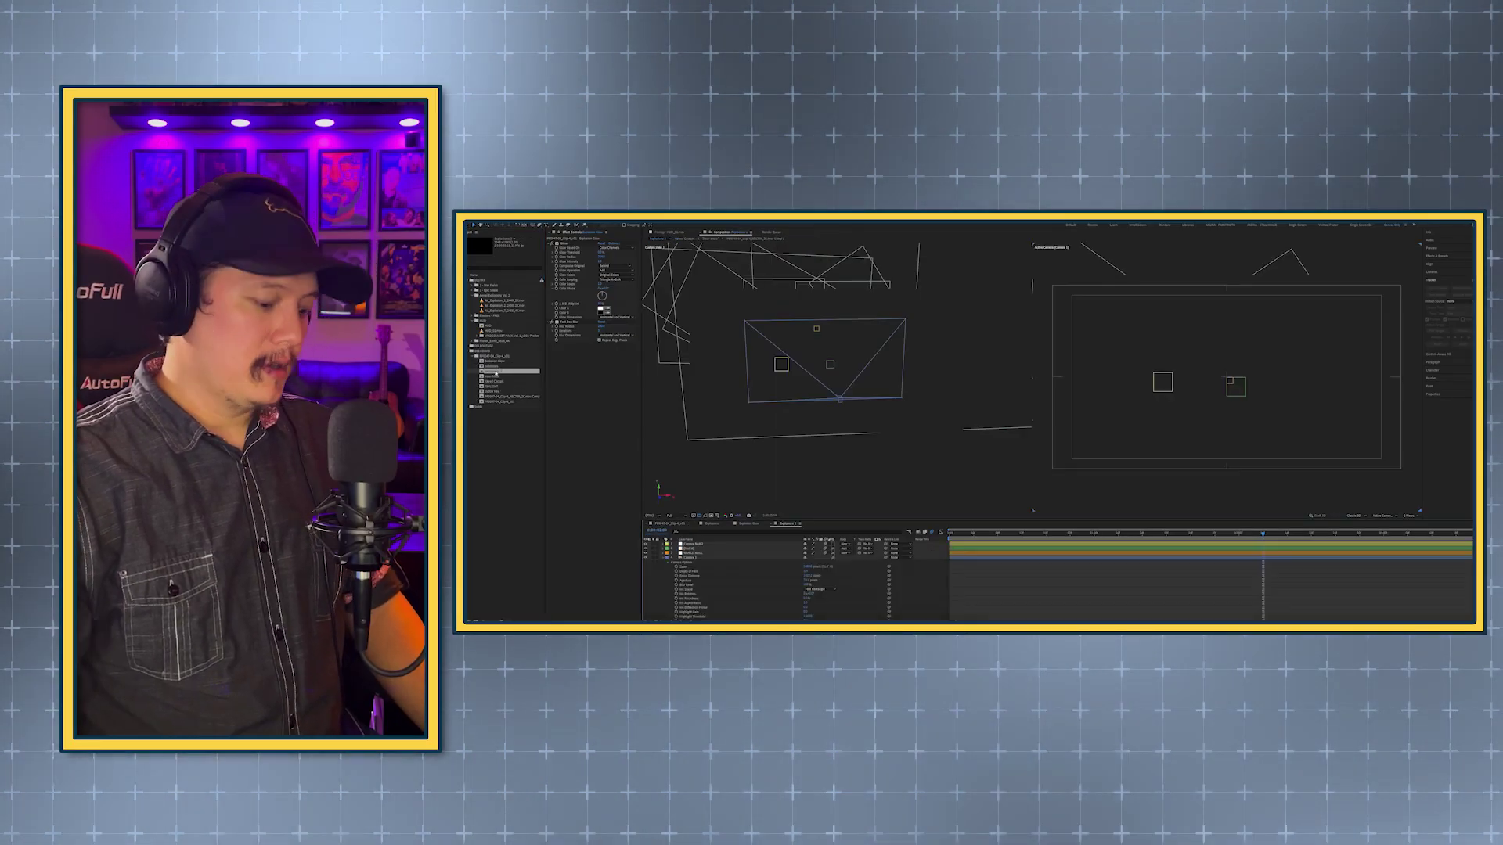
pyautogui.hotkey('ctrl', 'k')
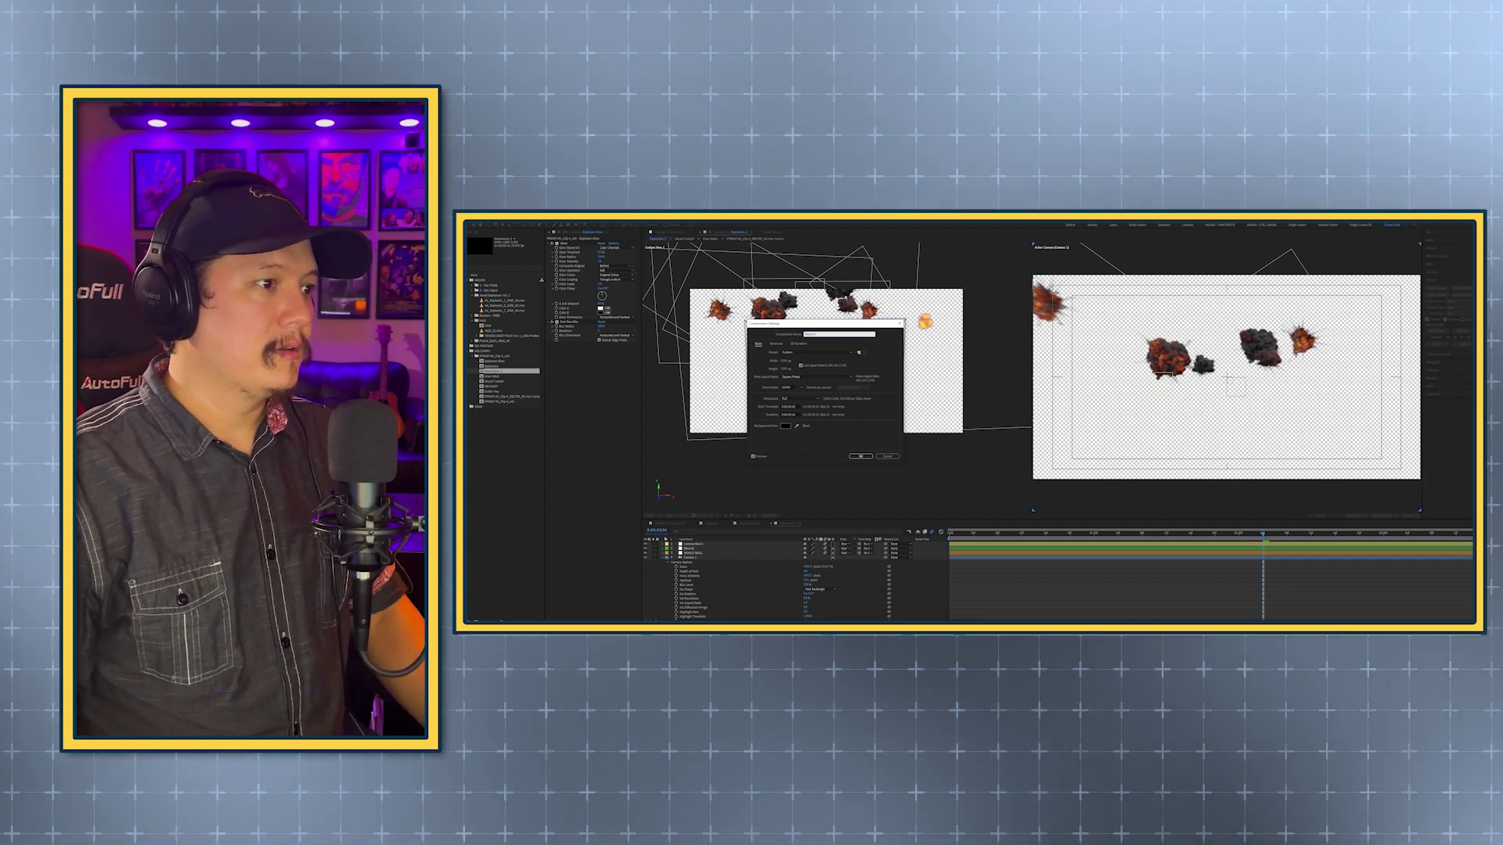
pyautogui.press('Escape')
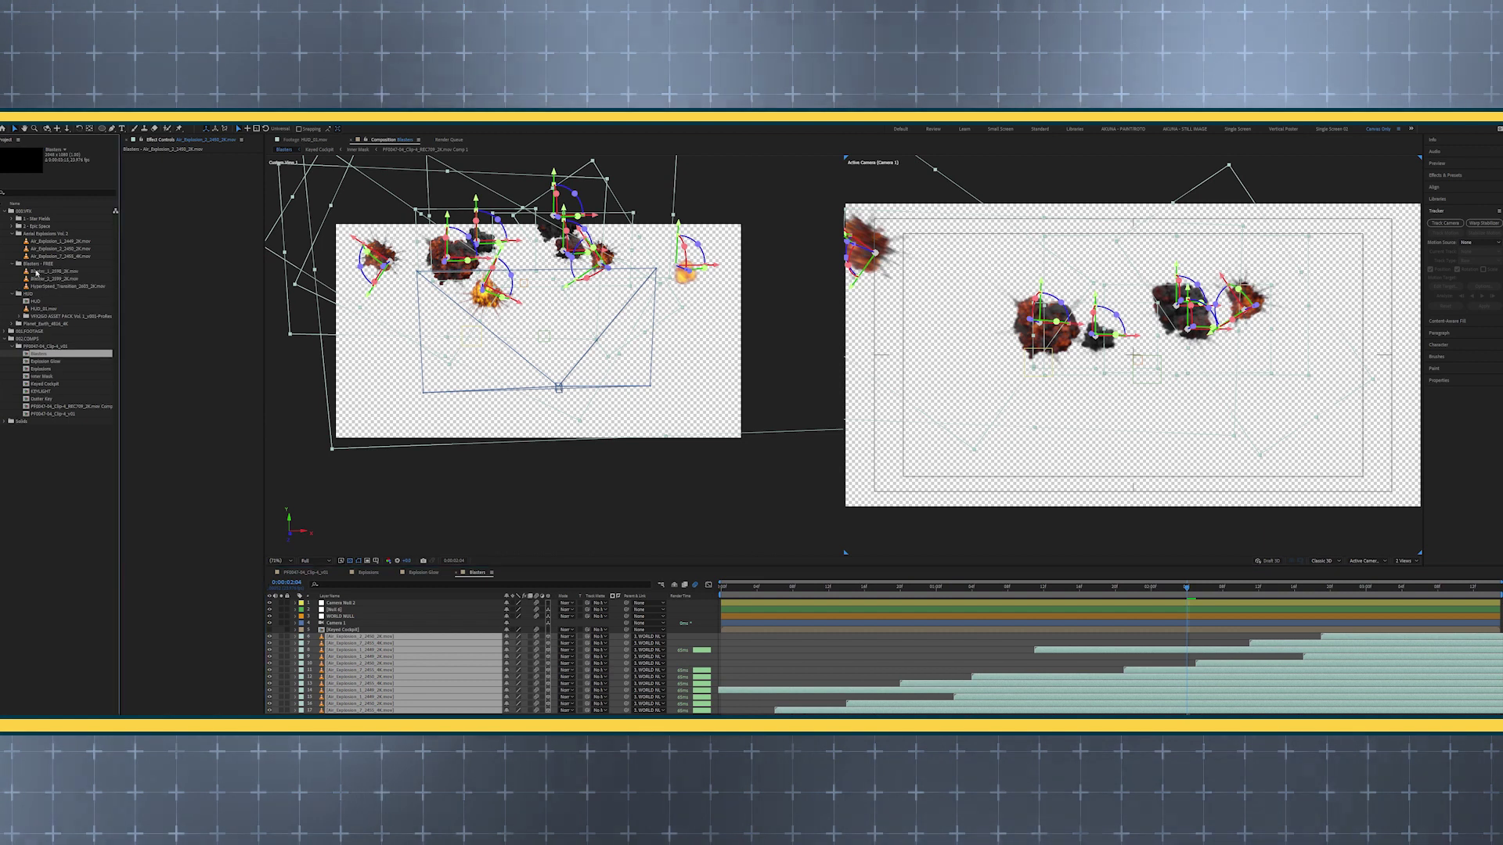
# Preview the red and green blaster clips from the blasters footage folder
pyautogui.doubleClick(43, 273)
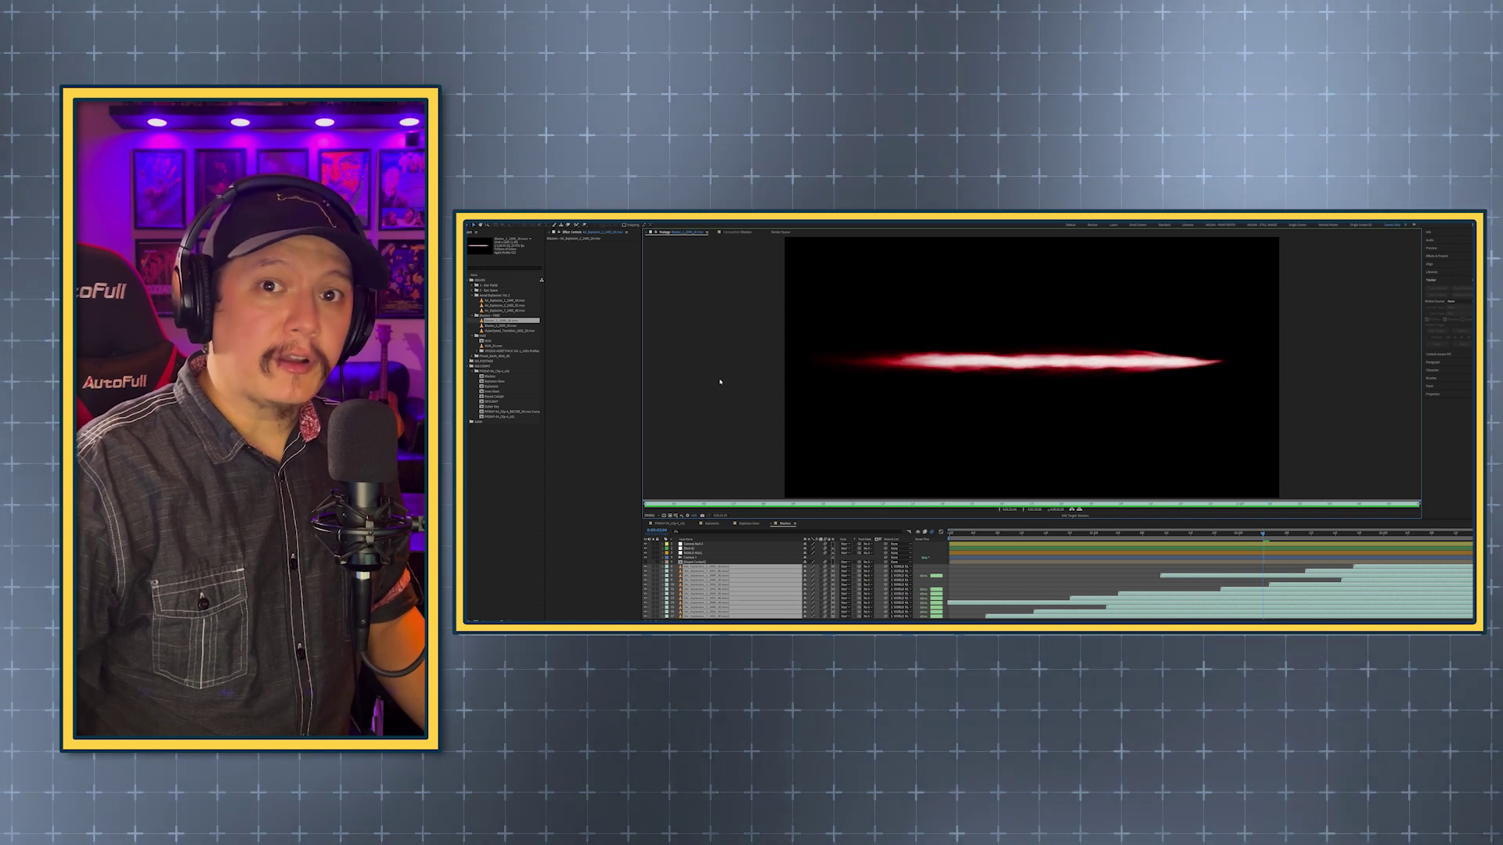
pyautogui.click(509, 326)
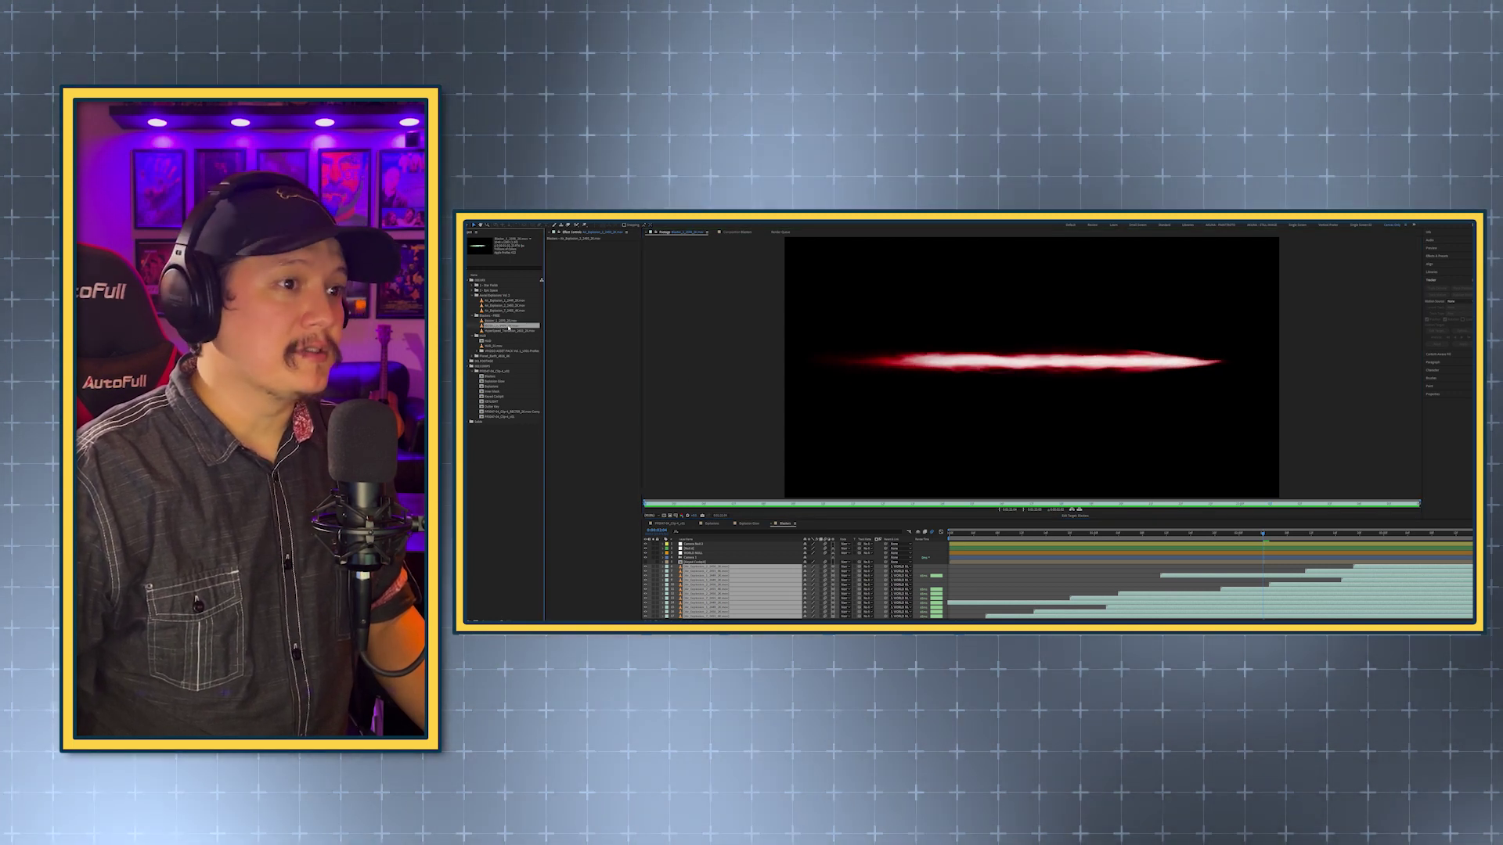
pyautogui.doubleClick(509, 325)
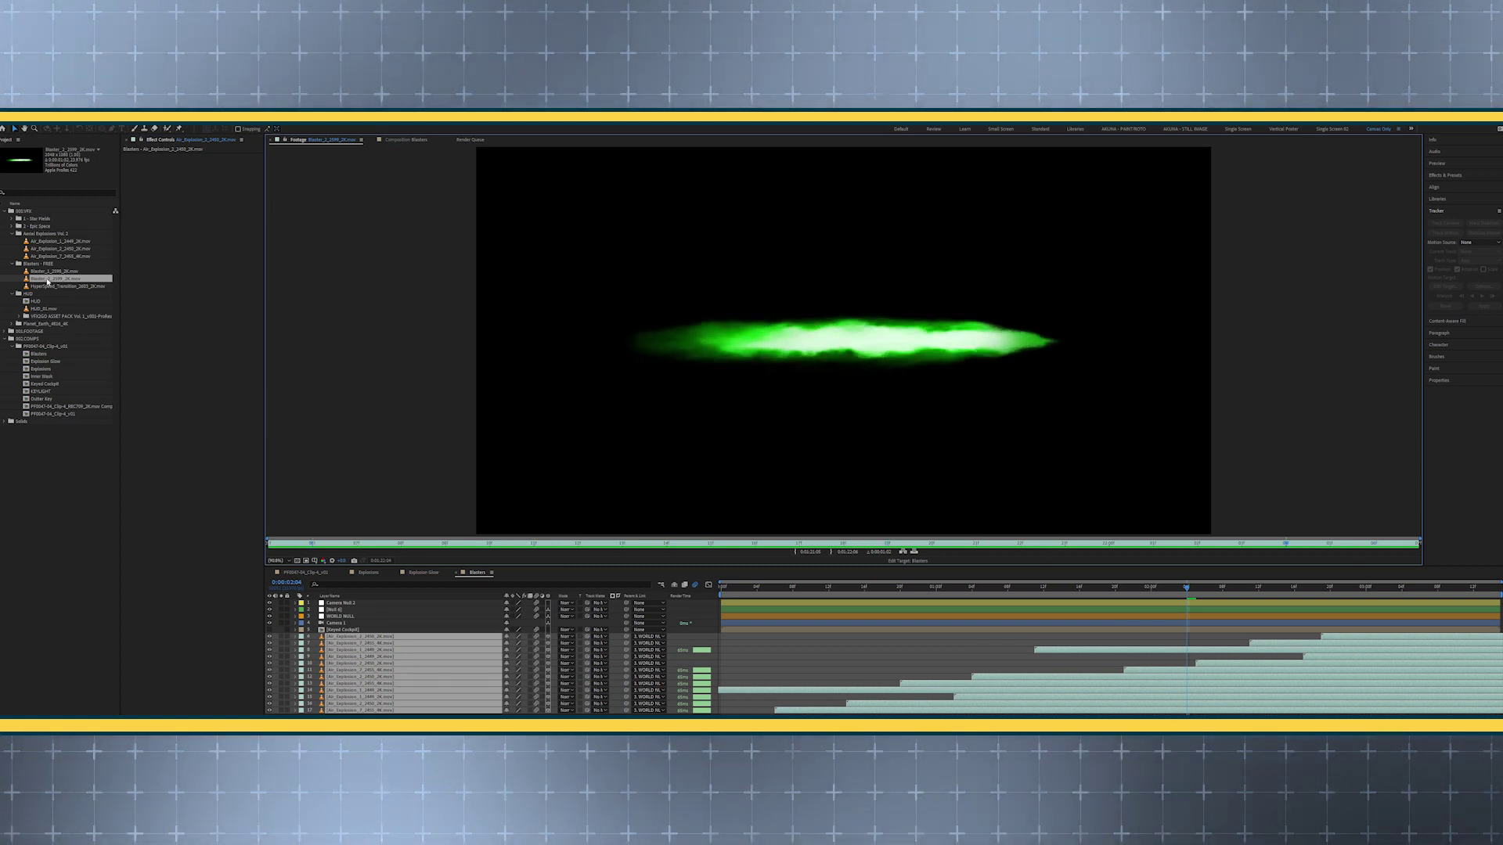
pyautogui.doubleClick(47, 286)
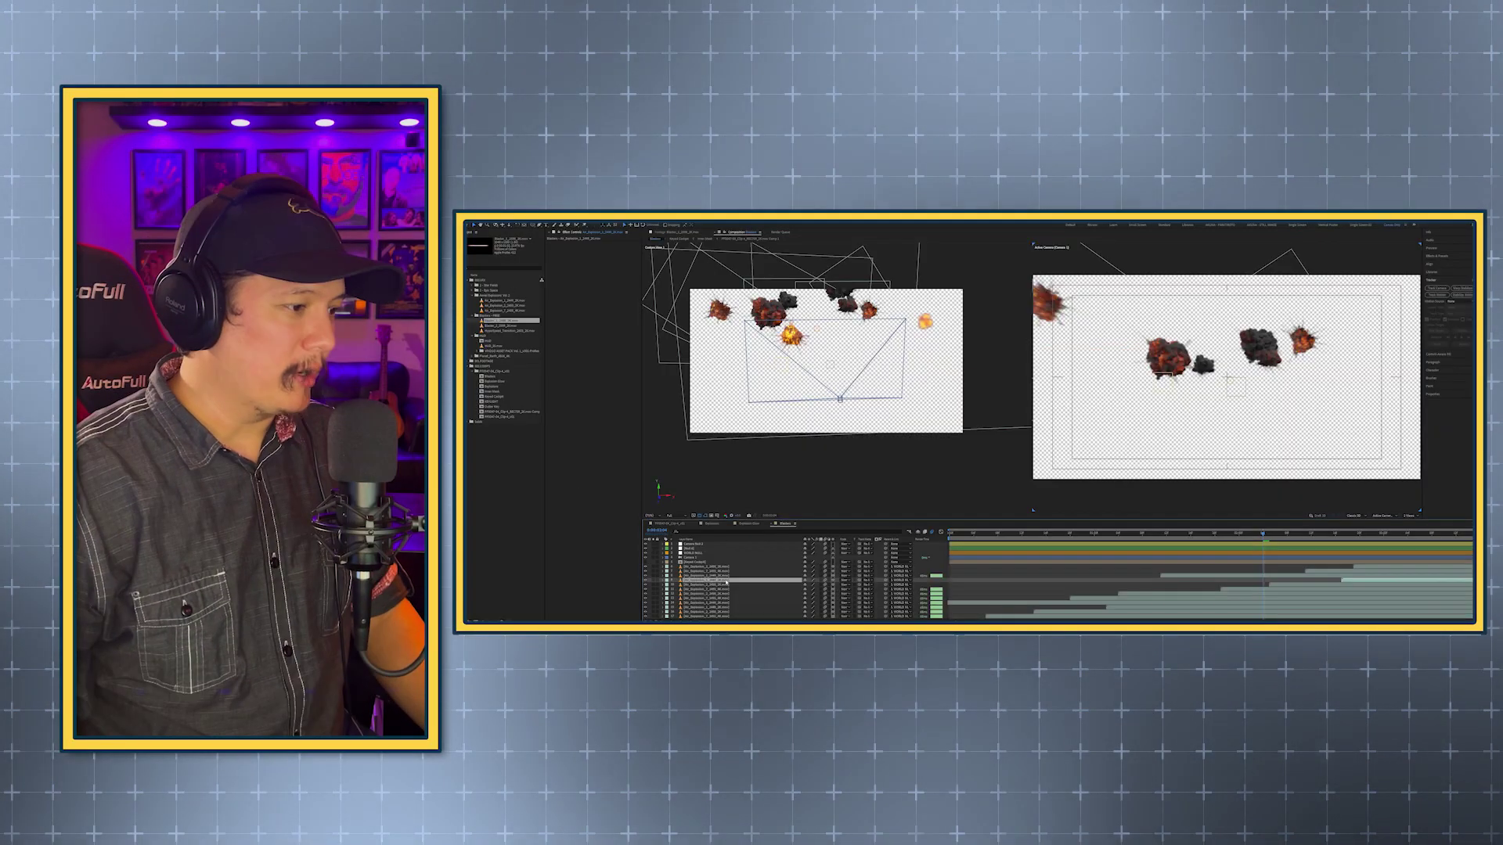
# Delete all but the top three explosion layers from the Blasters comp
pyautogui.keyDown('shift'); pyautogui.click(722, 616); pyautogui.keyUp('shift')
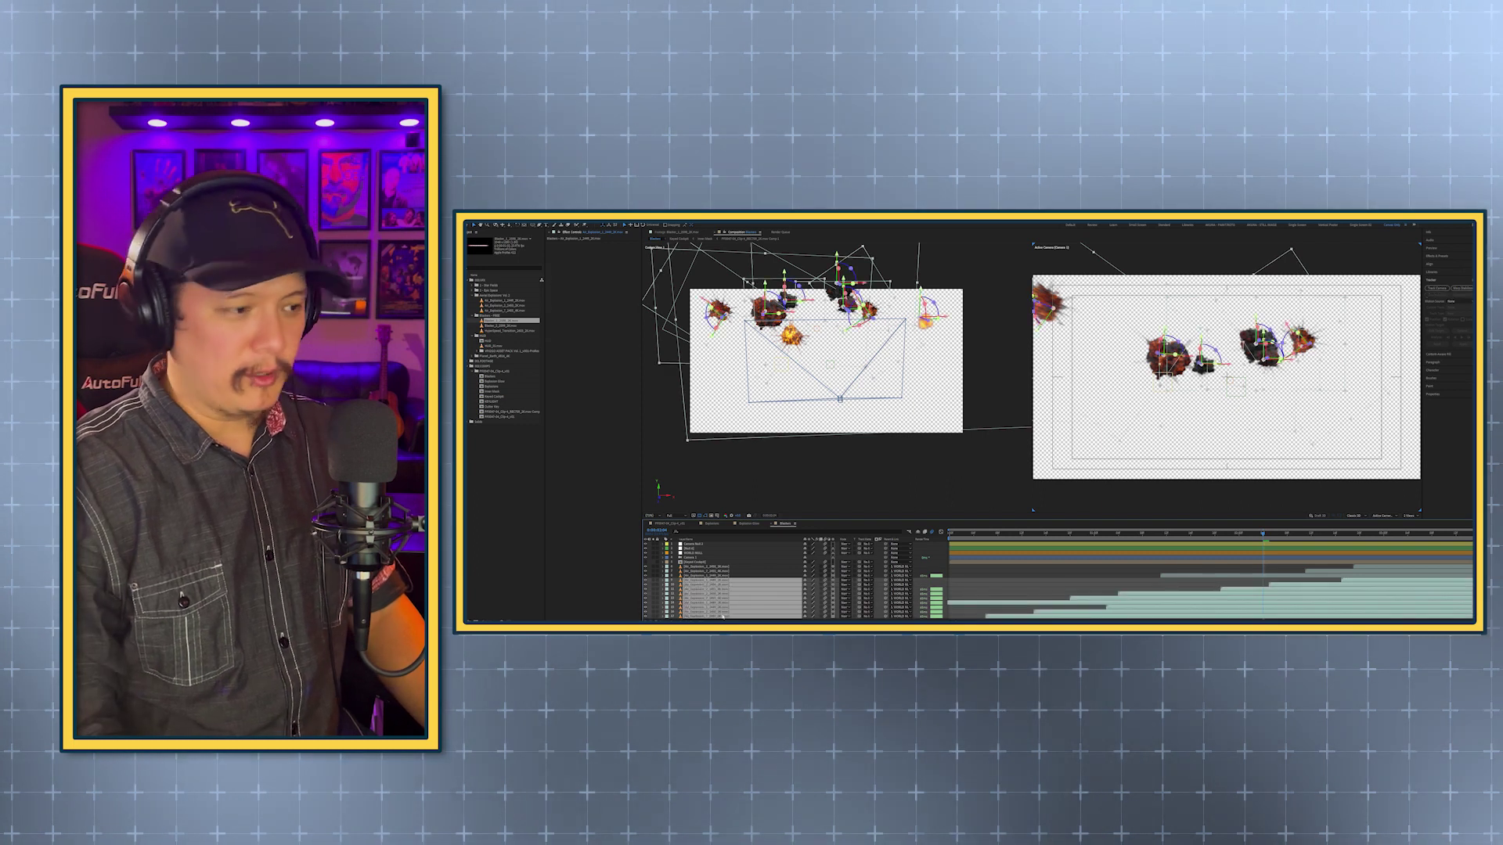
pyautogui.press('Delete')
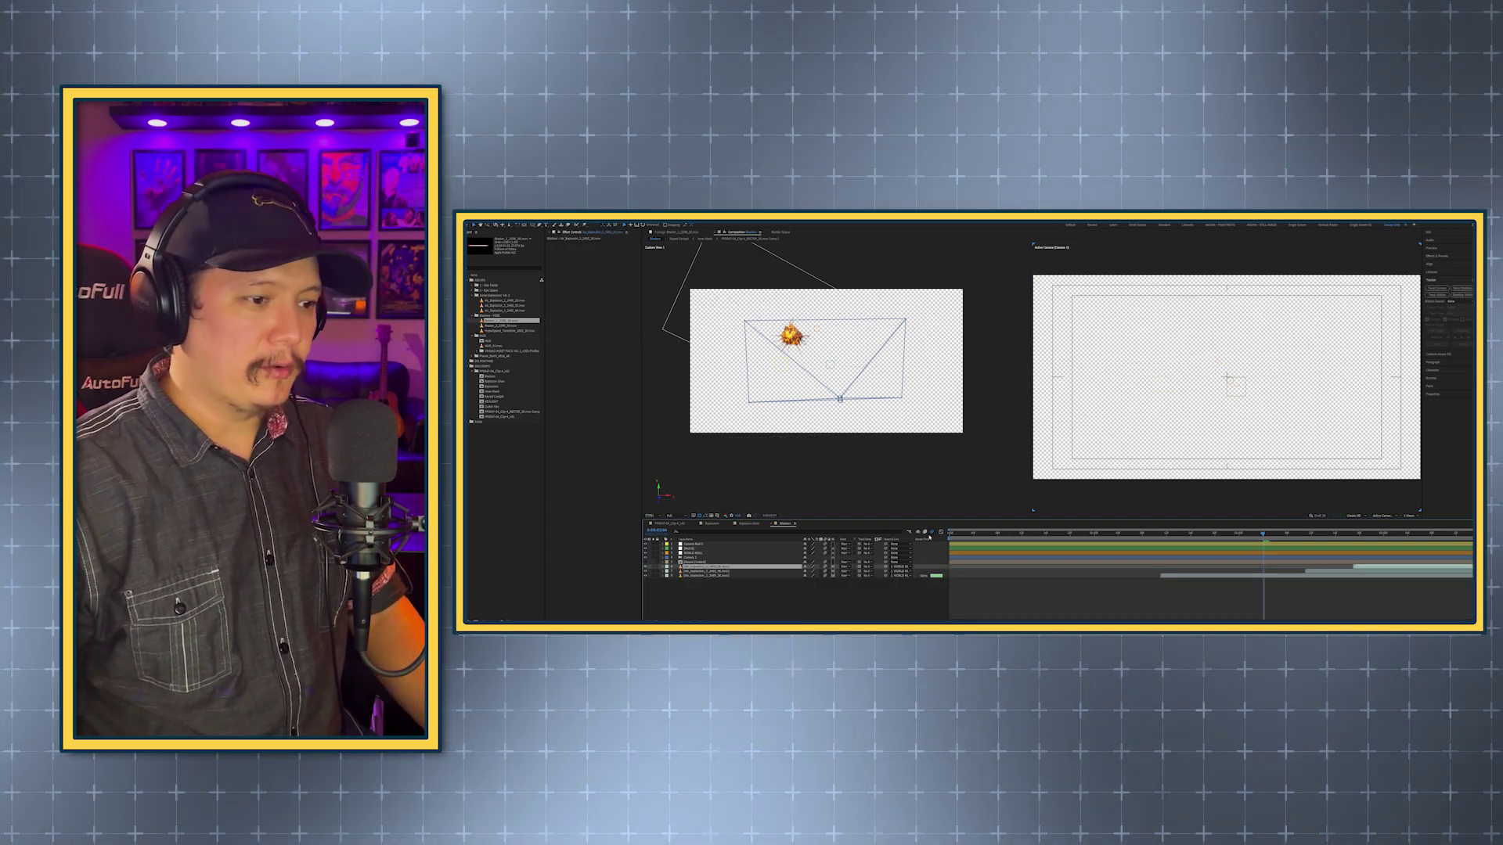
# Clear the remaining explosion layers from the Blasters comp and add the red blaster clip at its start
pyautogui.click(1196, 576)
pyautogui.moveTo(1196, 577); pyautogui.dragTo(1002, 577)
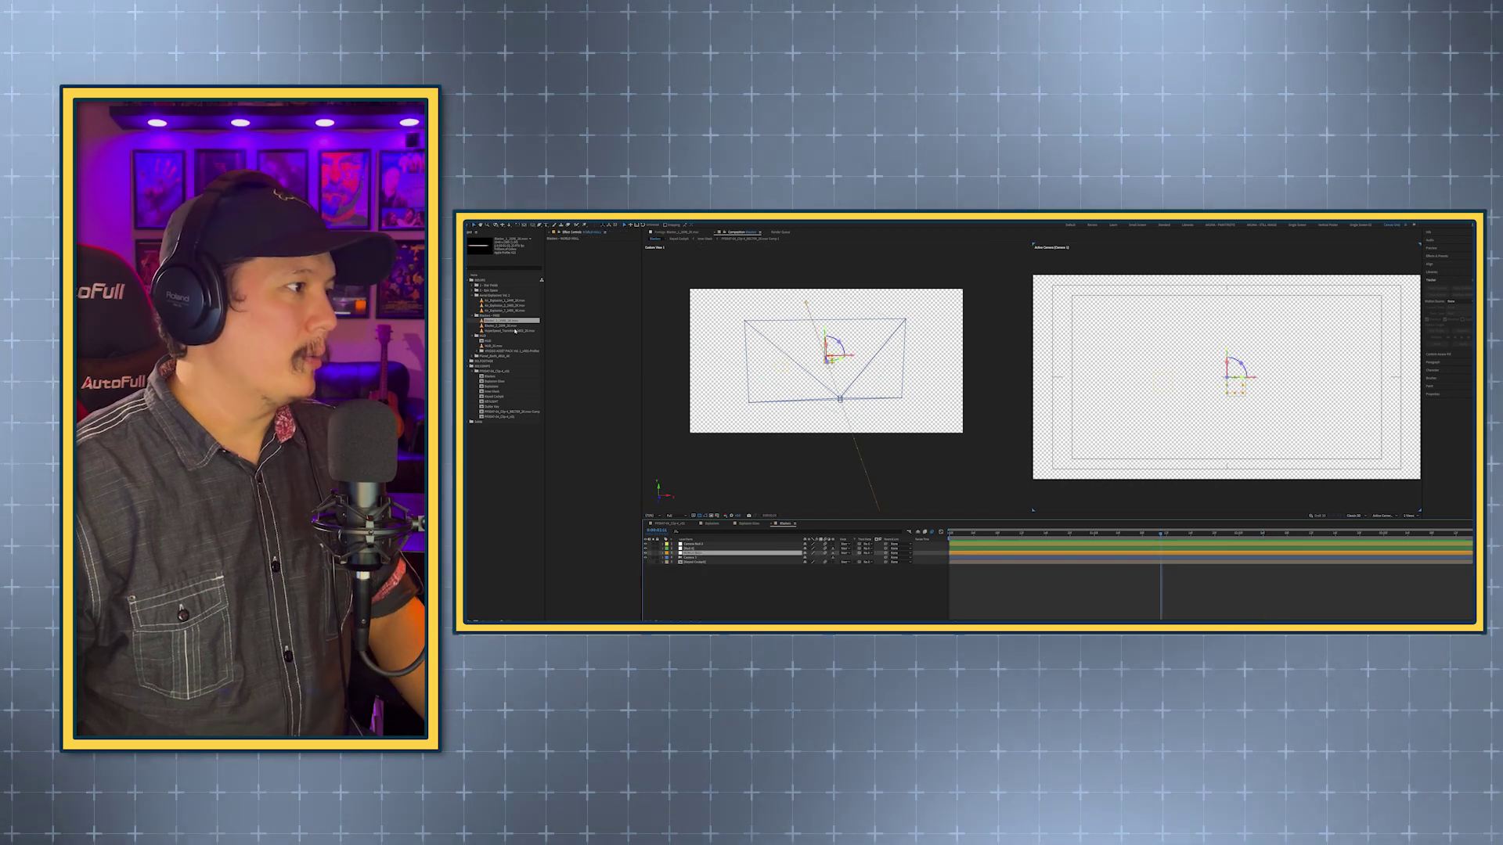
pyautogui.moveTo(510, 321); pyautogui.dragTo(956, 542)
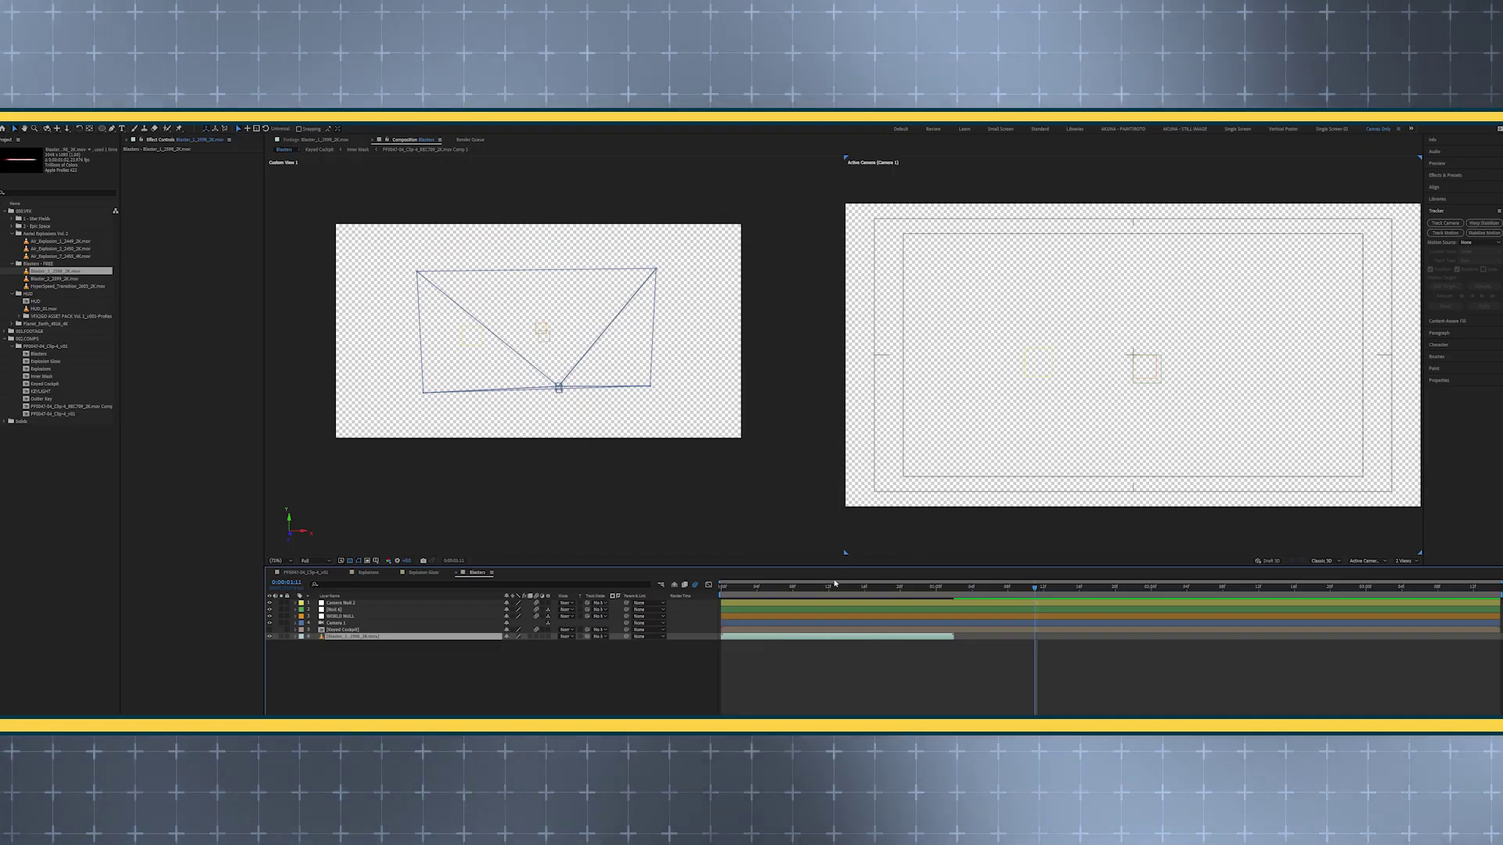
# Apply Set Matte to the blaster layer with Luminance as the matte source to remove its black background
pyautogui.click(830, 587)
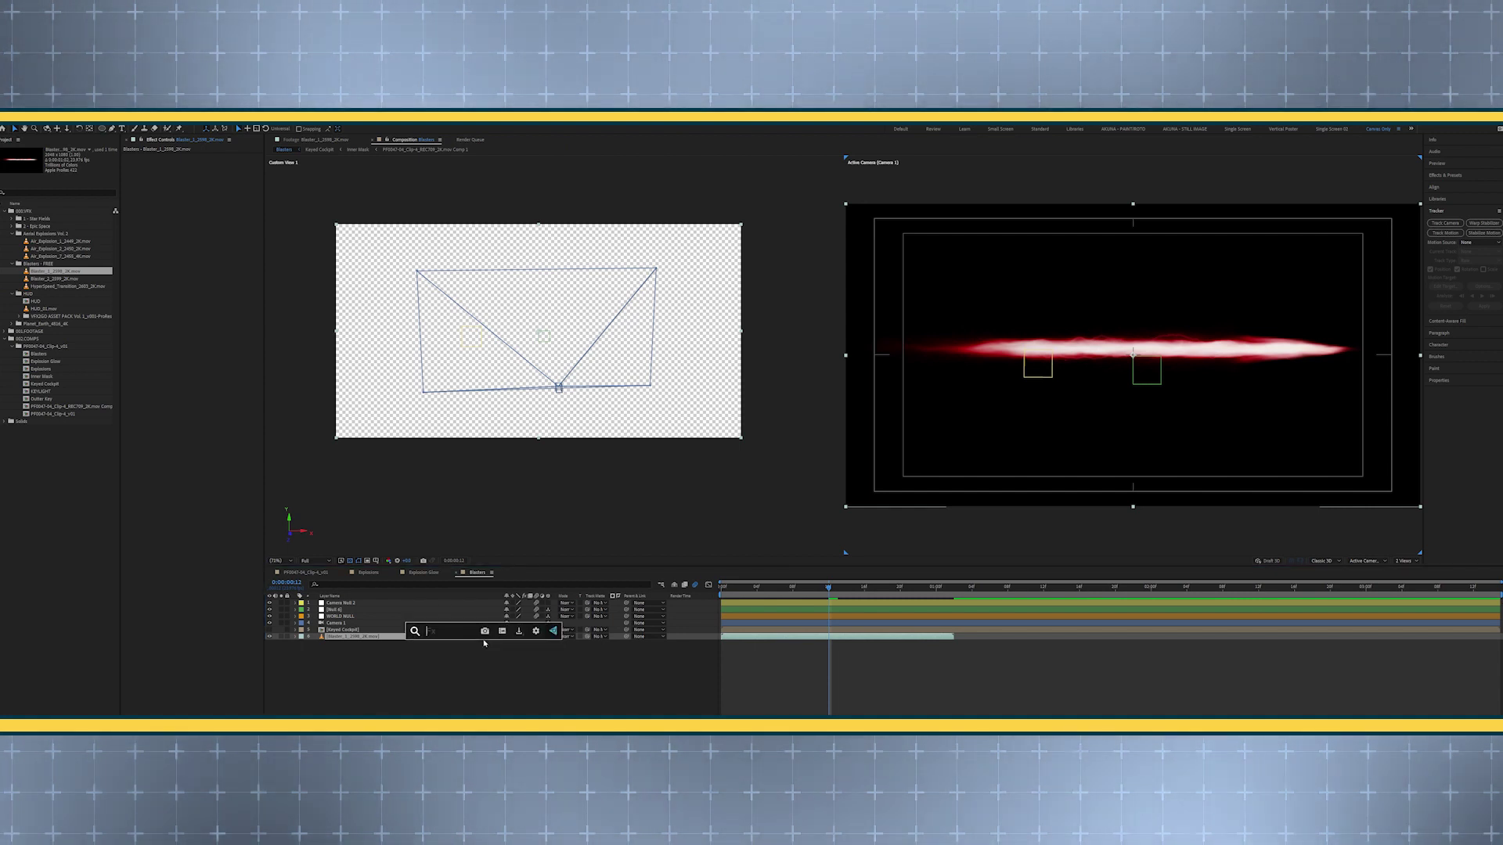
pyautogui.click(484, 644)
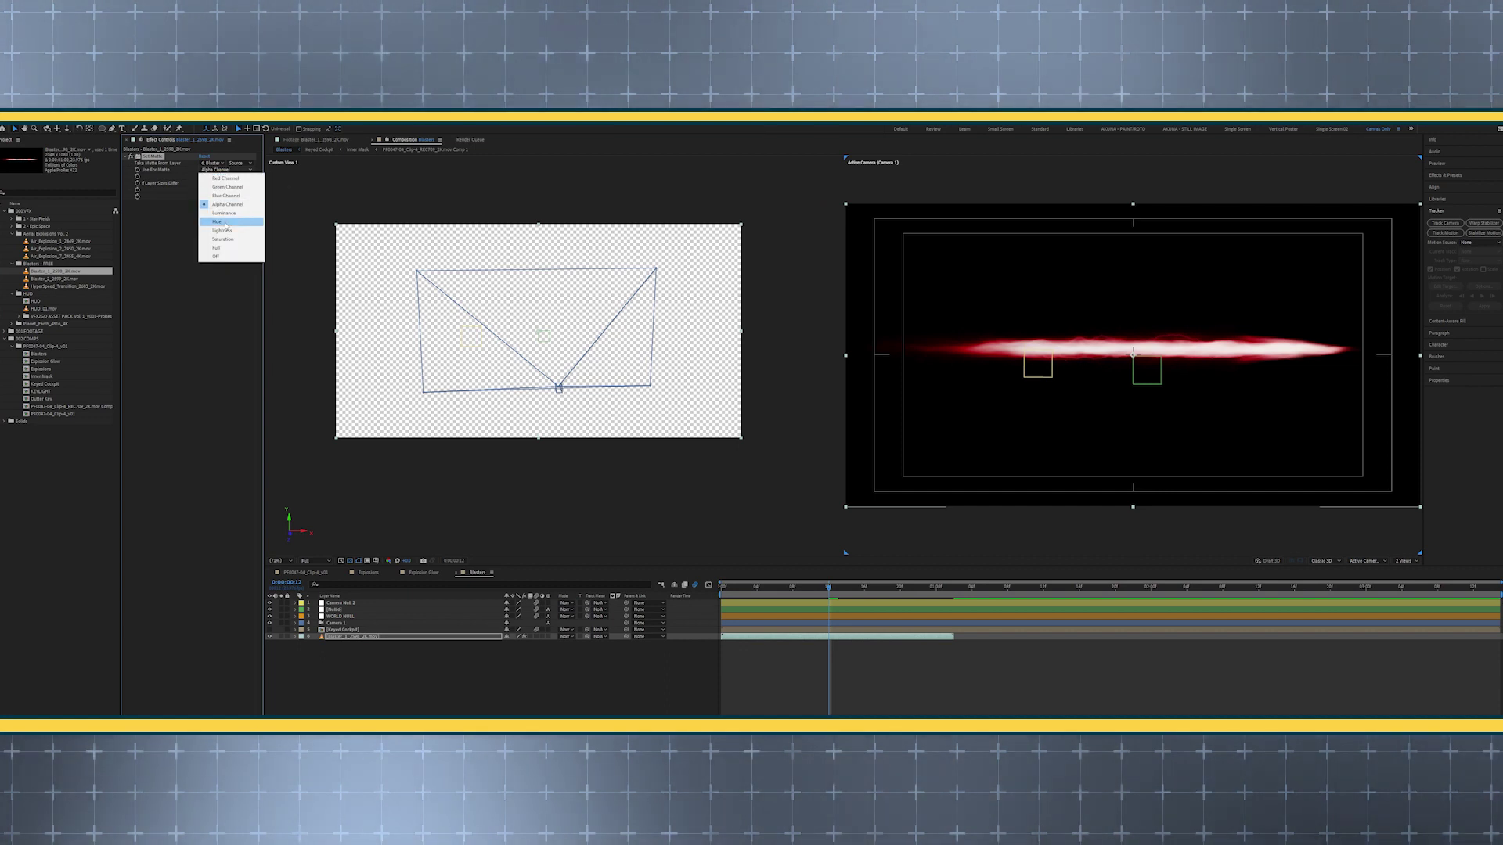
pyautogui.click(224, 213)
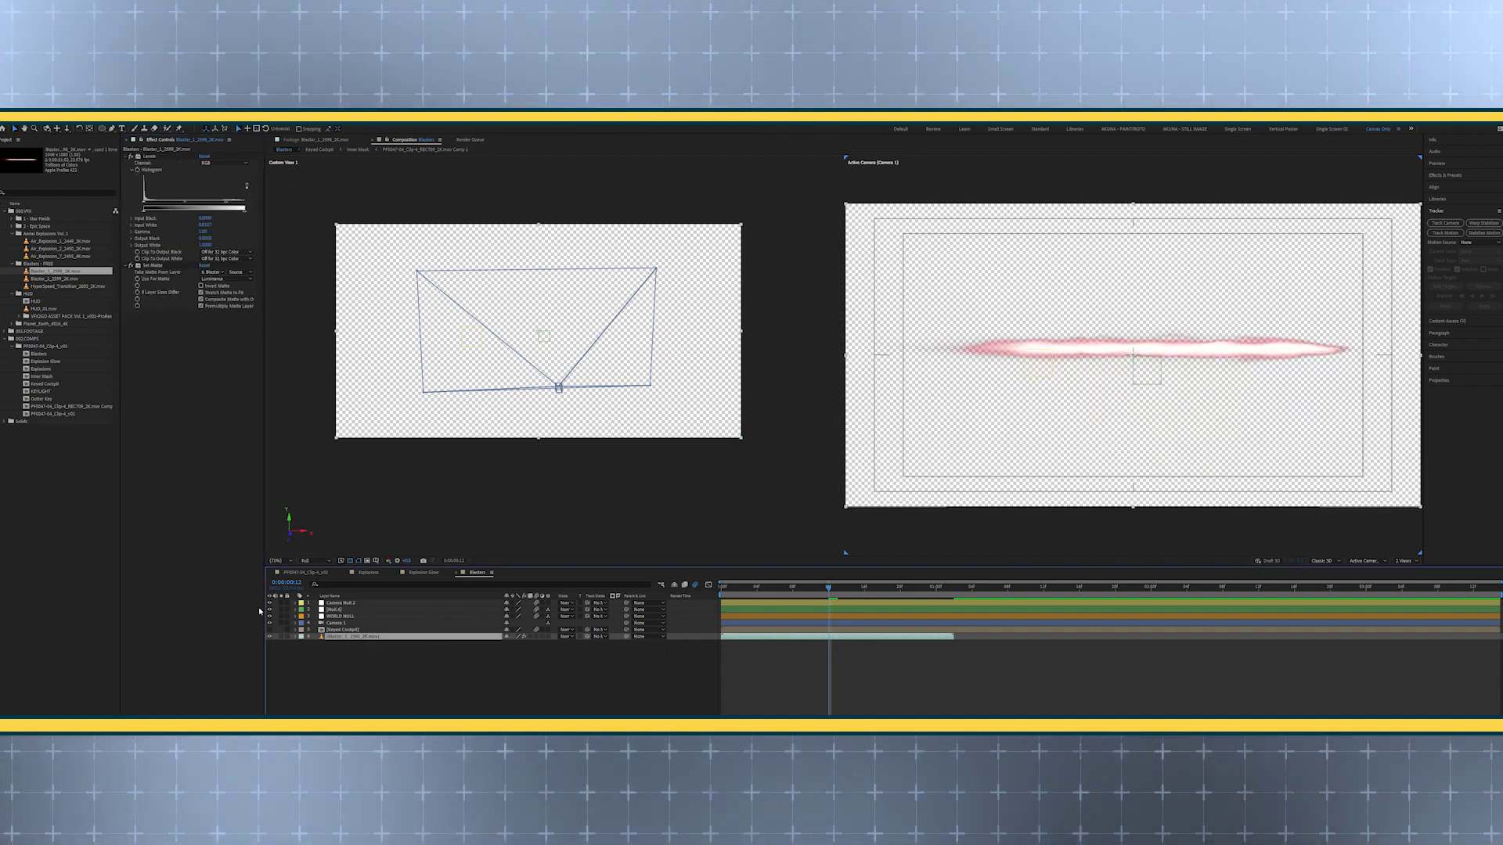
# Show the nested cockpit layer as reference, and raise and rotate the blaster bolt in 3D space around the pilot
pyautogui.click(270, 629)
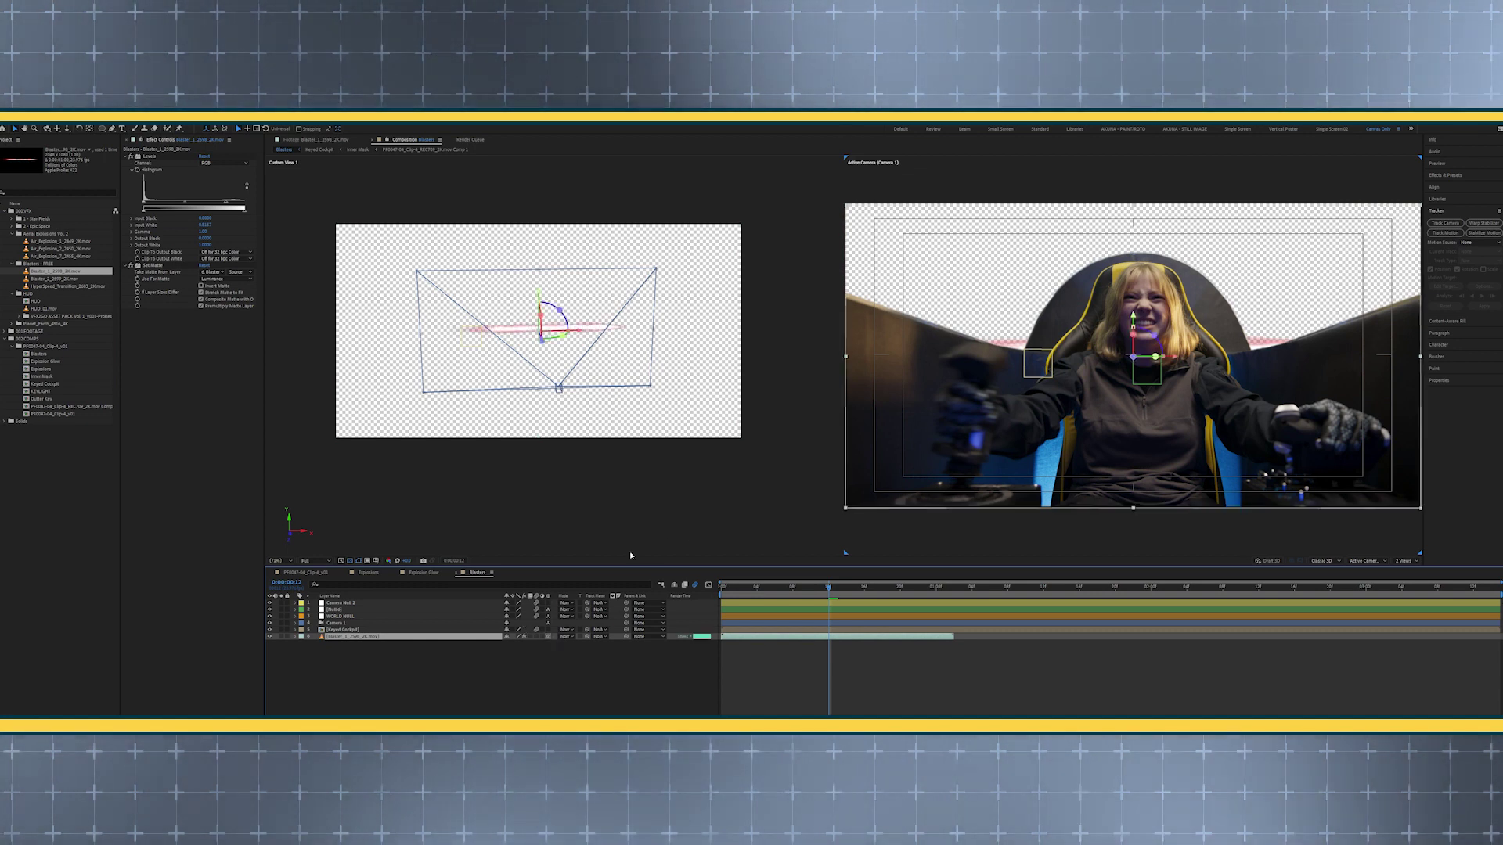
pyautogui.moveTo(1133, 317); pyautogui.dragTo(1133, 261)
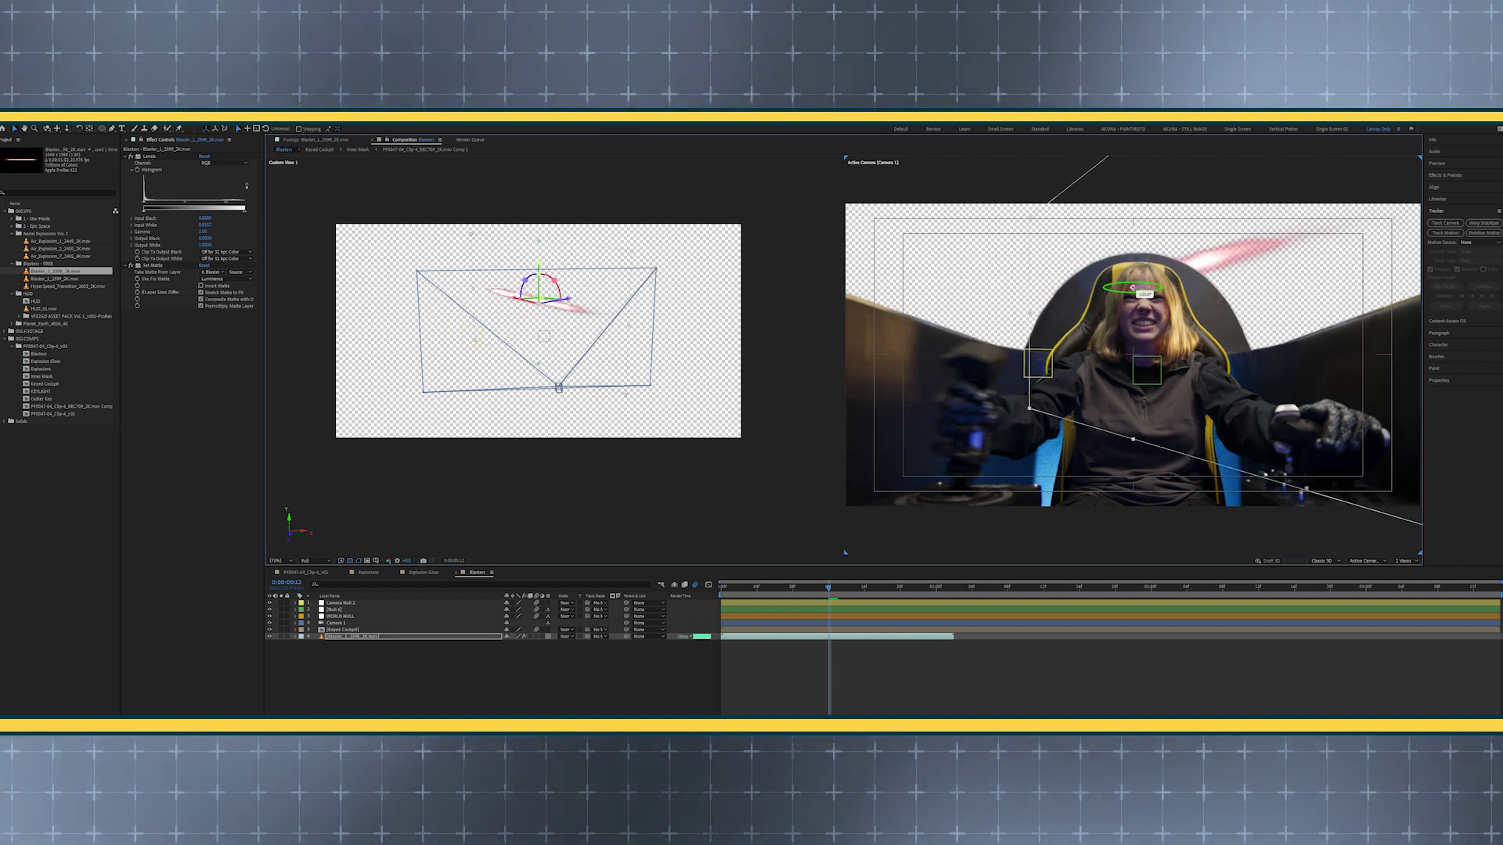
pyautogui.moveTo(1162, 288); pyautogui.dragTo(1157, 292)
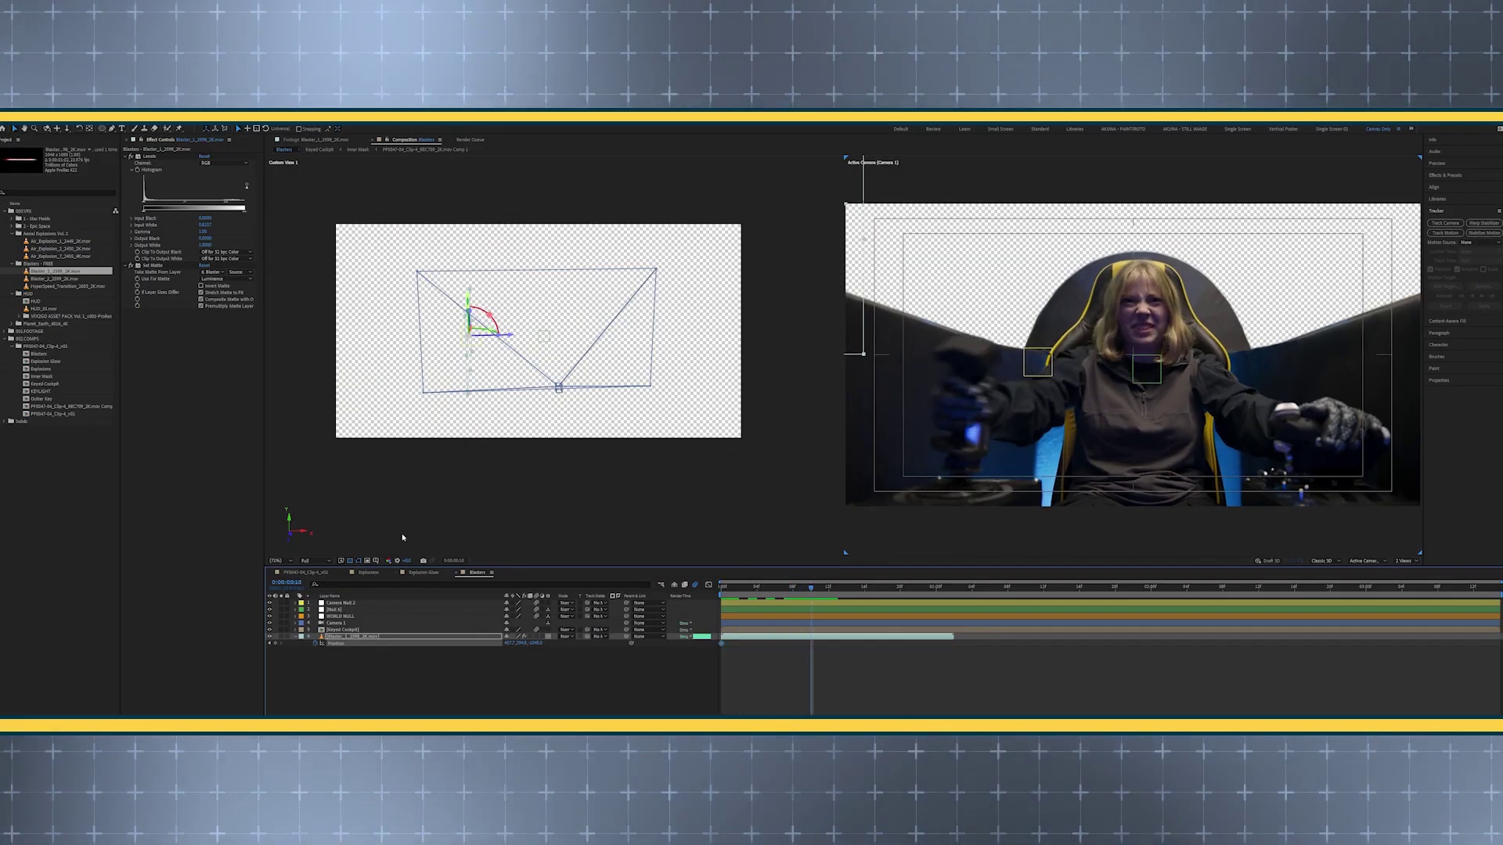
# Keyframe the bolt's position along a path from behind the seat out past the camera, and scale the bolt layer
pyautogui.scroll(-2, 933, 334)
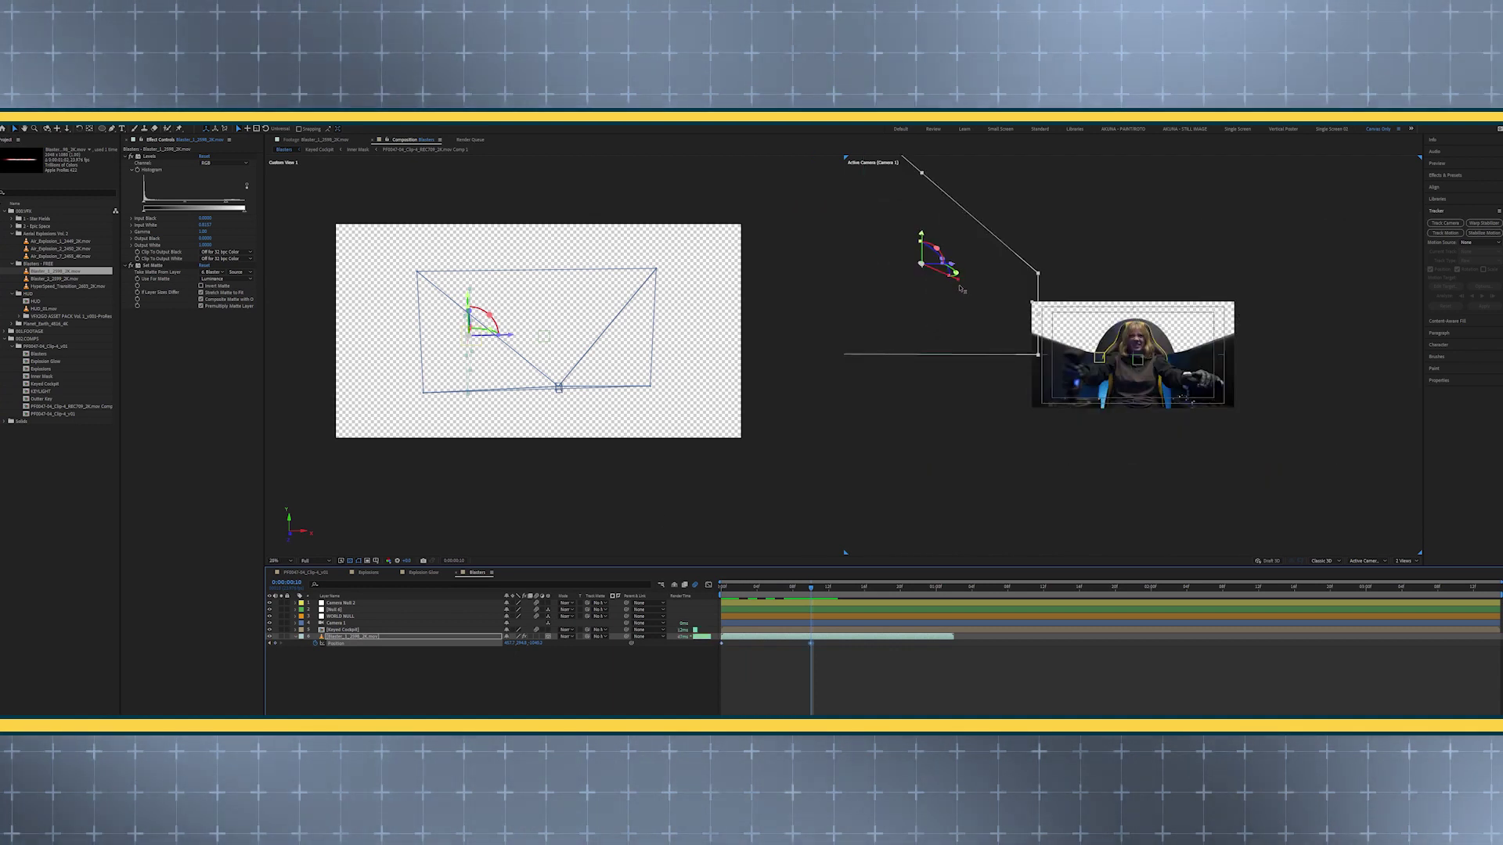
pyautogui.moveTo(960, 284); pyautogui.dragTo(985, 298)
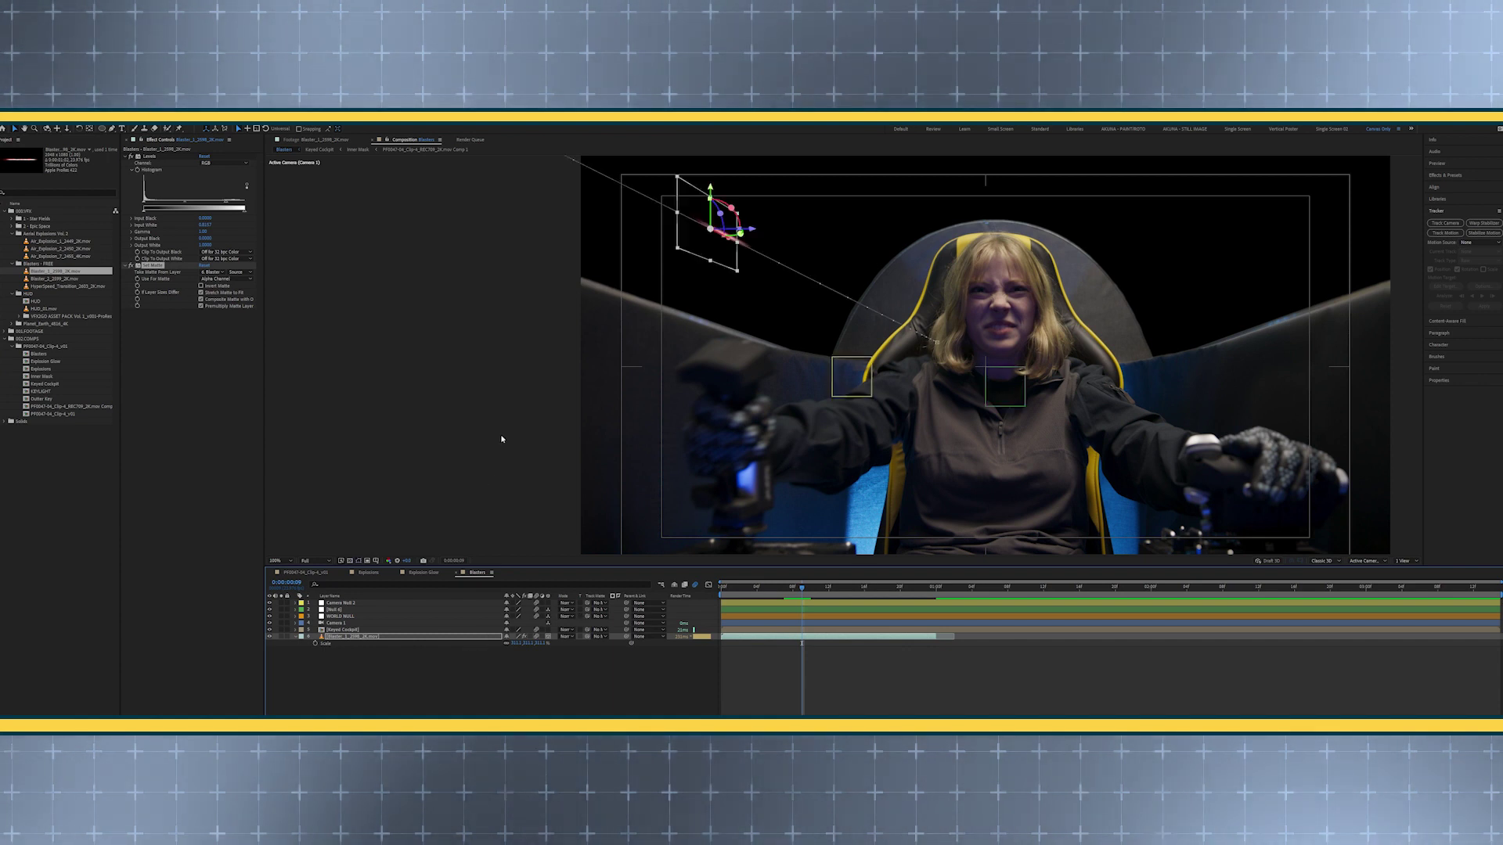
pyautogui.moveTo(710, 282); pyautogui.dragTo(746, 443)
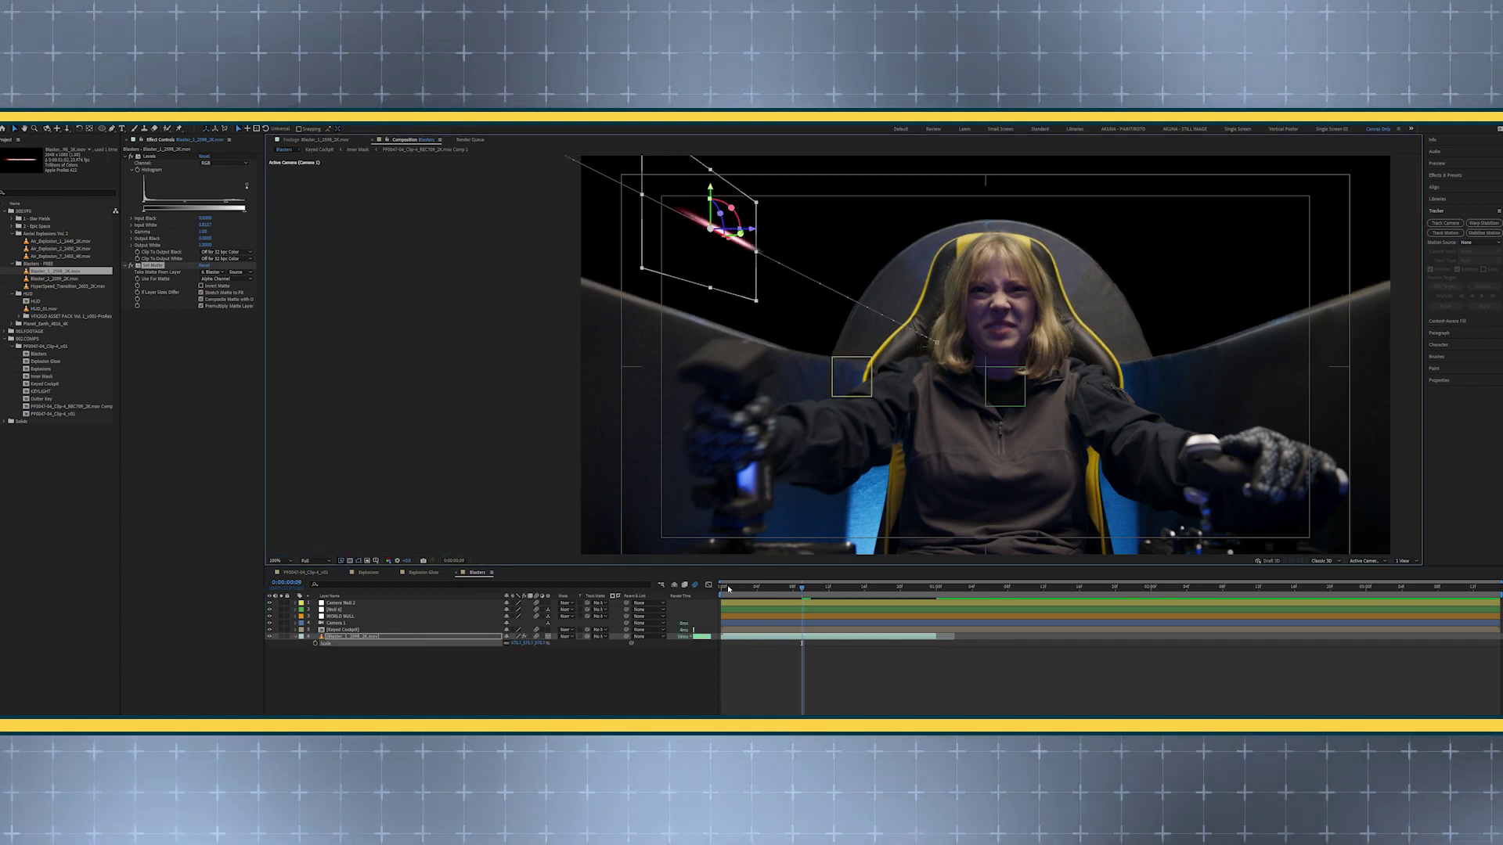
# Play the Blasters comp from the start and check the bolt's flight past the pilot
pyautogui.click(728, 588)
pyautogui.click(779, 696)
pyautogui.press('space')
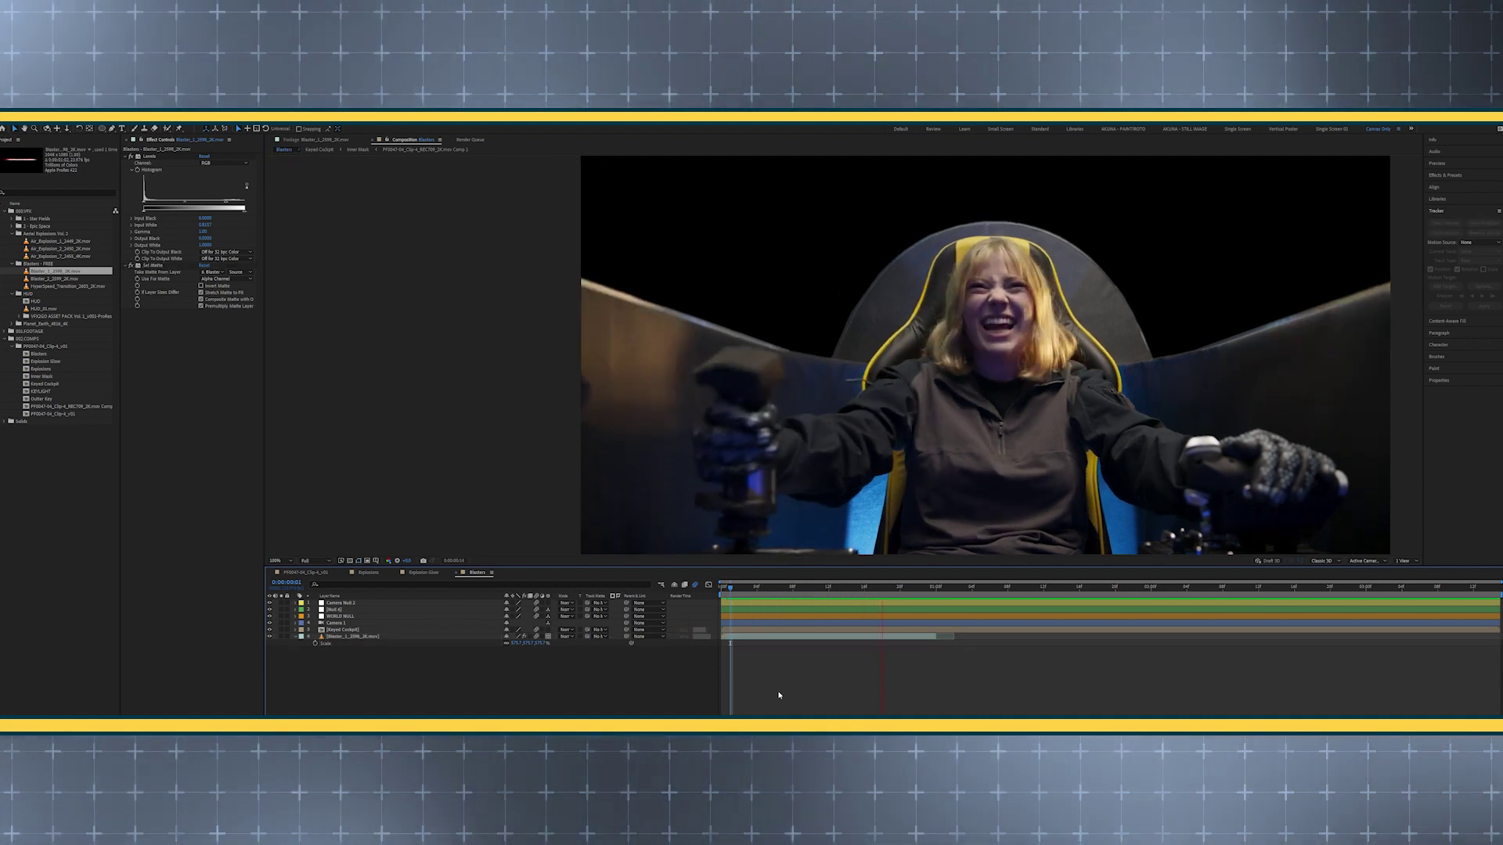
pyautogui.click(800, 588)
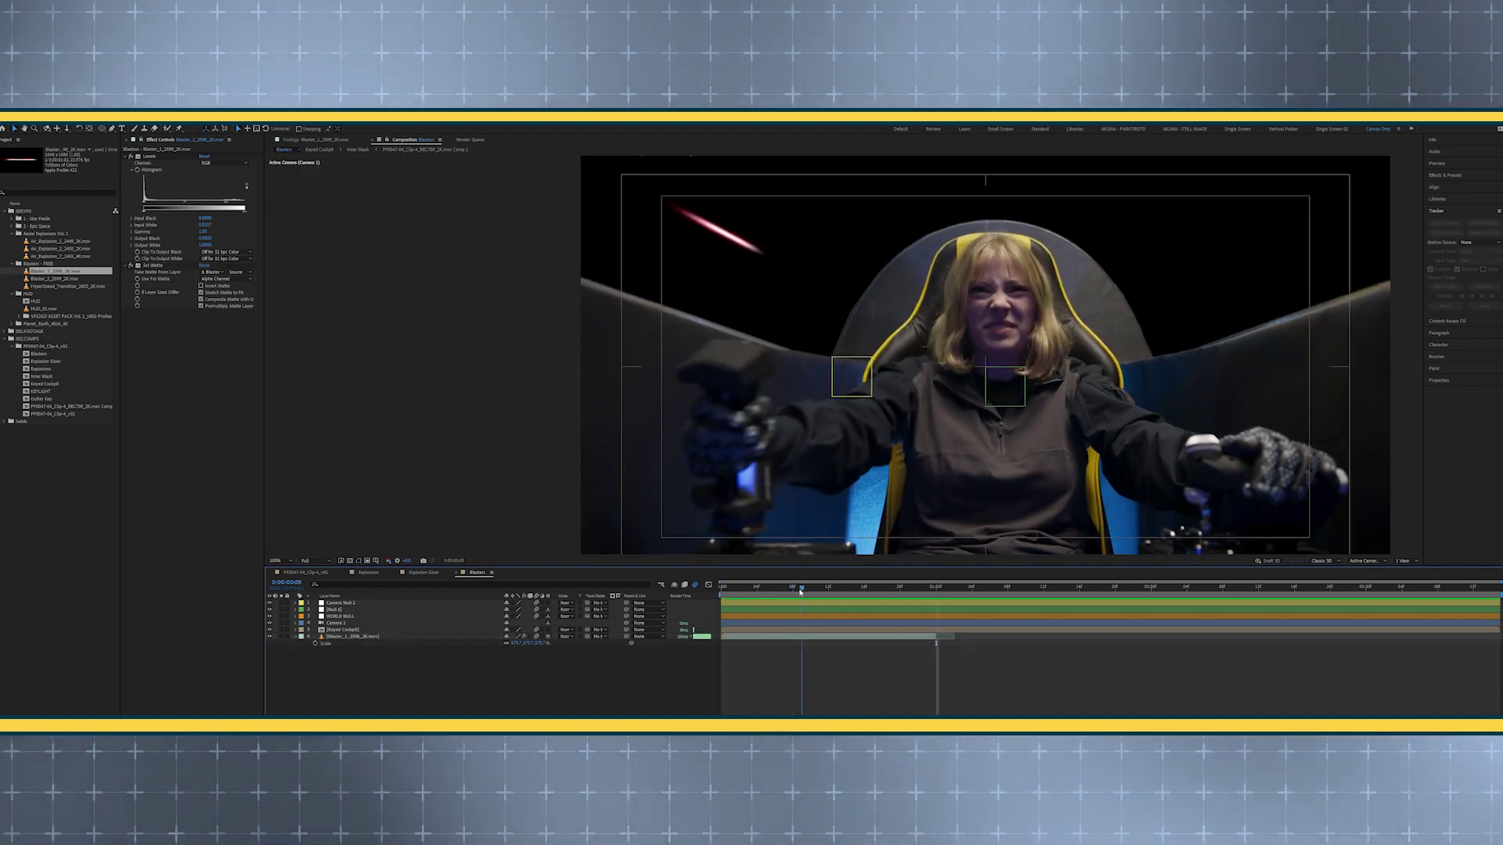
# Duplicate the blaster bolt repeatedly, staggering the copies in time and varying their paths on both sides of the pilot
pyautogui.click(807, 641)
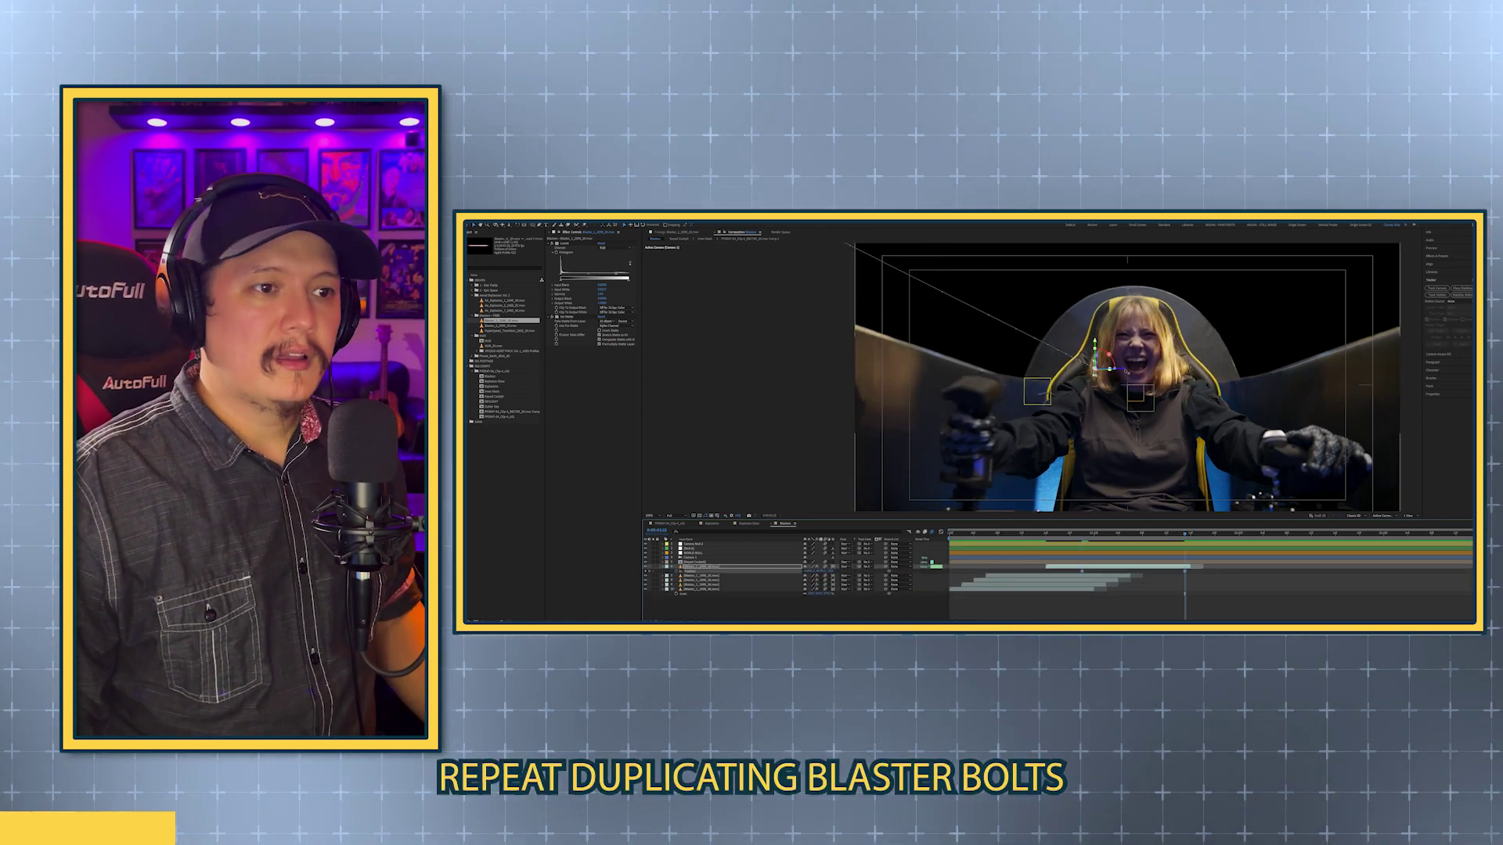
pyautogui.hotkey('ctrl', 'd')
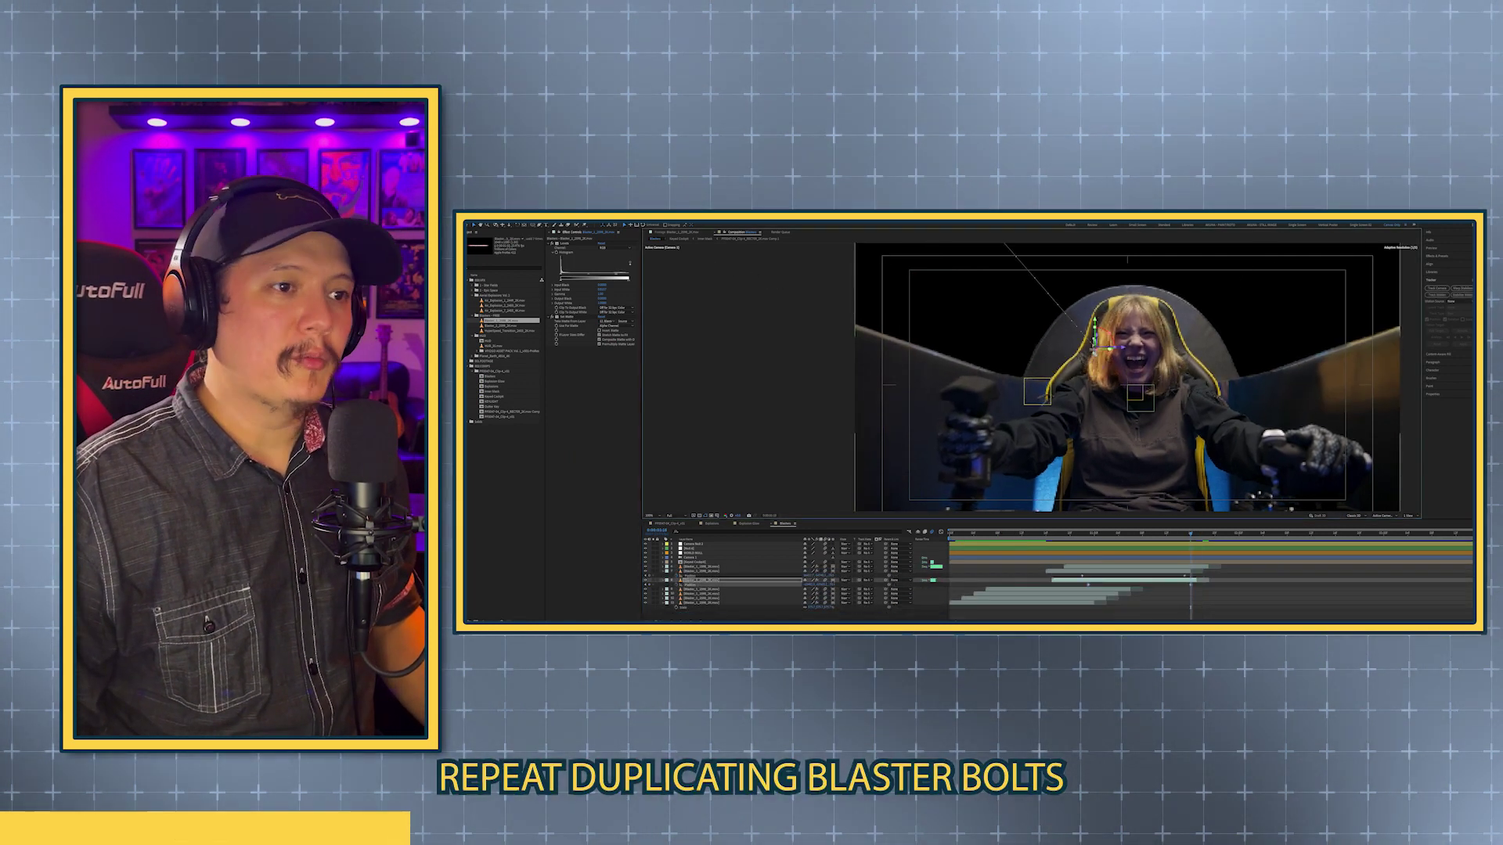
pyautogui.hotkey('ctrl', 'd')
pyautogui.moveTo(1230, 580); pyautogui.dragTo(1241, 584)
pyautogui.hotkey('ctrl', 'd')
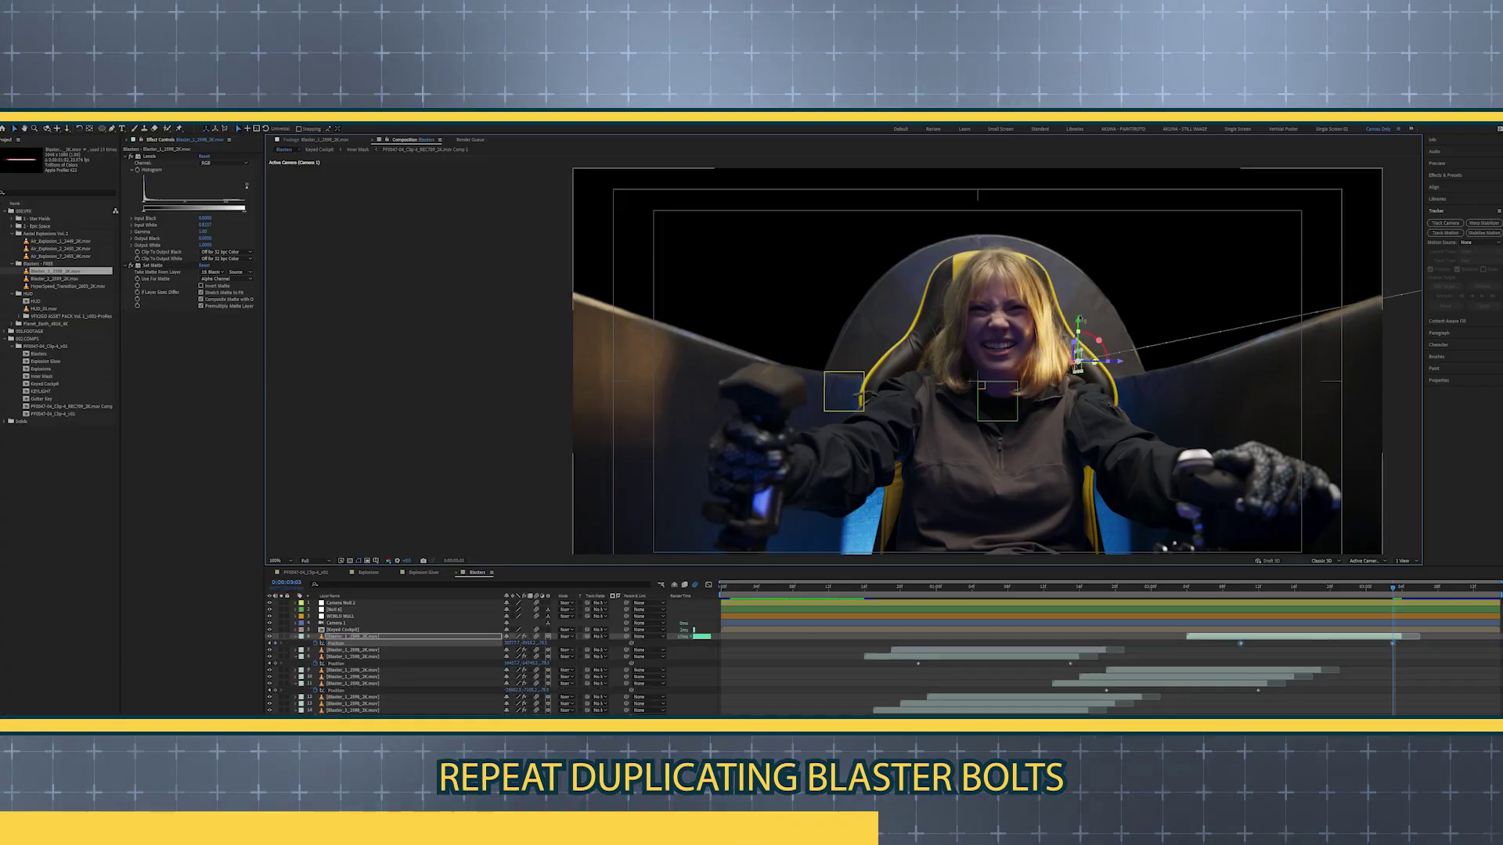
pyautogui.hotkey('ctrl', 'd')
pyautogui.moveTo(1033, 638); pyautogui.dragTo(1057, 638)
pyautogui.scroll(5, 1057, 638)
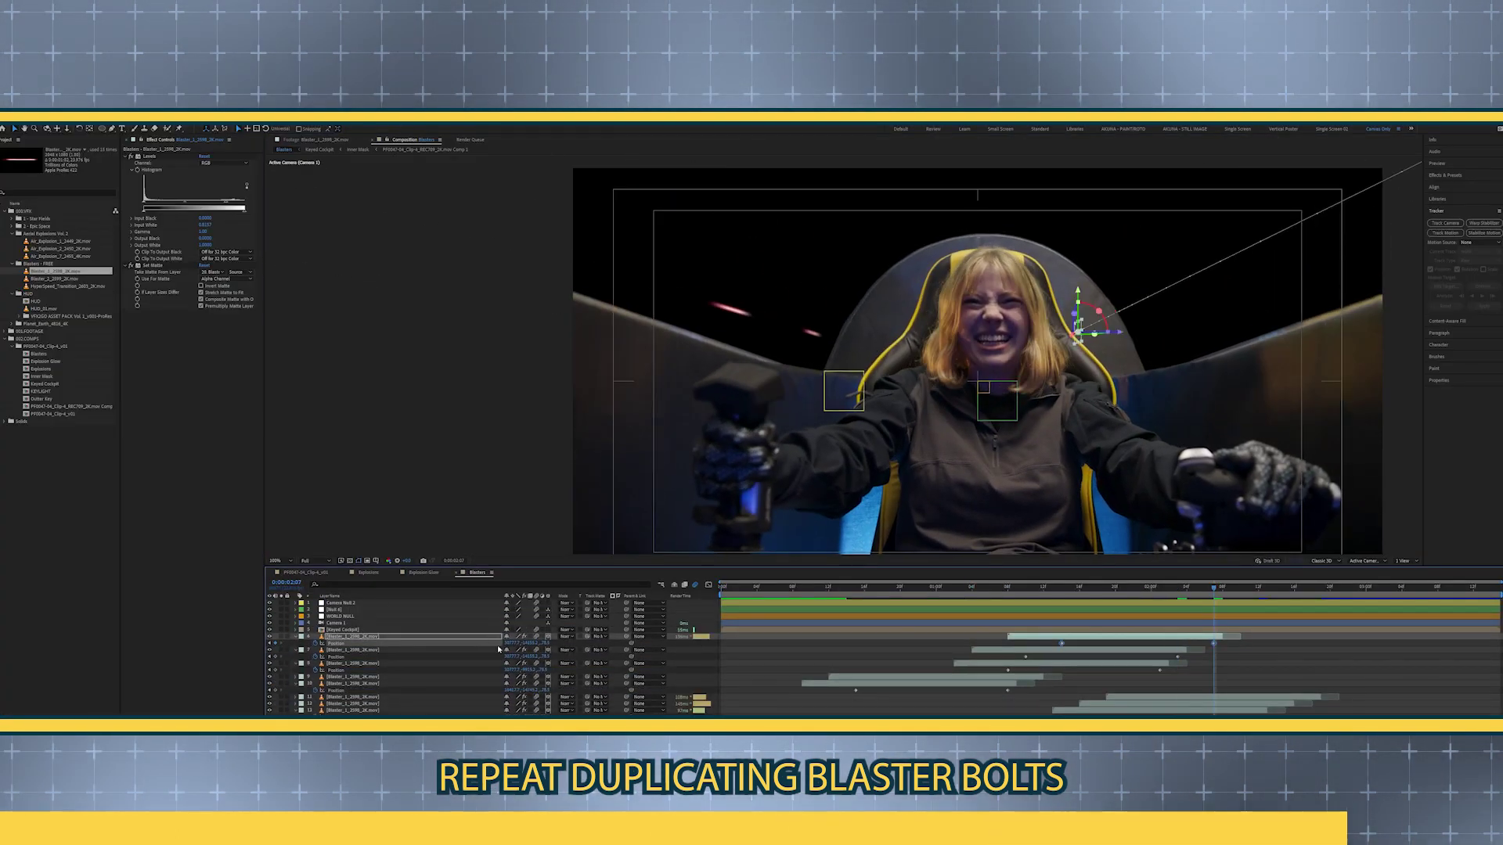
pyautogui.hotkey('ctrl', 'd')
pyautogui.scroll(-5, 450, 665)
pyautogui.moveTo(513, 705); pyautogui.dragTo(450, 706)
pyautogui.press('space')
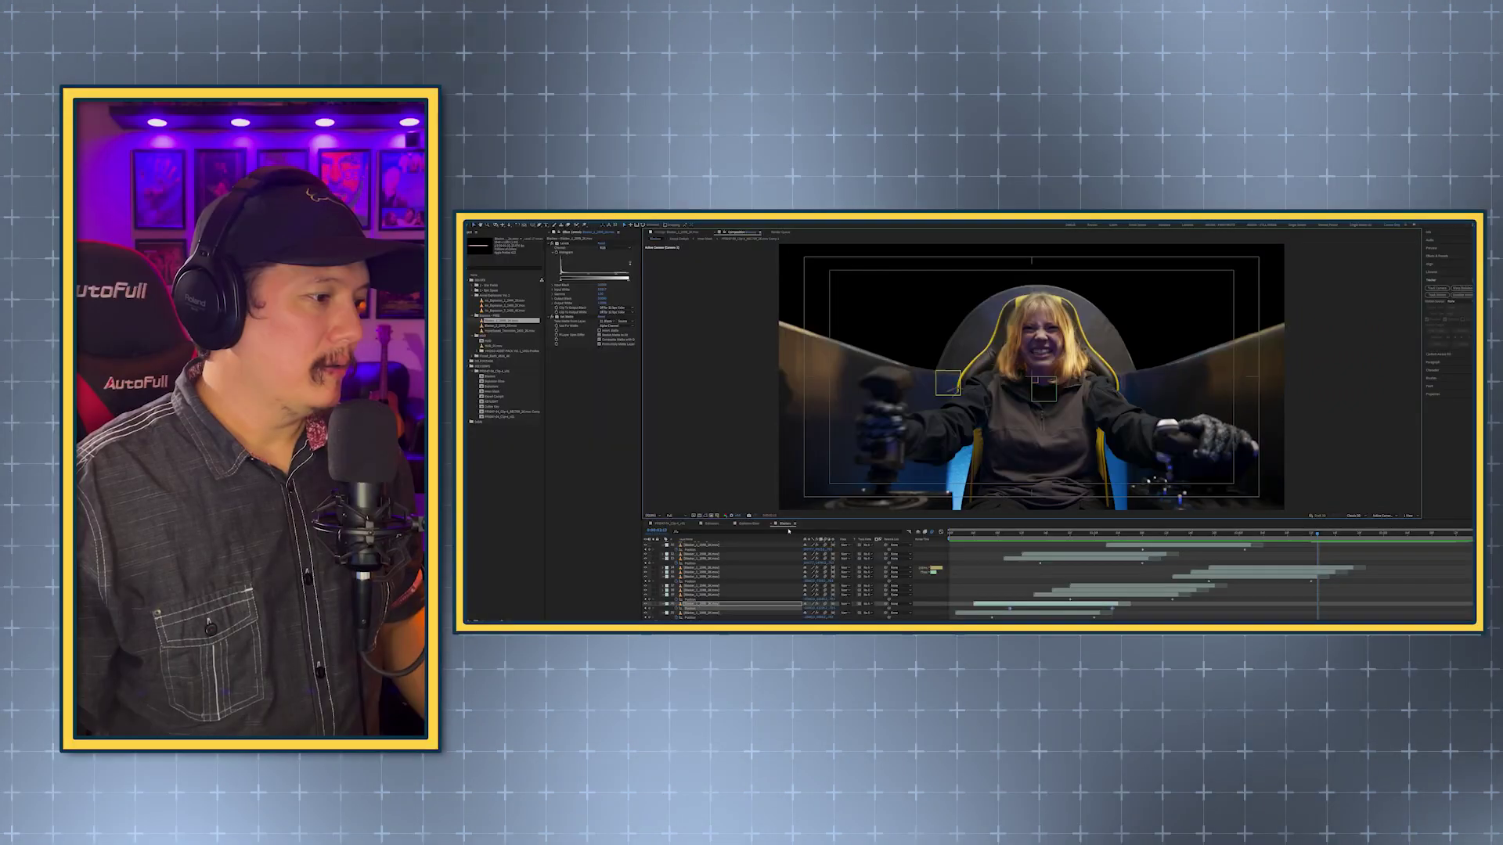
# Collapse the keyframed properties of all layers and hide the nested cockpit layer in the Blasters comp
pyautogui.hotkey('ctrl', 'a')
pyautogui.press('u')
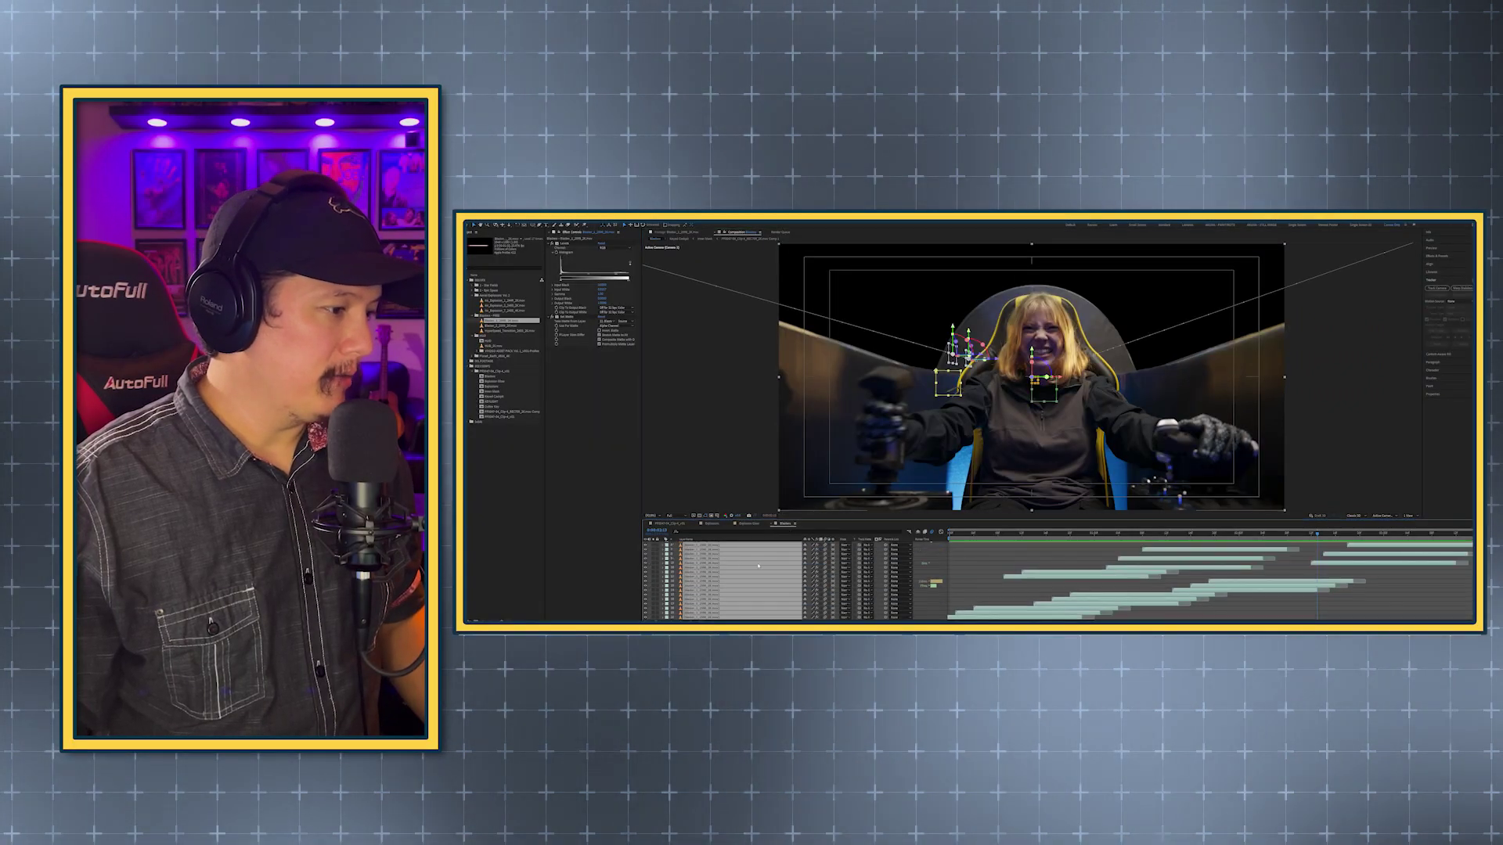
pyautogui.scroll(5, 935, 569)
pyautogui.hotkey('ctrl', 'shift', 'a')
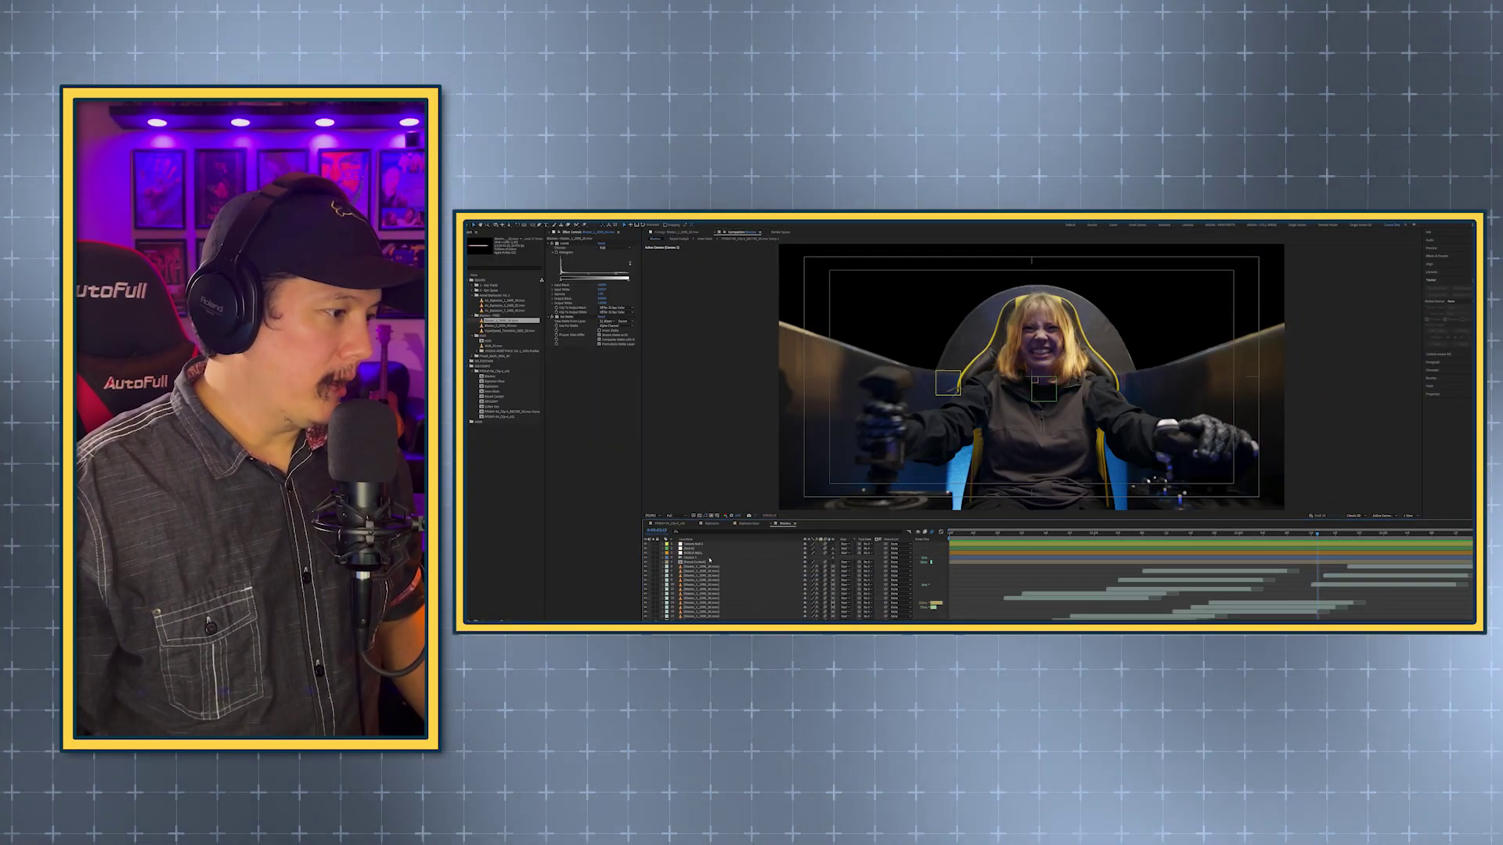
pyautogui.click(646, 562)
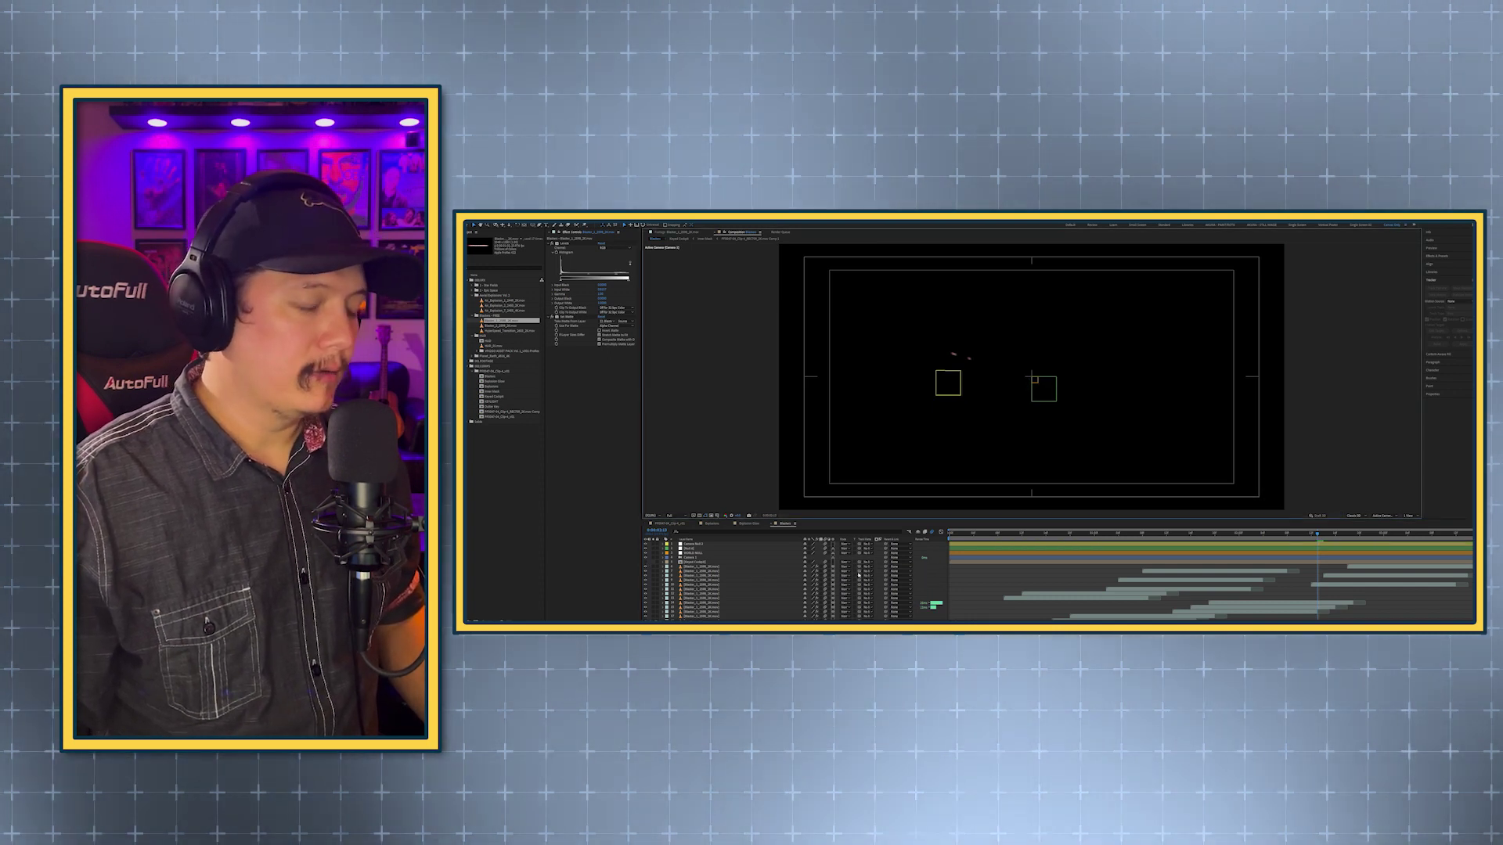
# Add the Blasters comp to the main composition, change its blending mode, and place it between the keyed footage and the Explosions layer
pyautogui.click(670, 524)
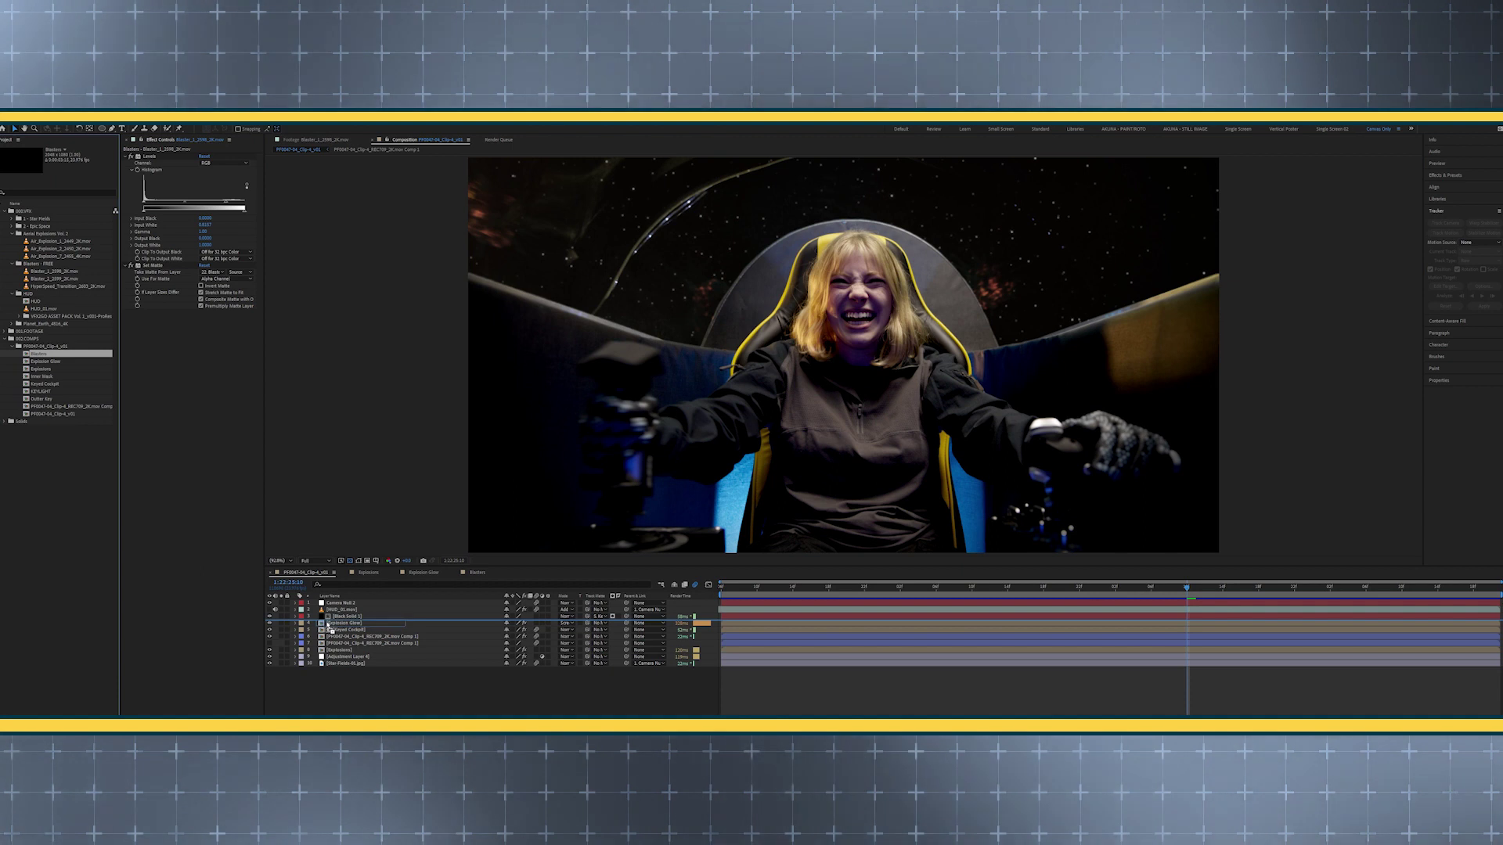
pyautogui.moveTo(329, 626); pyautogui.dragTo(329, 627)
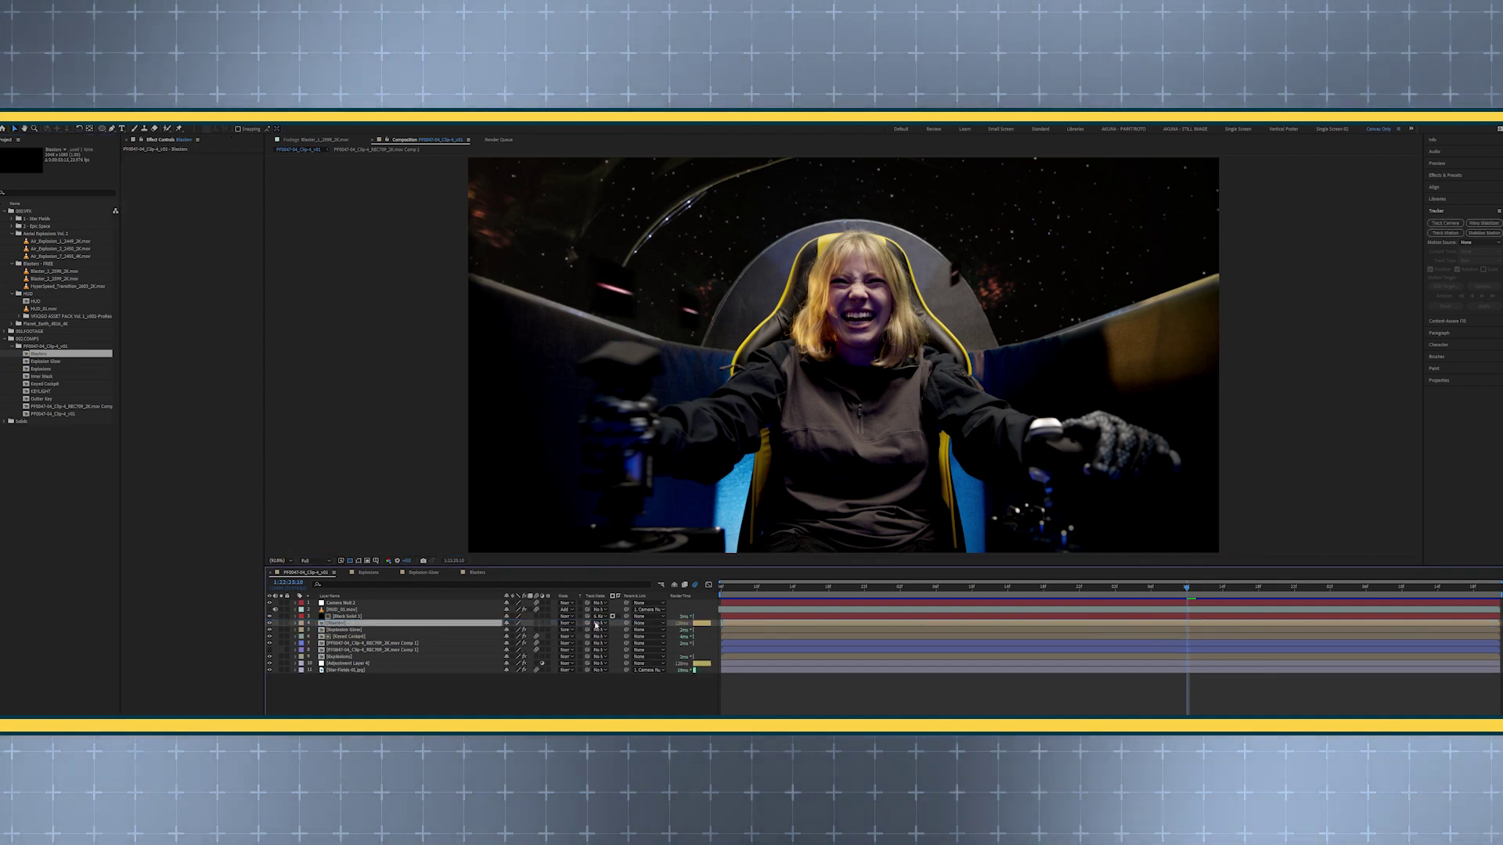
pyautogui.click(571, 624)
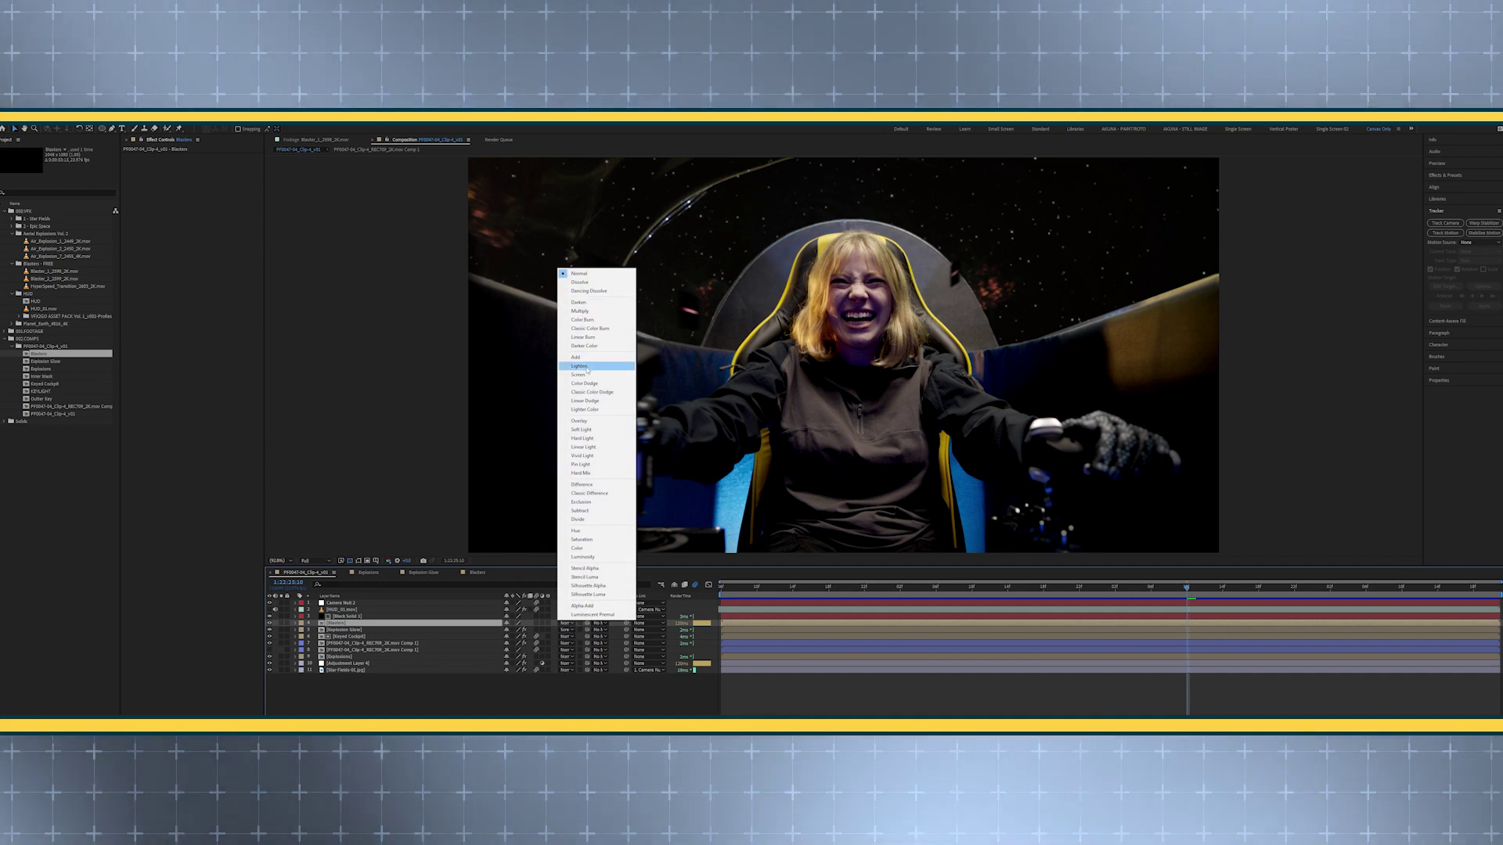
pyautogui.click(585, 375)
pyautogui.moveTo(368, 624); pyautogui.dragTo(368, 649)
pyautogui.press('space')
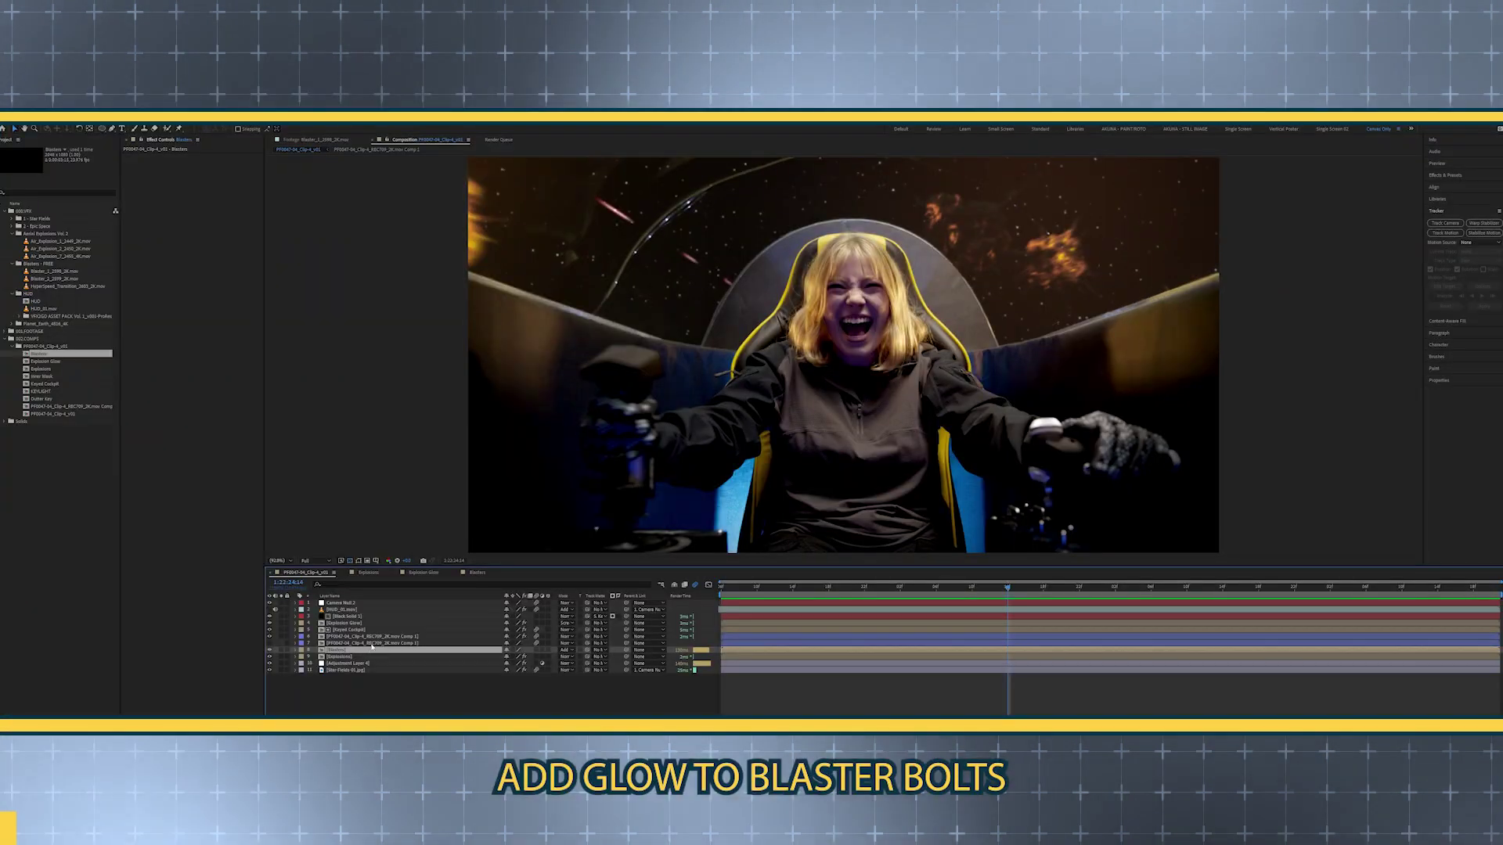
# Pre-compose the blaster and cockpit copies as Blasters Glow and change the new layer's blending mode
pyautogui.hotkey('ctrl', 'shift', 'c')
pyautogui.write('Blasters Glow')
pyautogui.press('Return')
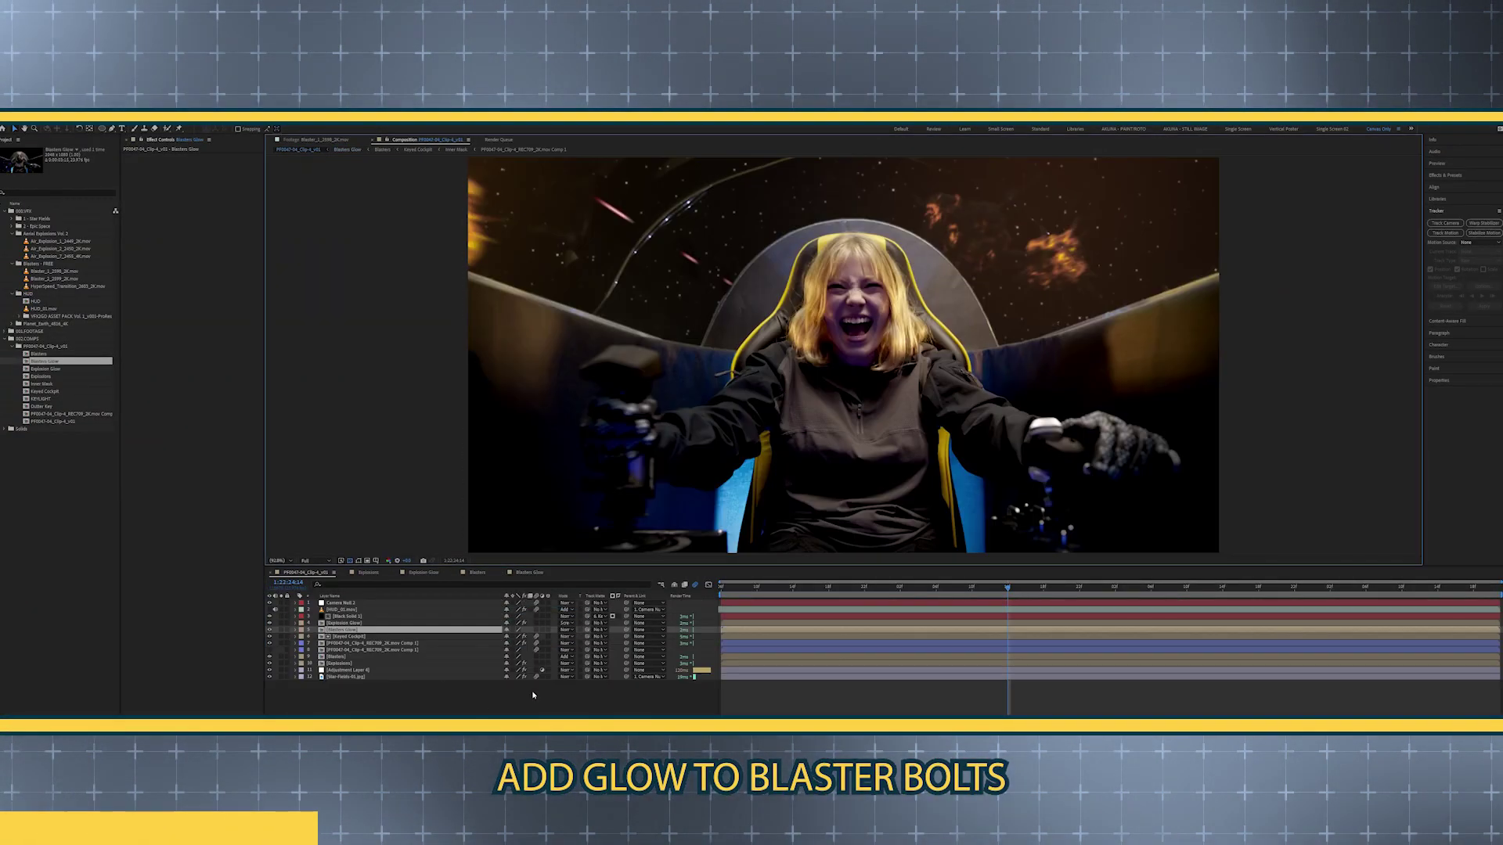
pyautogui.rightClick(557, 637)
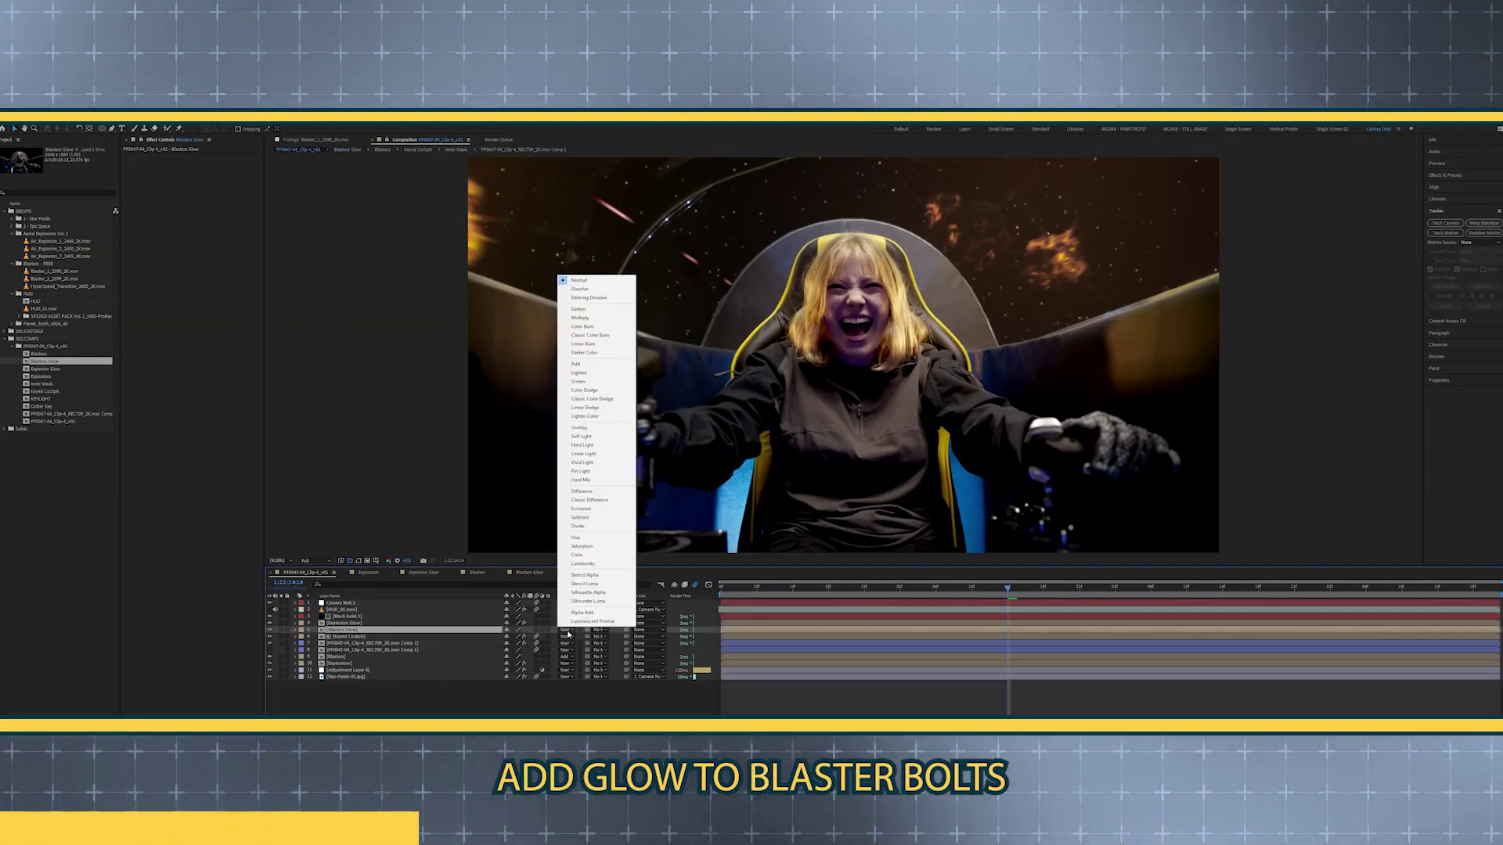
pyautogui.click(395, 634)
pyautogui.click(566, 631)
pyautogui.click(583, 374)
# Adjust the Glow settings and the Fast Box Blur radius on the Blasters Glow layer, and preview the composite
pyautogui.moveTo(203, 176); pyautogui.dragTo(207, 177)
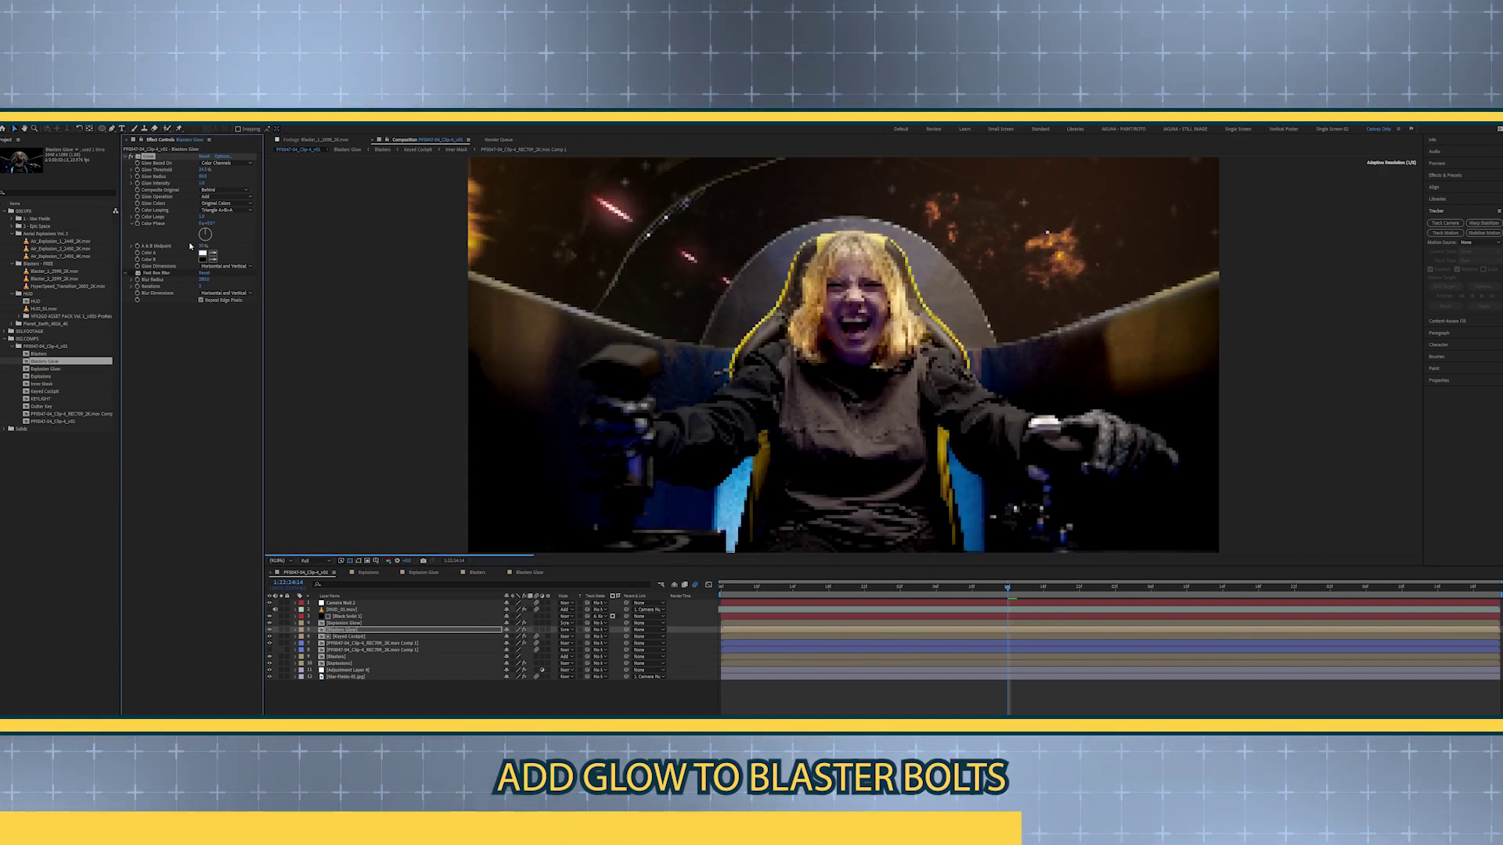
pyautogui.moveTo(203, 280); pyautogui.dragTo(211, 277)
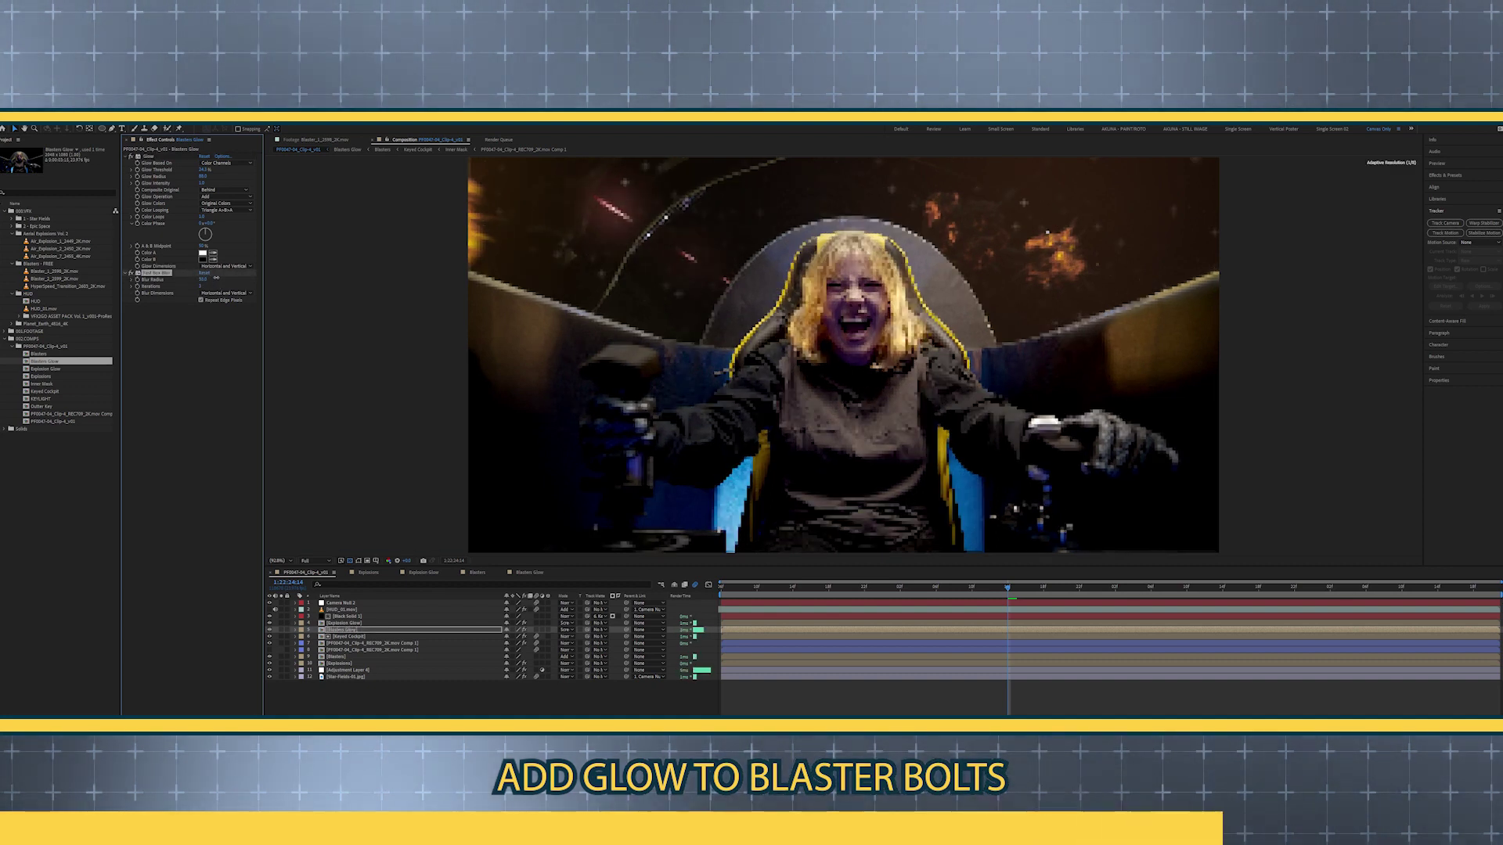
pyautogui.press('space')
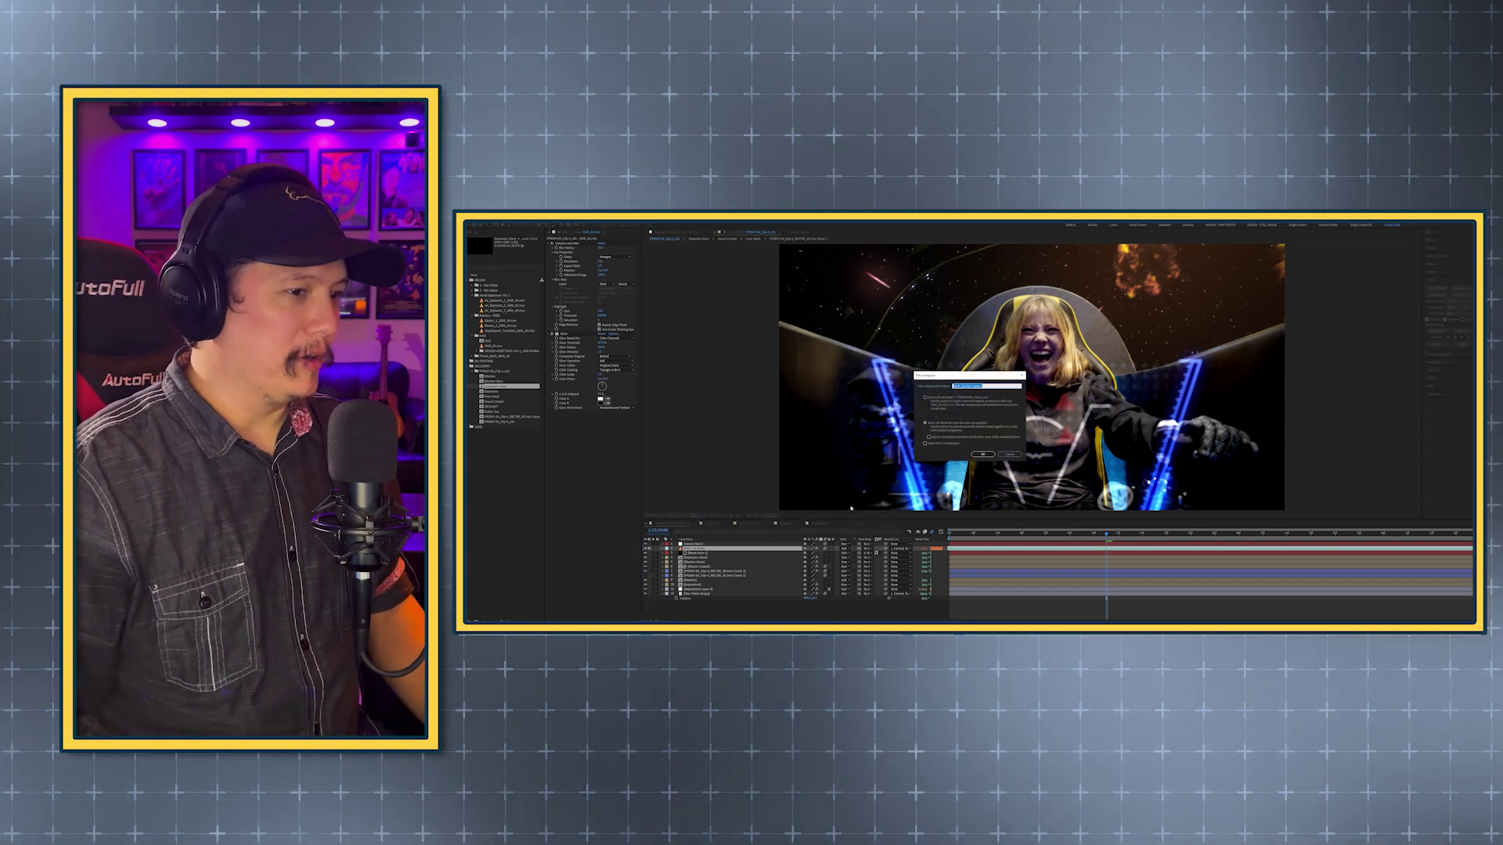
# Pre-compose the HUD clip with its attributes left in the main composition, and add small red-tinted warning triangles near its upper corners
pyautogui.click(926, 398)
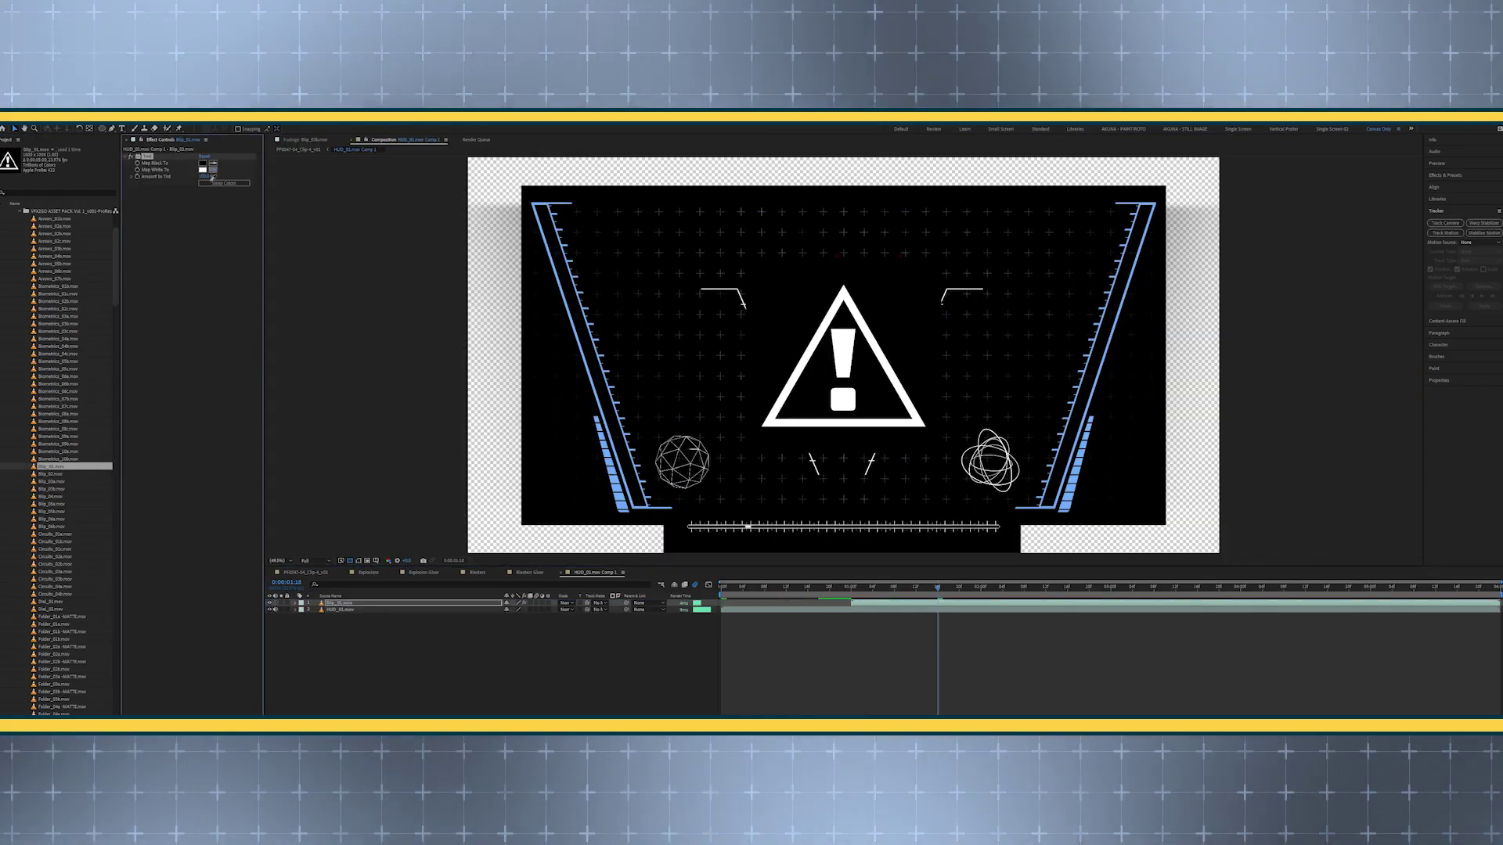
pyautogui.click(203, 169)
pyautogui.press('Return')
pyautogui.click(595, 337)
pyautogui.moveTo(747, 252); pyautogui.dragTo(663, 243)
pyautogui.press('i')
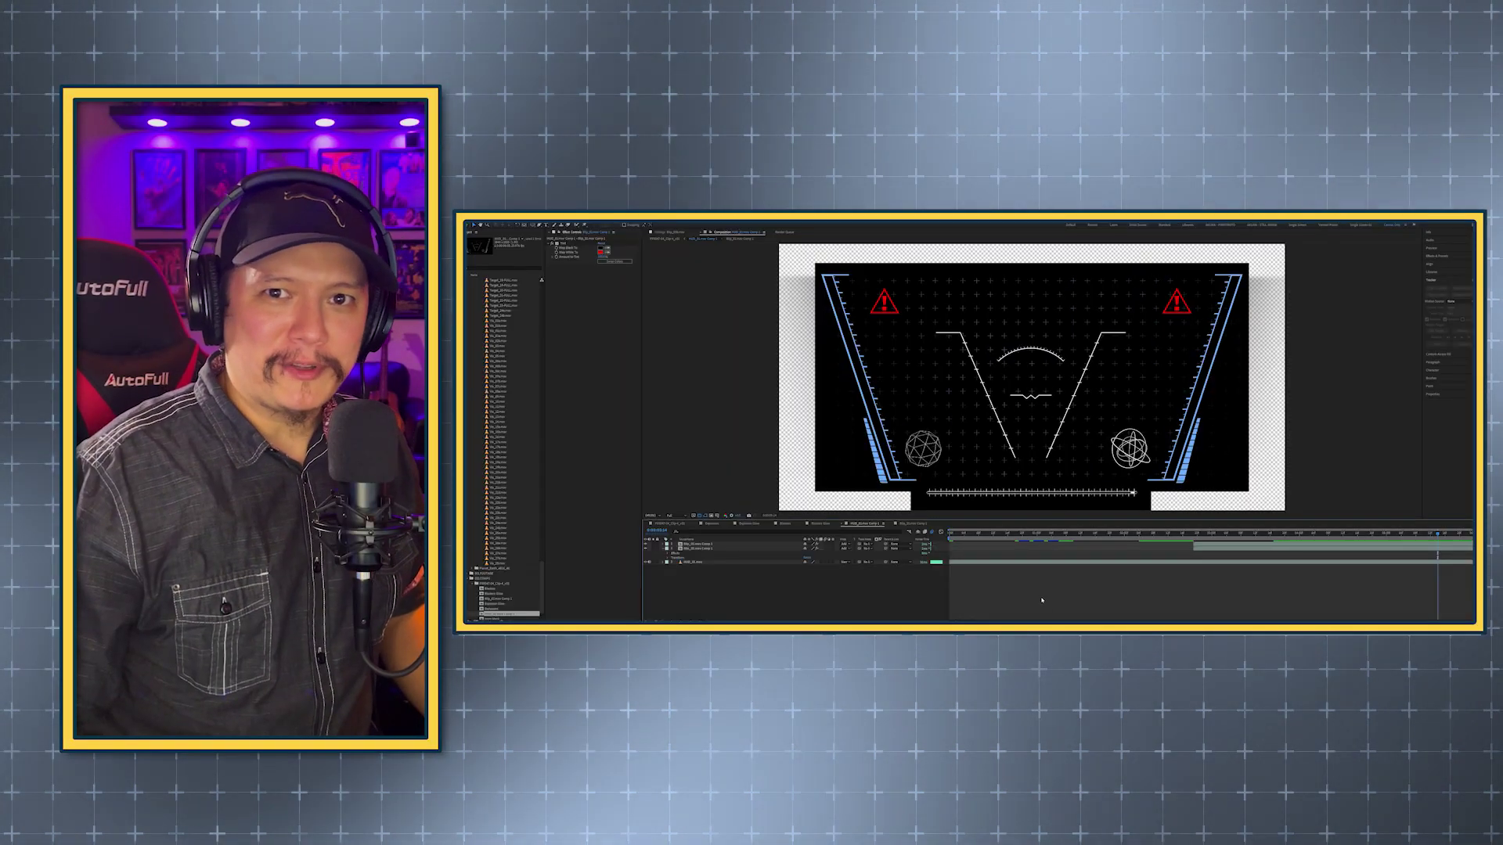
# Return to the main composition and adjust the Glow threshold on the pre-composed HUD layer
pyautogui.press('Tab')
pyautogui.click(999, 599)
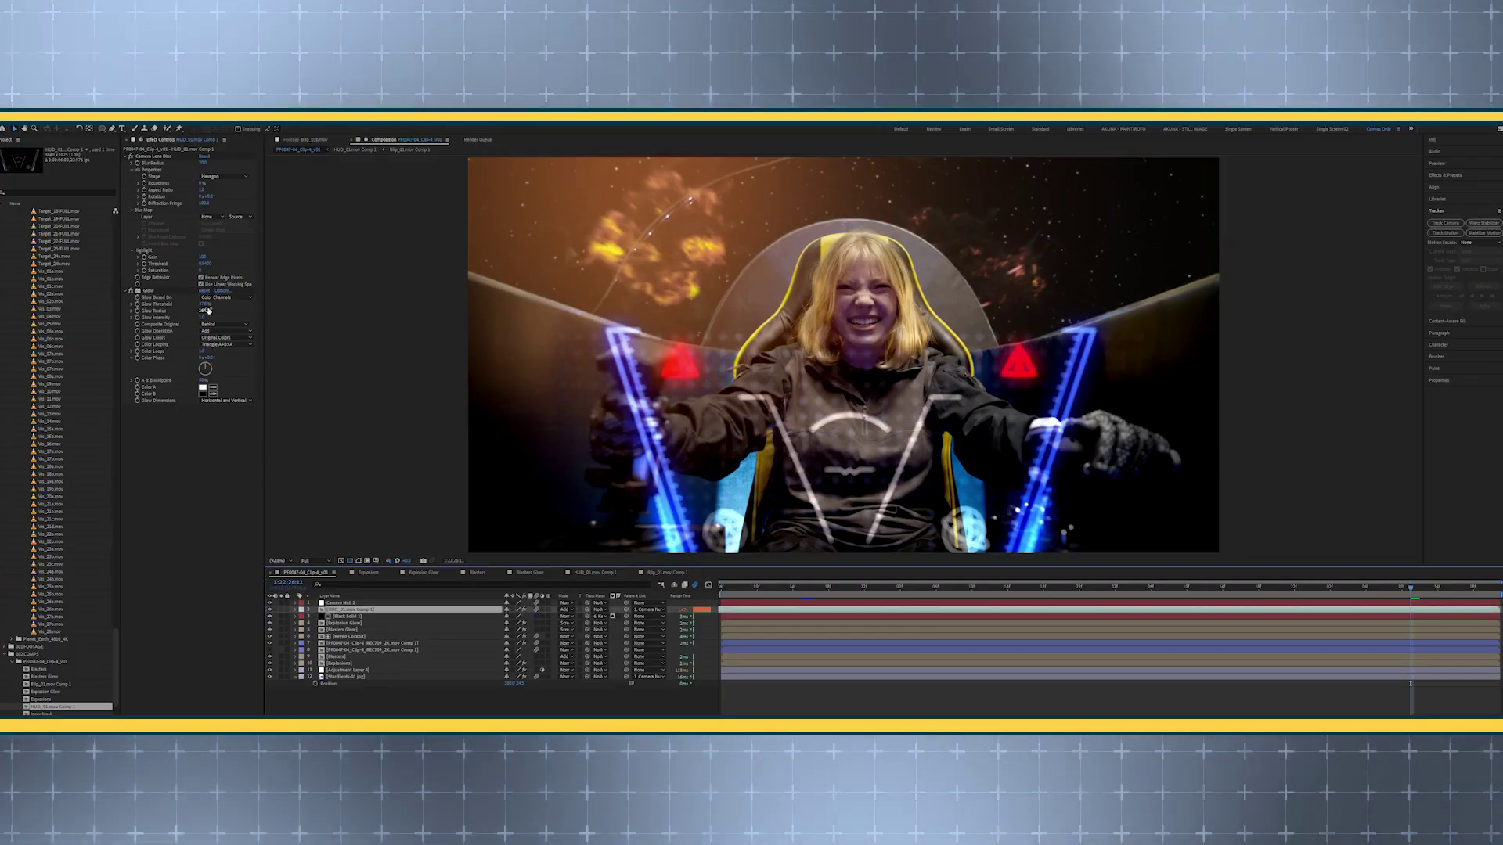
pyautogui.moveTo(202, 304); pyautogui.dragTo(210, 304)
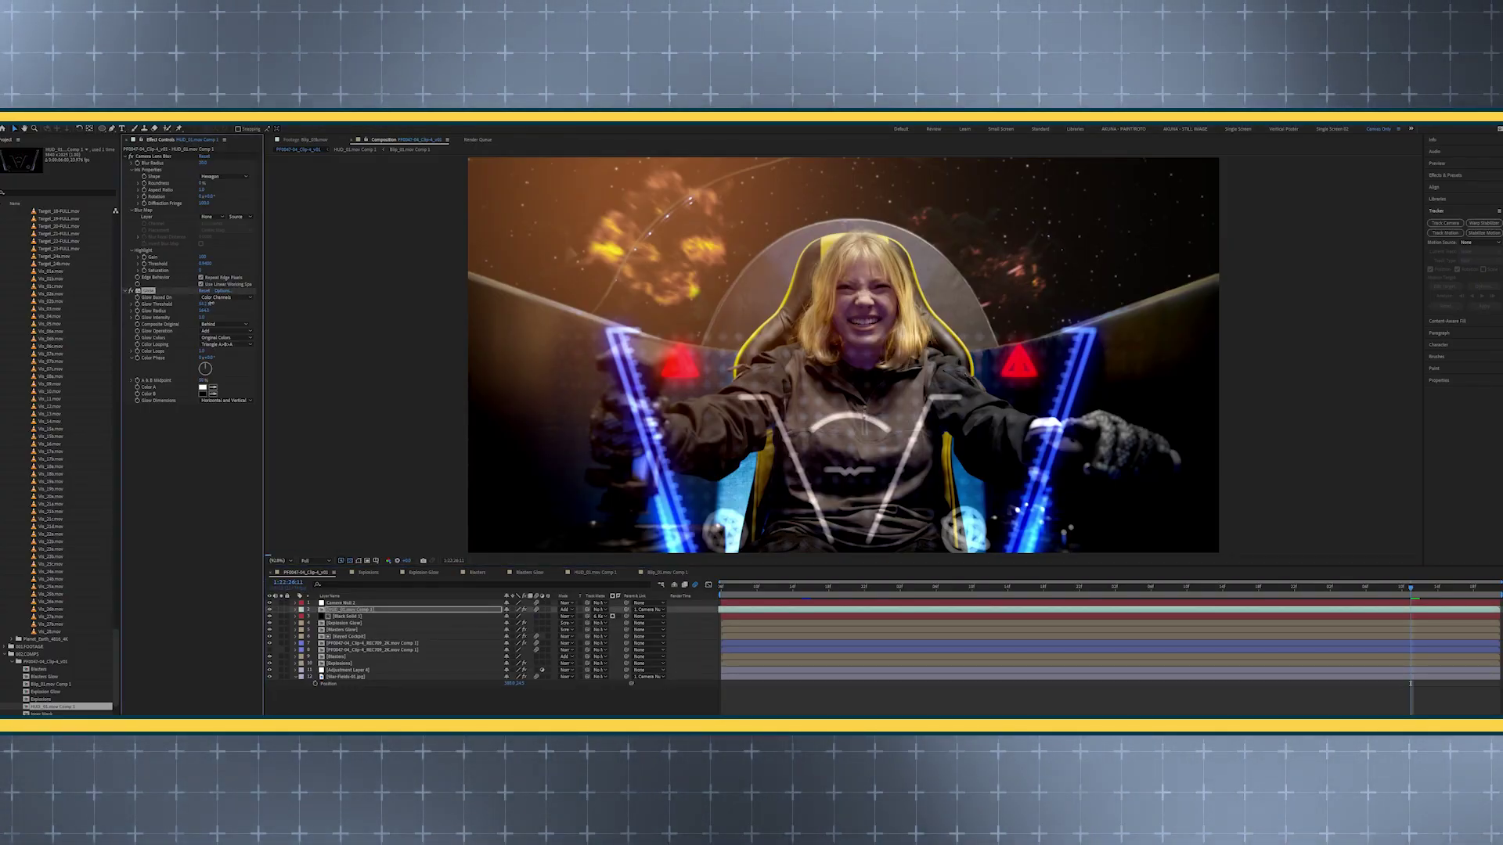